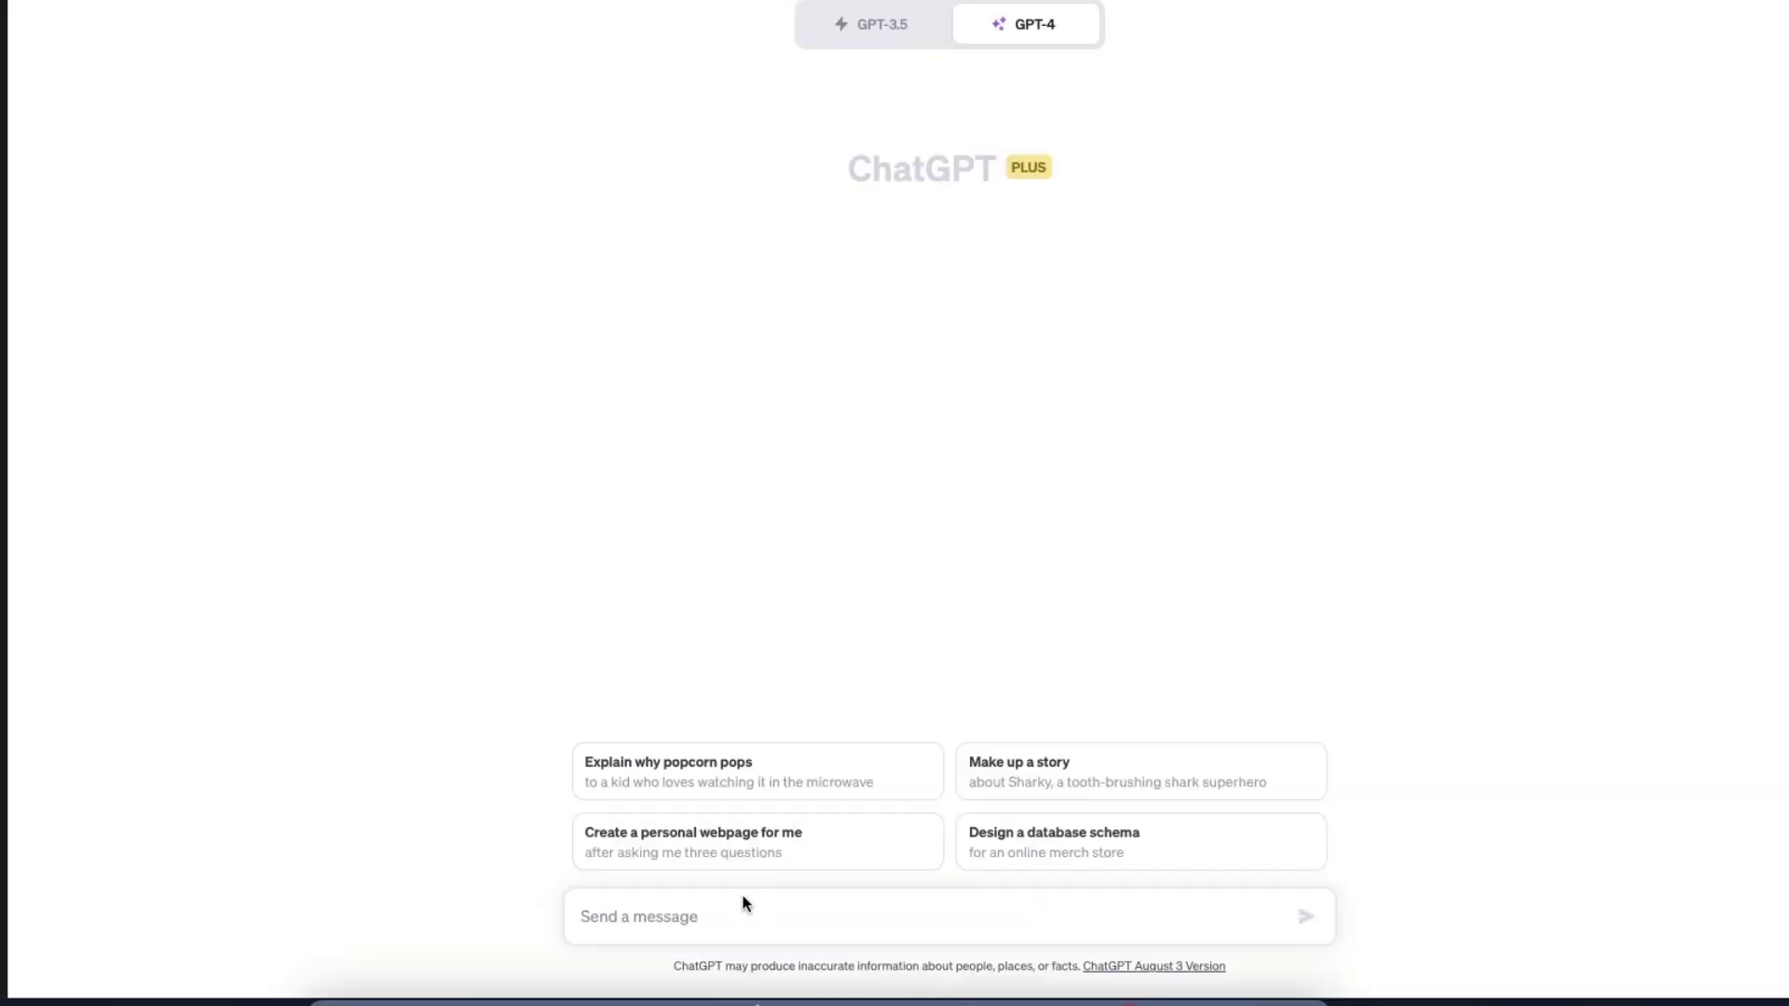
# Ask GPT-4 to write a 1000 words youtube video script about "8 middle class money traps that will keep you broke forever".
pyautogui.write('Write a 1000 words youtube video script about "8 middle class money traps that will keep you broke forever". It is for a Faceless channel, it\'s mainly AI narration and some video scenes related to the topic, so make sure it\'s engaging. No need to add scenes or timestamp mention of music or narrator etc...as I\'ll need a clean text to copy past into the AI Video generator to create the video.')
pyautogui.press('Return')
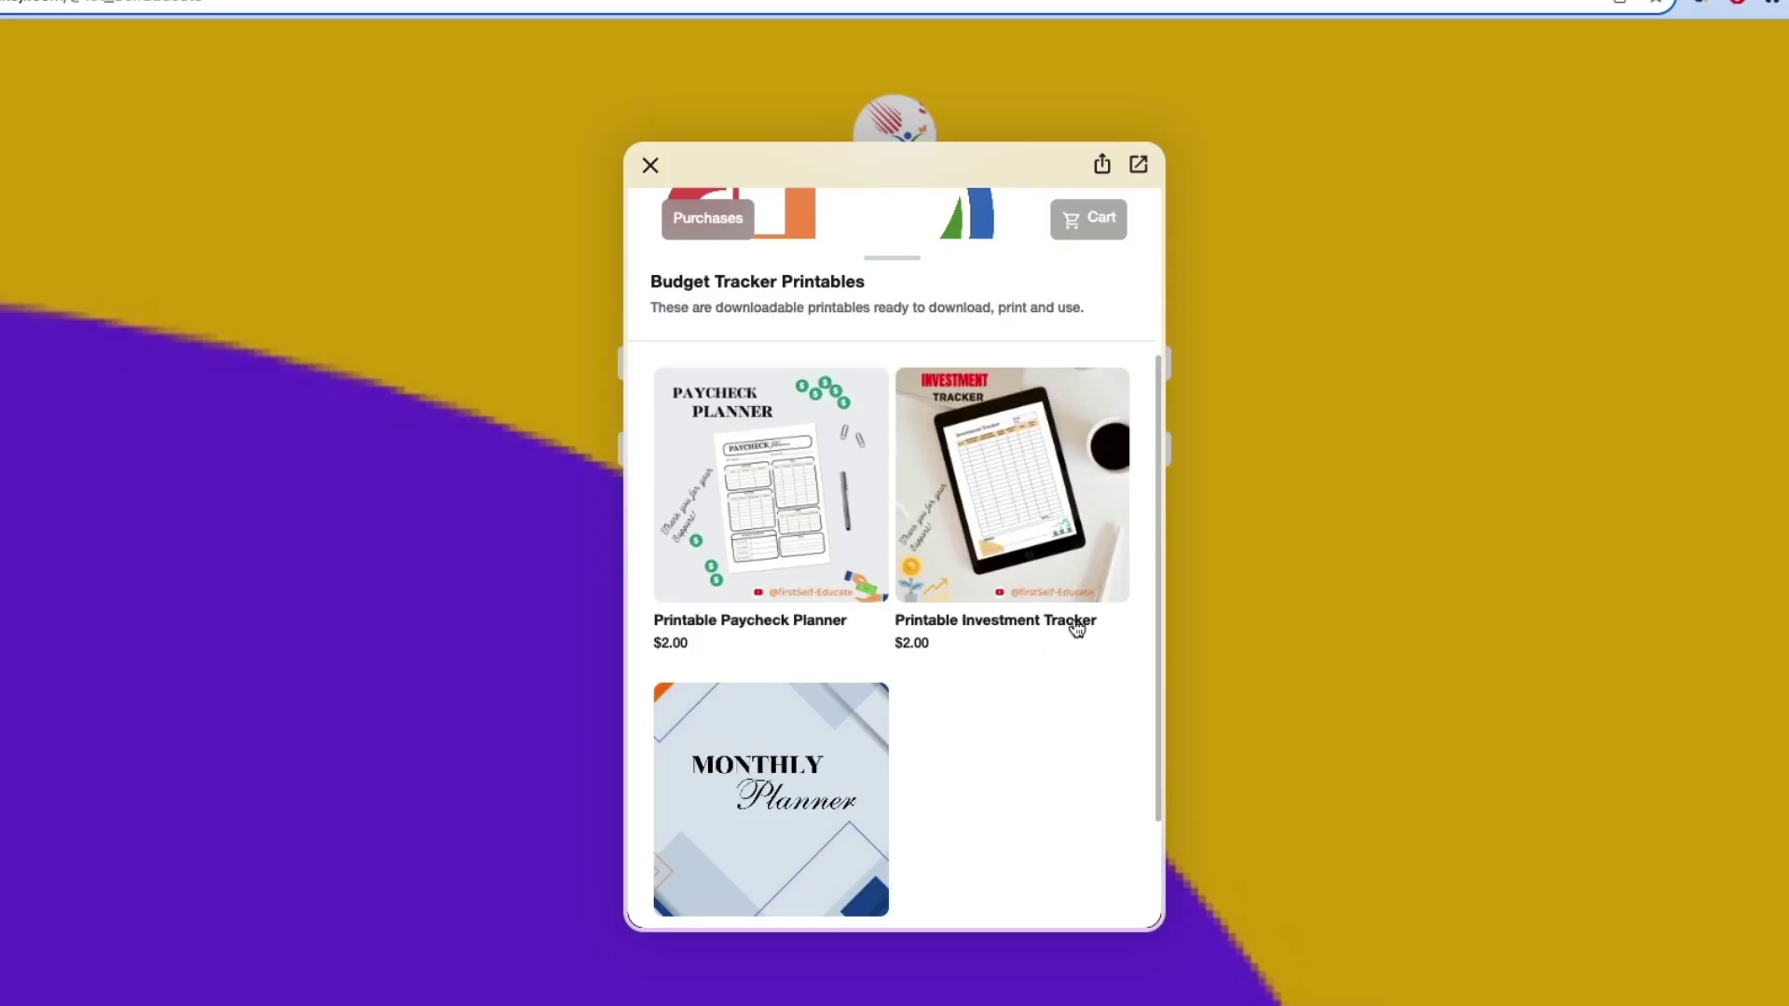
# Look through the planners and trackers offered in the Budget Tracker Printables store.
pyautogui.scroll(-3, 936, 508)
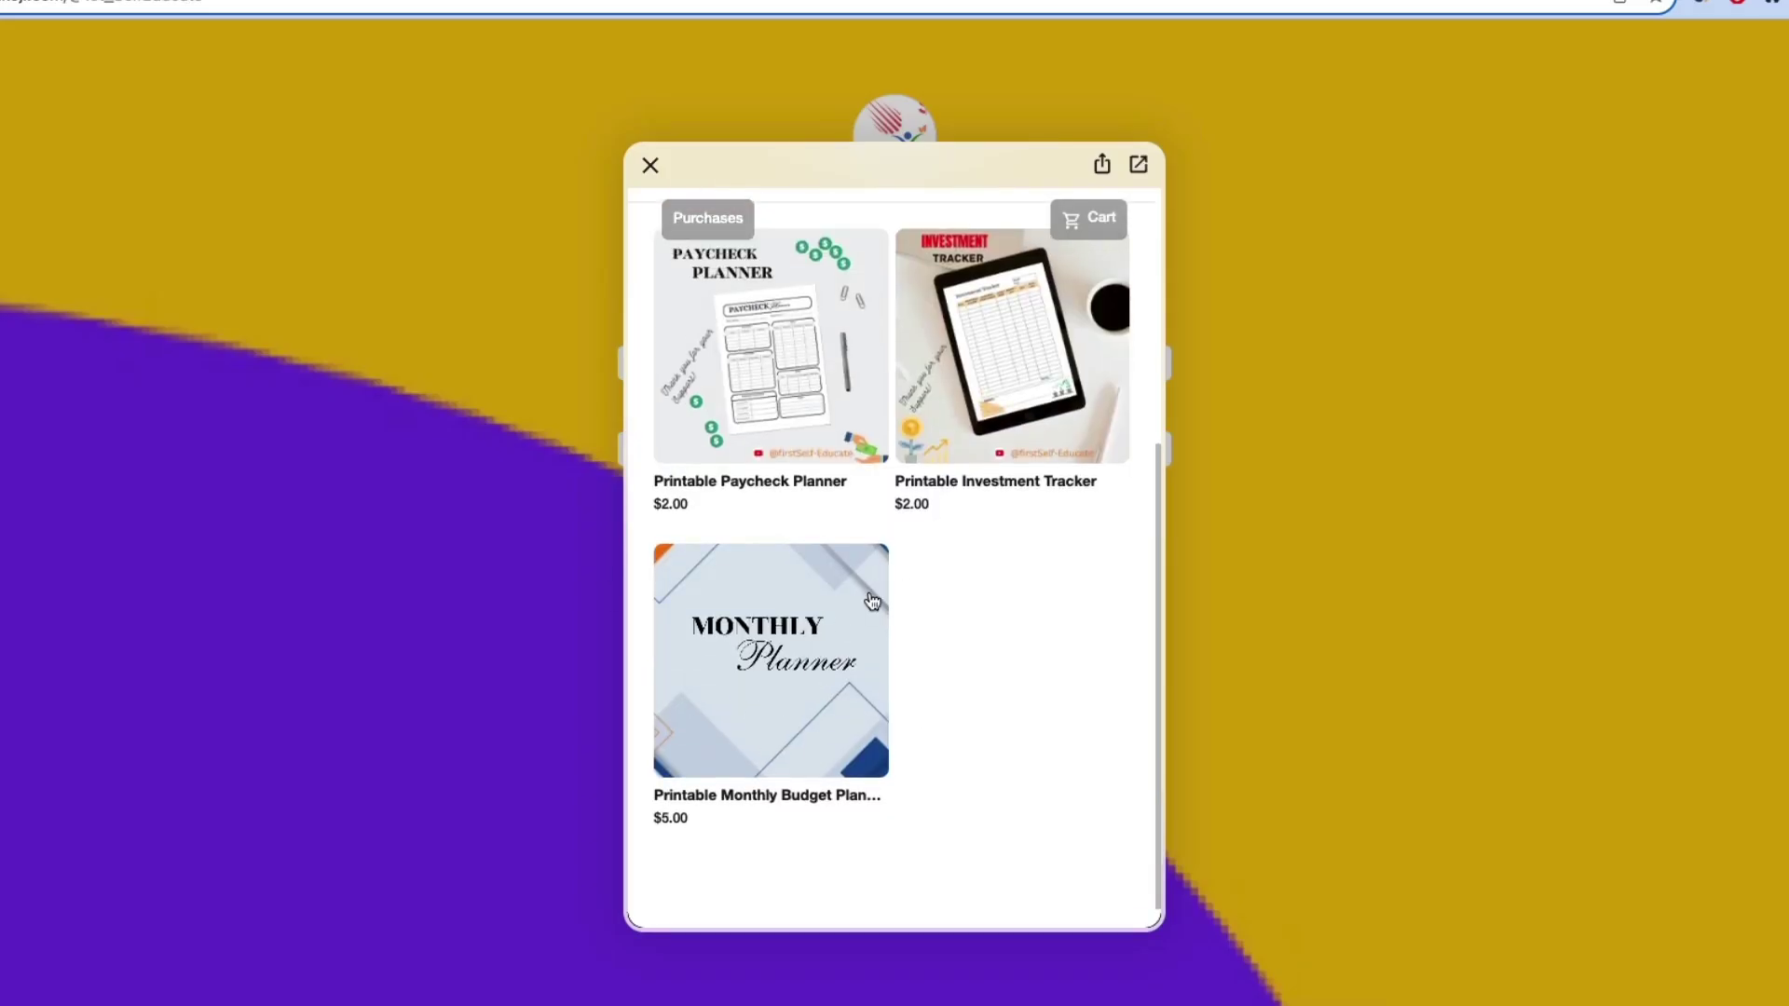
pyautogui.scroll(5, 762, 429)
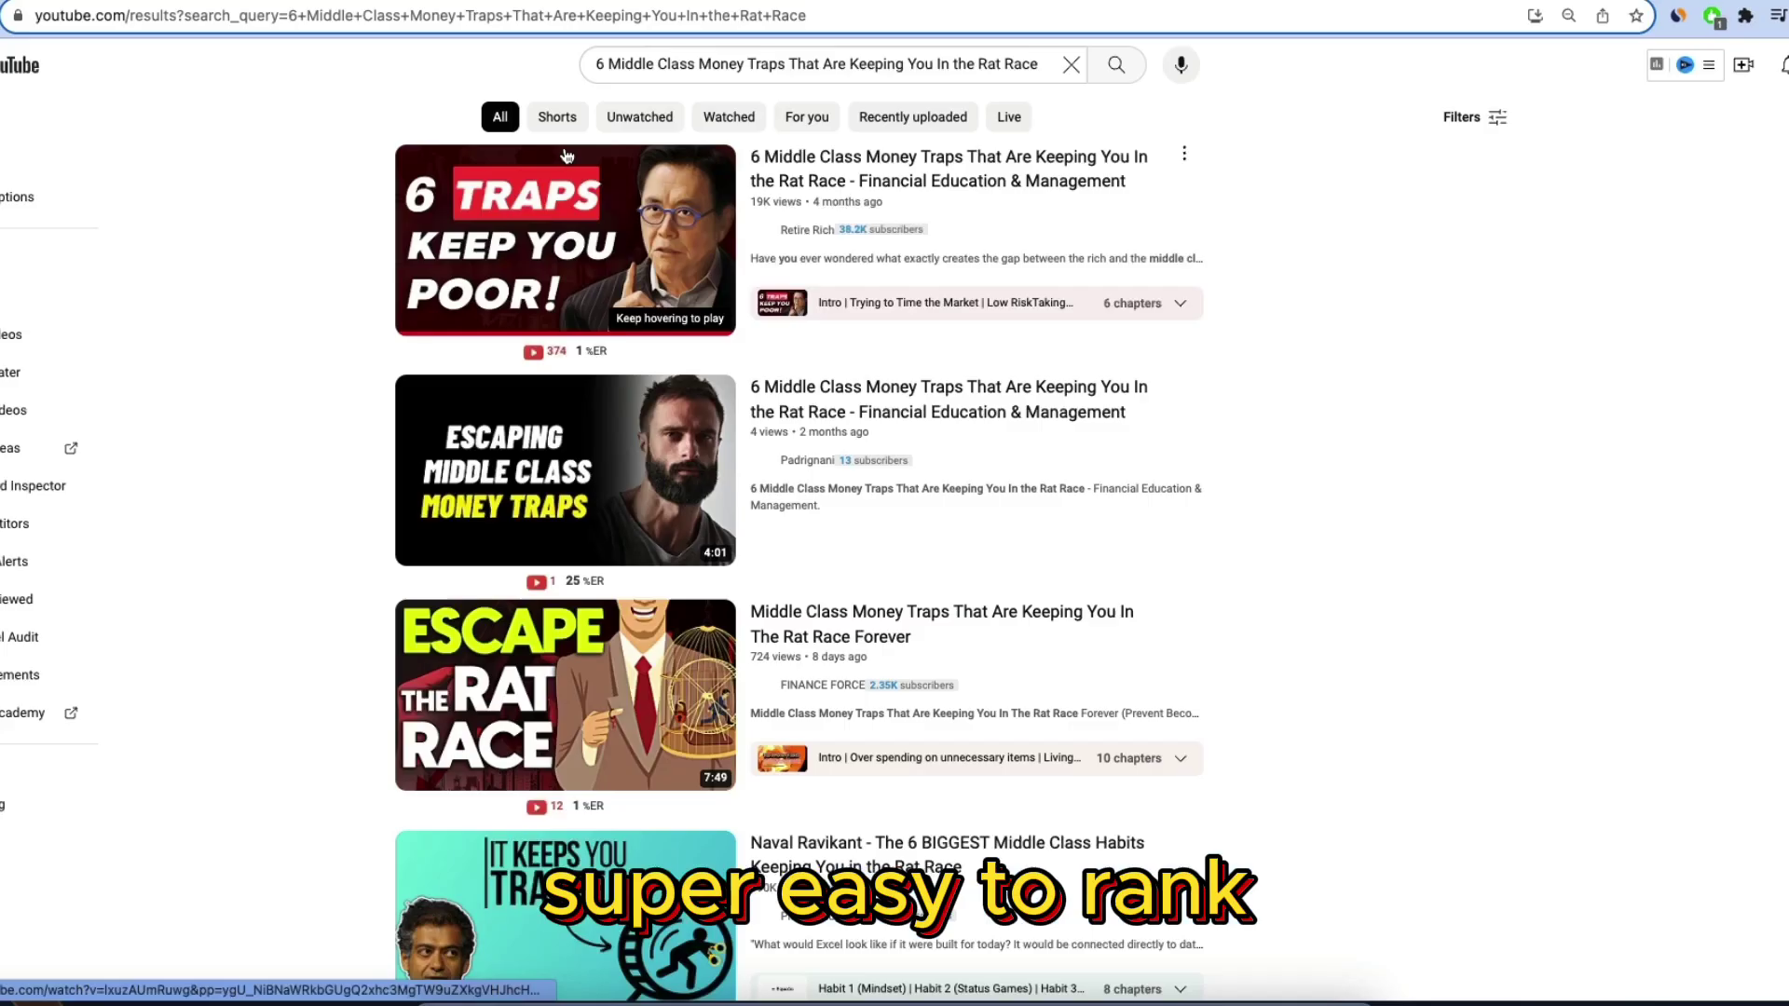
# Remove the leading 6 from the YouTube query and search for "Middle Class Money Traps That Are Keeping You In the Rat Race".
pyautogui.click(817, 60)
pyautogui.press('BackSpace')
pyautogui.press('BackSpace')
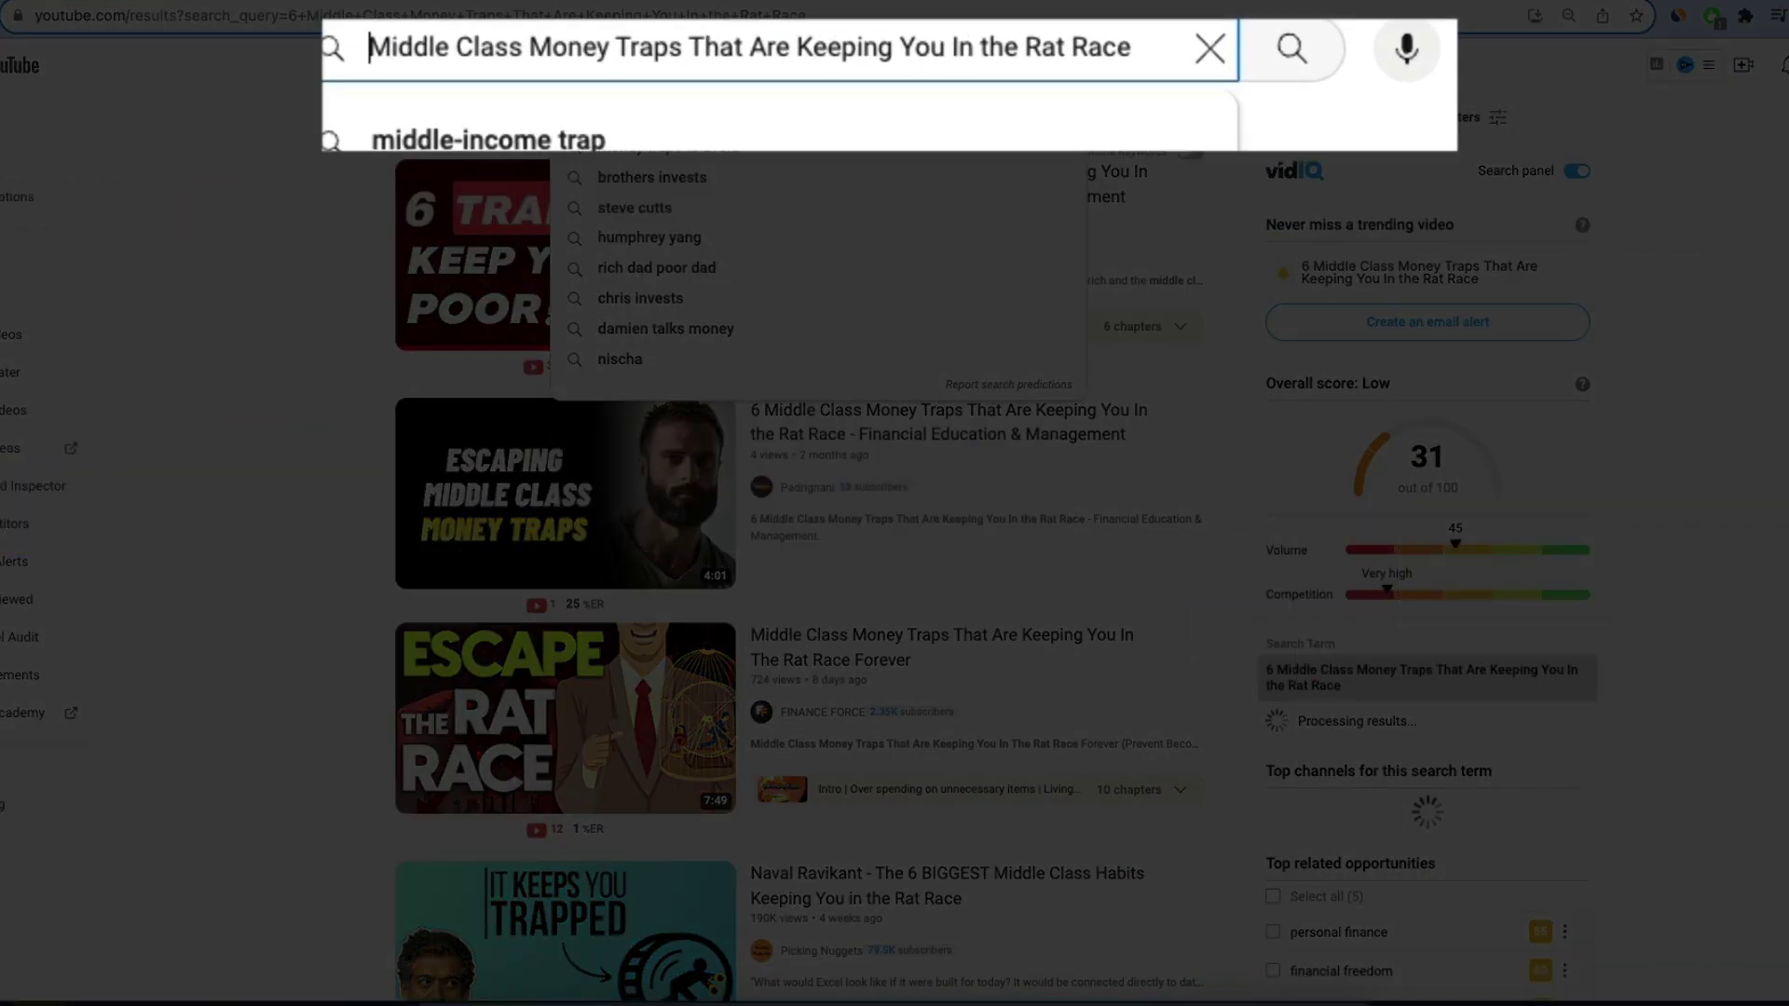
pyautogui.press('Return')
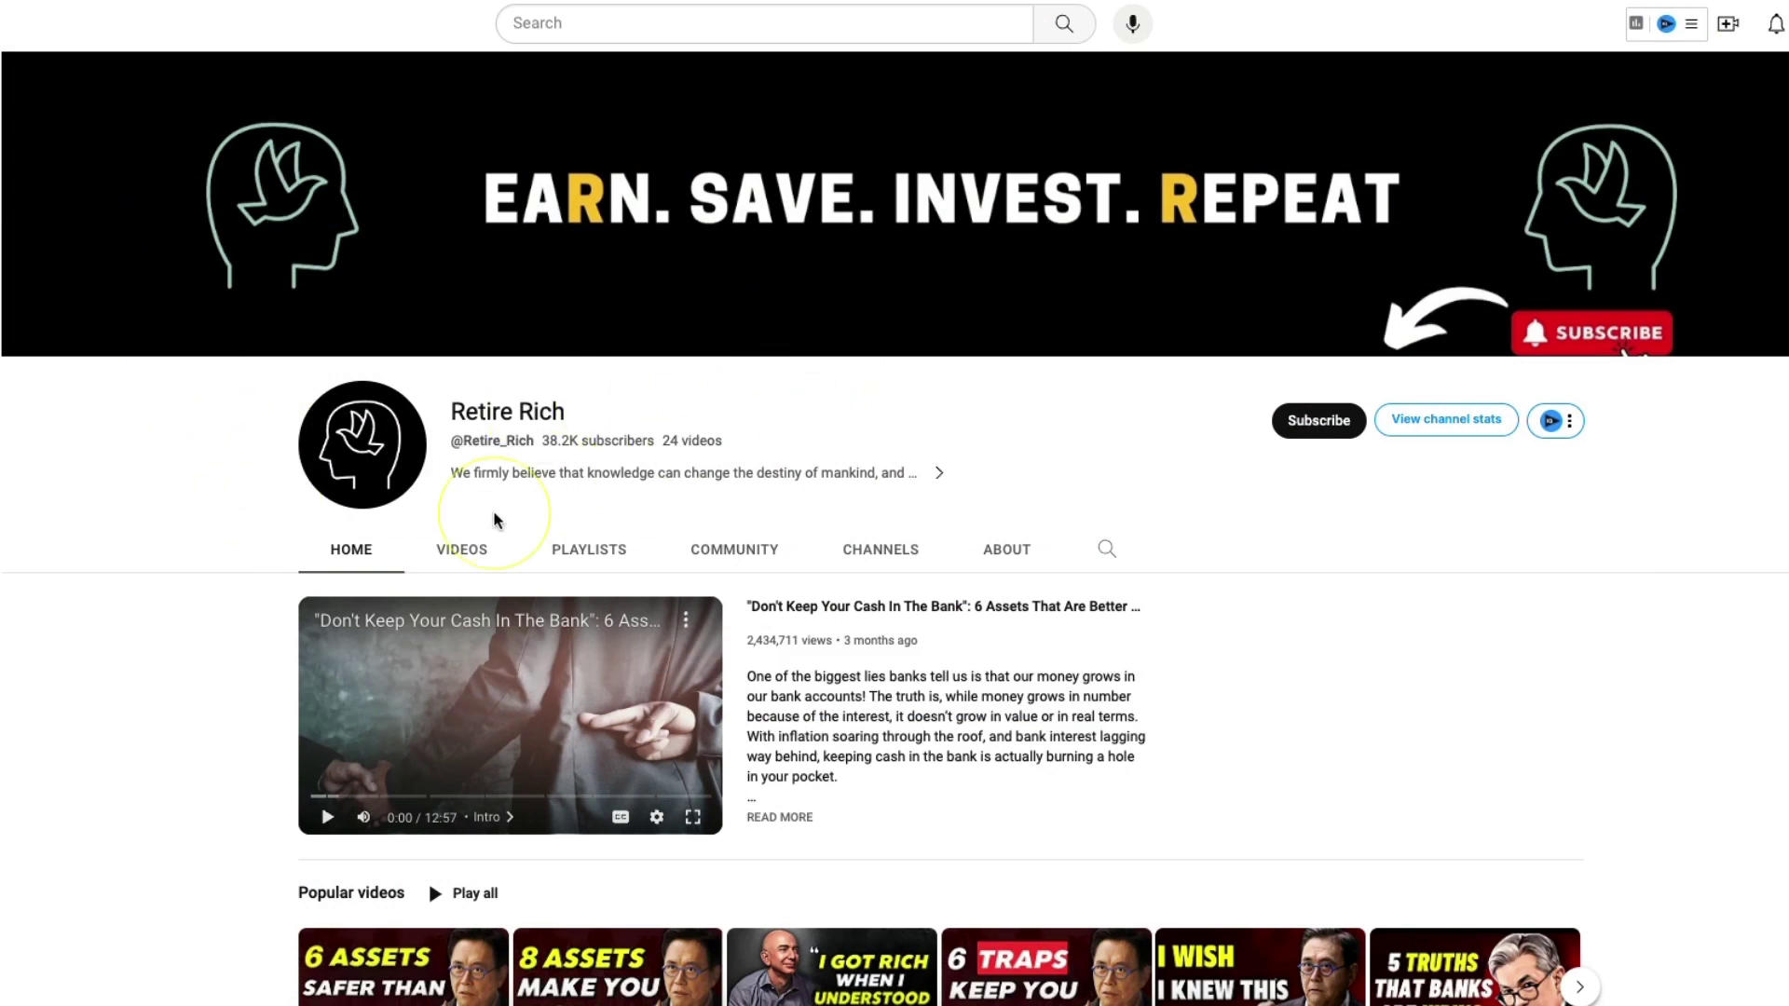
# View the Retire Rich channel's videos sorted by most popular and by oldest.
pyautogui.click(457, 556)
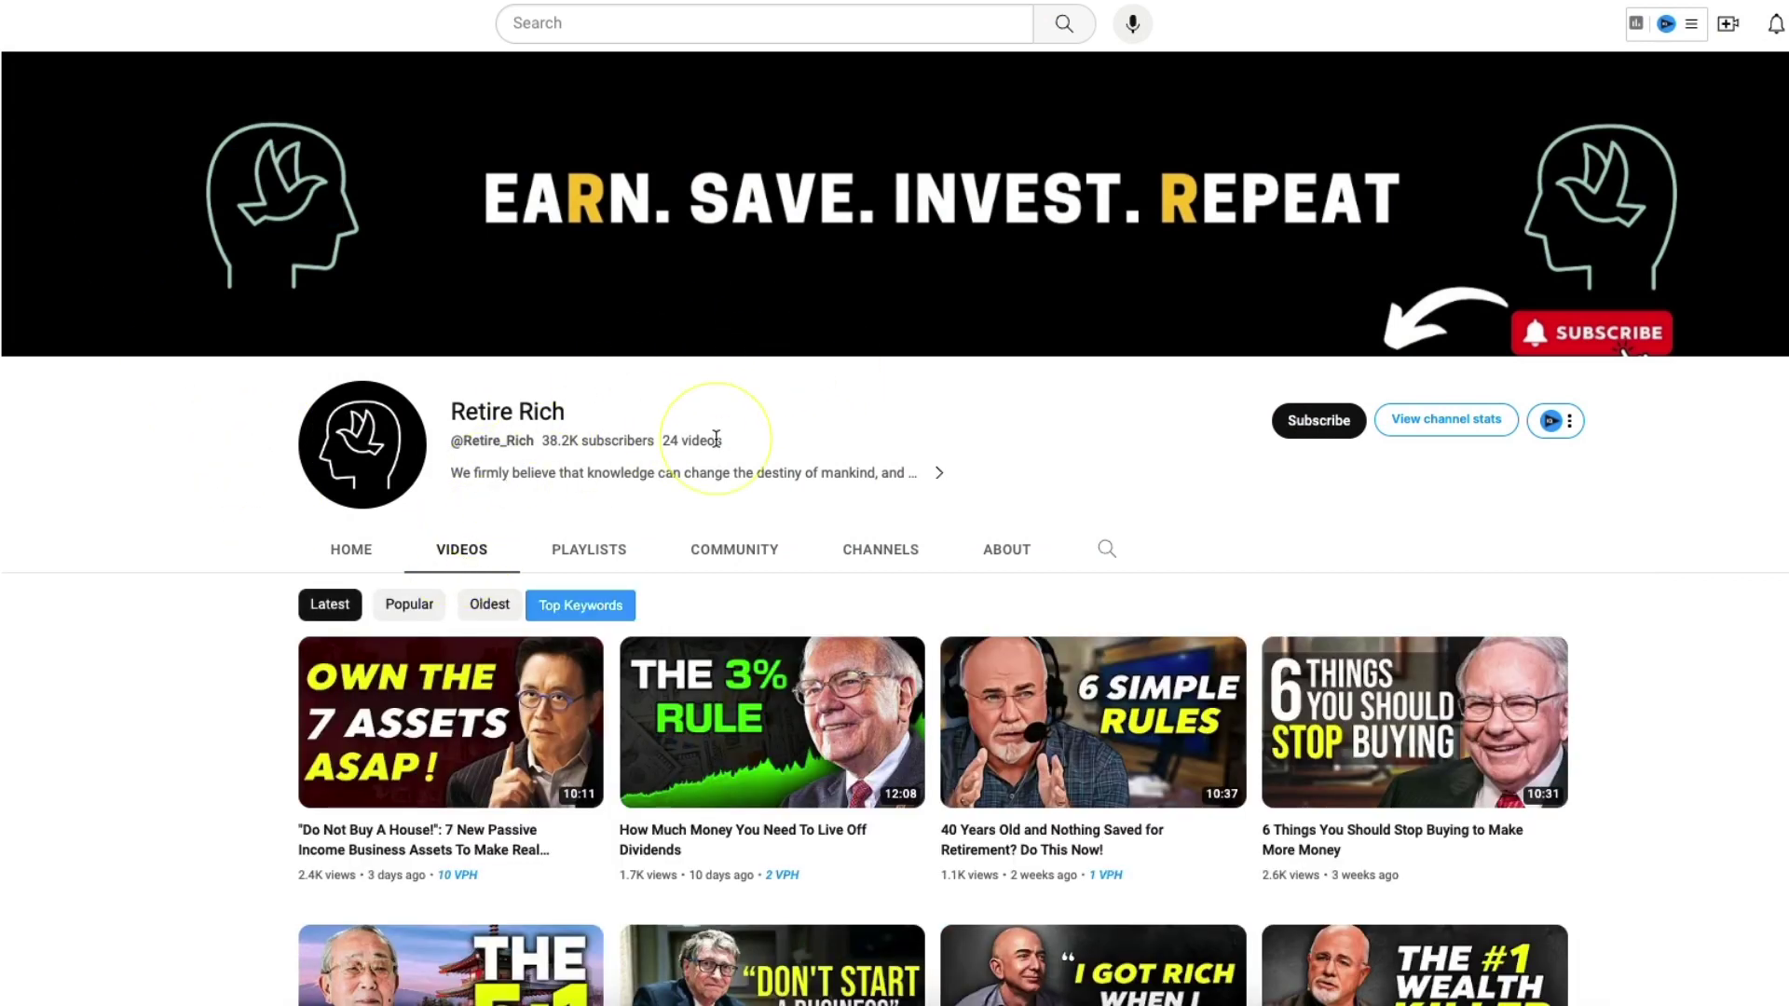
pyautogui.click(409, 615)
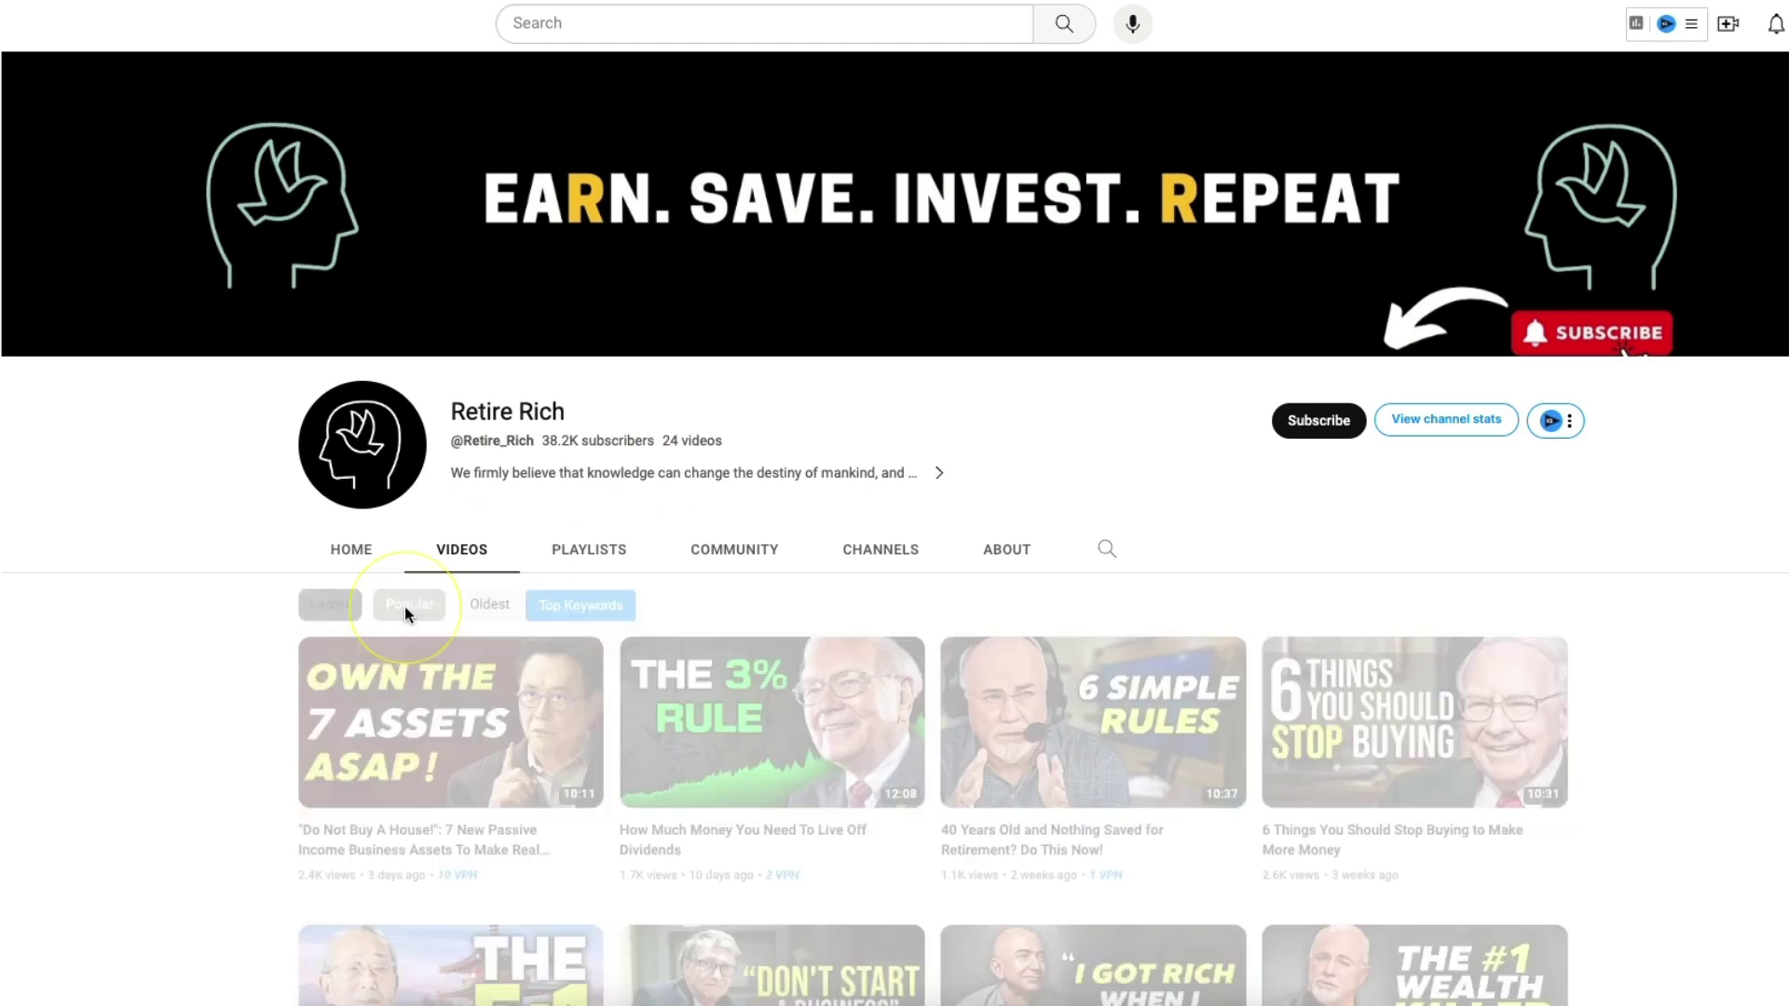
pyautogui.click(485, 608)
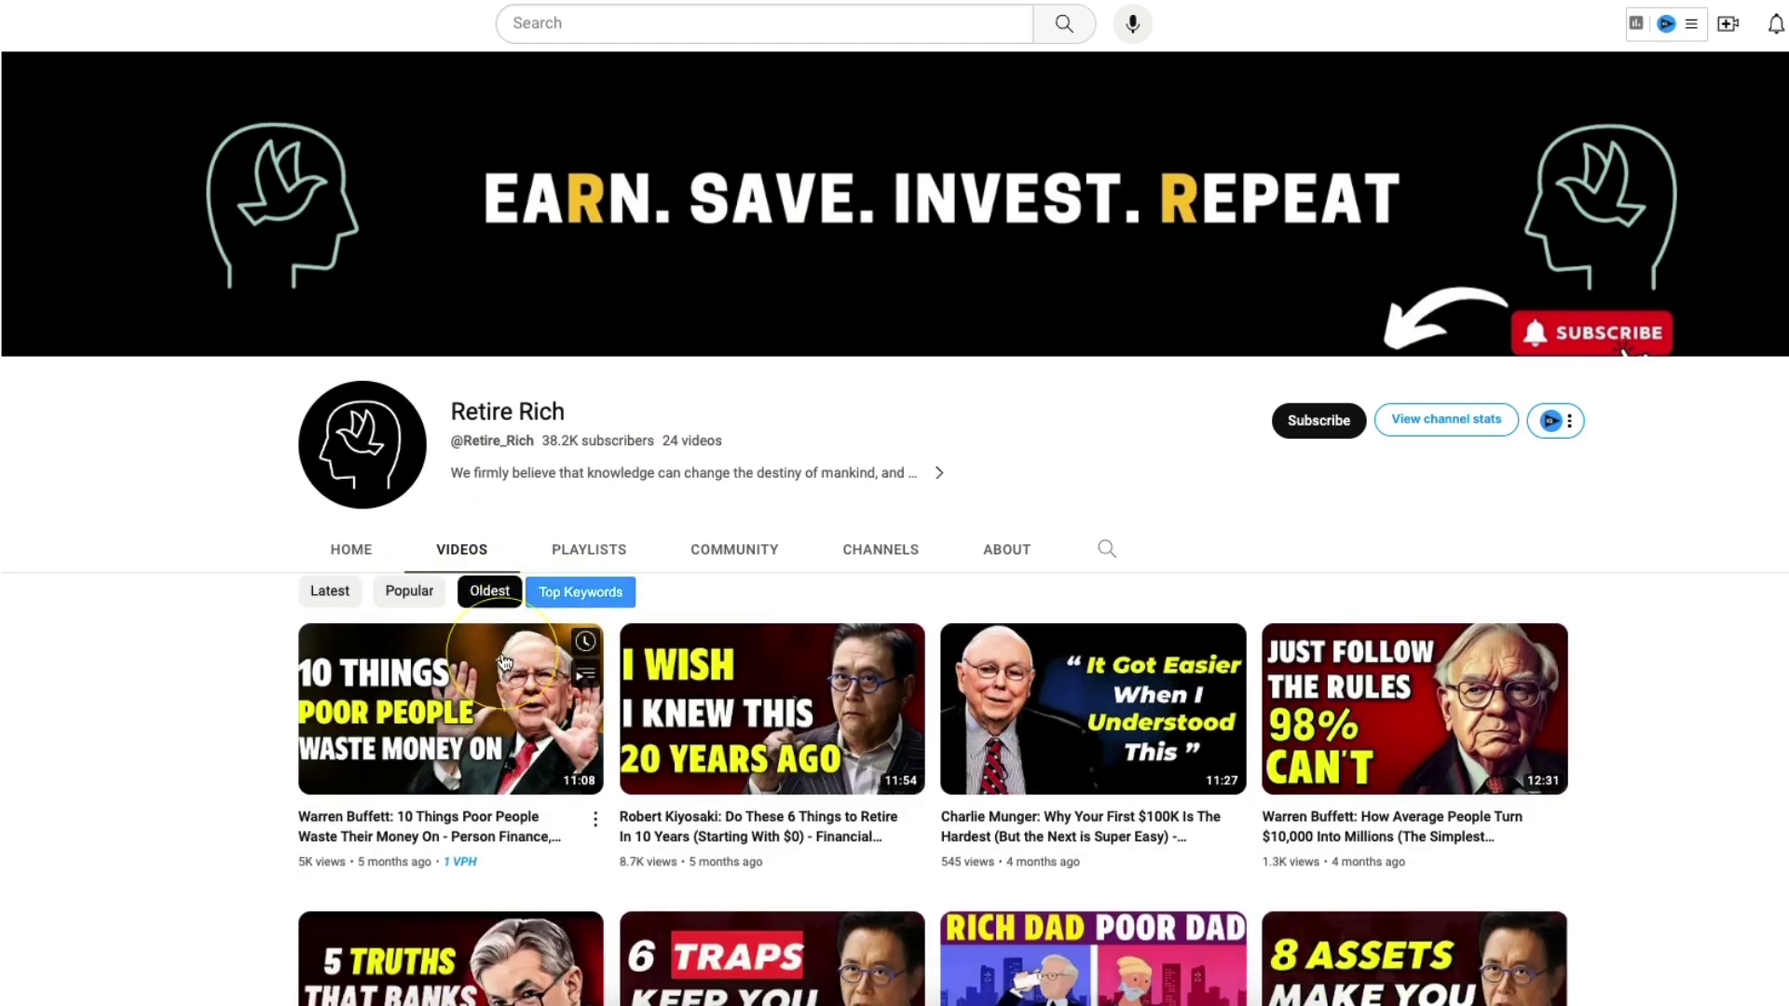
pyautogui.scroll(-1, 451, 820)
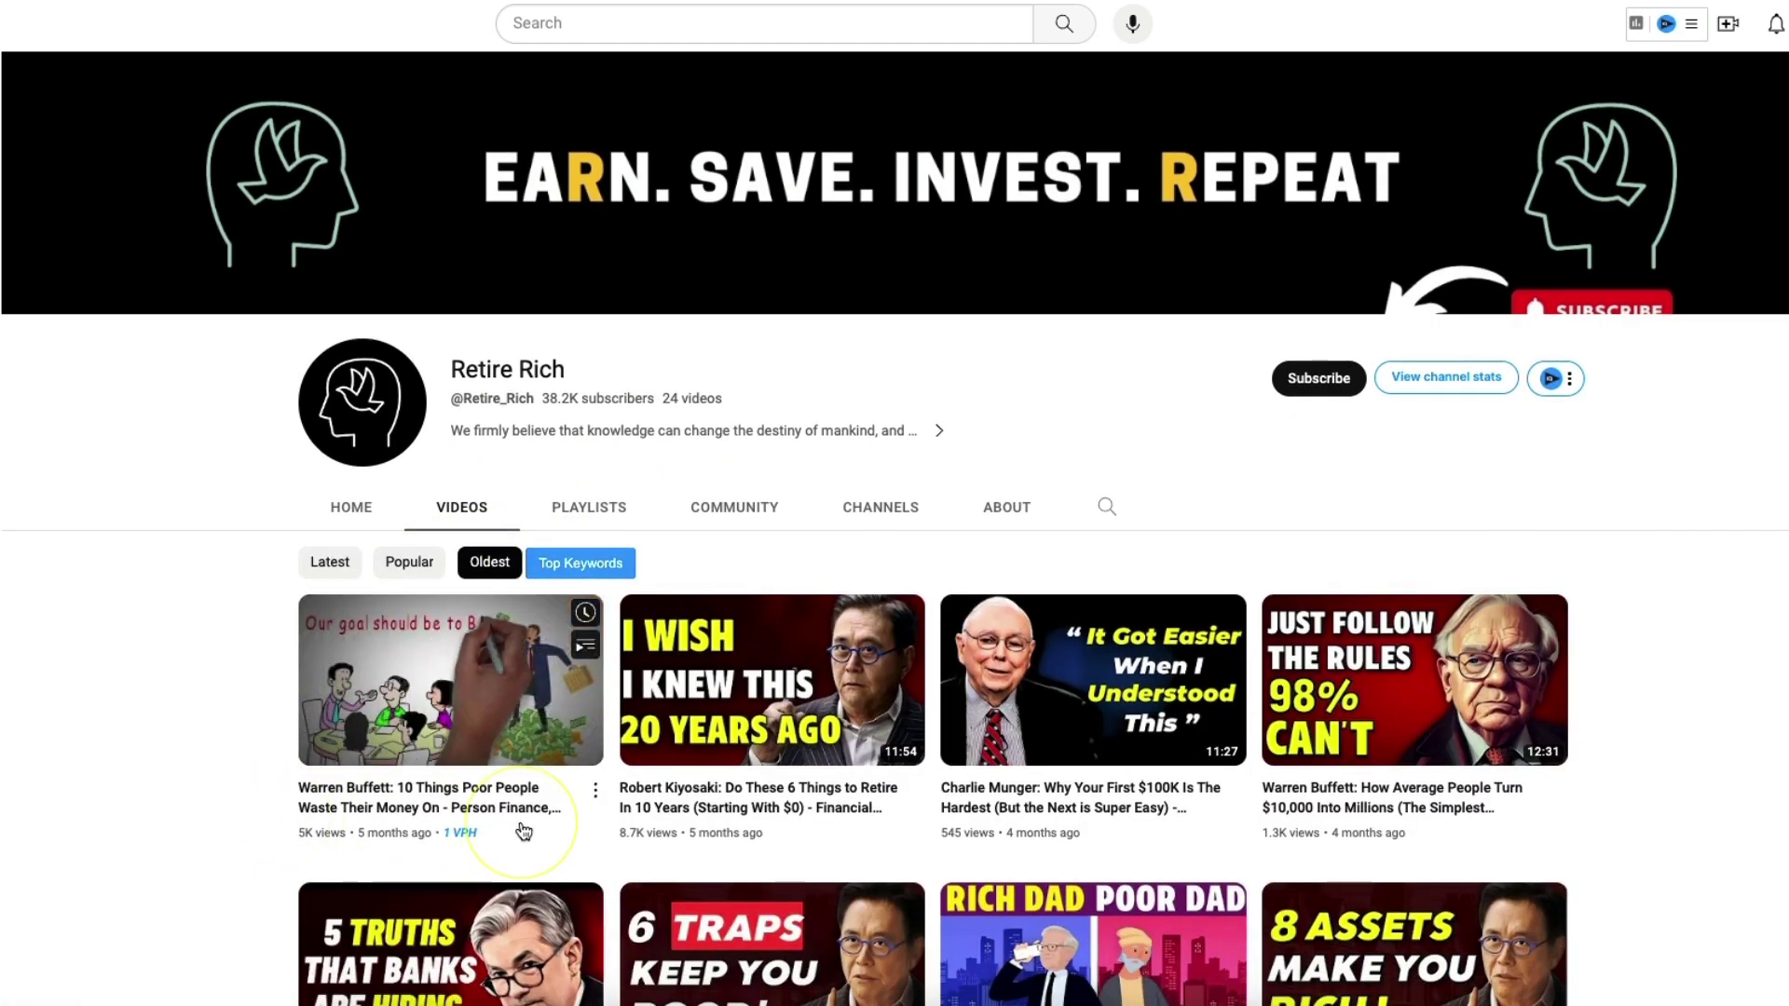
pyautogui.click(1434, 379)
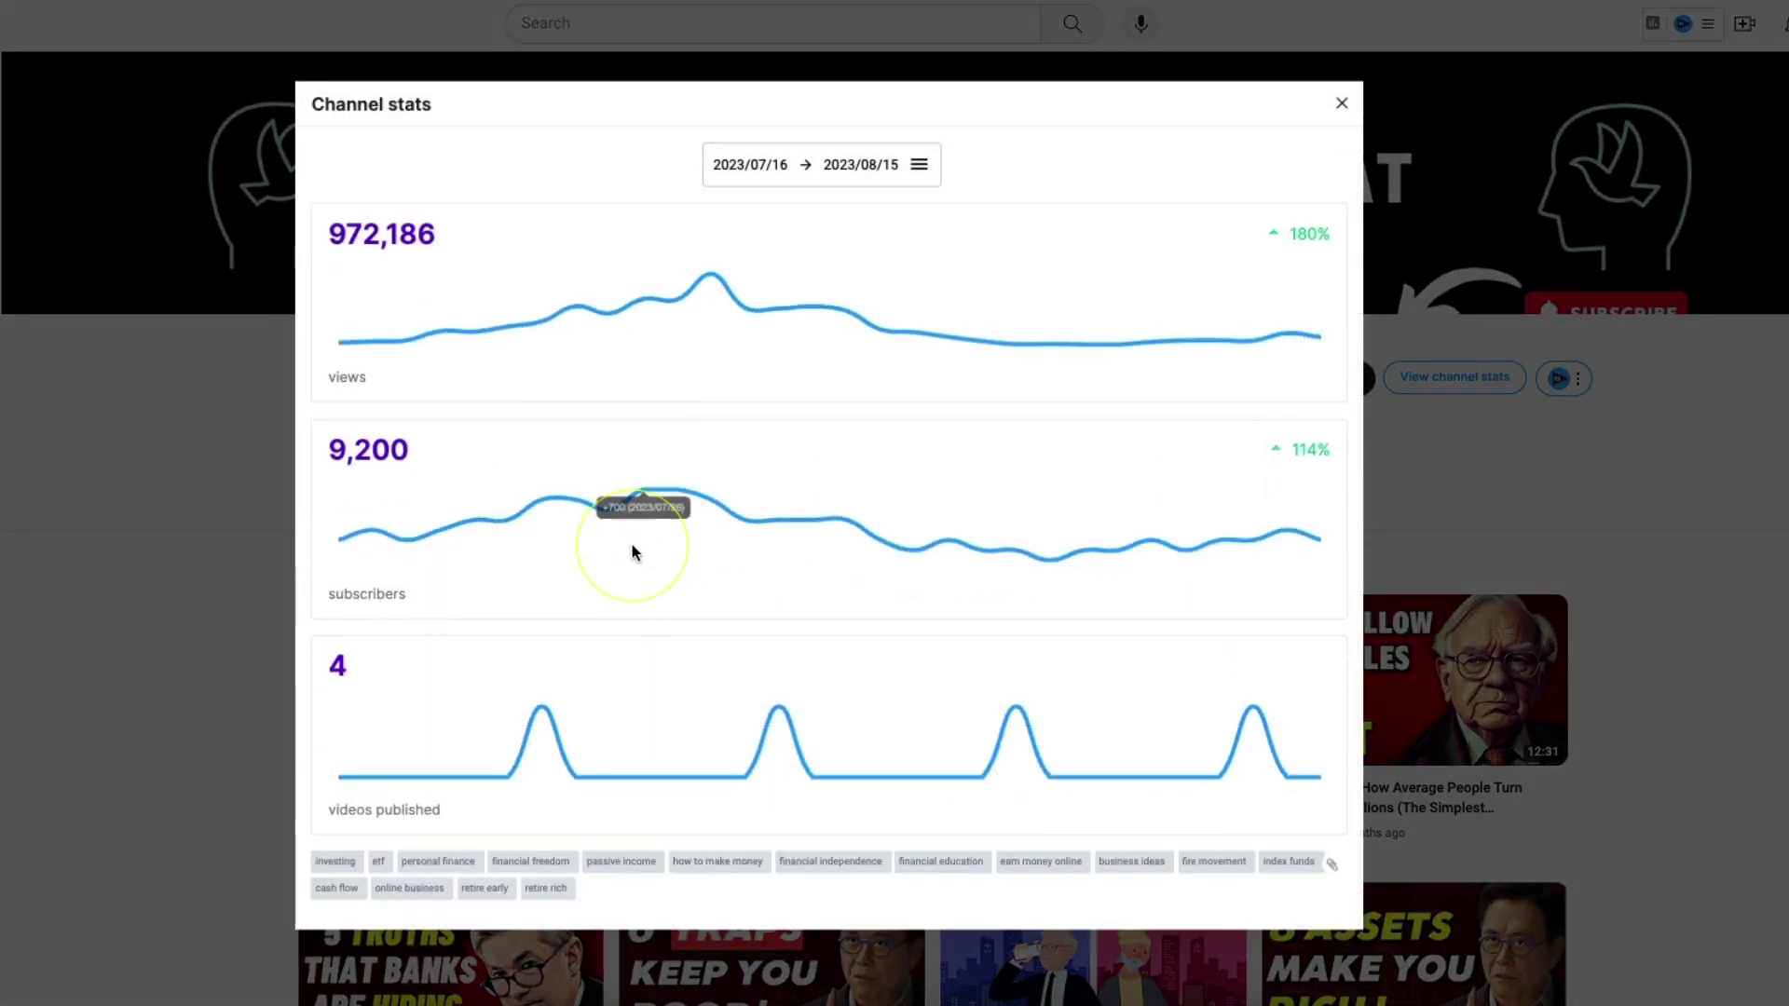
pyautogui.click(858, 182)
pyautogui.click(510, 341)
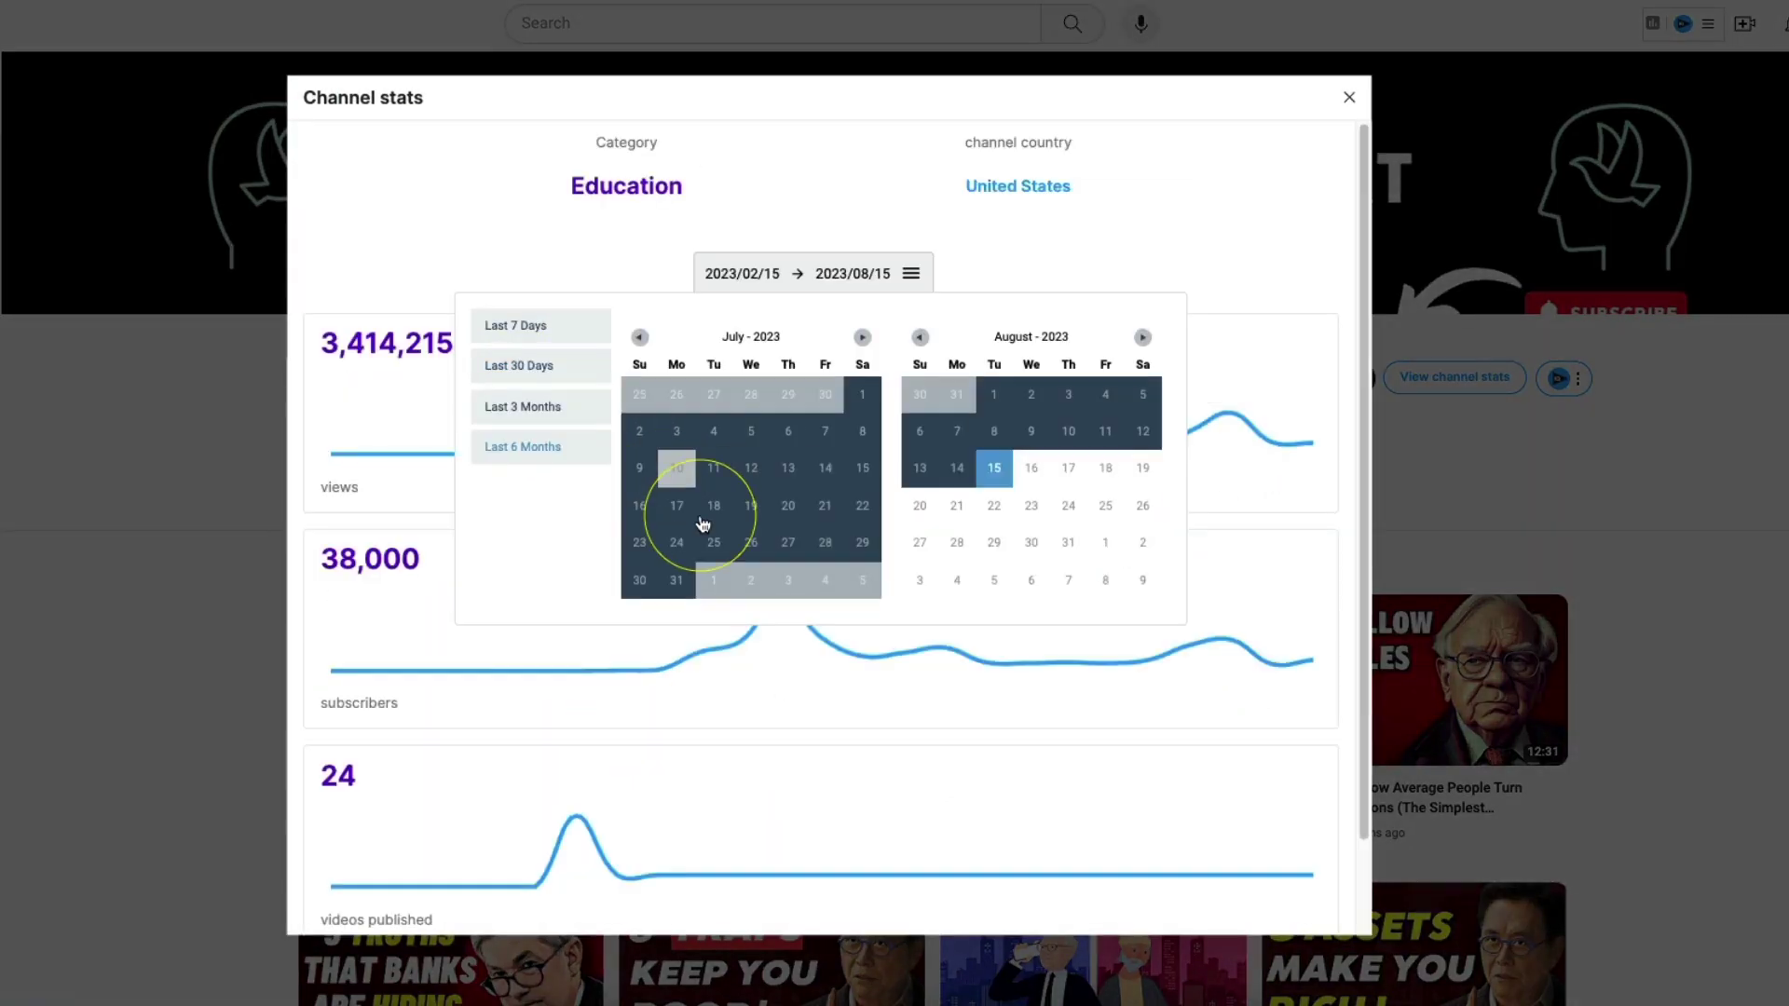
pyautogui.click(409, 703)
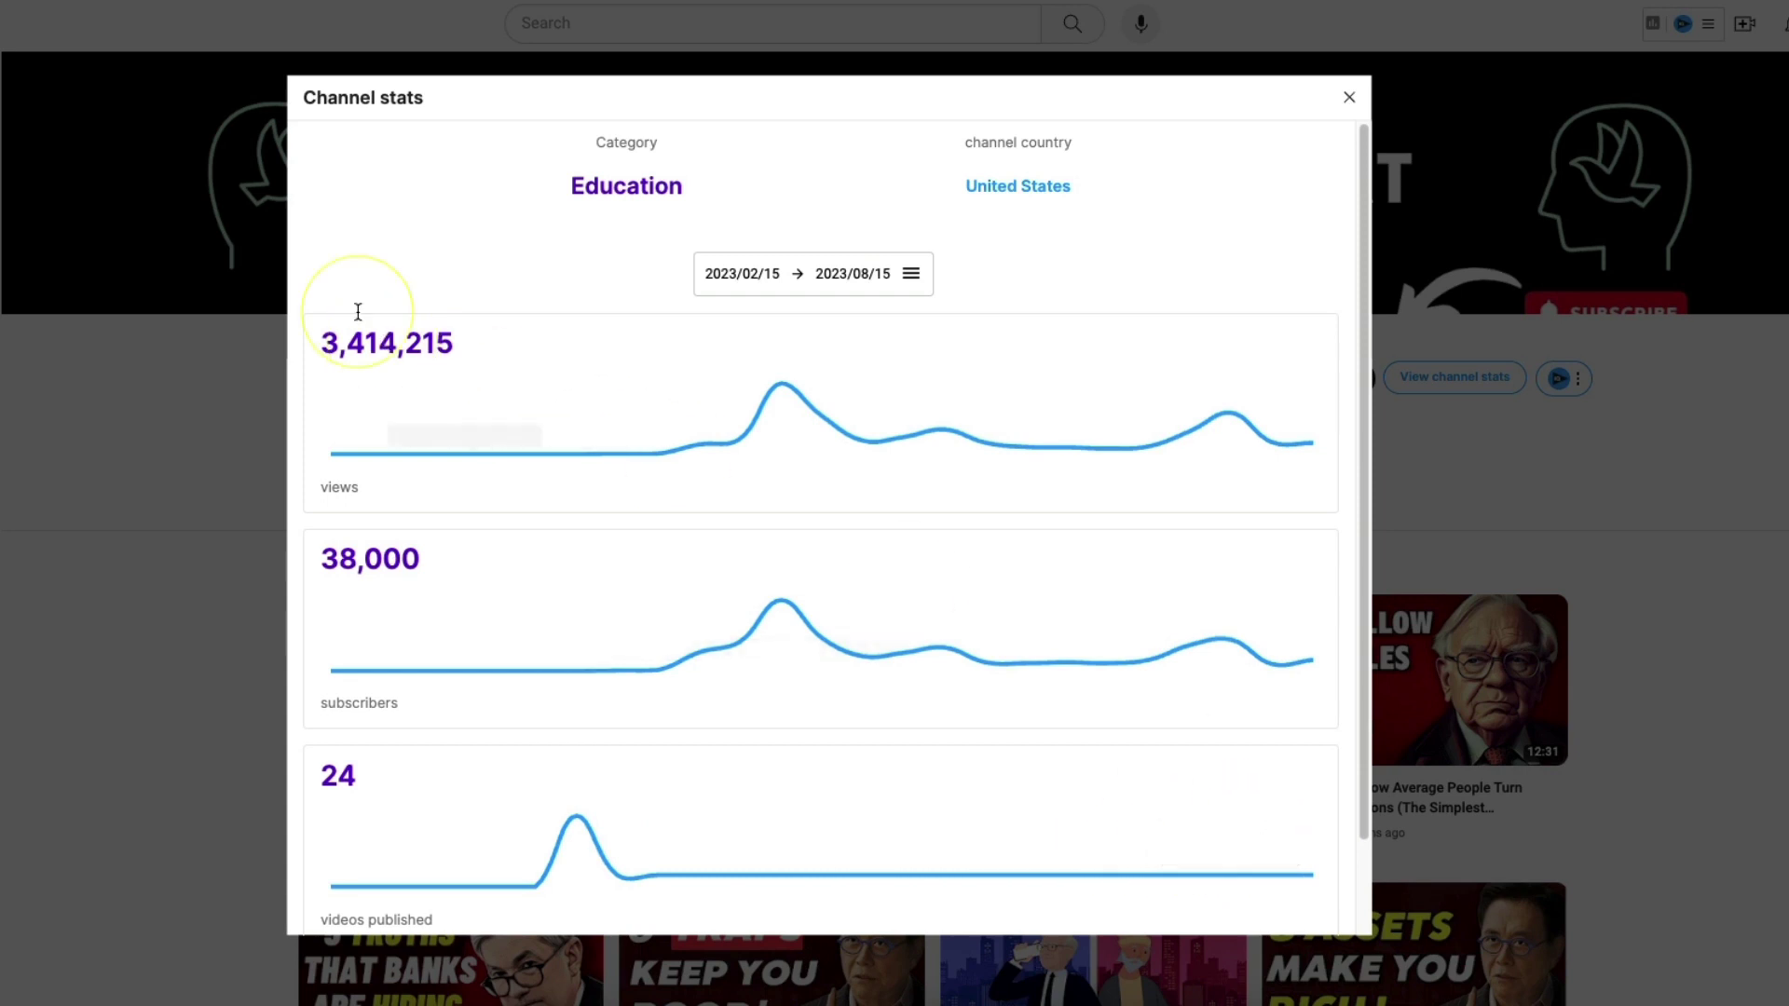
pyautogui.click(1530, 498)
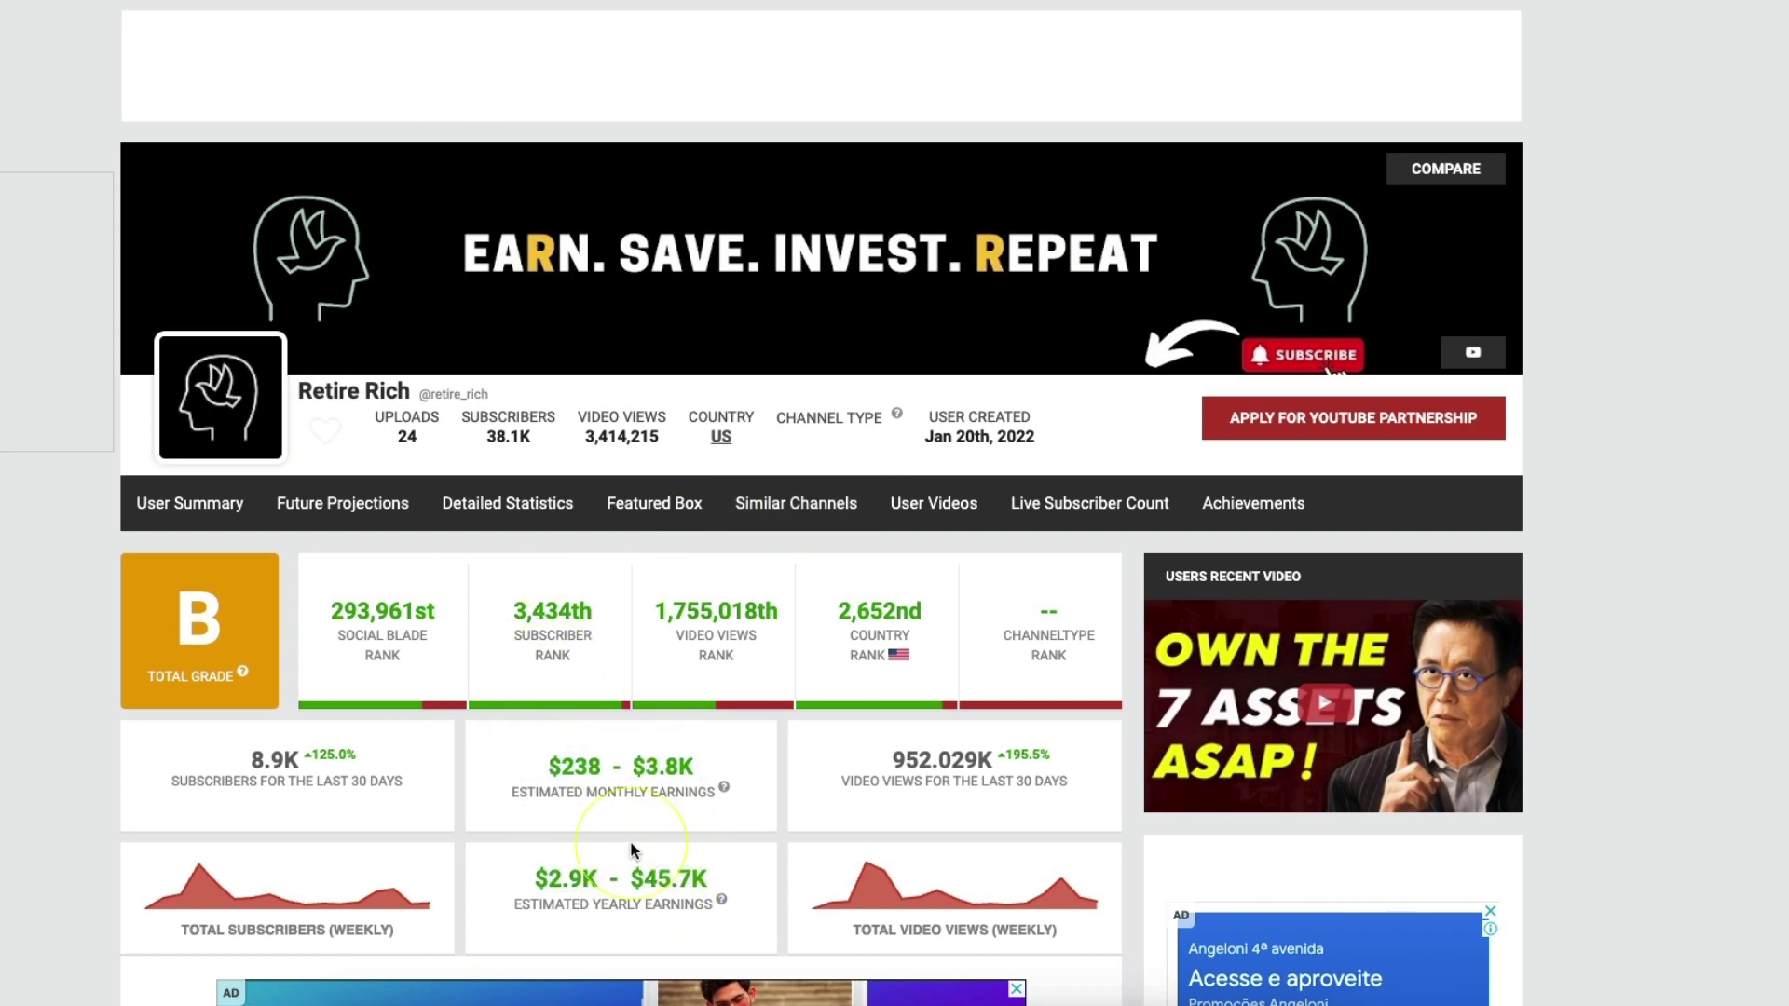
pyautogui.scroll(-1, 632, 849)
pyautogui.scroll(3, 419, 719)
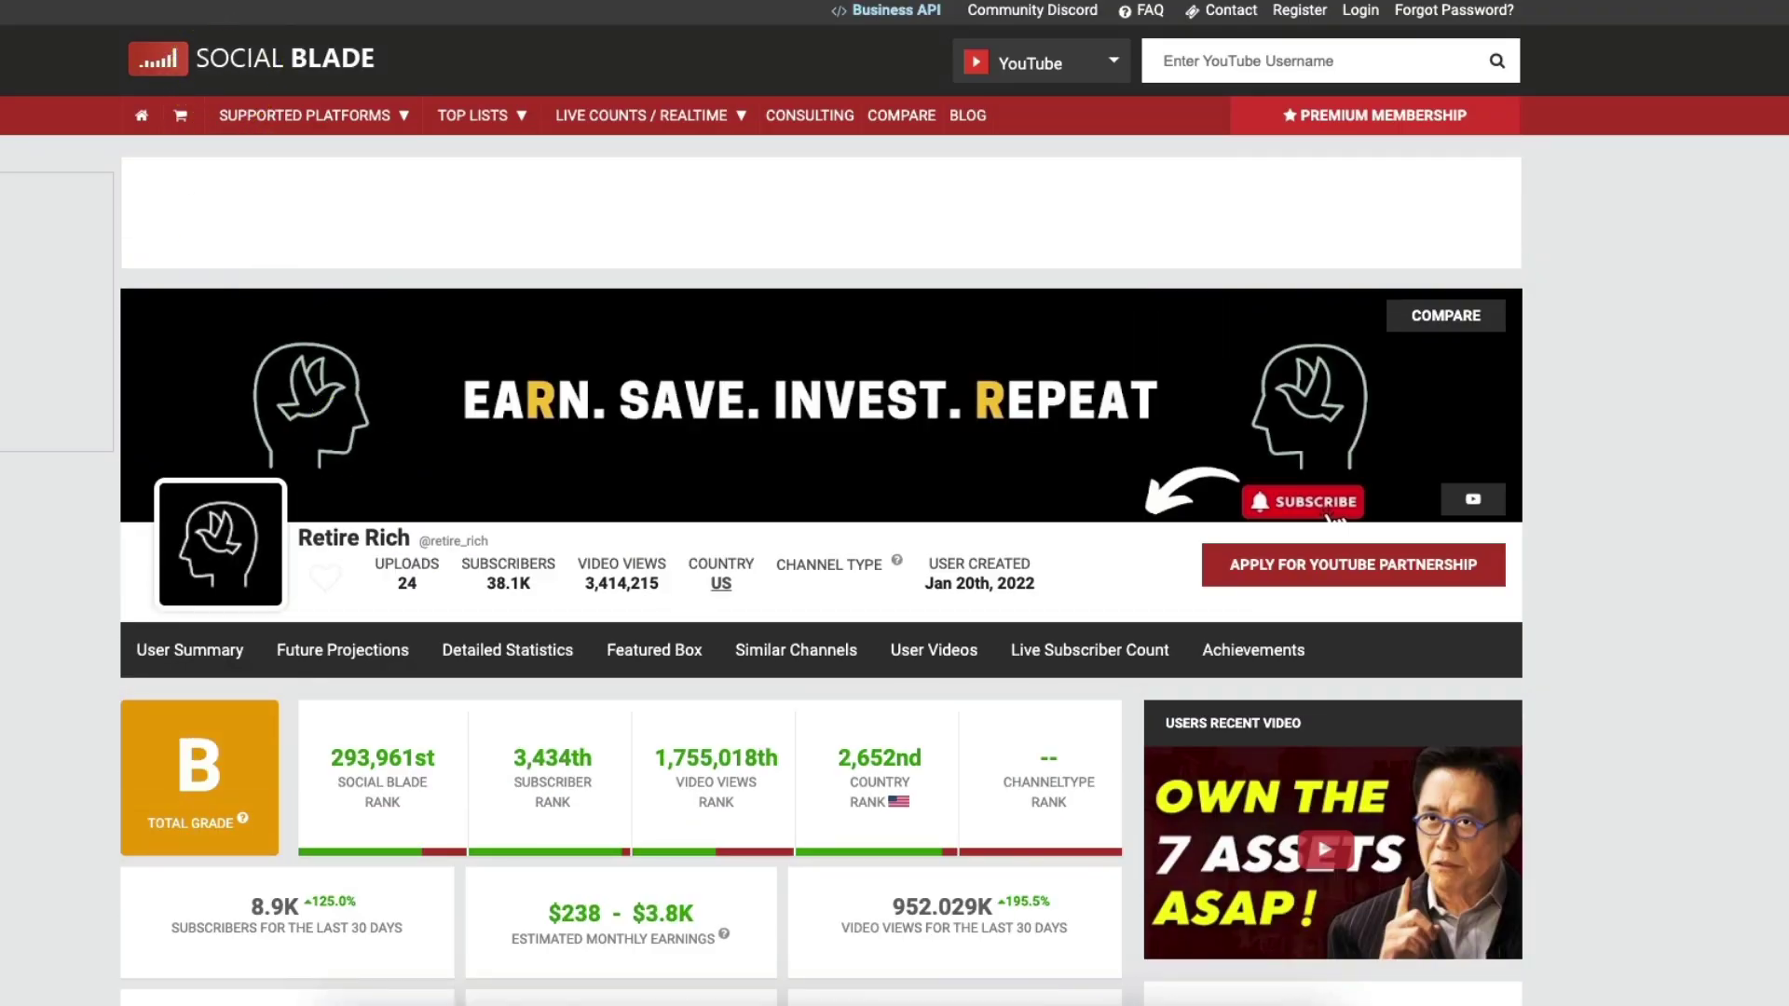
# Switch to the Trip2Wealth channel and view its videos sorted by most popular and by oldest.
pyautogui.click(592, 231)
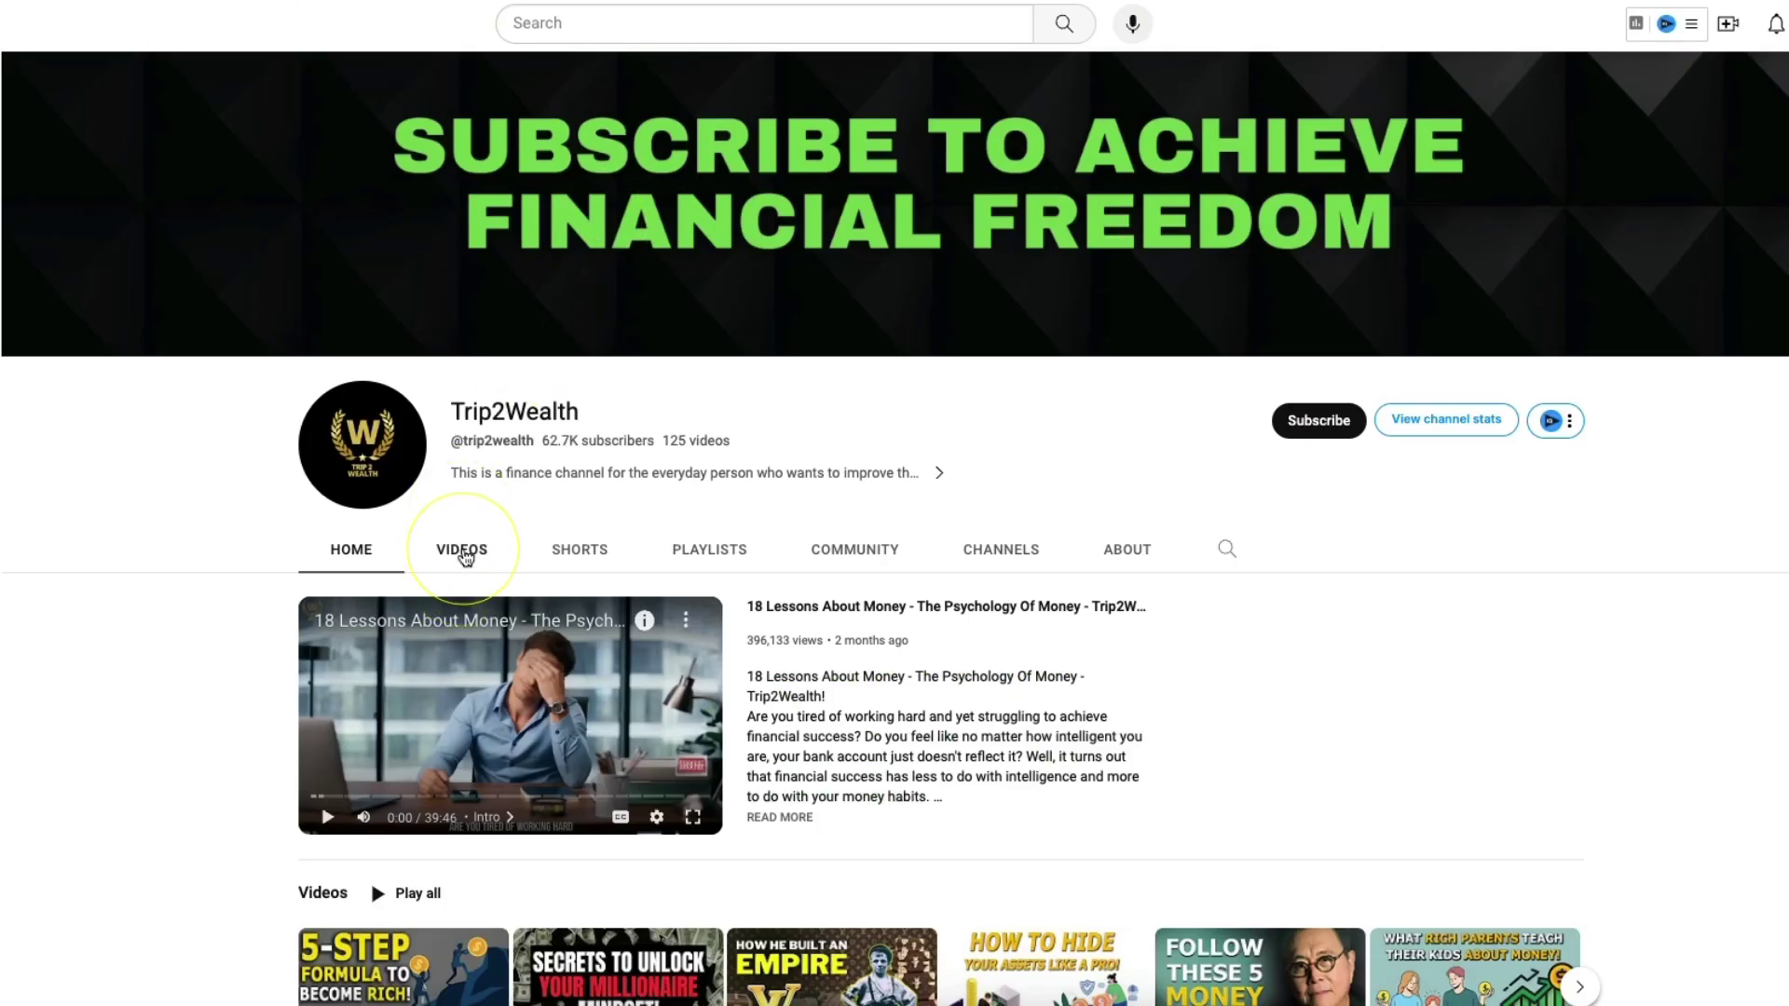
pyautogui.click(463, 553)
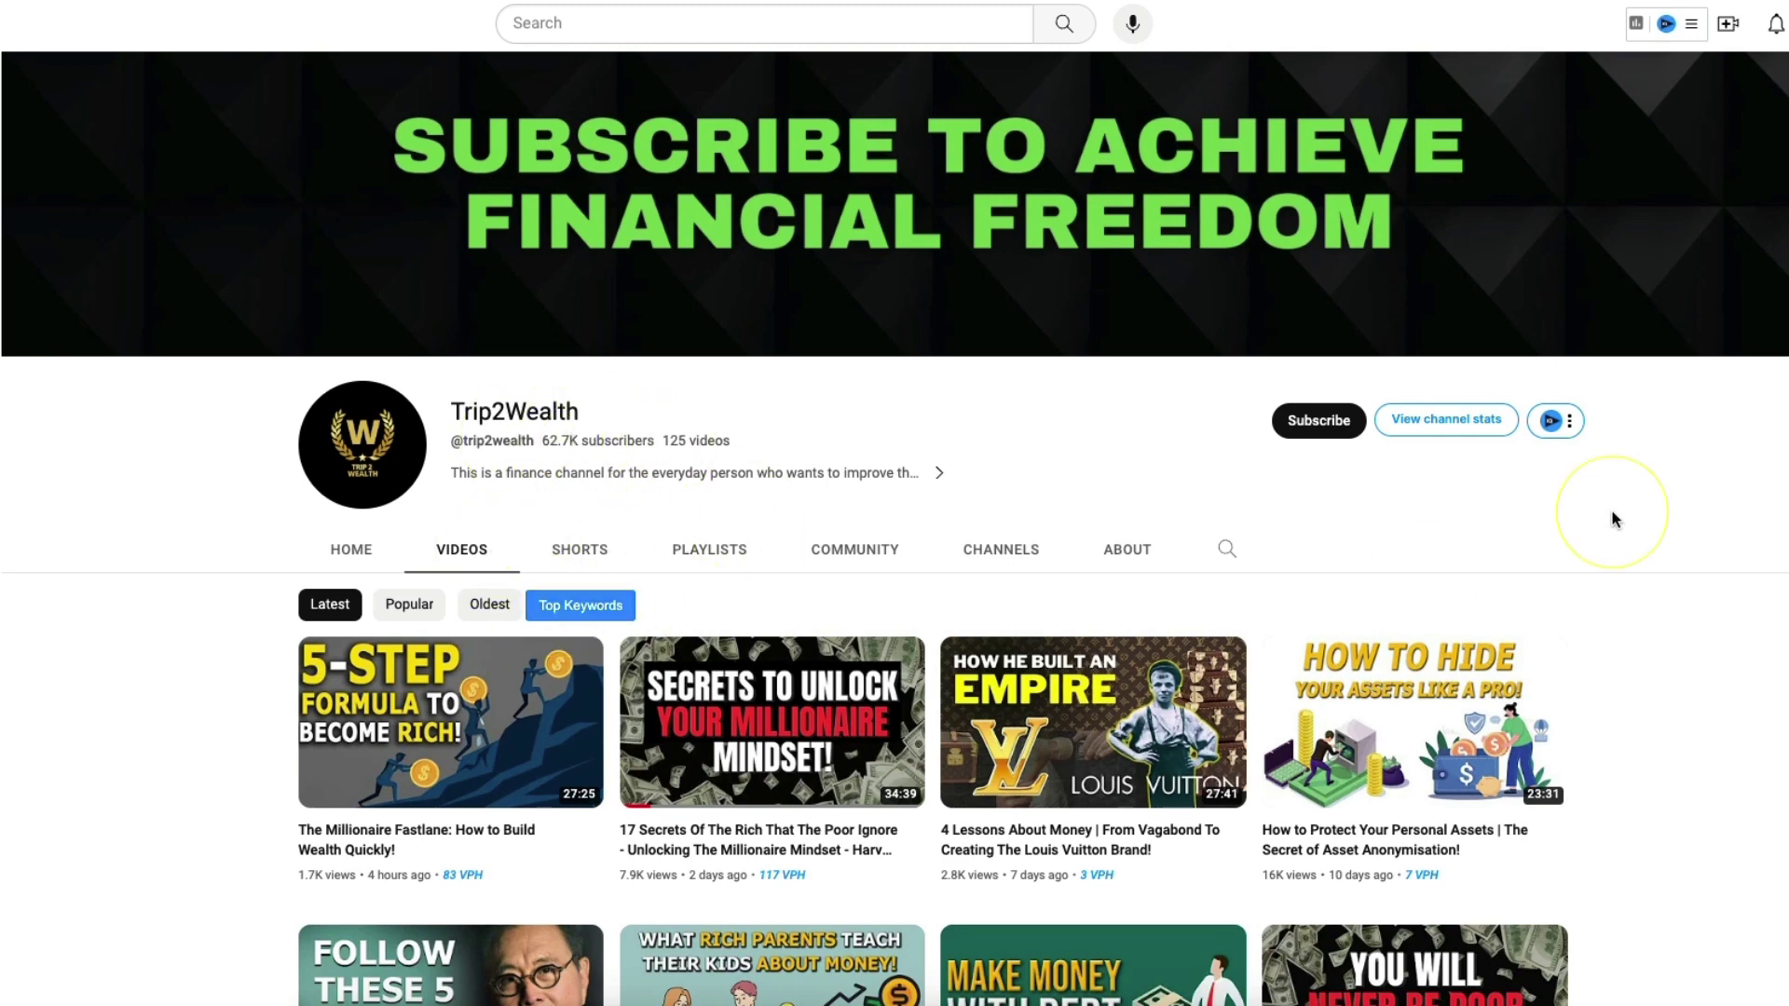
pyautogui.click(409, 605)
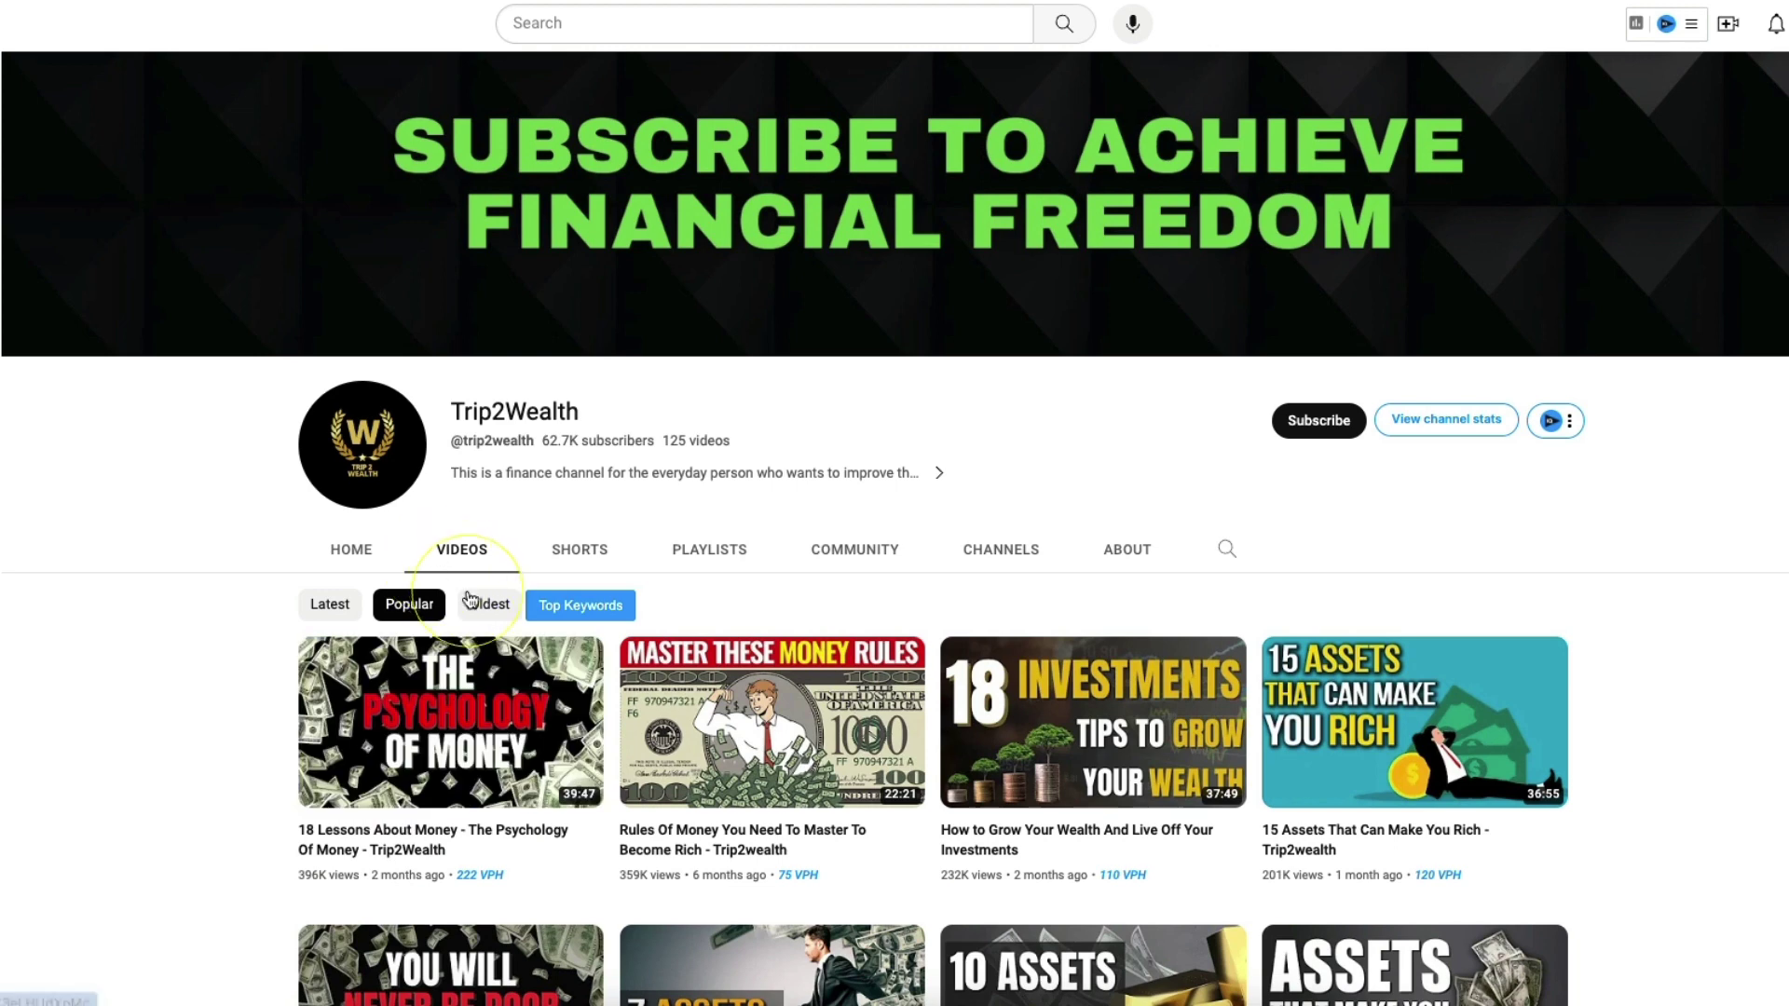
pyautogui.click(471, 601)
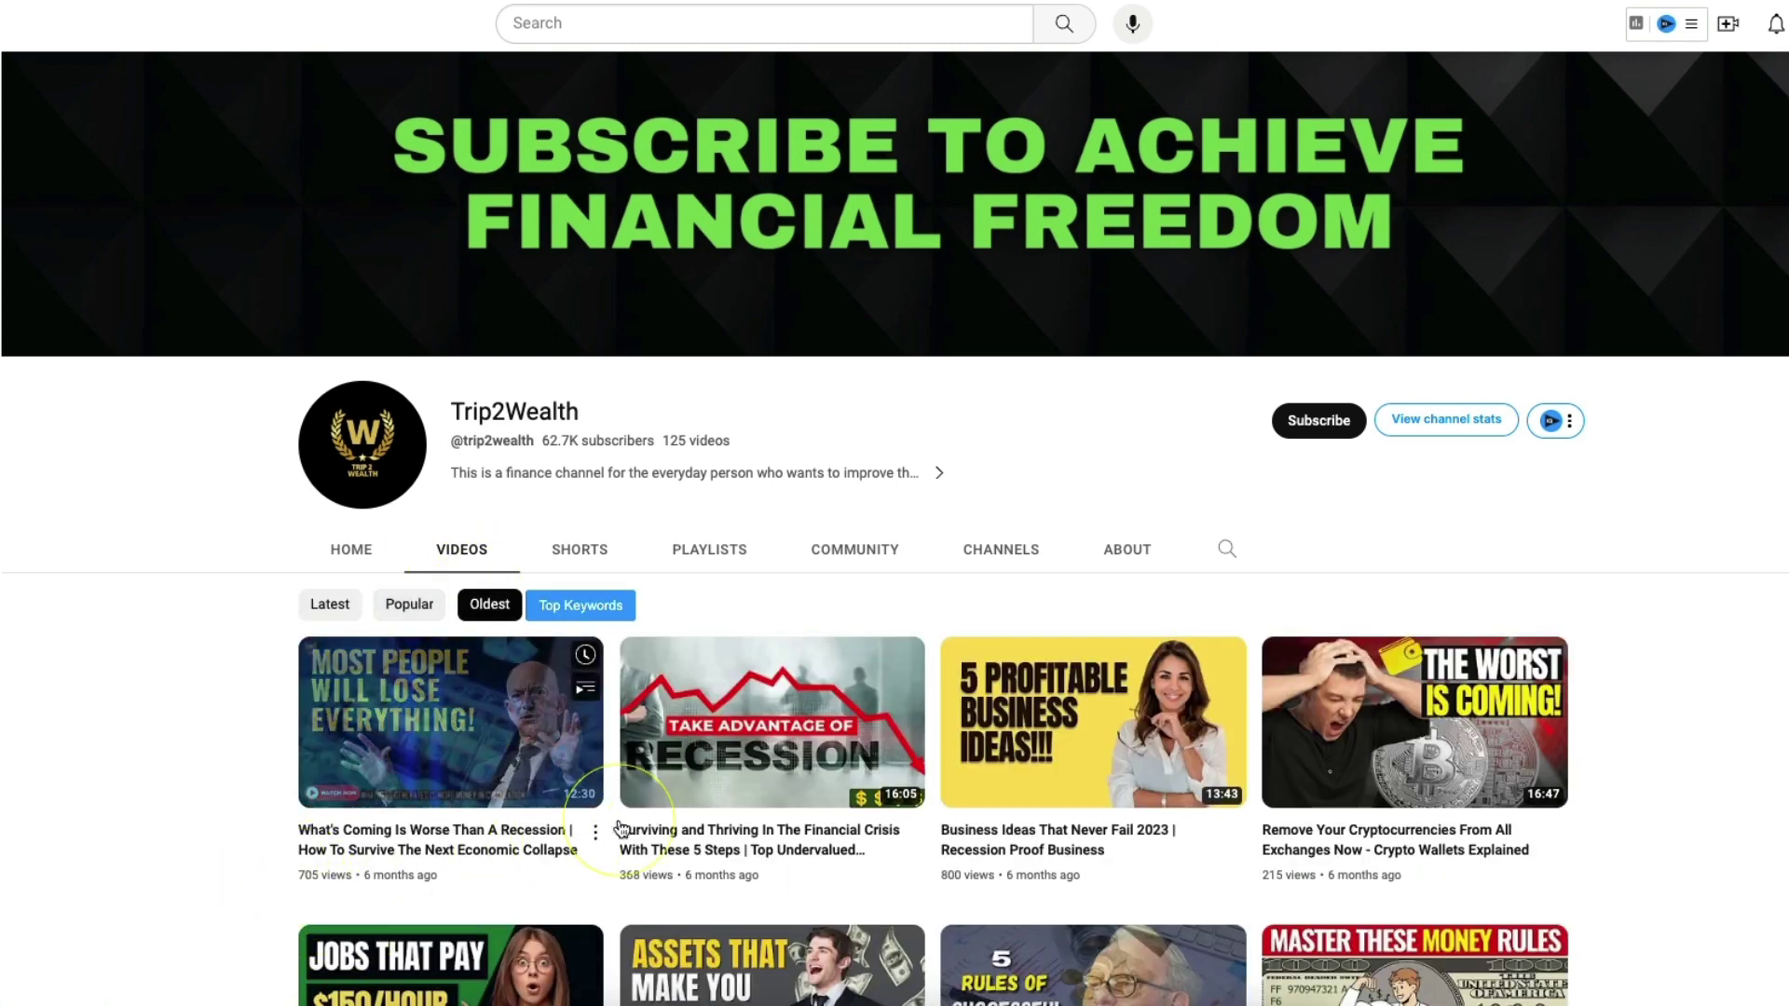
# Review Trip2Wealth's channel stats for the last 6 months and its estimated earnings on Social Blade.
pyautogui.click(1451, 419)
pyautogui.click(828, 176)
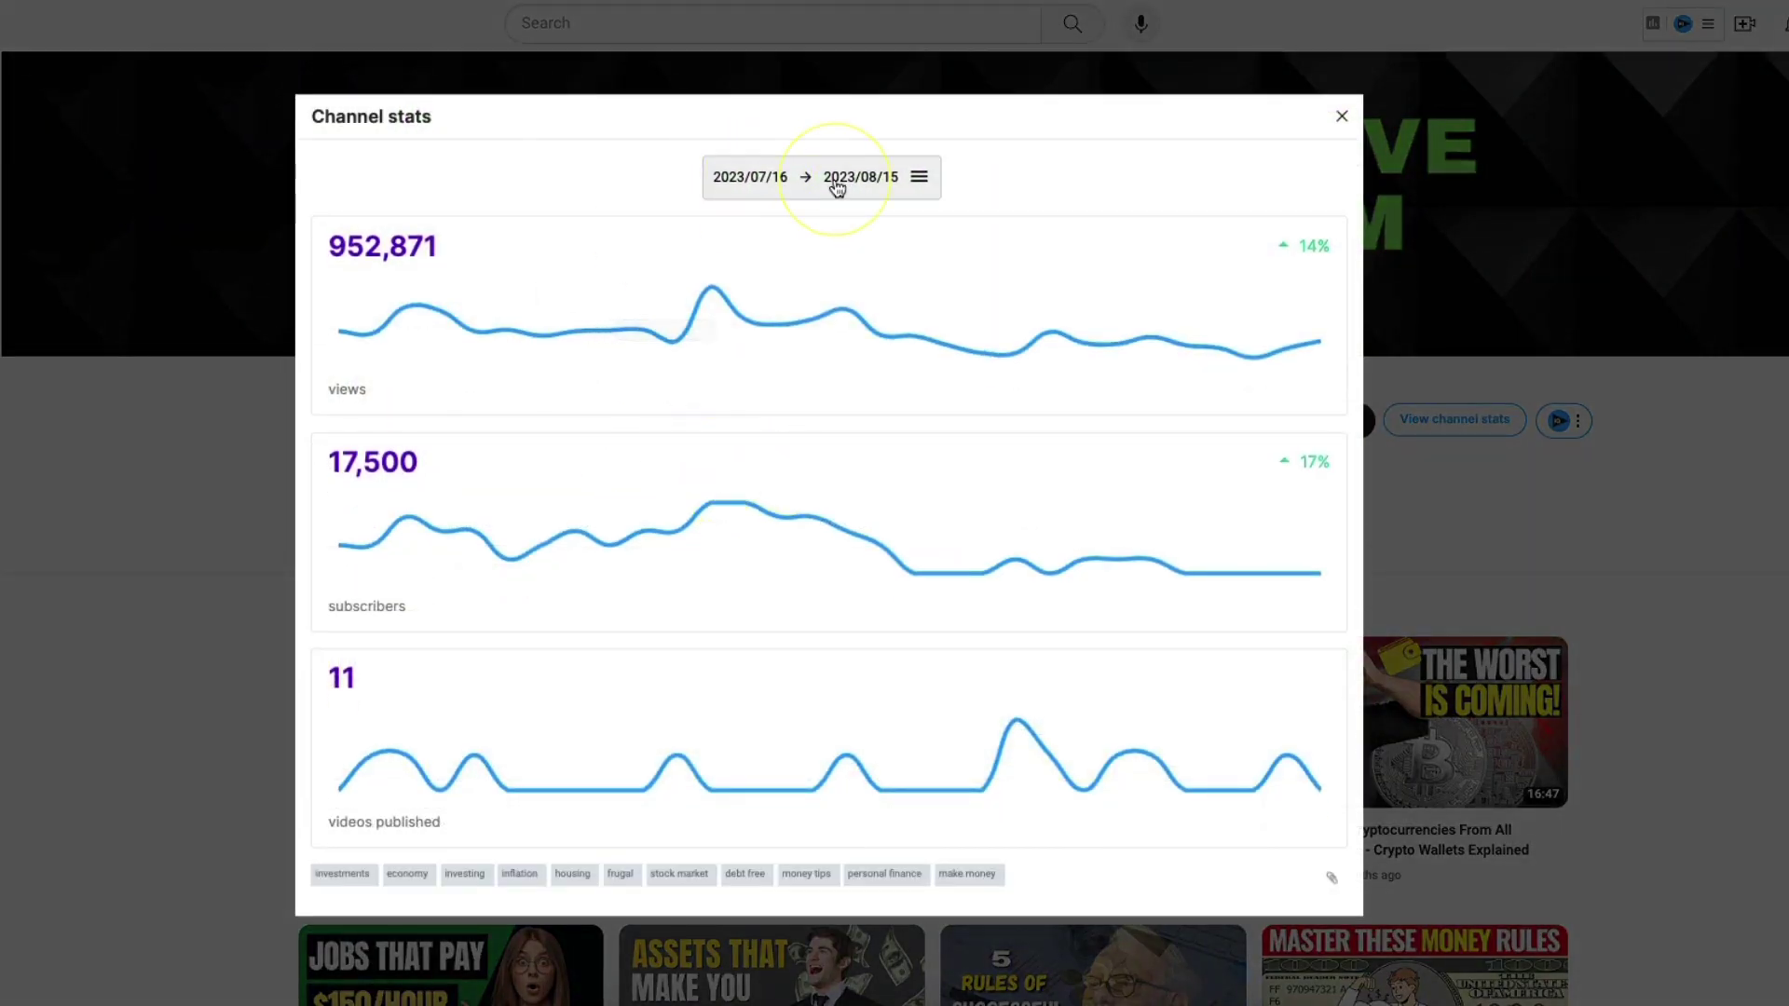
pyautogui.click(524, 347)
pyautogui.click(661, 812)
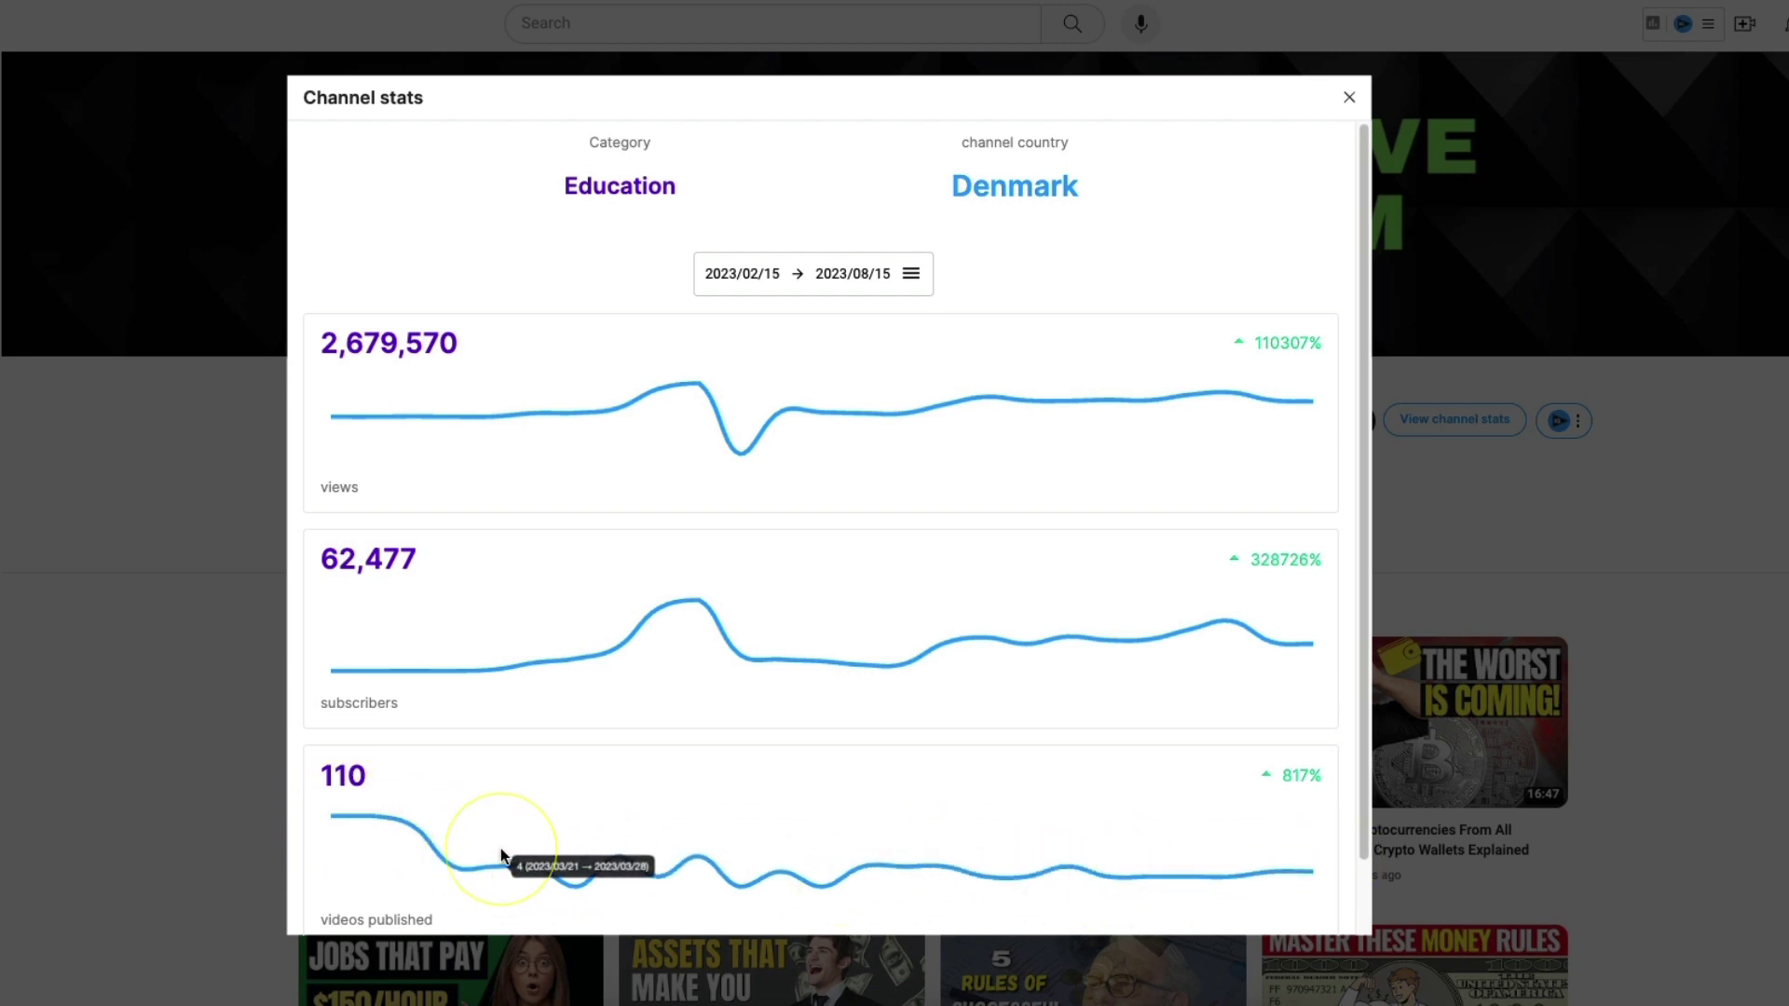
pyautogui.click(170, 560)
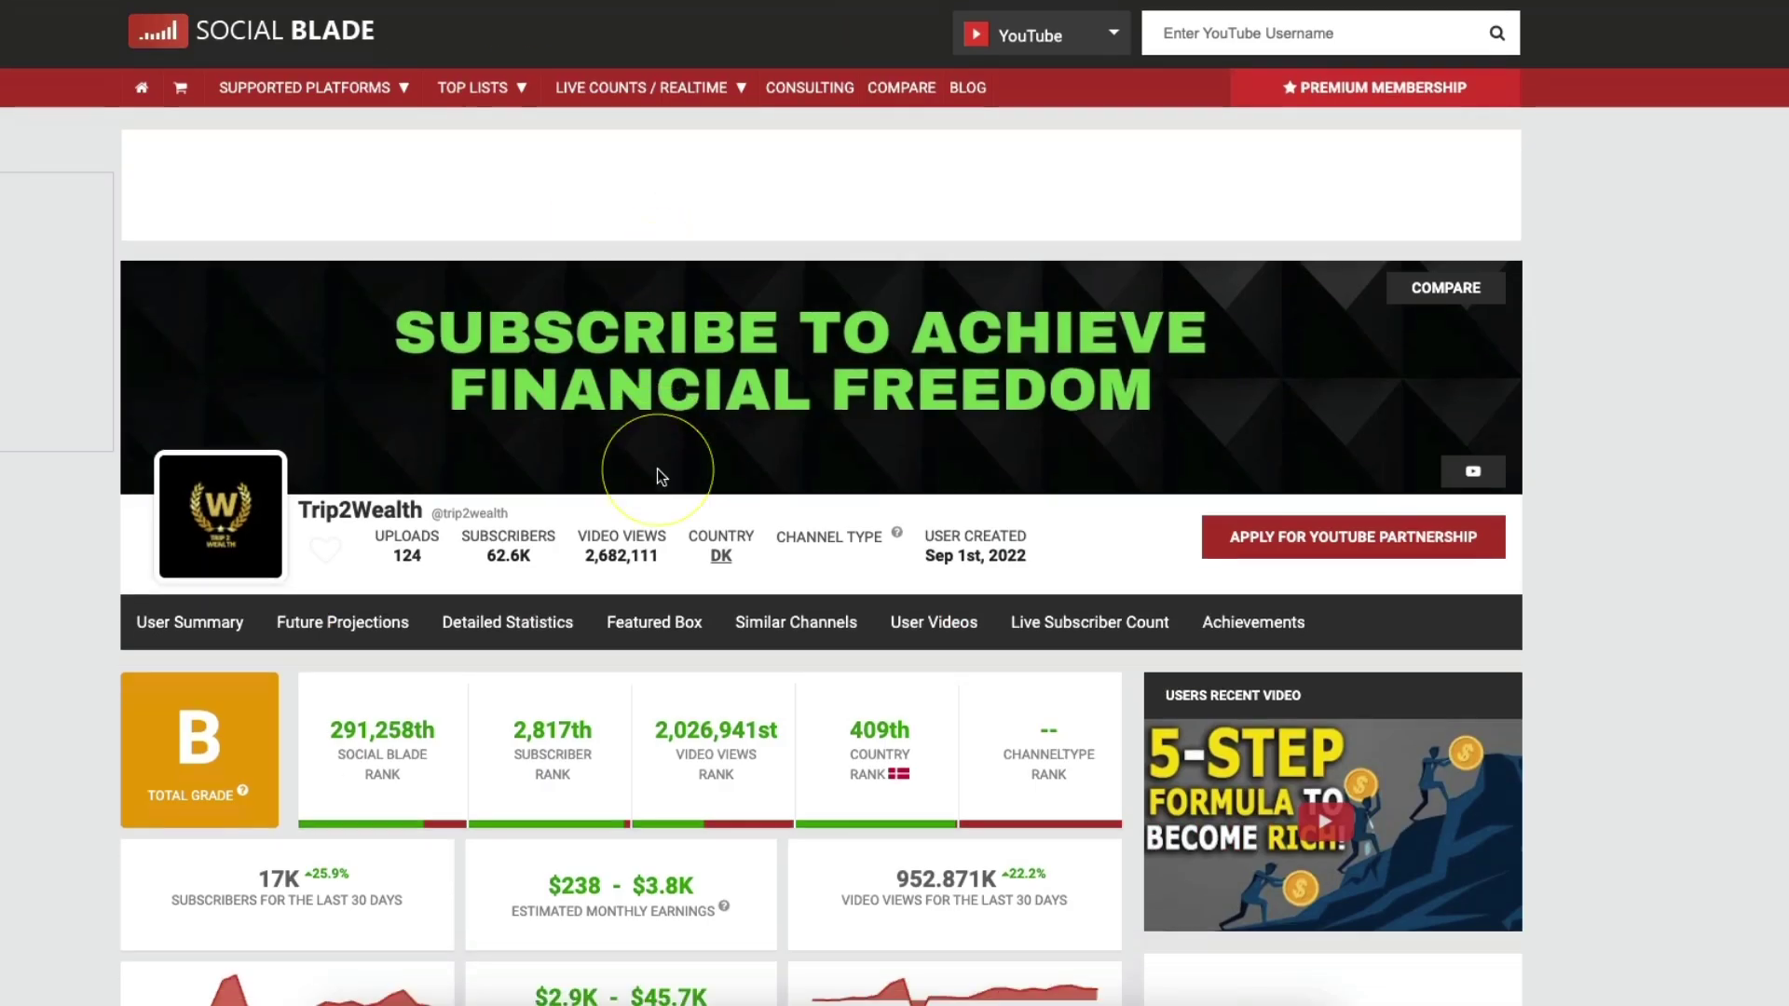
pyautogui.scroll(-3, 644, 555)
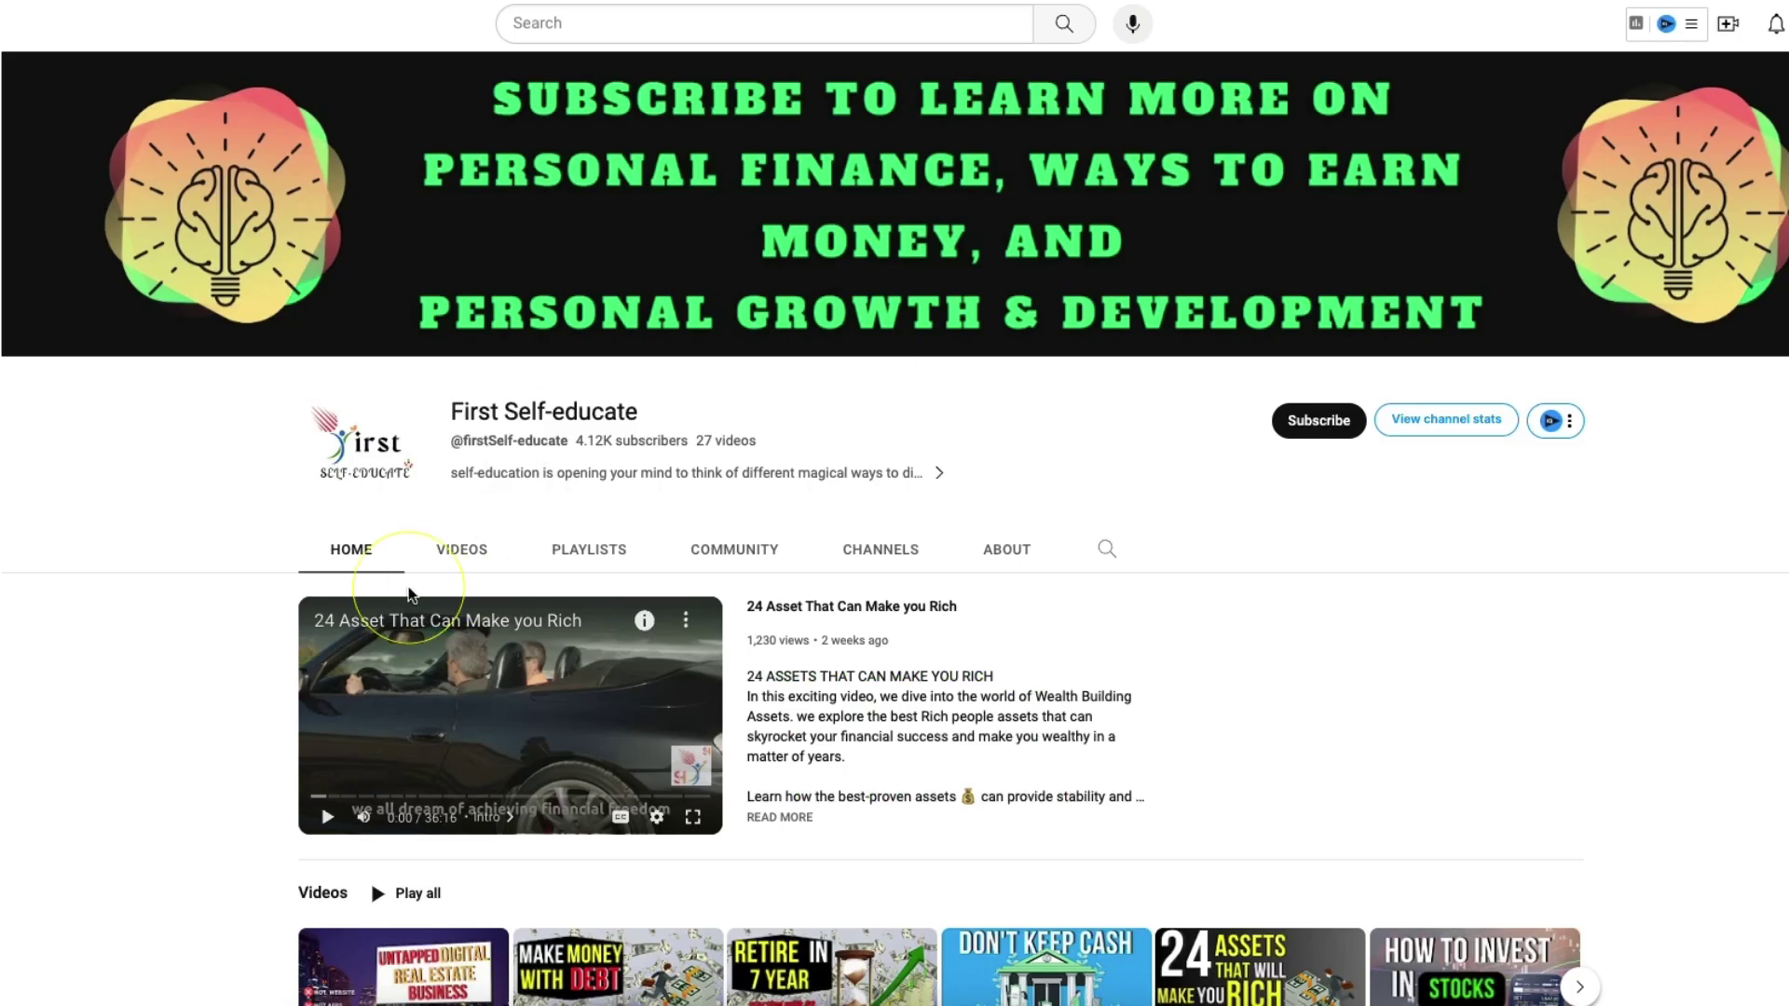
# Examine the First Self-educate channel's latest videos, video count and joining date.
pyautogui.click(445, 557)
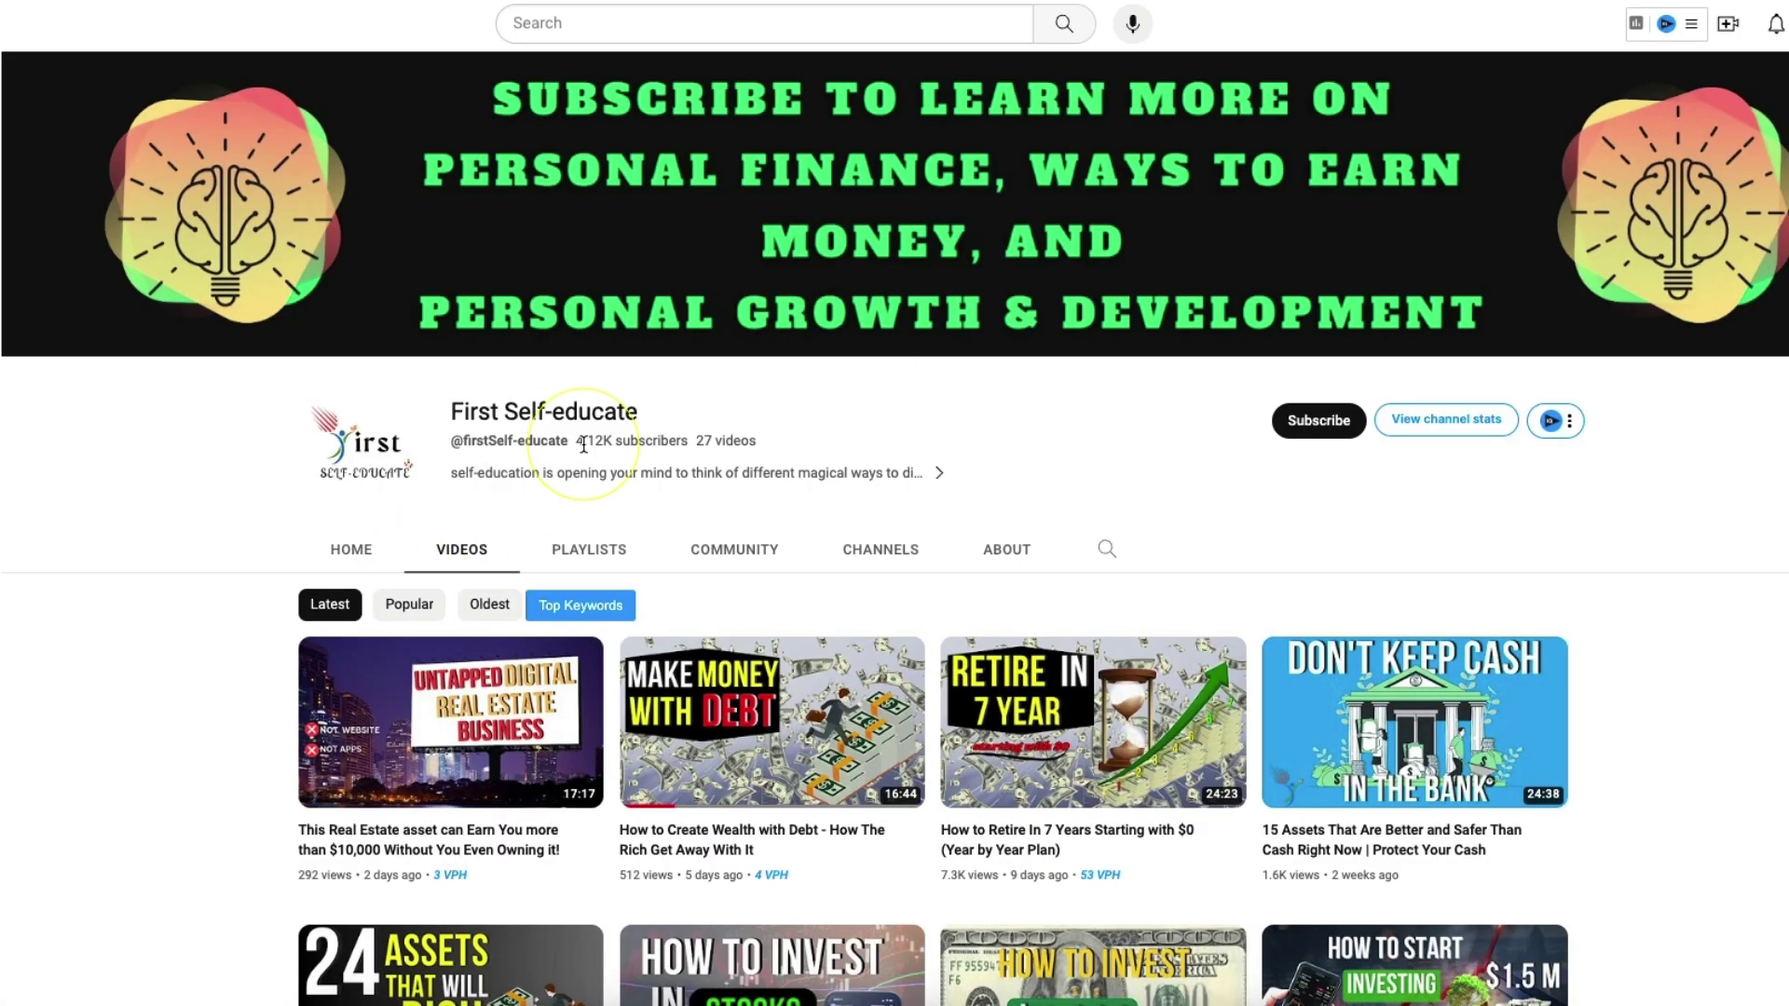
pyautogui.scroll(-1, 1211, 708)
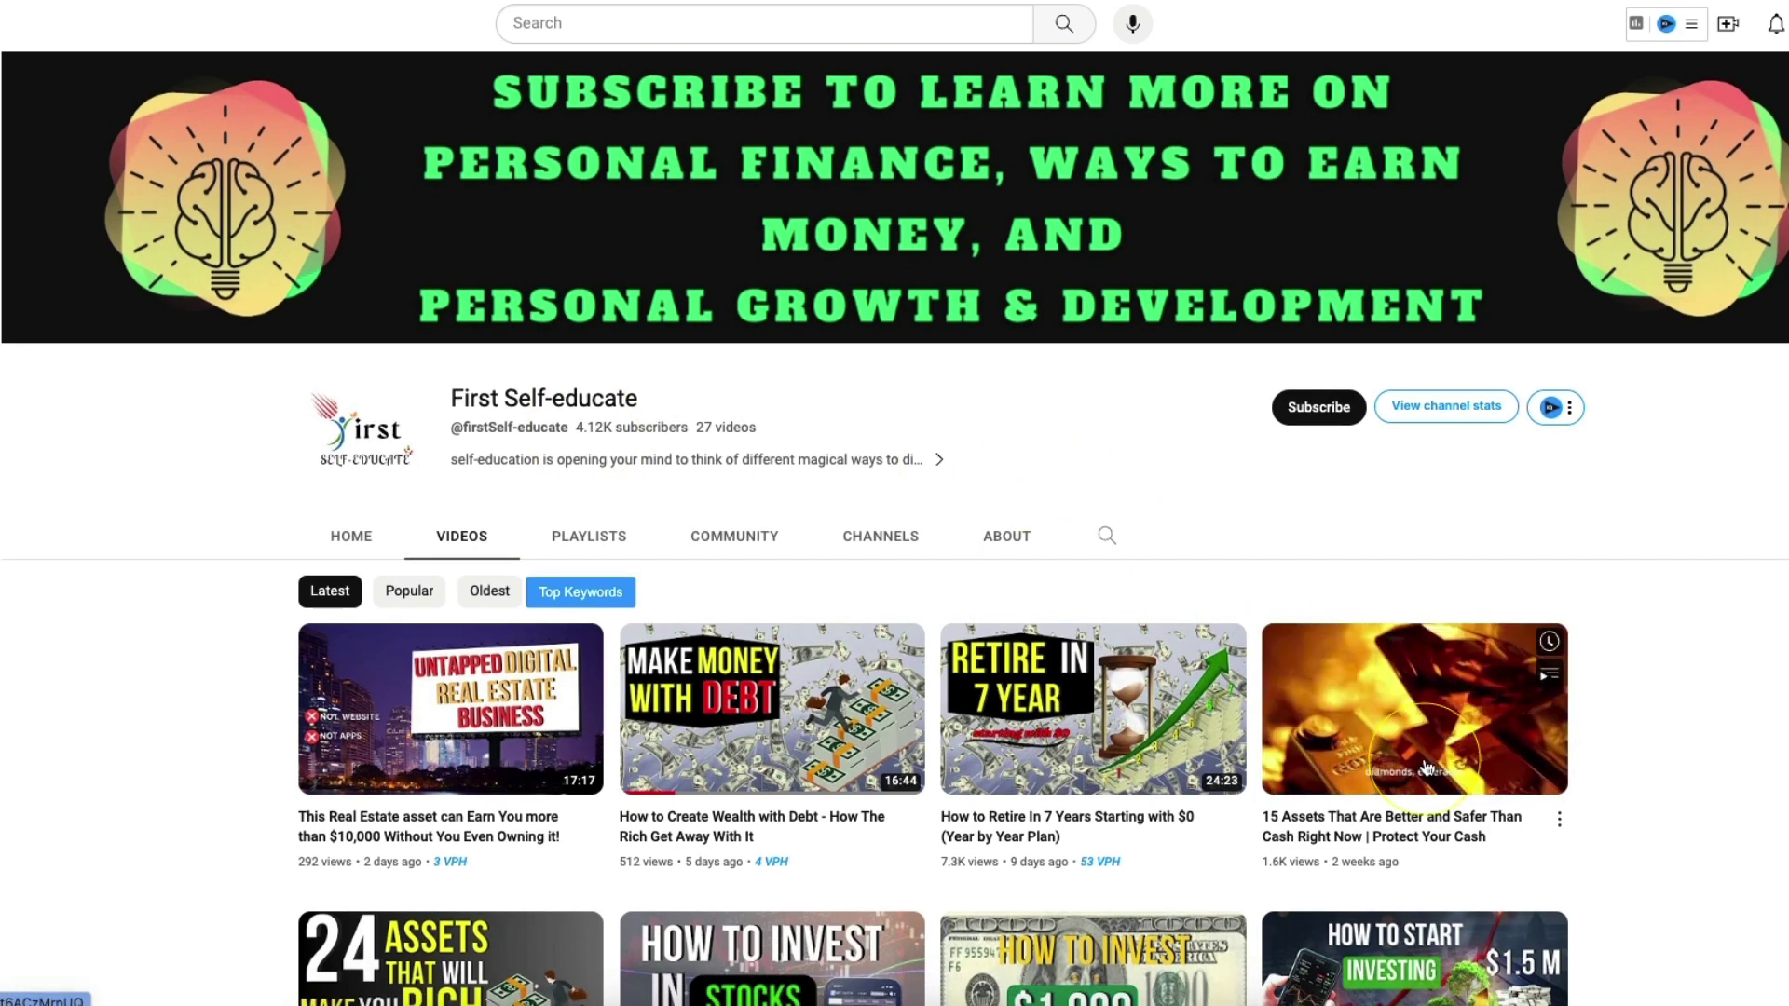
pyautogui.moveTo(1003, 645)
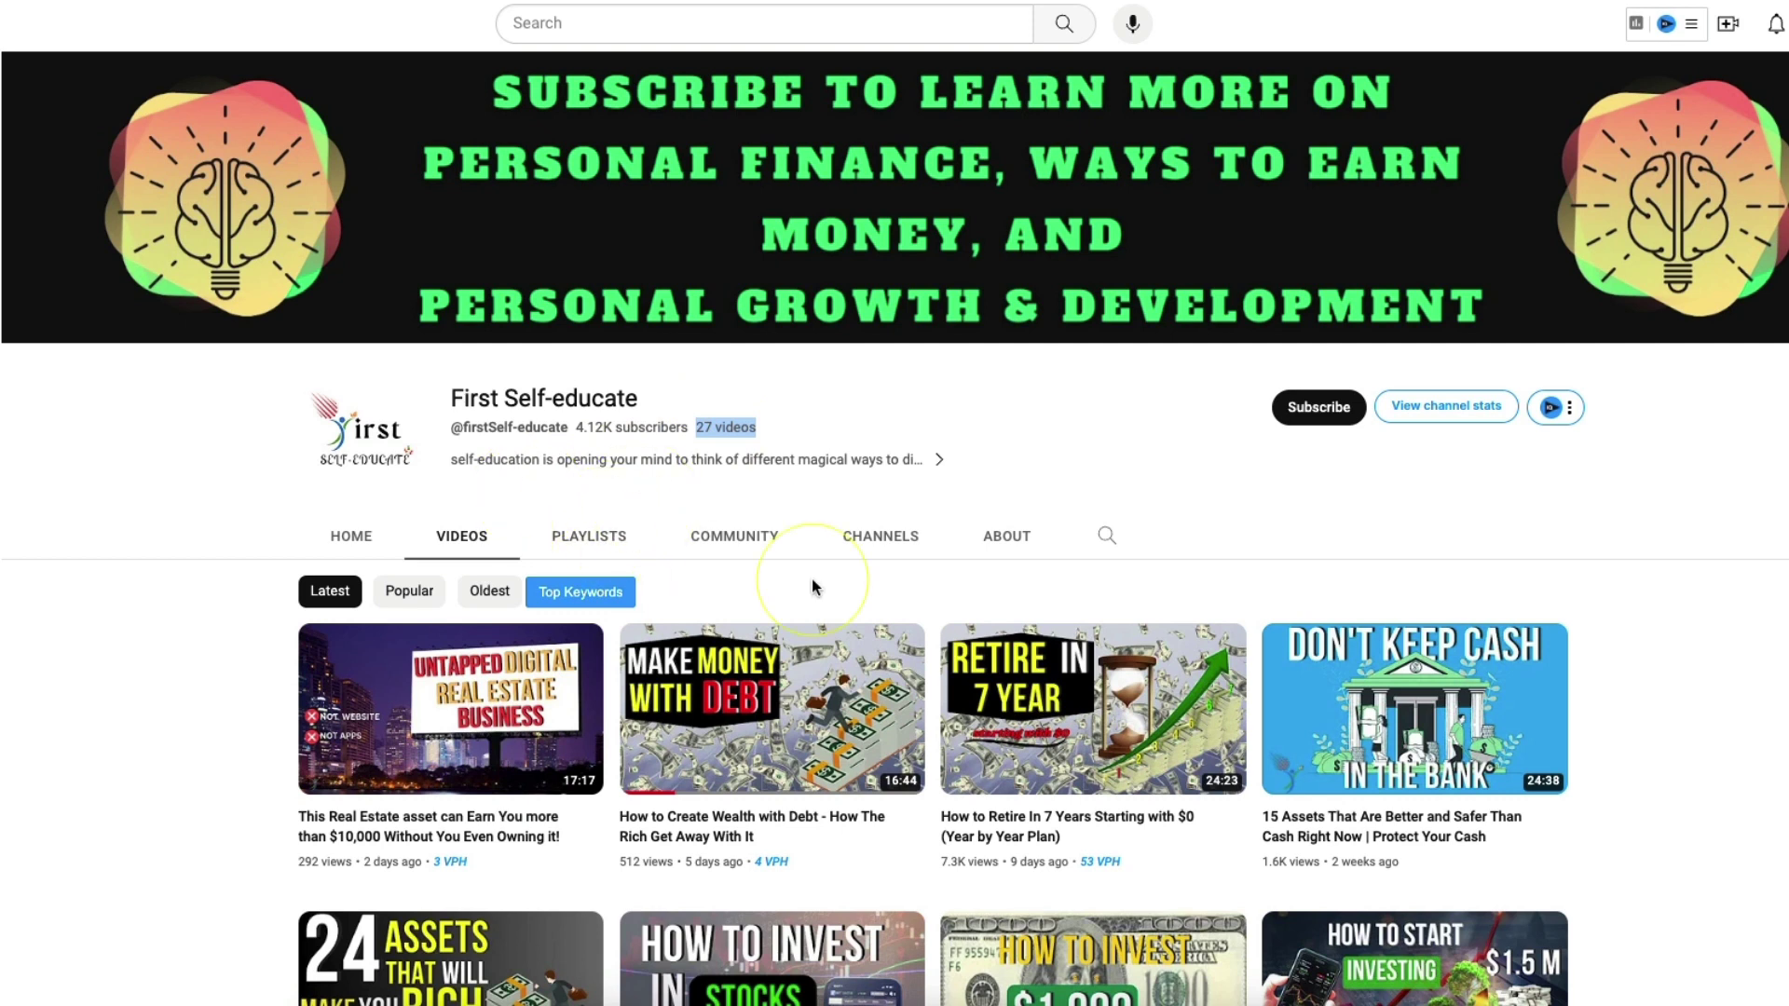
pyautogui.click(1007, 551)
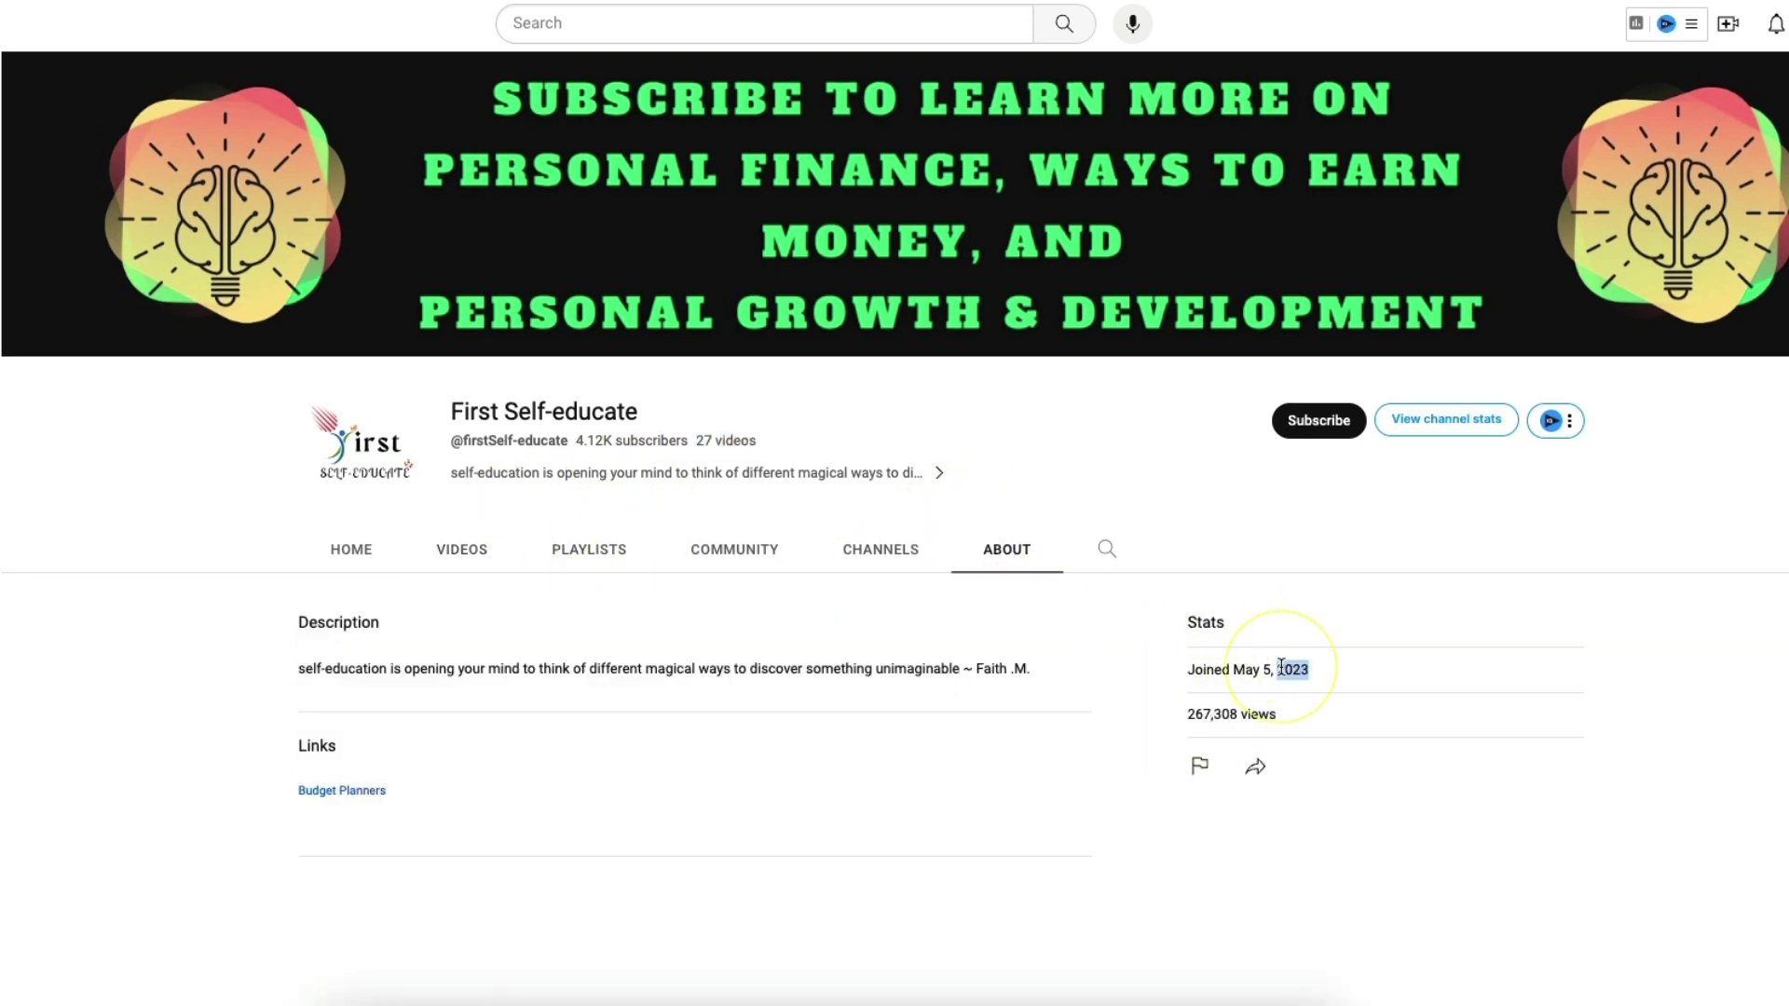
# Follow First Self-educate's Budget Planners link and browse its Budget Tracker Printables store.
pyautogui.click(349, 791)
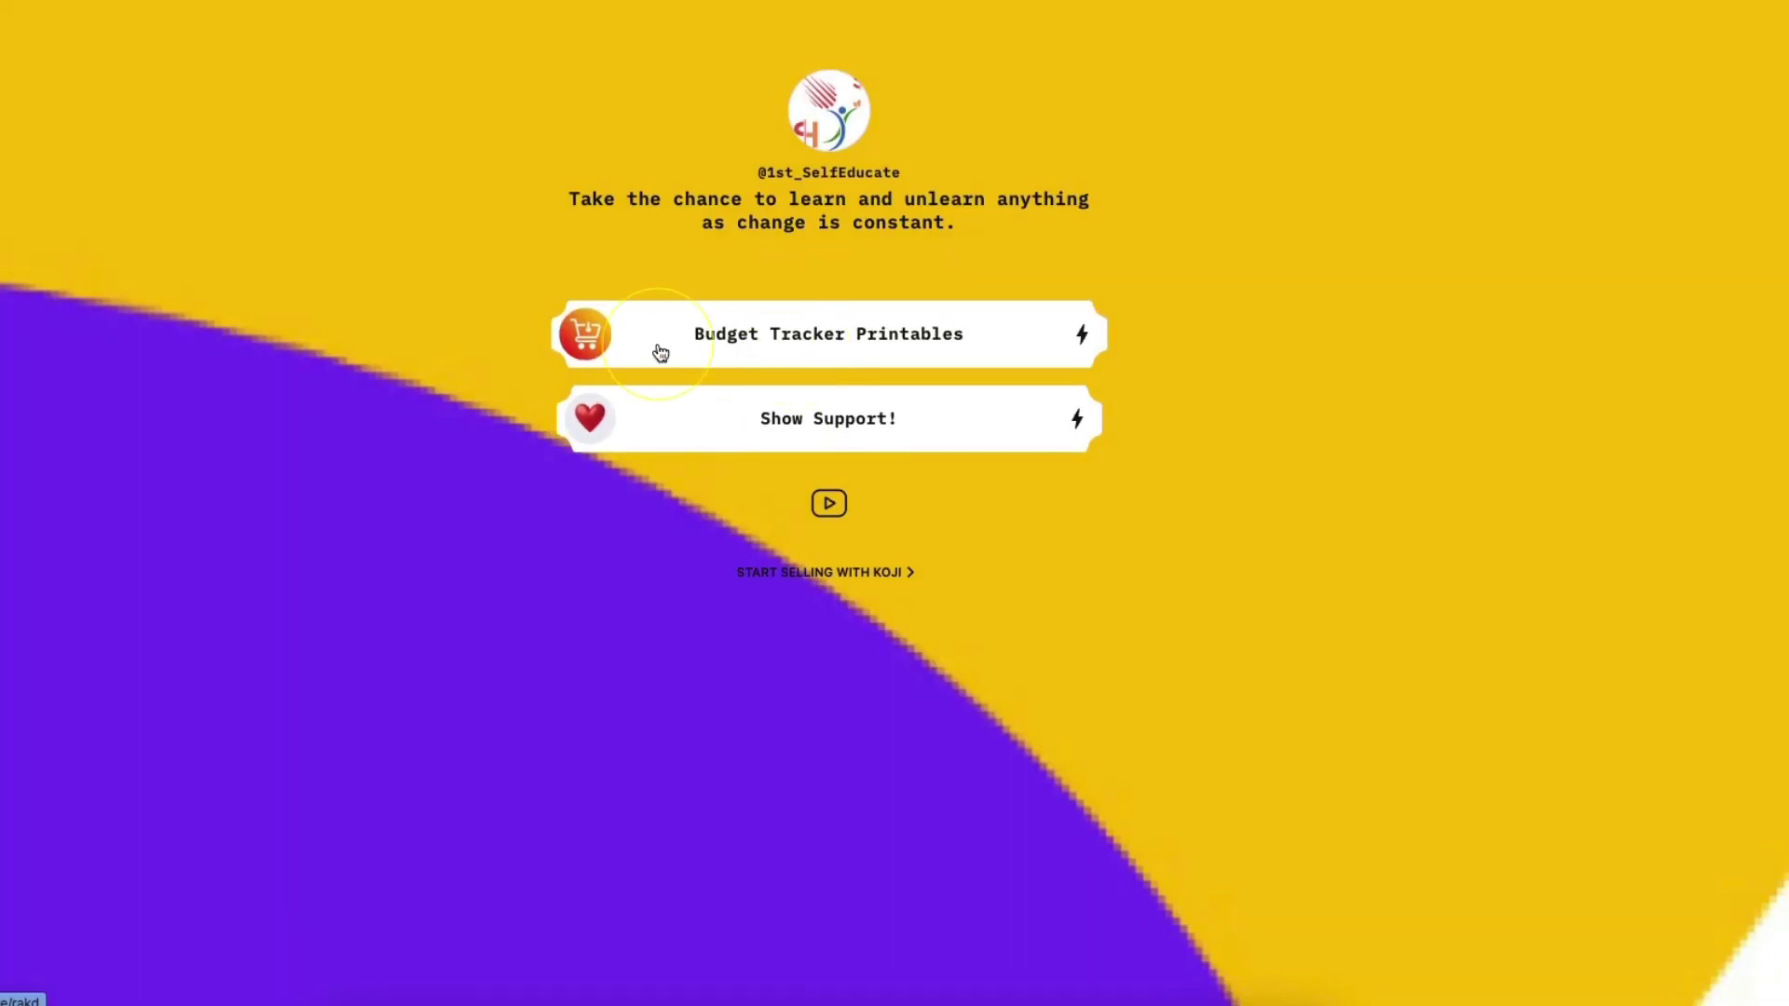
pyautogui.click(748, 344)
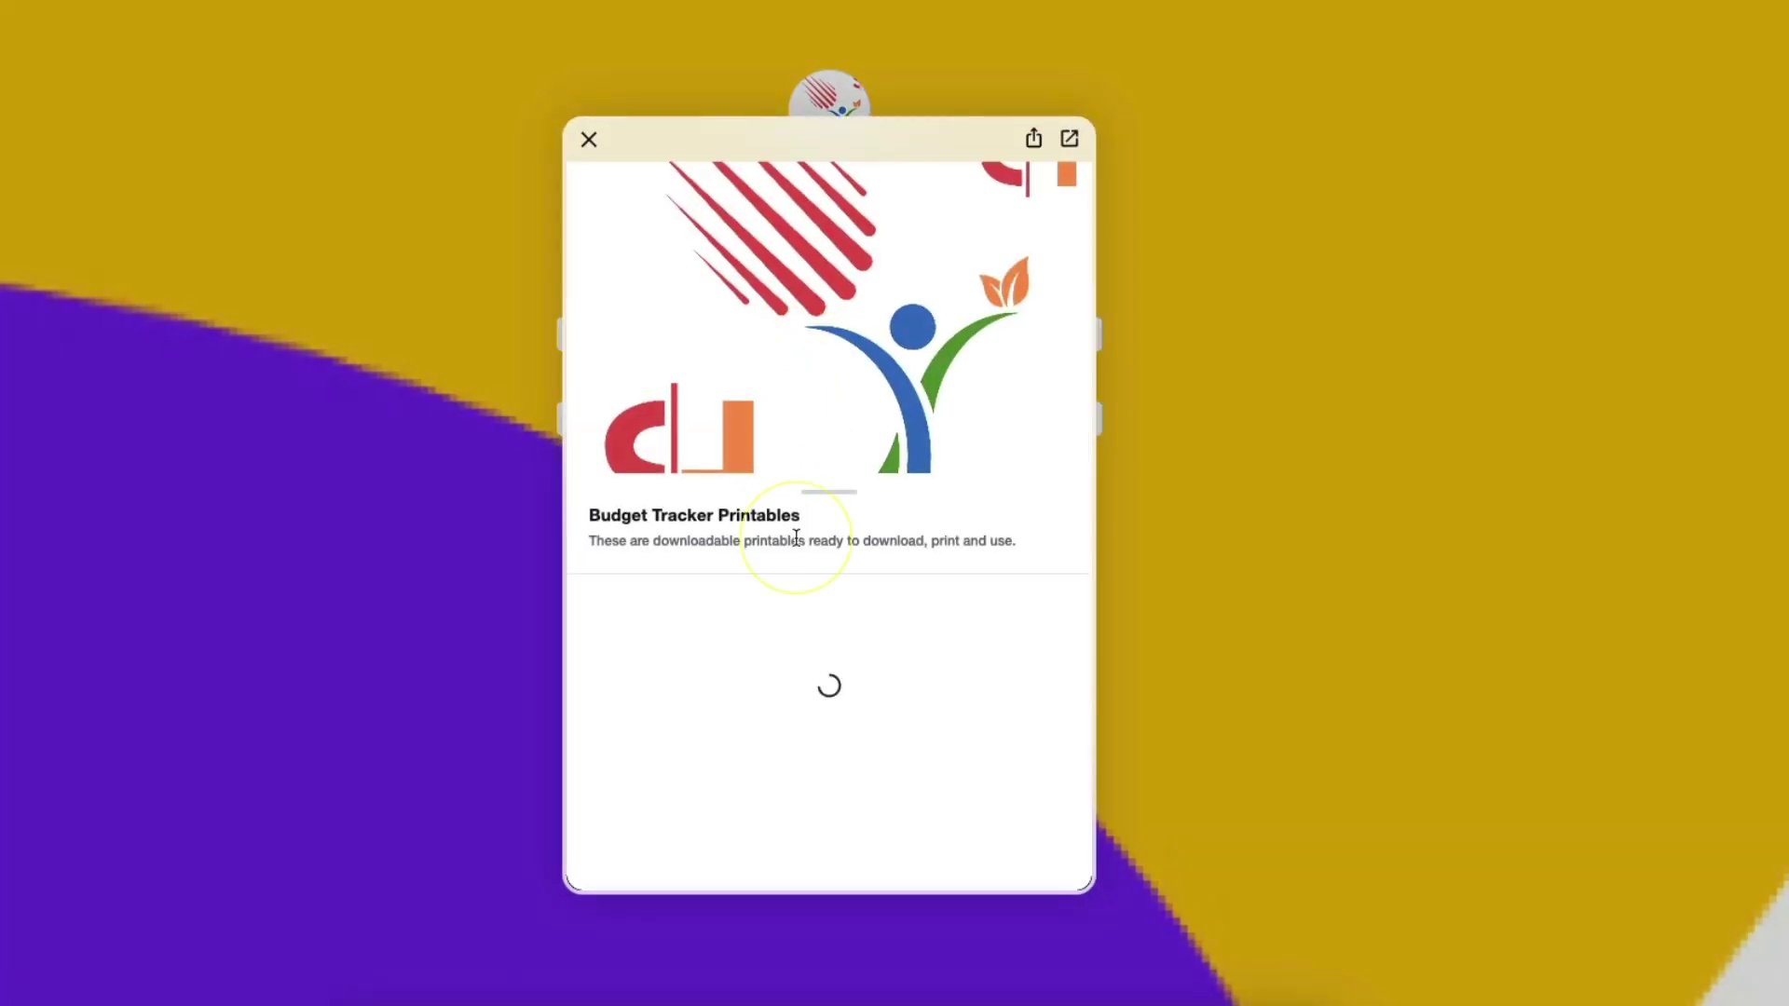
pyautogui.scroll(-3, 792, 540)
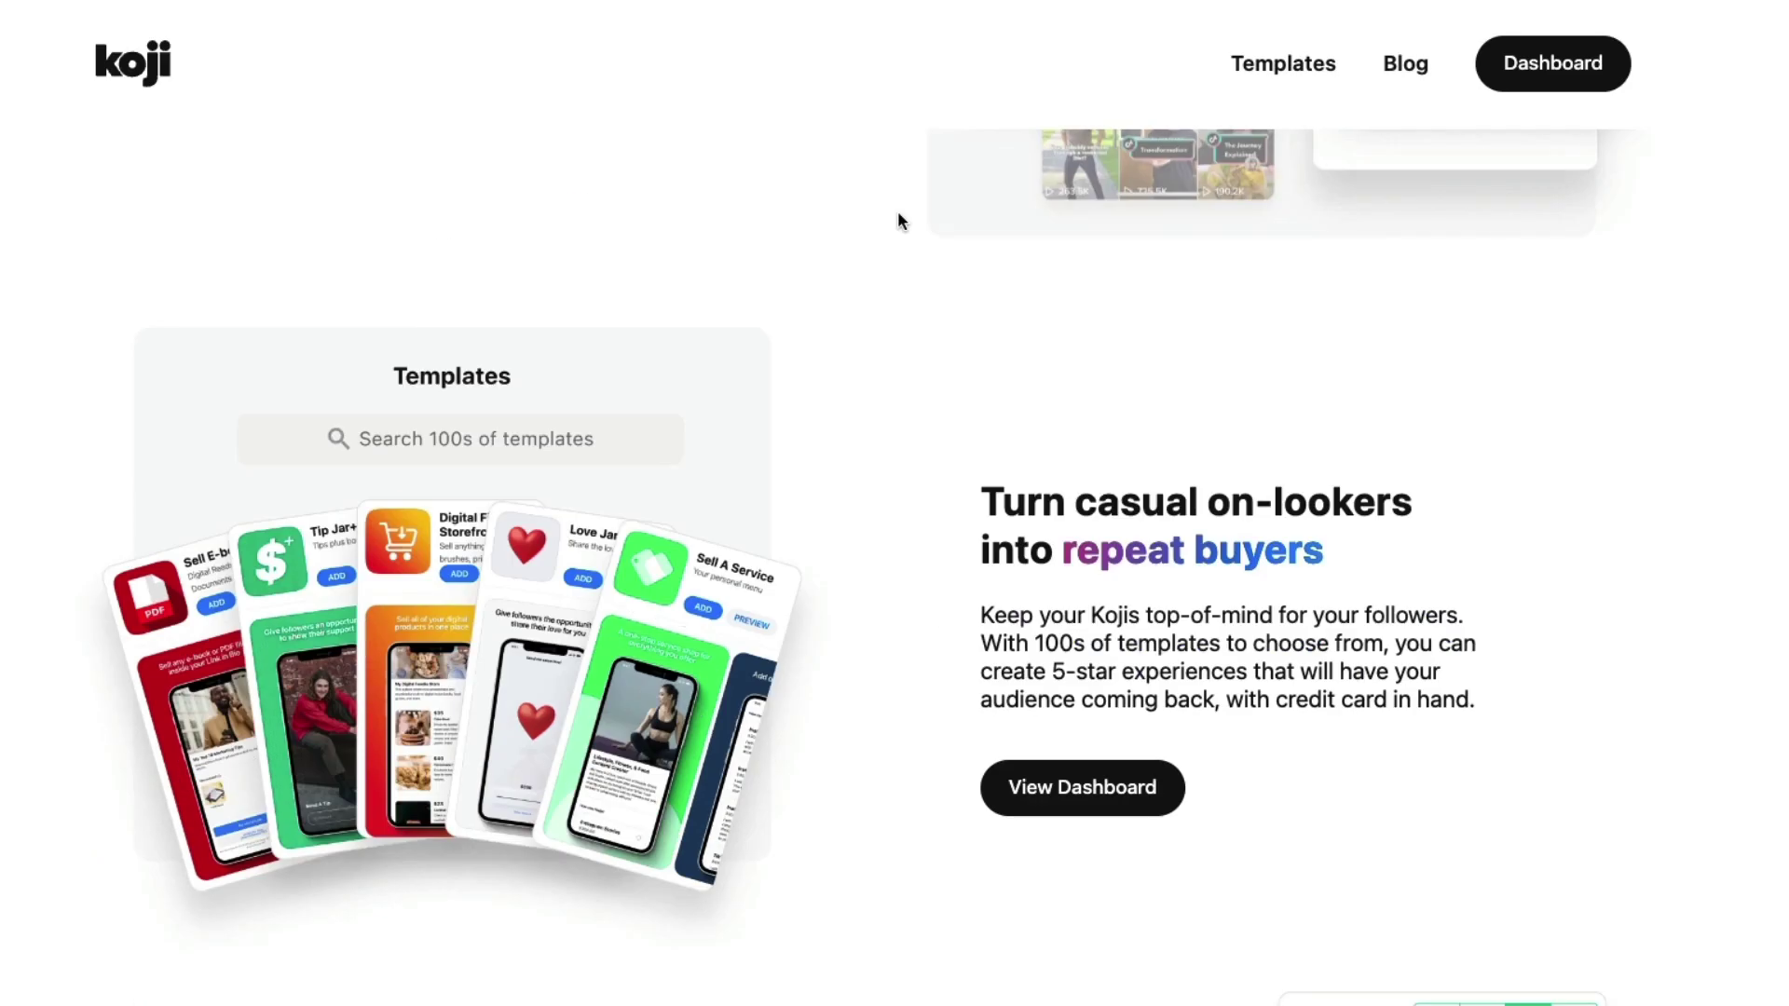
# Read the Koji homepage's sections on templates, fees and building a first Koji.
pyautogui.scroll(-5, 900, 220)
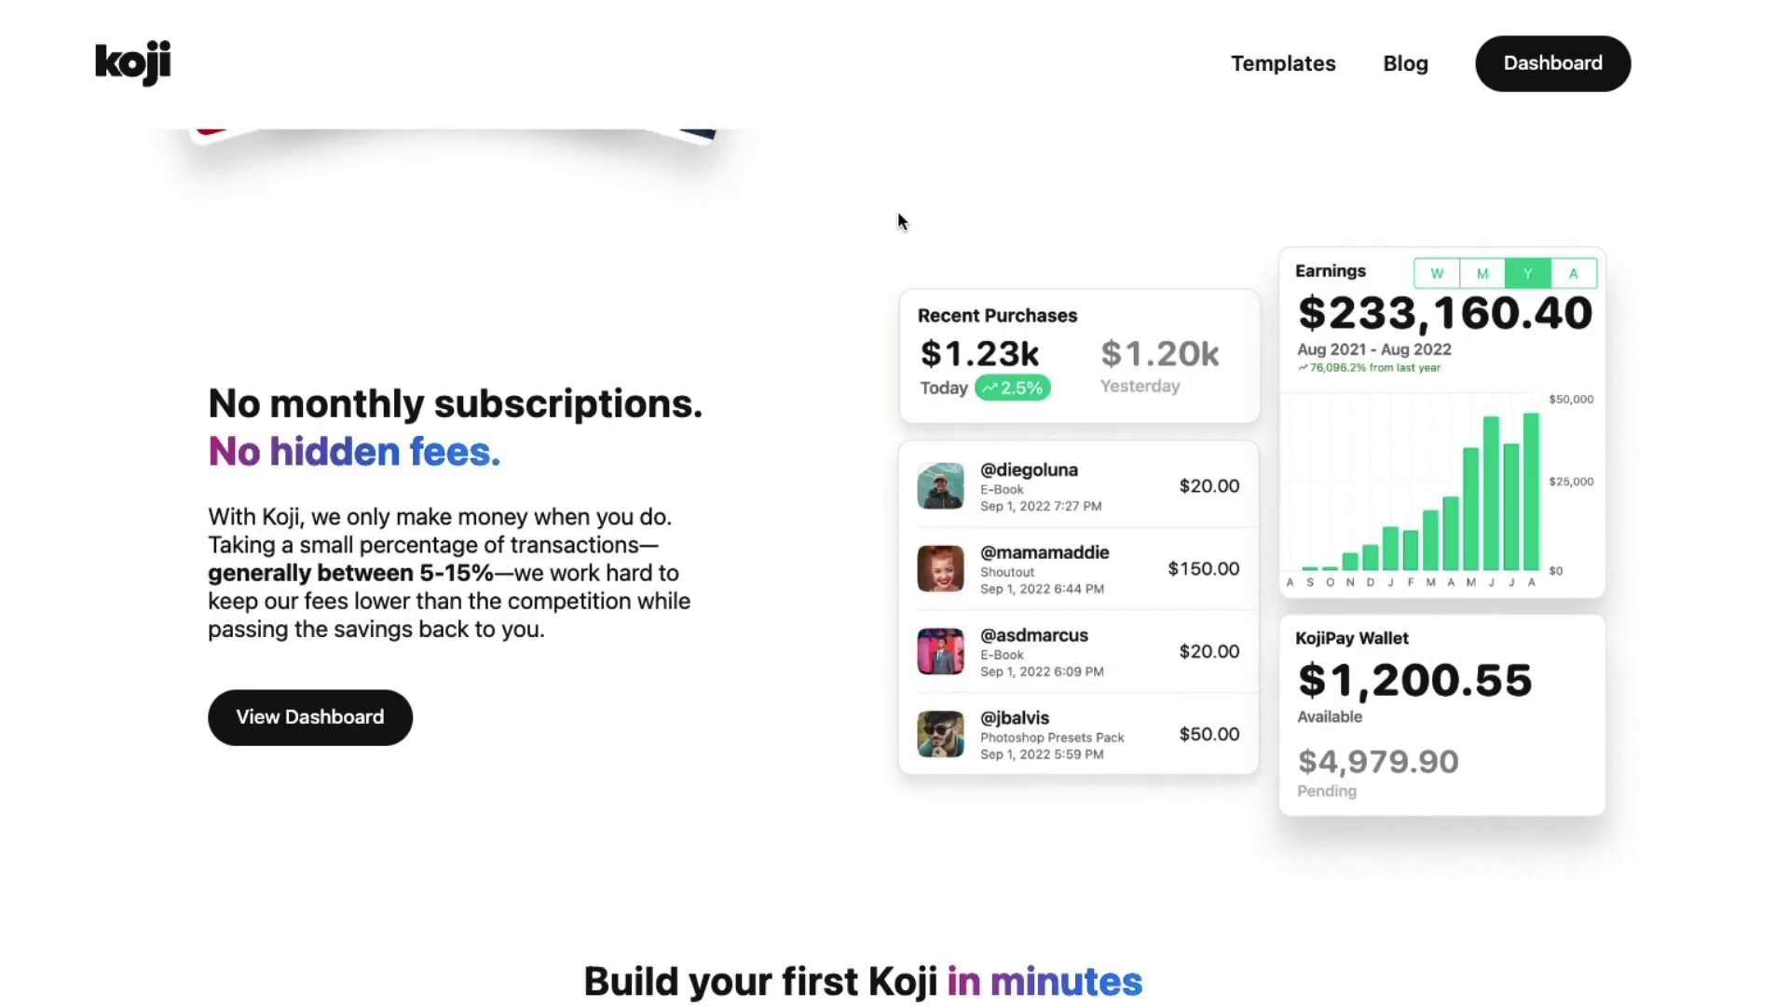
pyautogui.scroll(-5, 897, 221)
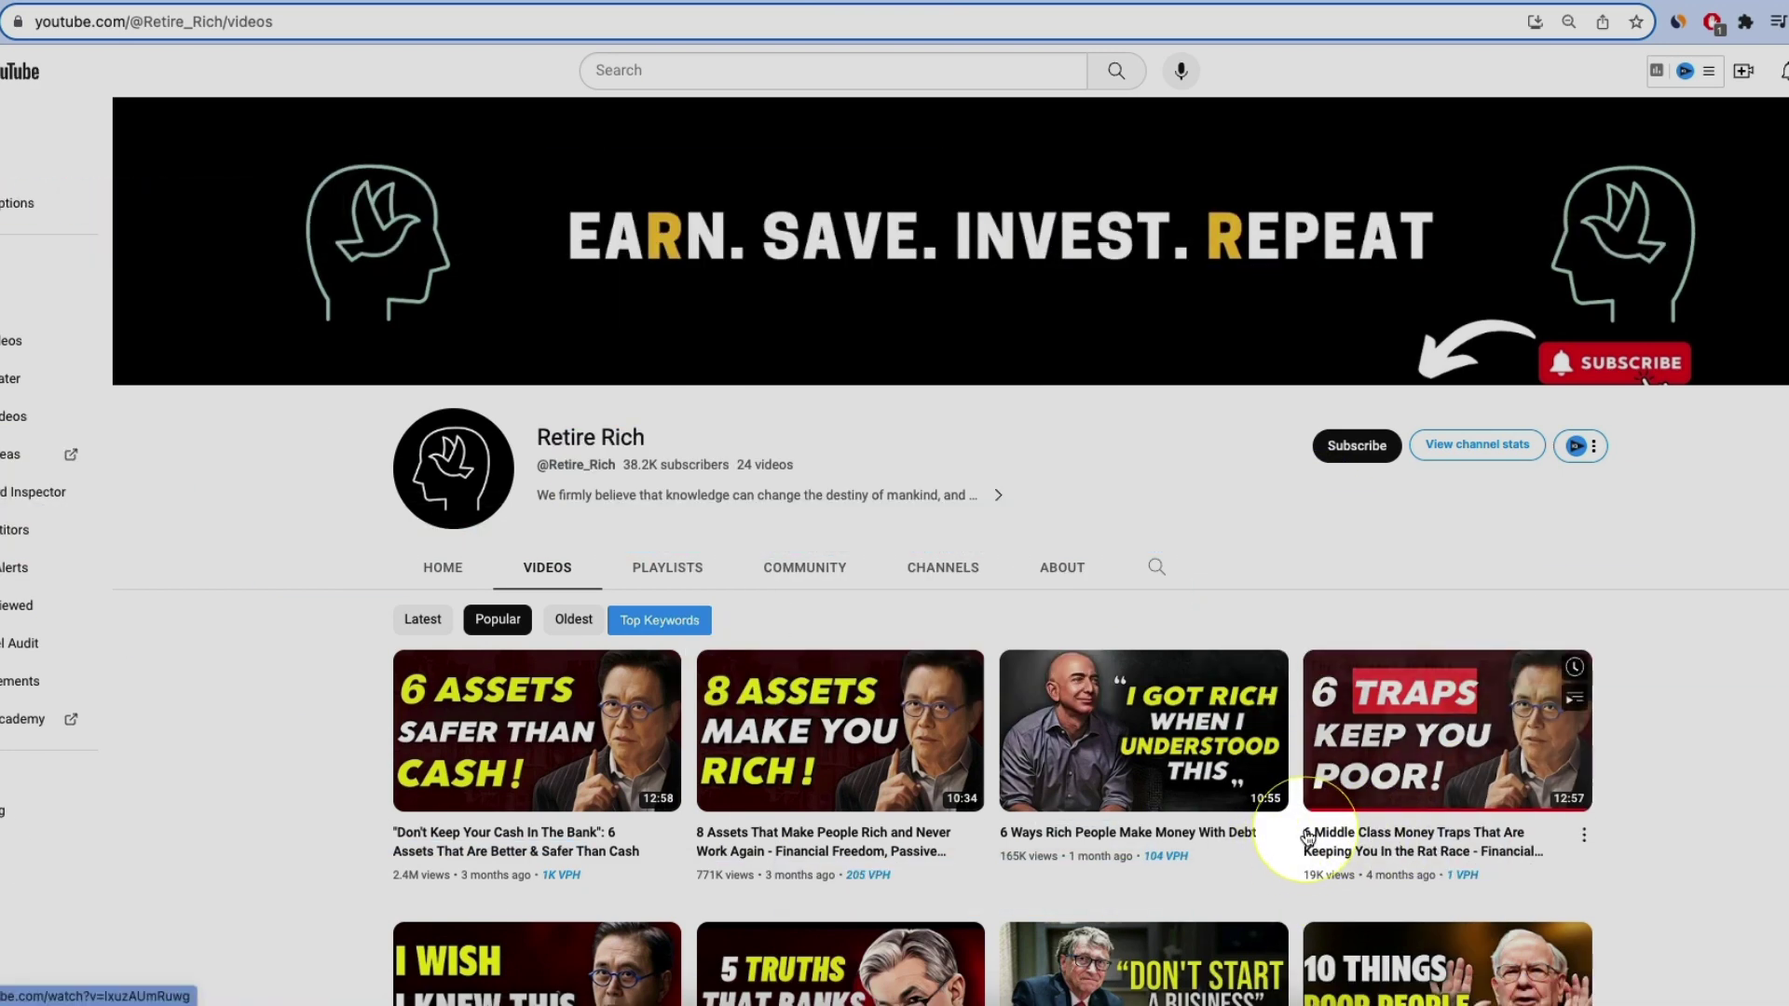
# Copy the title "6 Middle Class Money Traps That Are Keeping You In the Rat Race" from Retire Rich's videos and search YouTube for it.
pyautogui.moveTo(1301, 835); pyautogui.dragTo(1471, 850)
pyautogui.hotkey('ctrl', 'c')
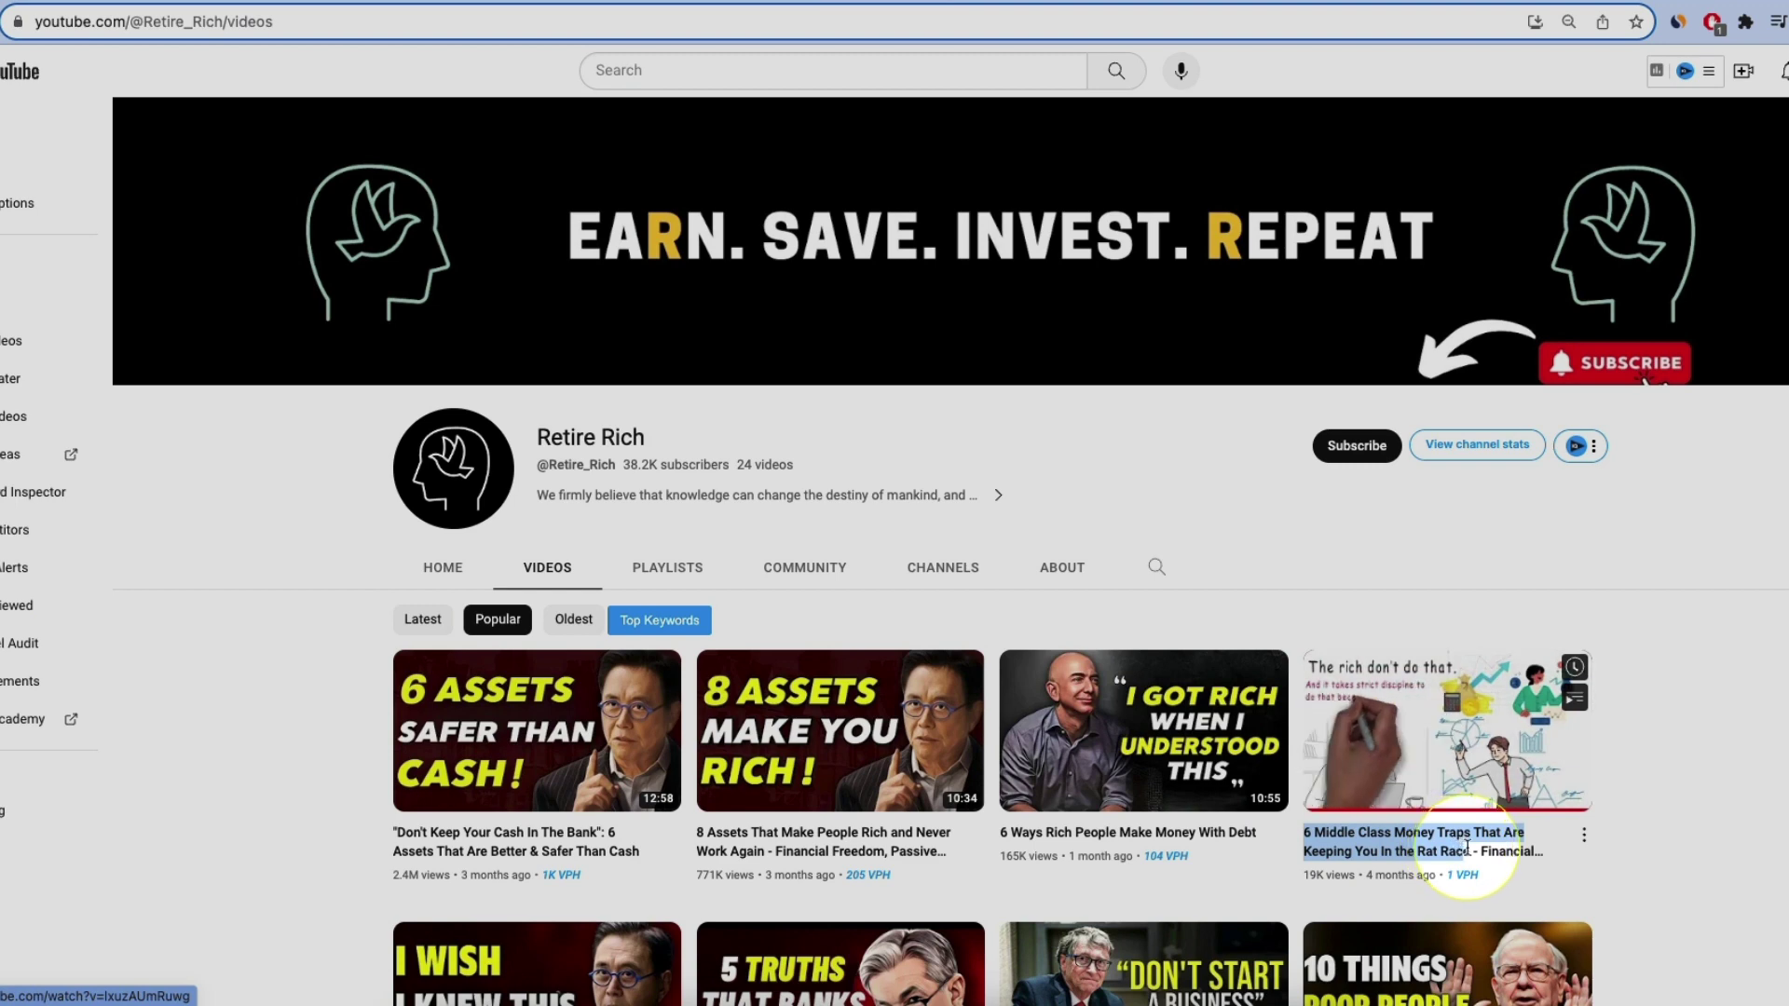
pyautogui.click(674, 70)
pyautogui.hotkey('ctrl', 'v')
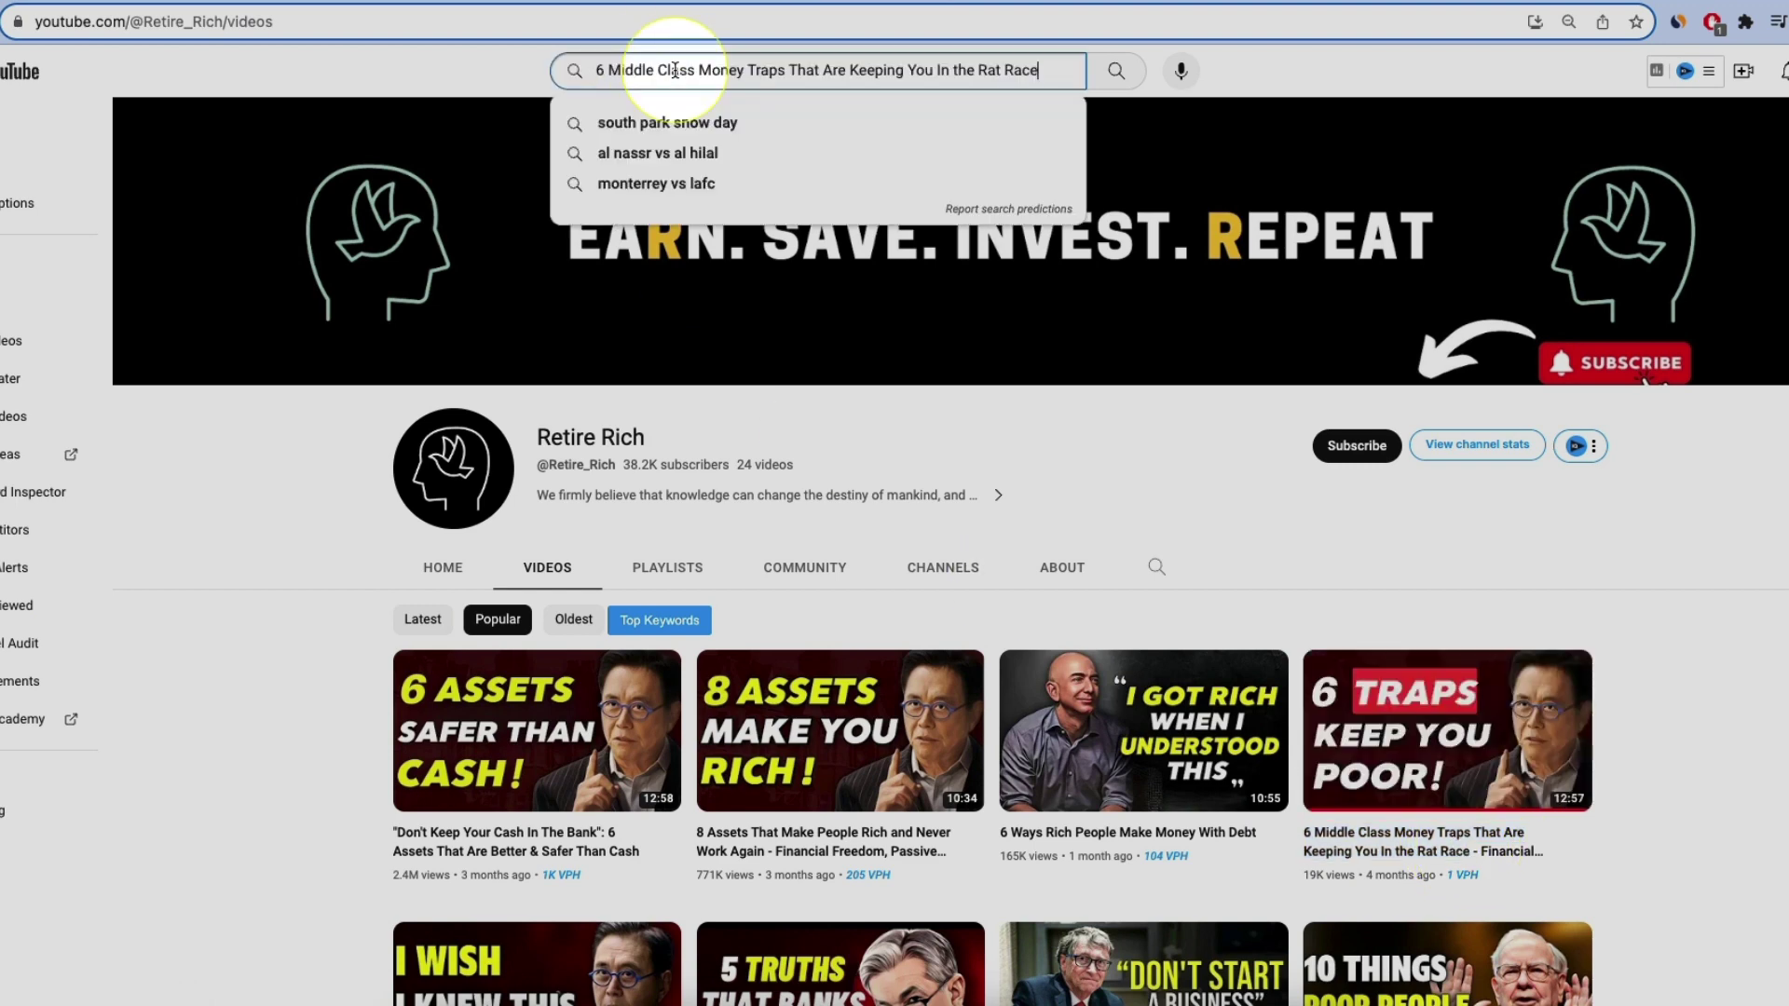
pyautogui.press('Return')
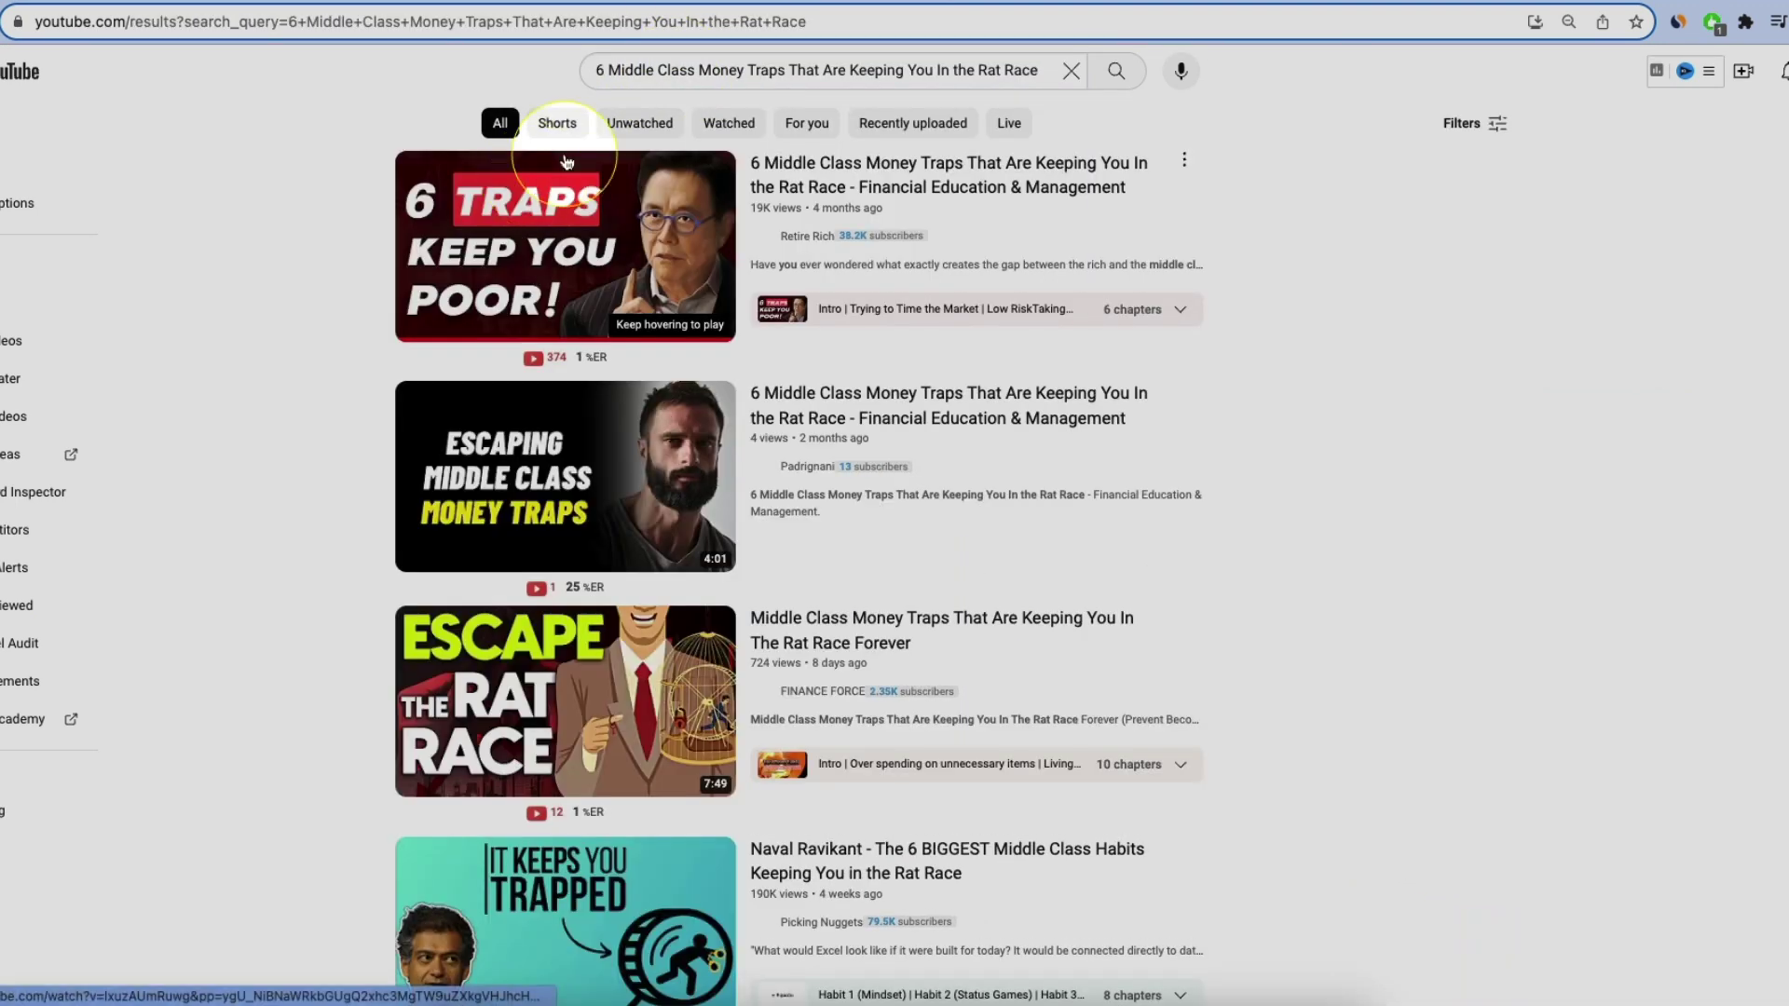
# Remove the leading "6" from the search query and search for "Middle Class Money Traps That Are Keeping You In the Rat Race".
pyautogui.click(607, 70)
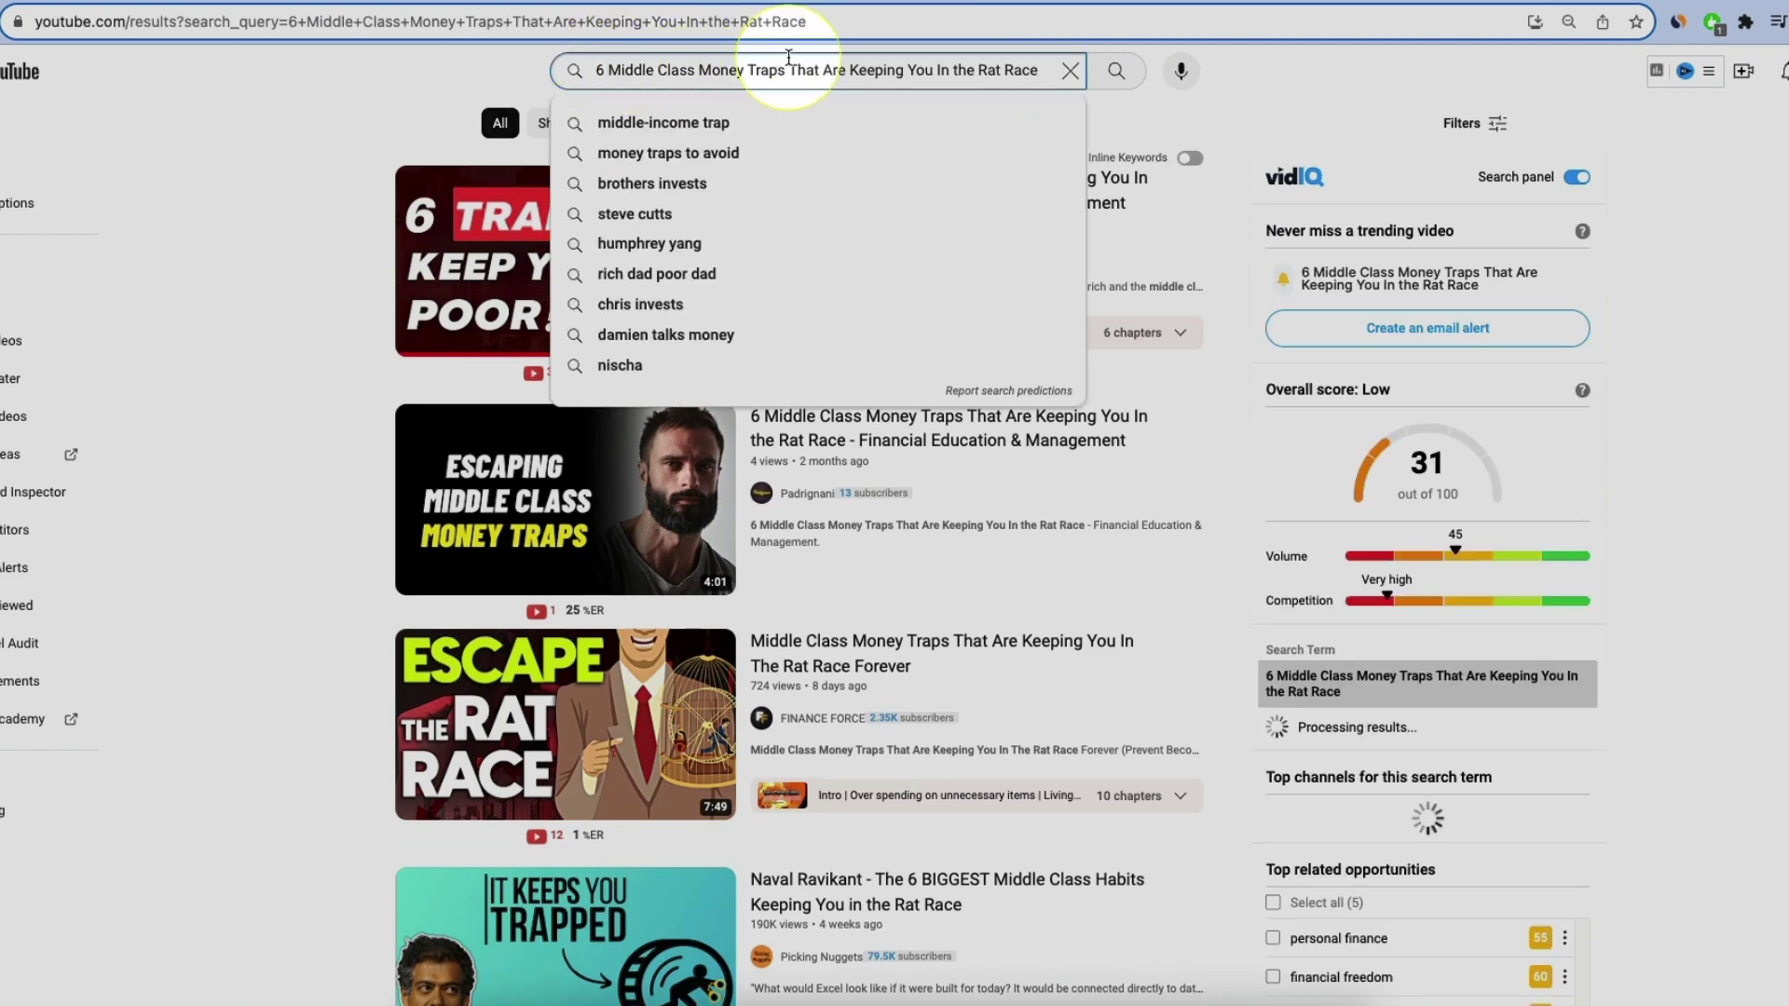
pyautogui.press('BackSpace')
pyautogui.press('Return')
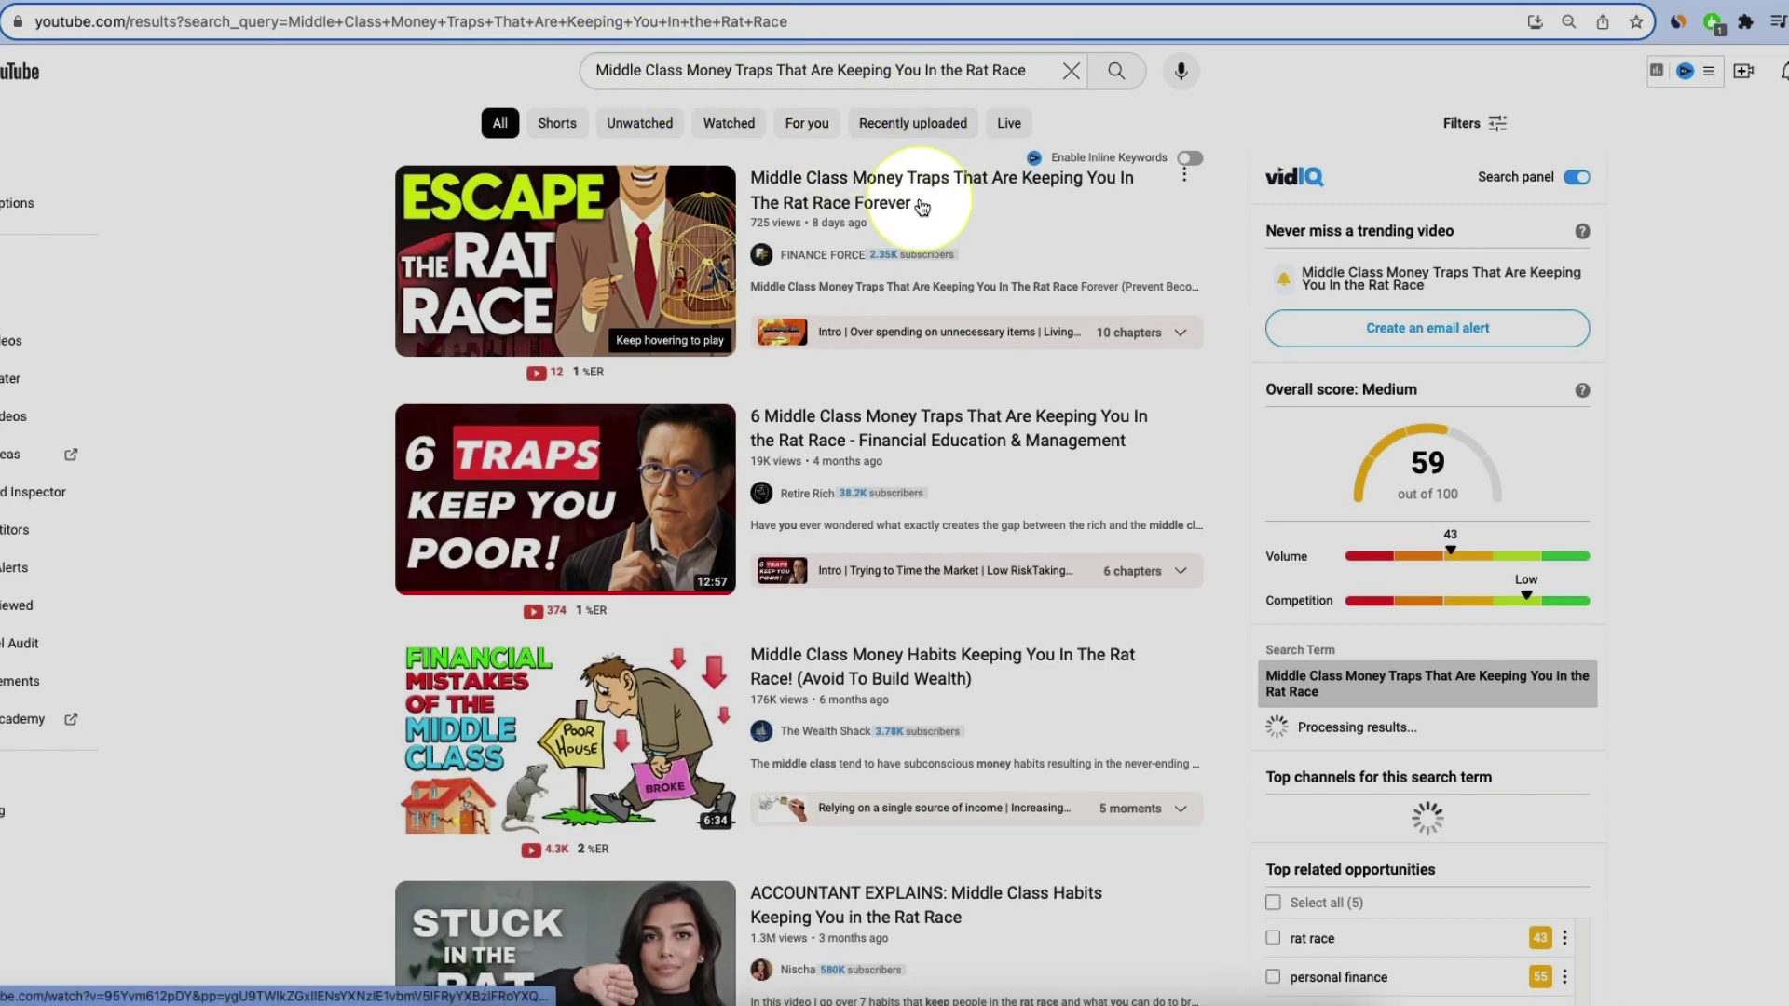
# Compare the views, ages and subscriber counts of the found money traps videos and check the related keyword scores.
pyautogui.moveTo(759, 244)
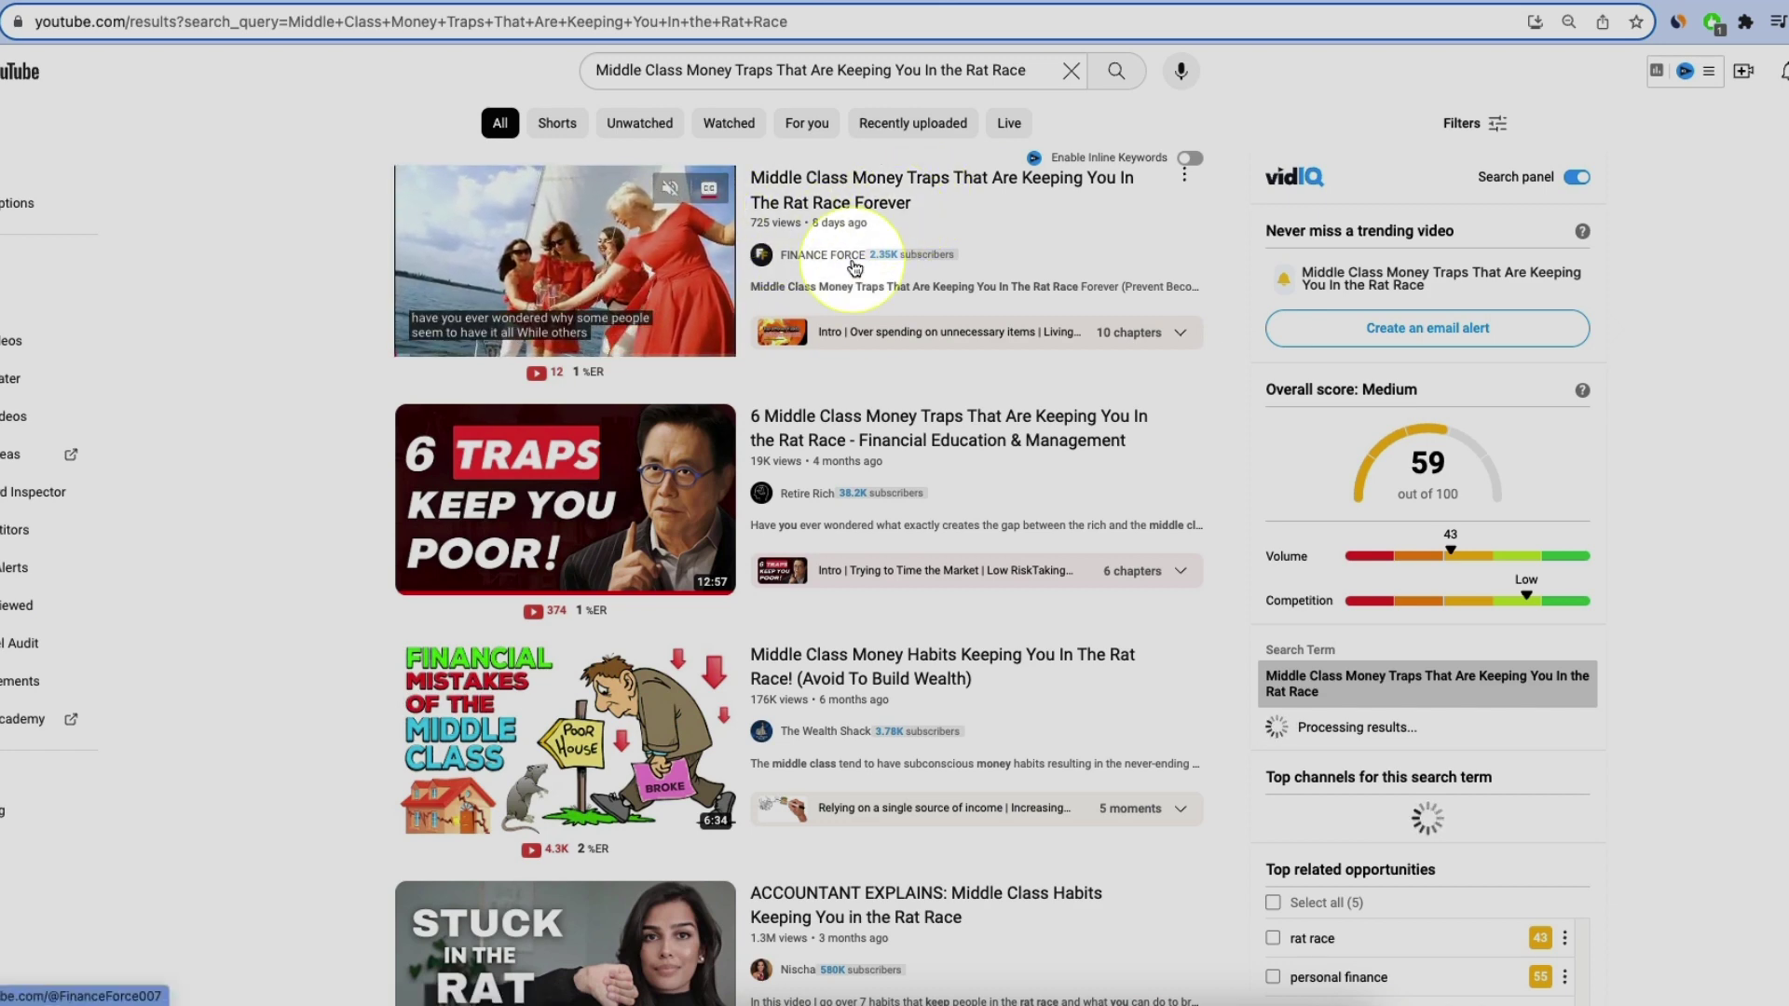
pyautogui.scroll(-1, 867, 410)
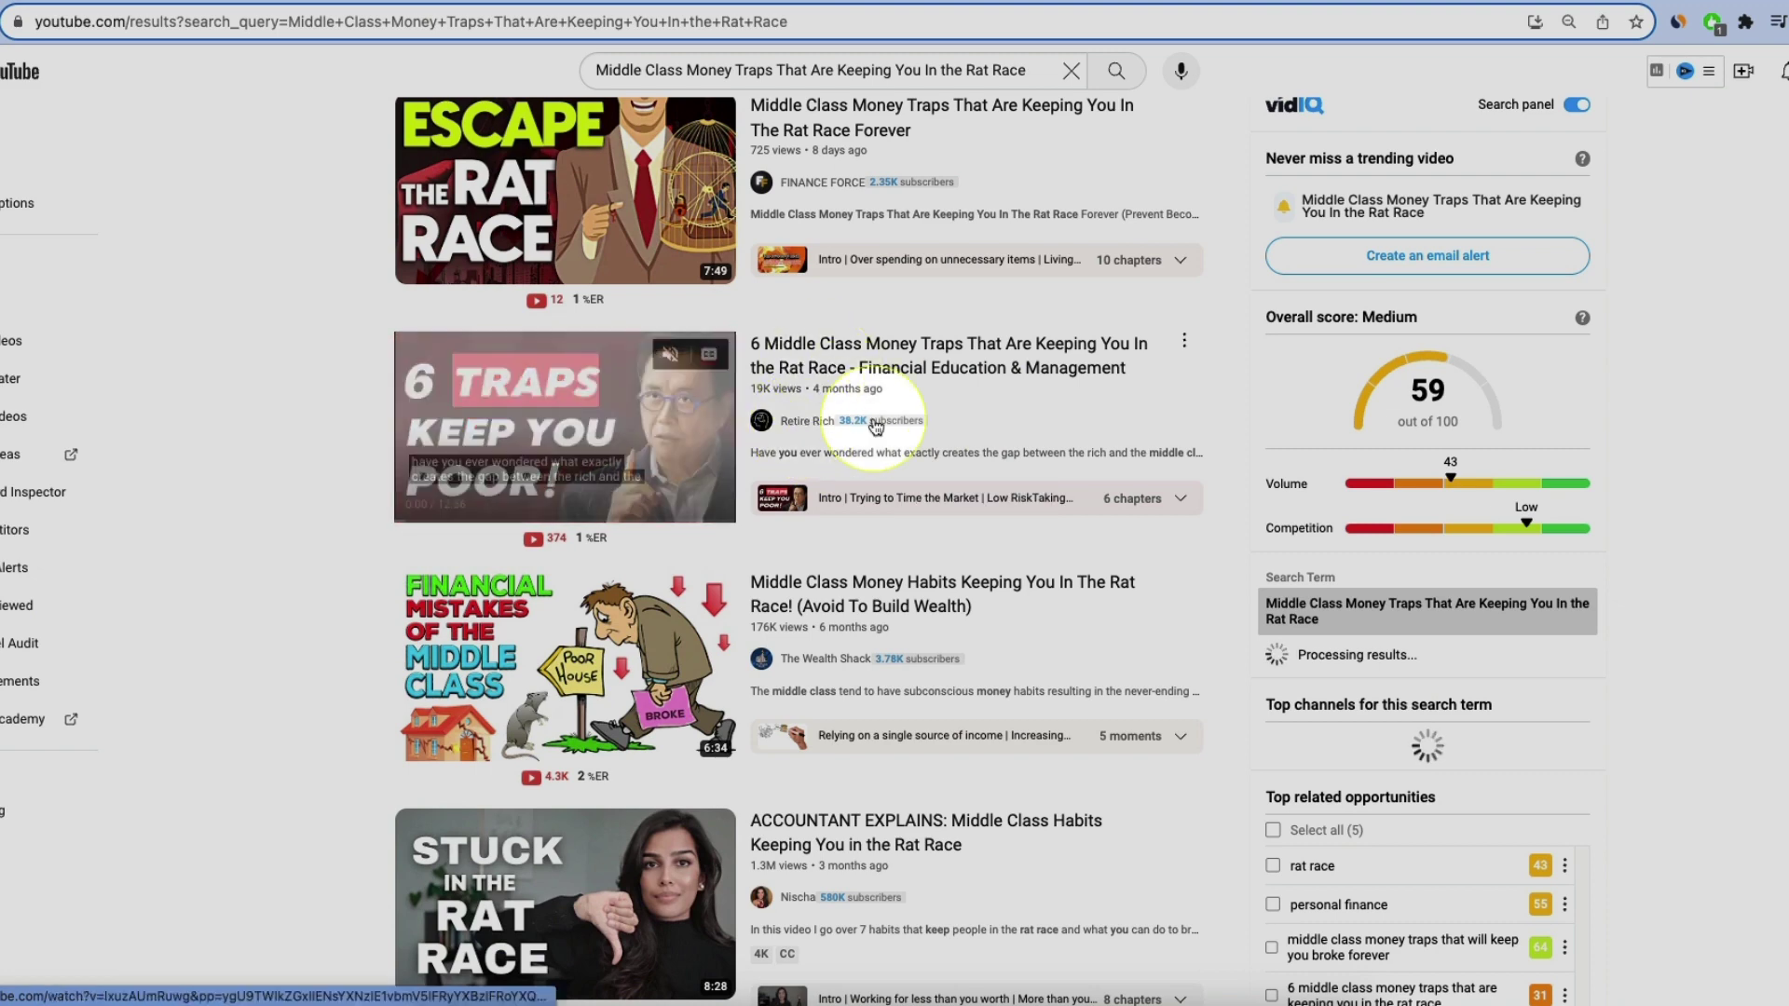
pyautogui.scroll(-1, 987, 489)
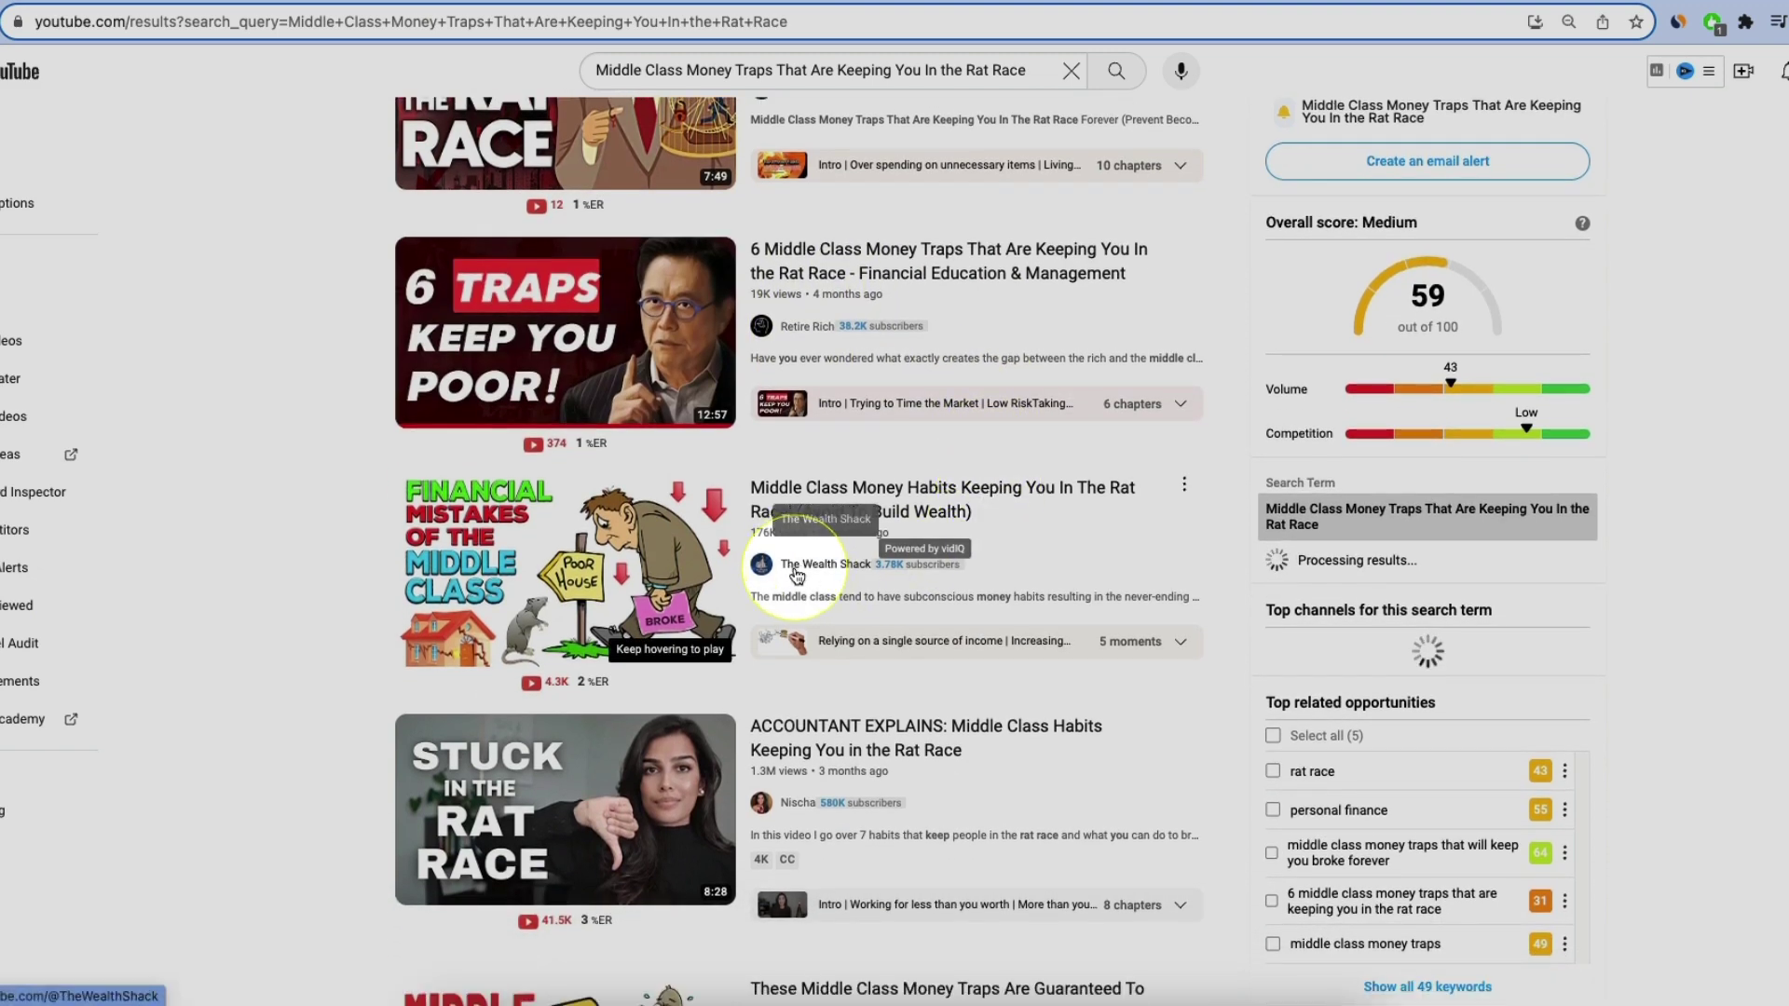
pyautogui.moveTo(782, 519)
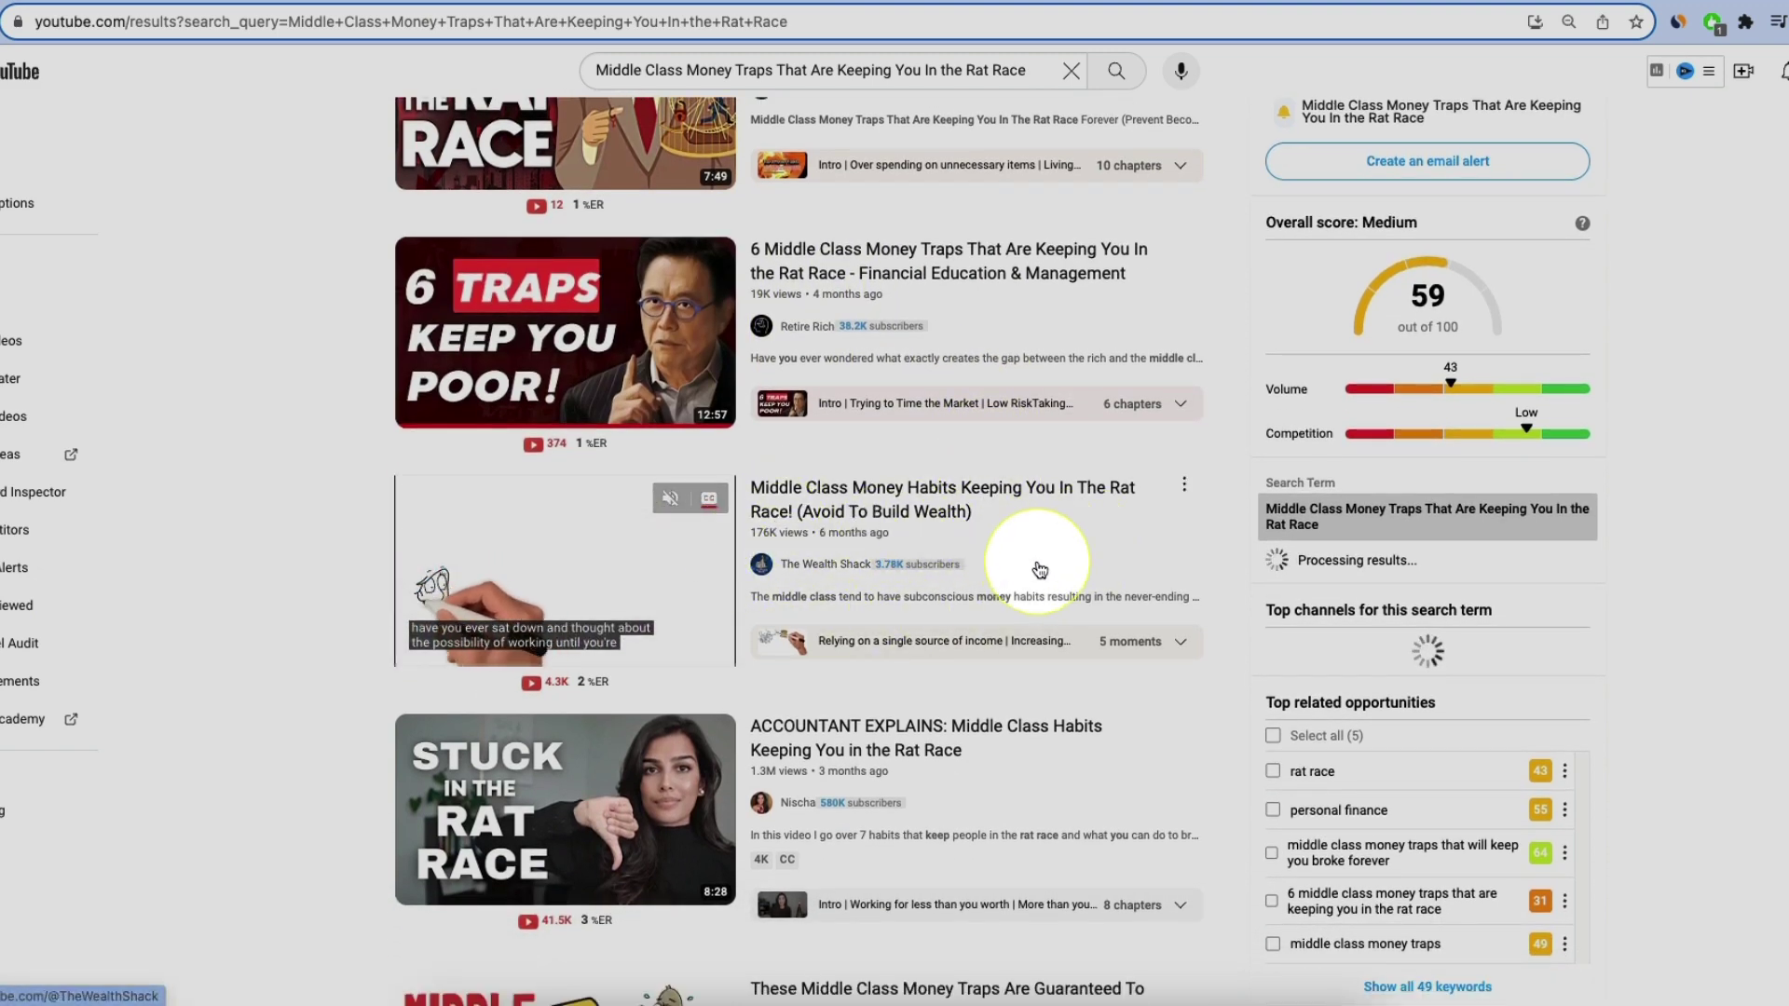
pyautogui.scroll(-1, 1036, 559)
pyautogui.scroll(-1, 1041, 538)
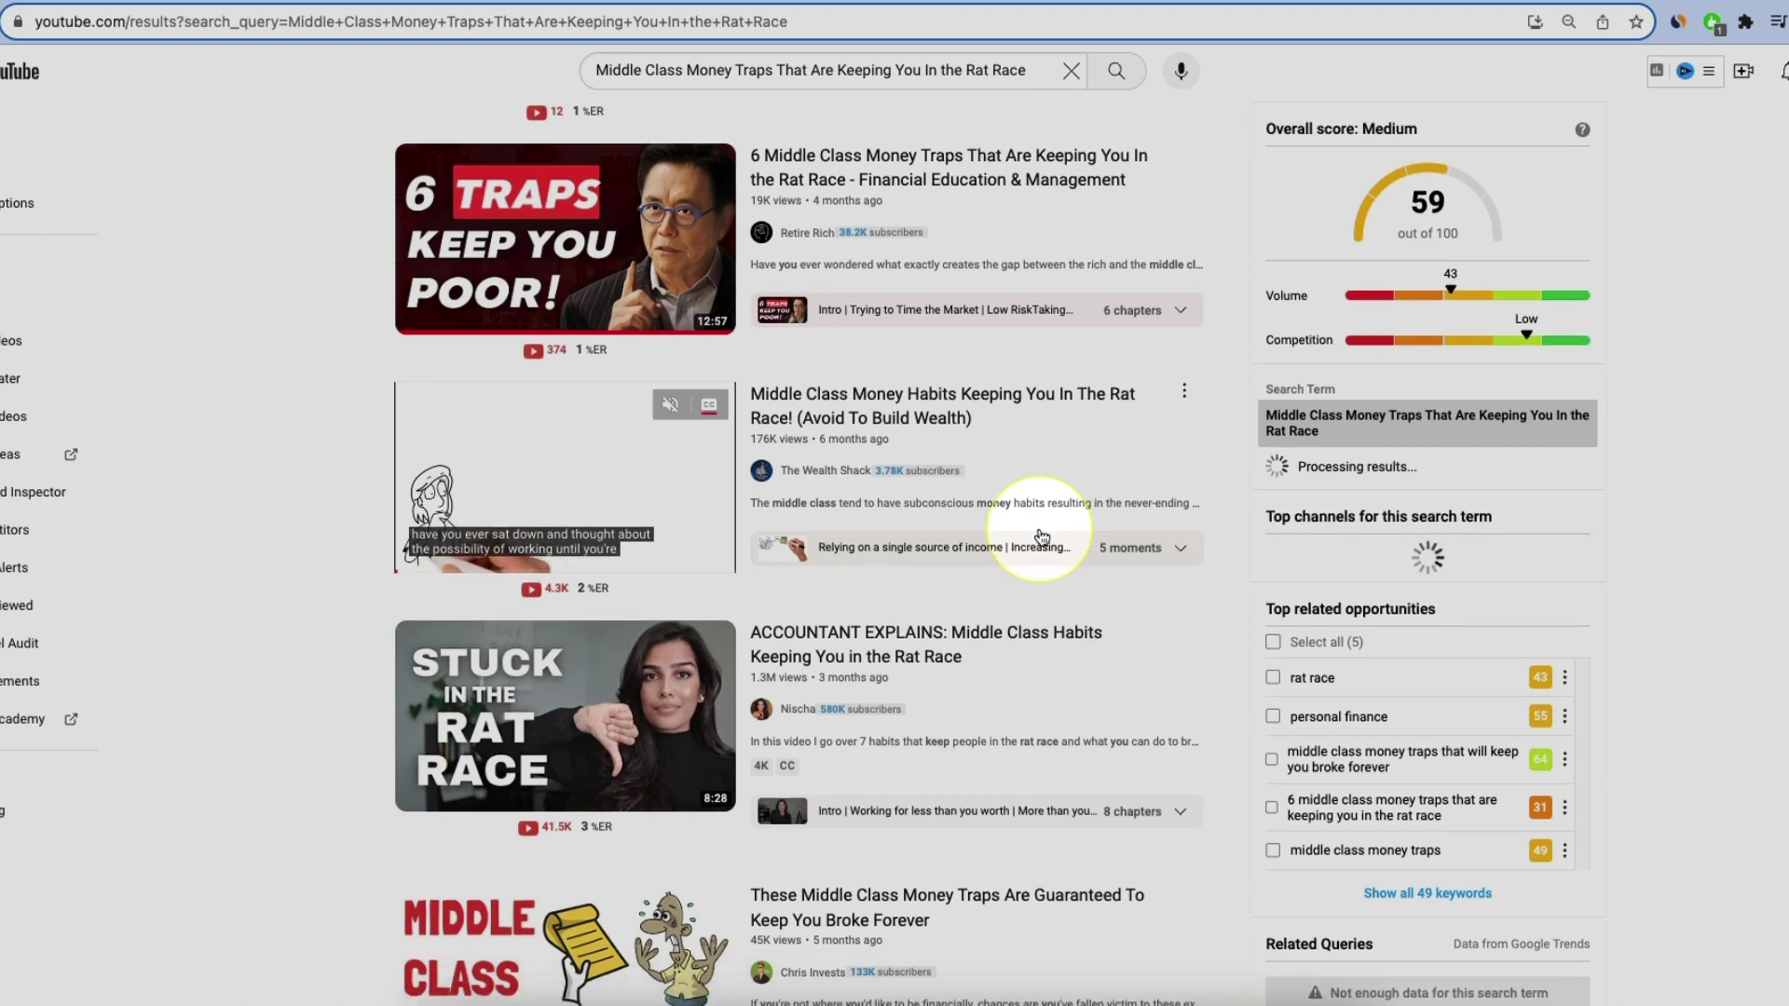
pyautogui.scroll(-3, 1041, 537)
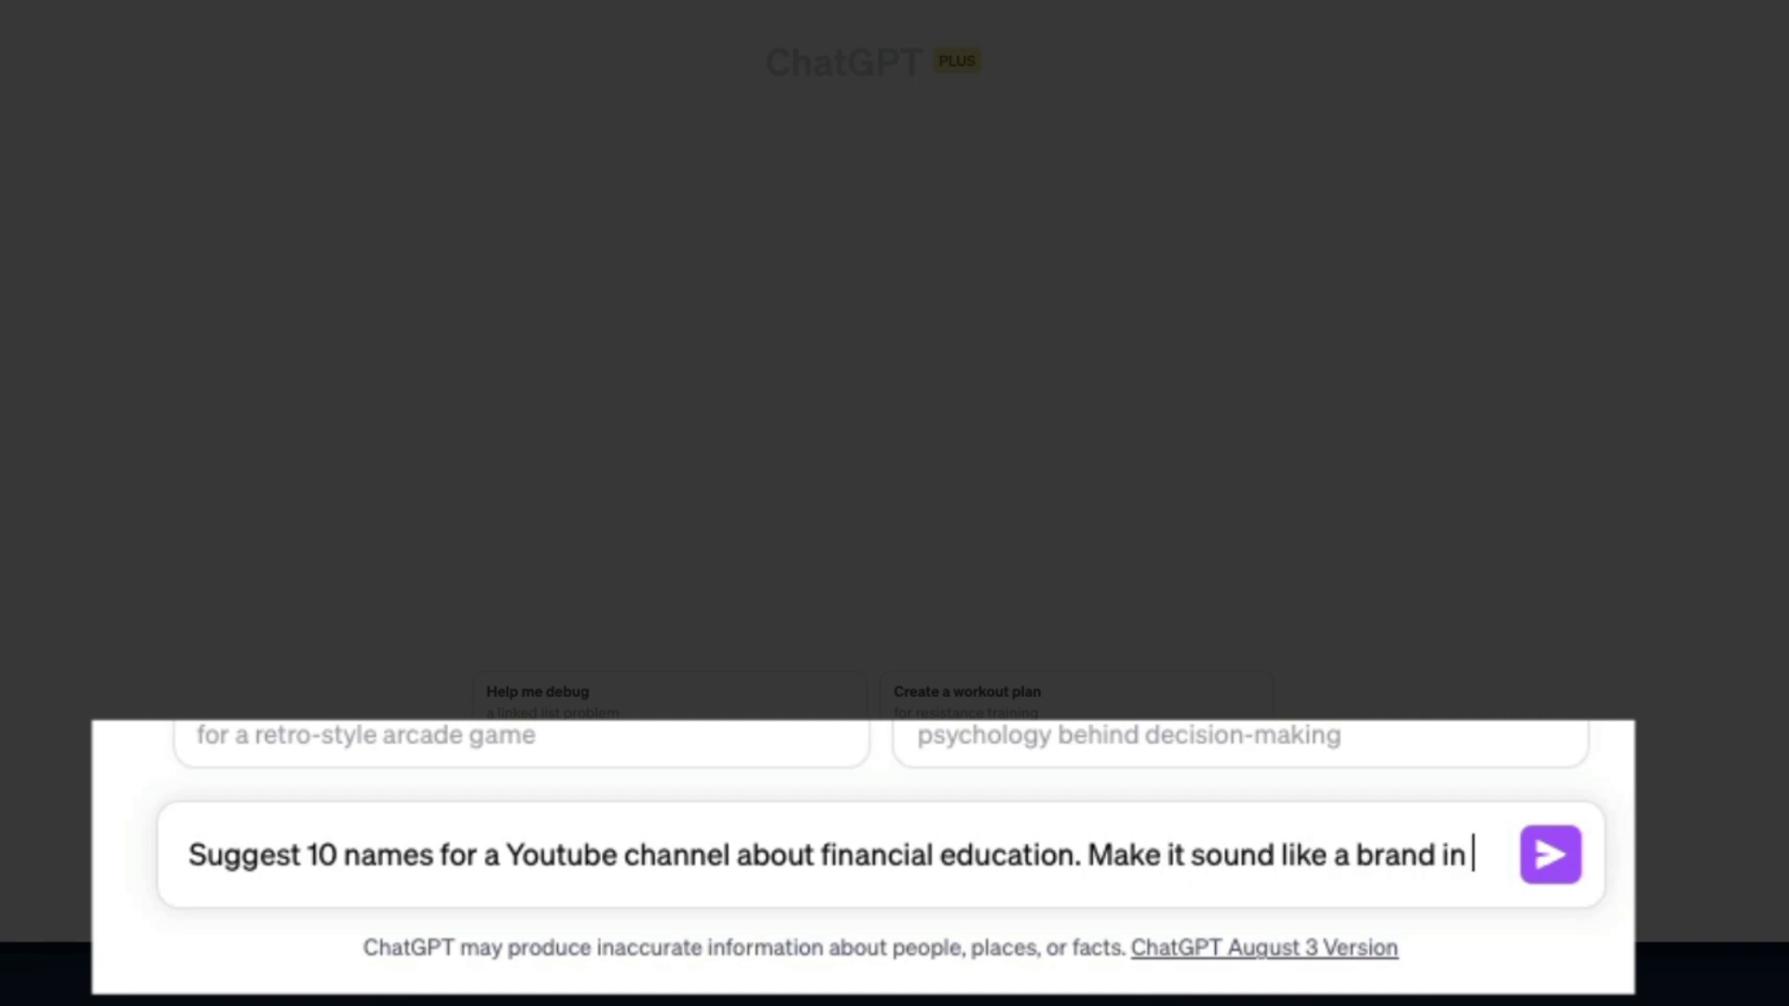
# Ask ChatGPT for 10 YouTube channel names about financial education, sounding like a brand in 2 words easy to pronounce and remember.
pyautogui.write('2 words easy to pronunciate and to remember')
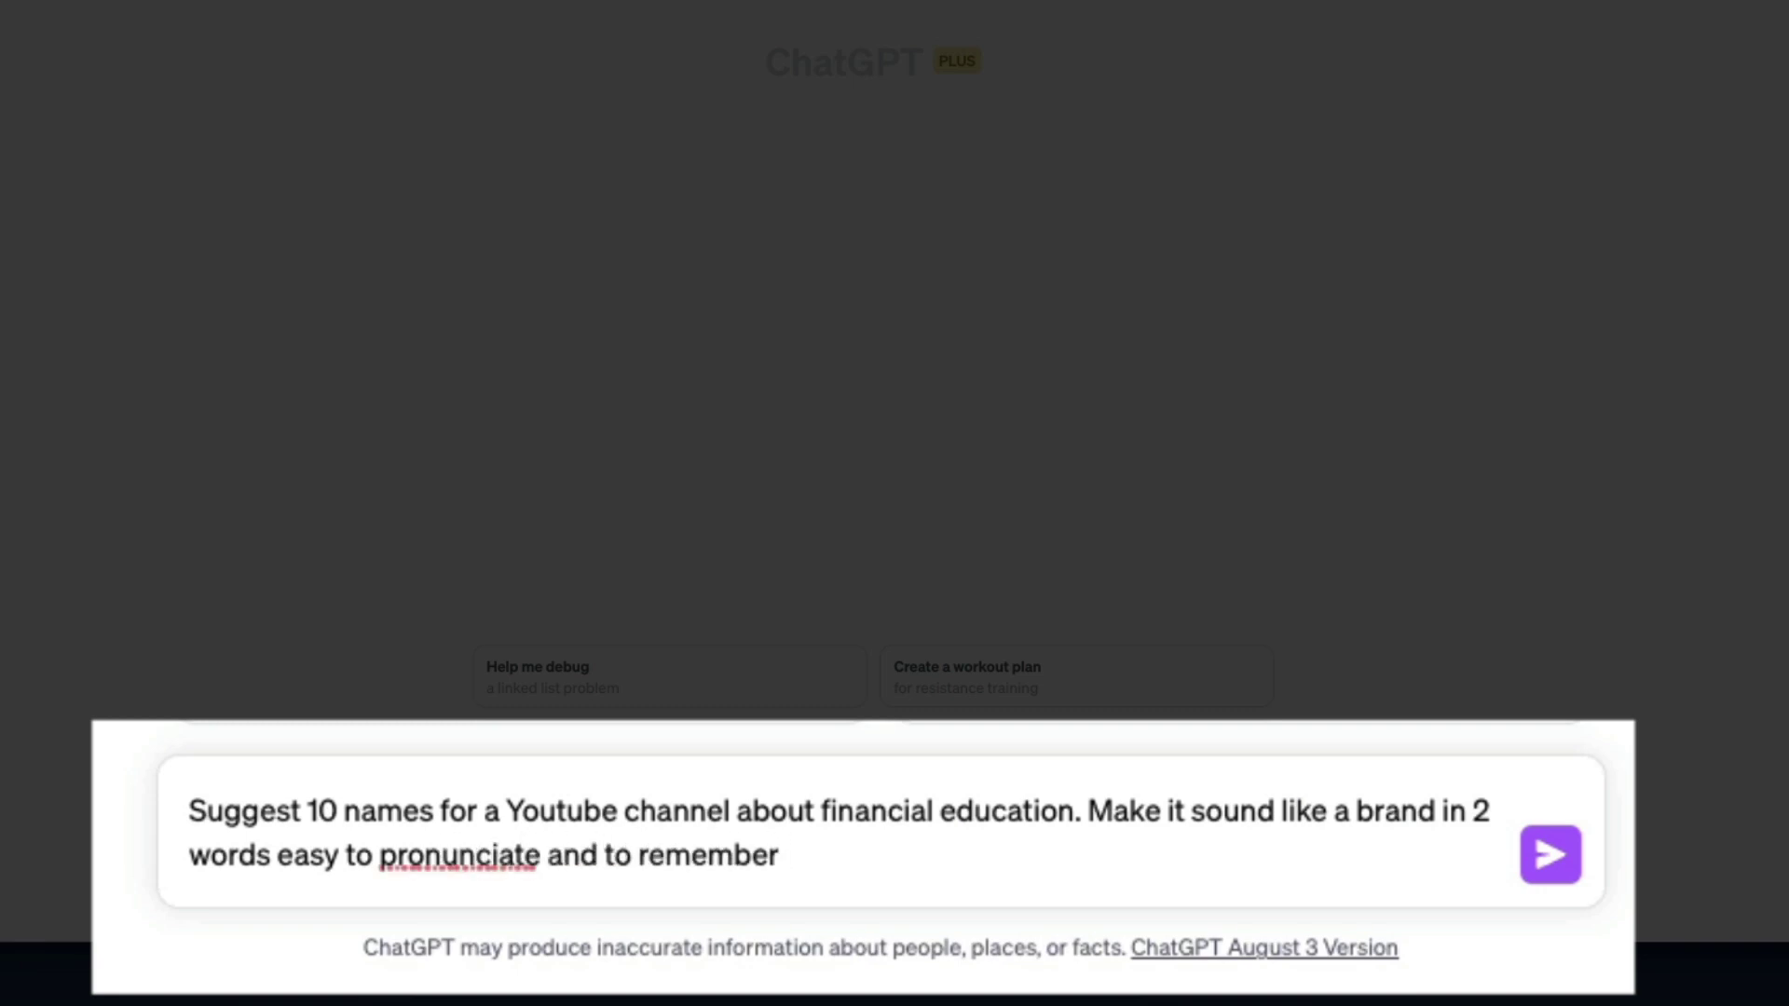
pyautogui.press('Return')
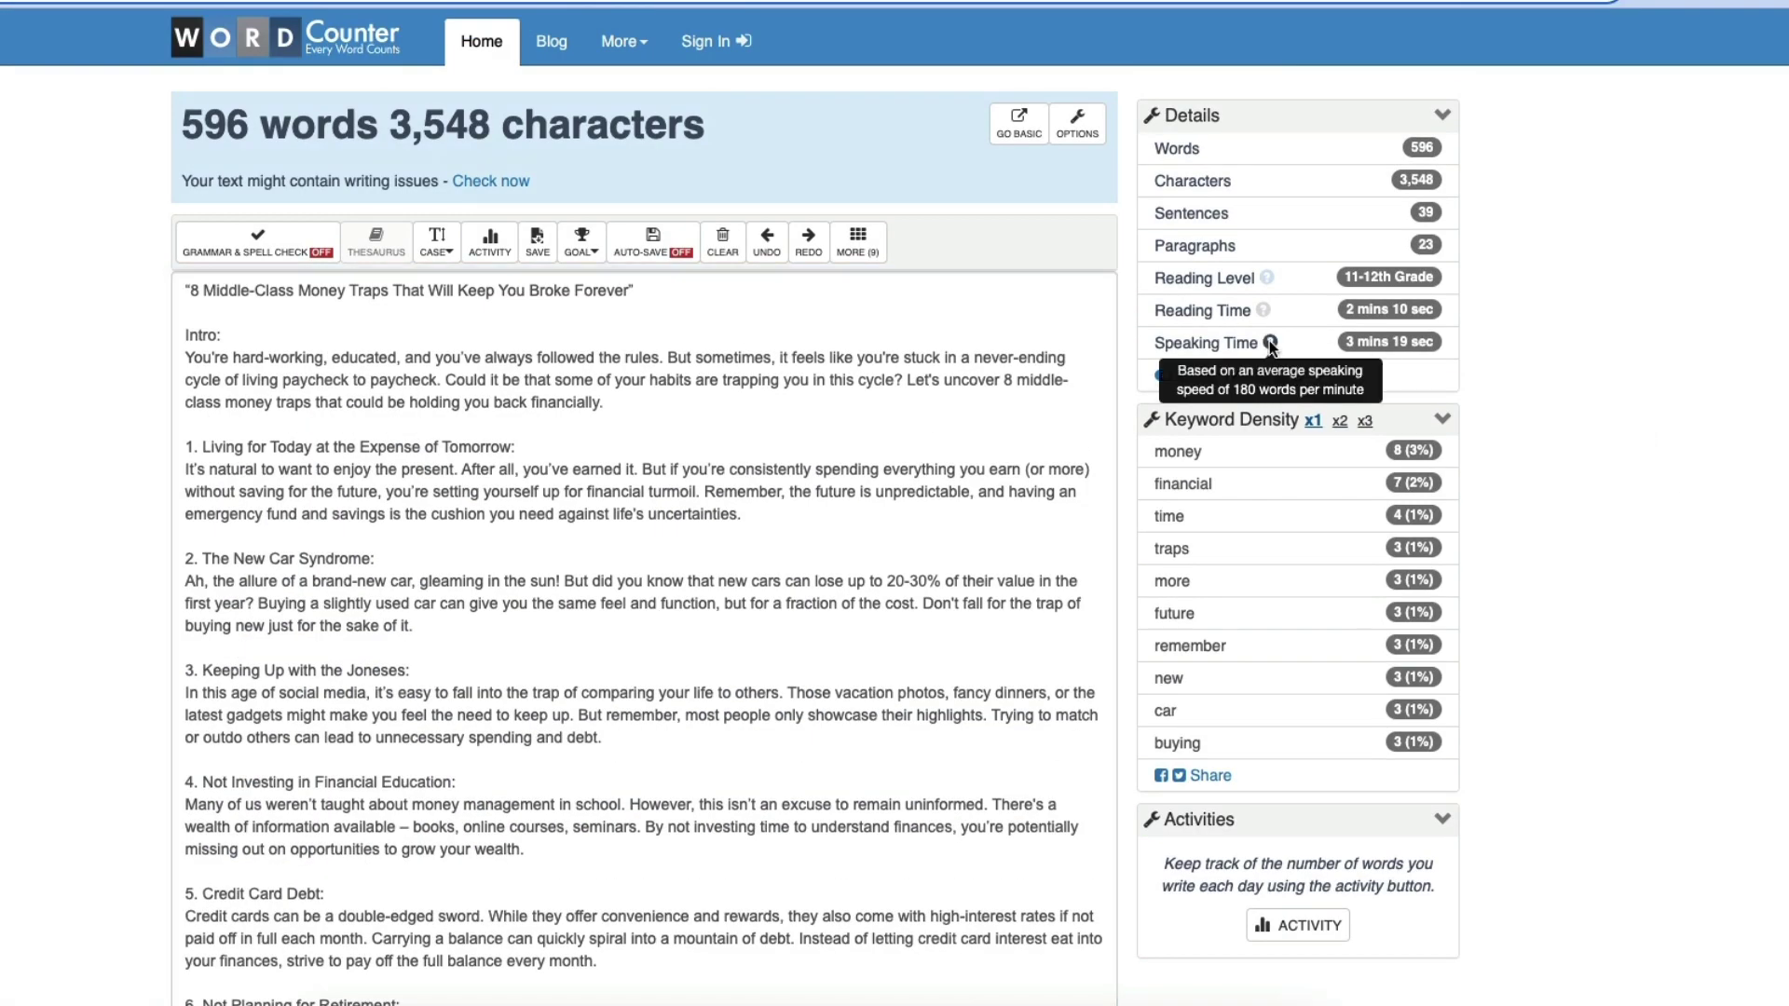
# Review the 8 money traps script in WordCounter and begin a ChatGPT request to add more to it.
pyautogui.scroll(-8, 670, 615)
pyautogui.scroll(8, 674, 615)
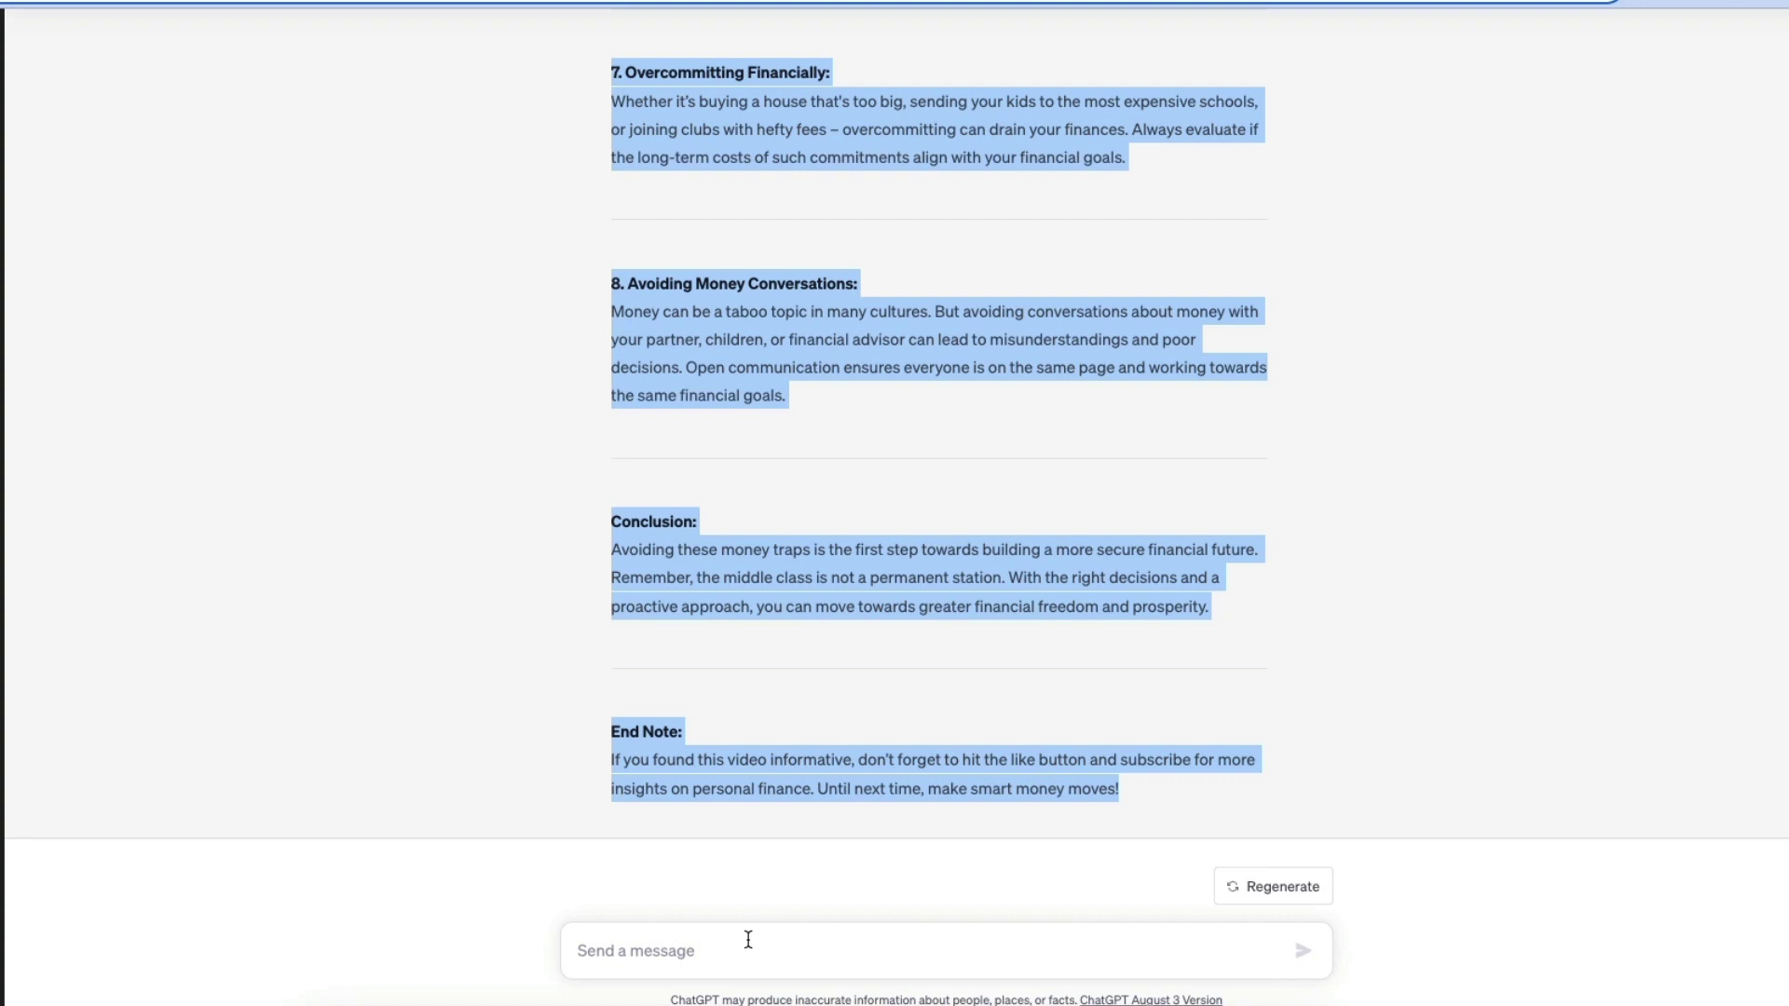
pyautogui.click(751, 947)
pyautogui.write('Add')
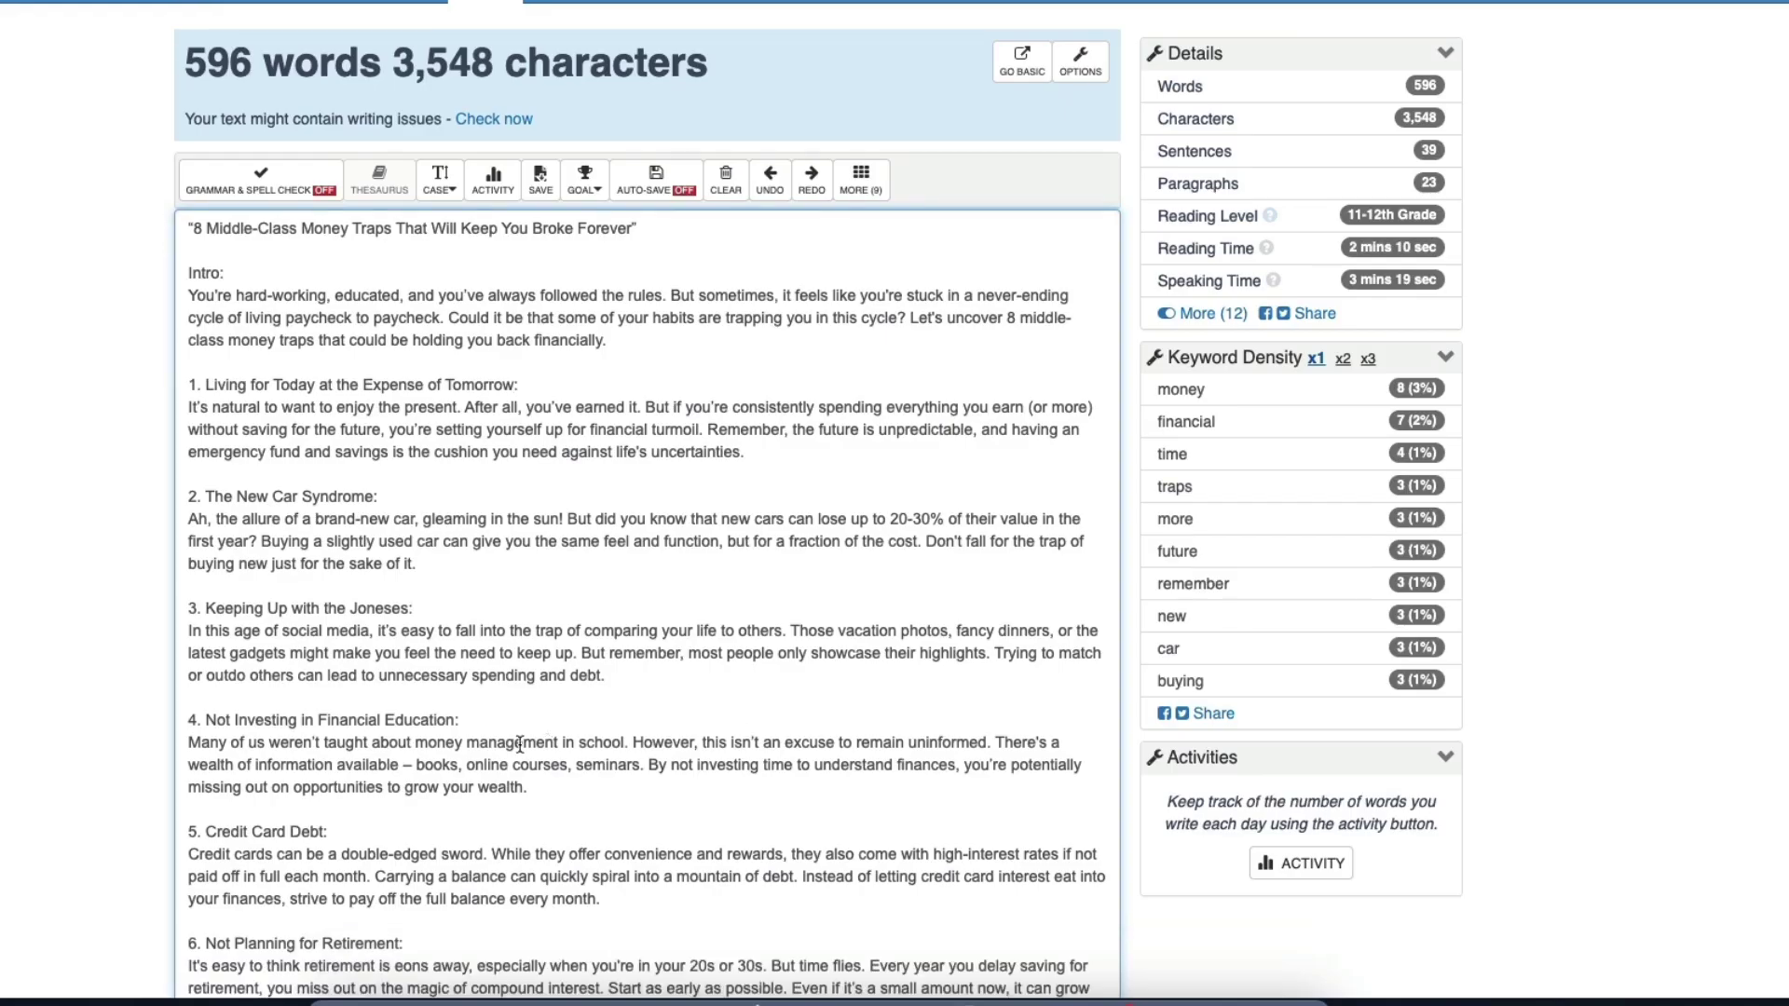
# Insert the additional traps up to number 12 with the revised conclusion and end note in WordCounter, check the length and select the whole script.
pyautogui.doubleClick(395, 771)
pyautogui.moveTo(415, 792); pyautogui.dragTo(187, 636)
pyautogui.hotkey('ctrl', 'v')
pyautogui.scroll(-5, 1292, 323)
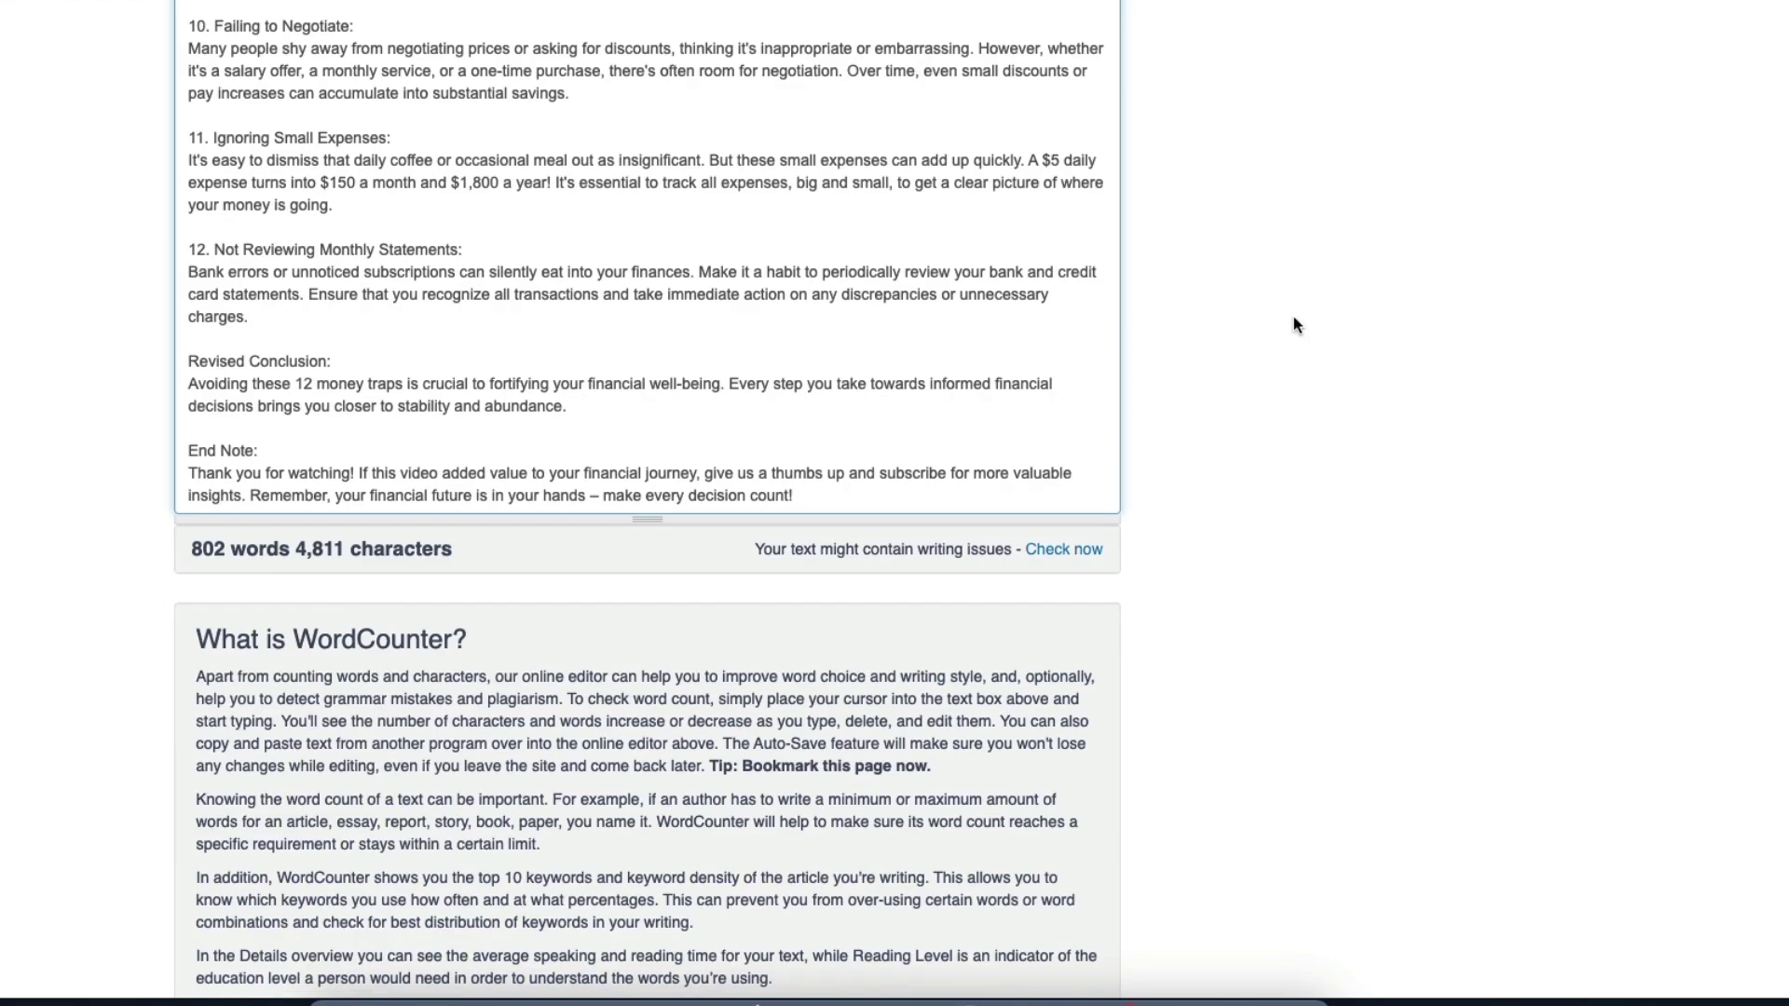
pyautogui.scroll(20, 793, 410)
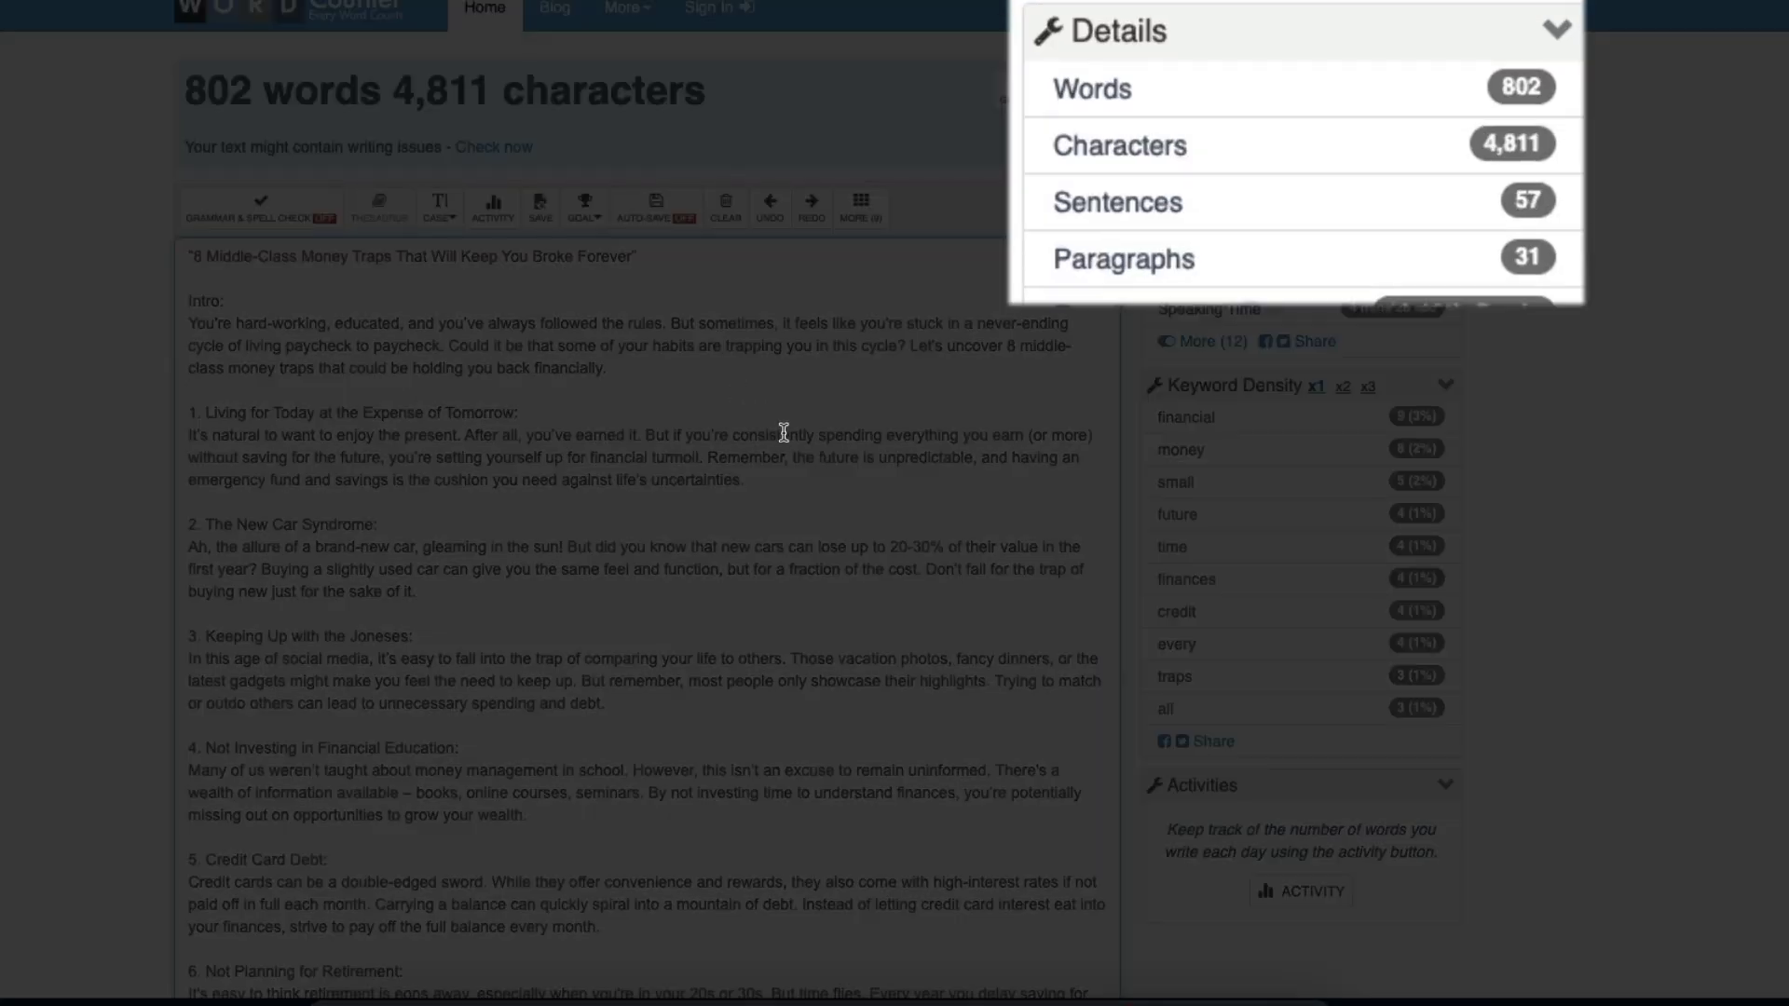
pyautogui.hotkey('ctrl', 'a')
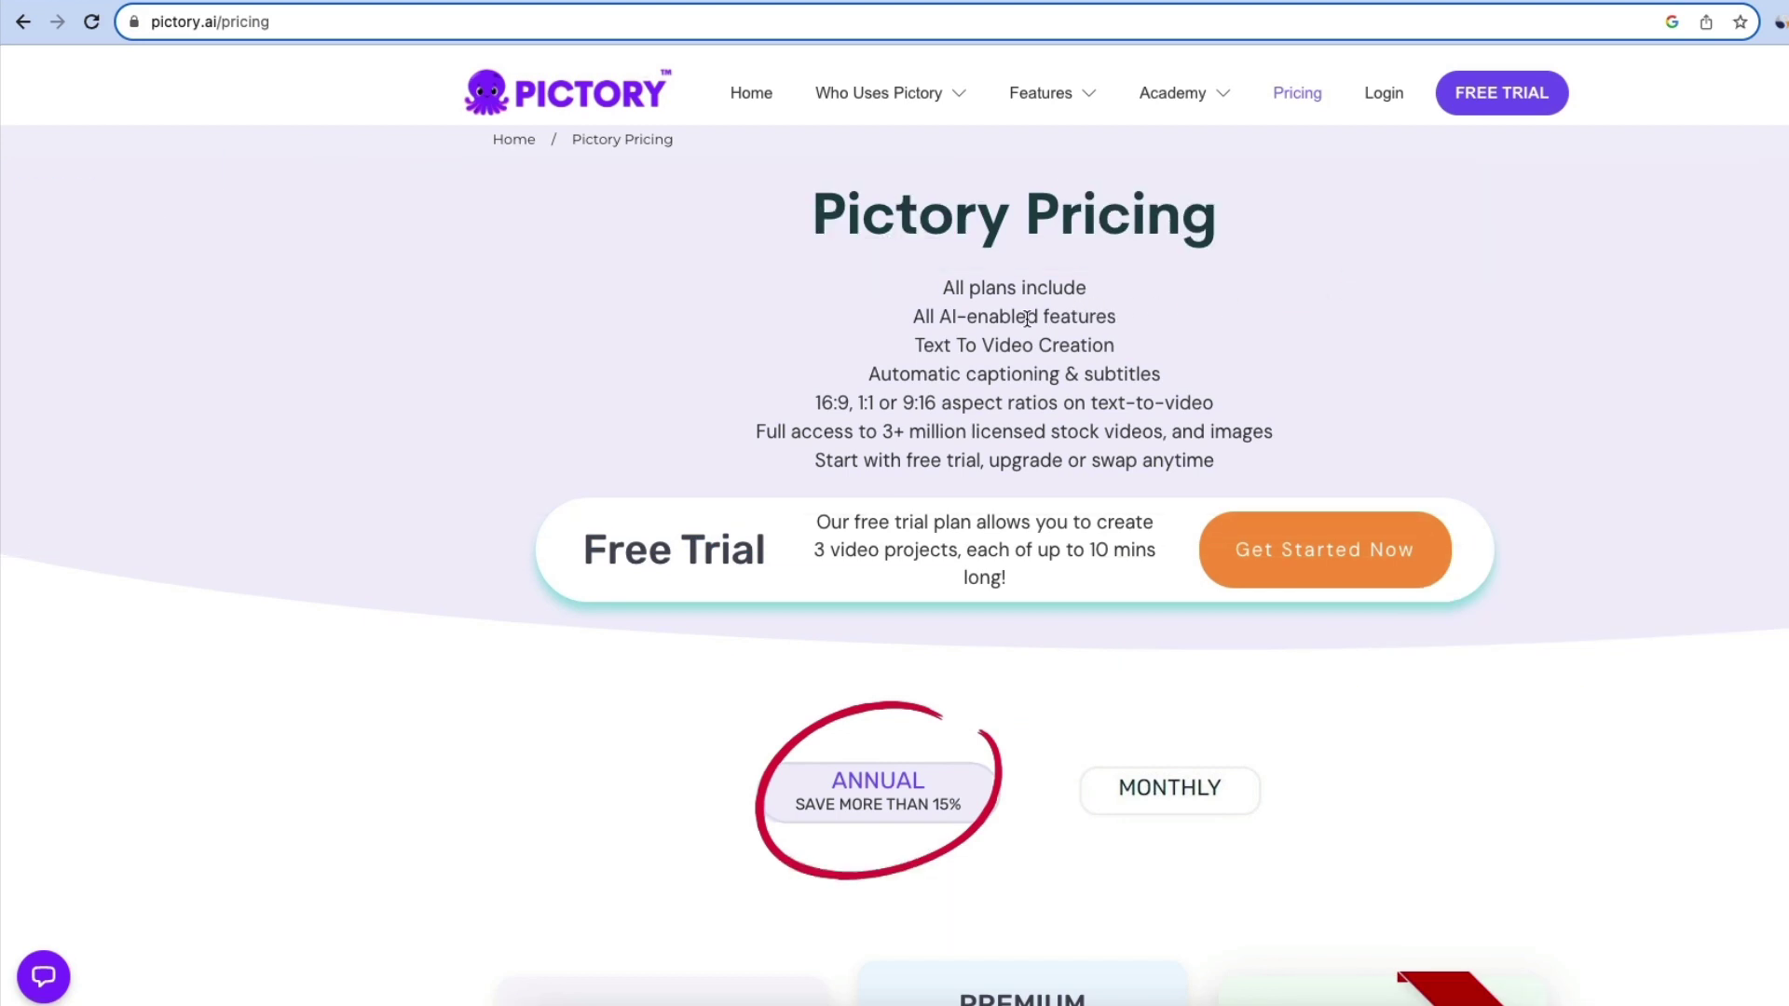
# Examine Pictory's pricing page for the free trial limits and the annual Standard, Premium and Teams plans.
pyautogui.scroll(-1, 1025, 319)
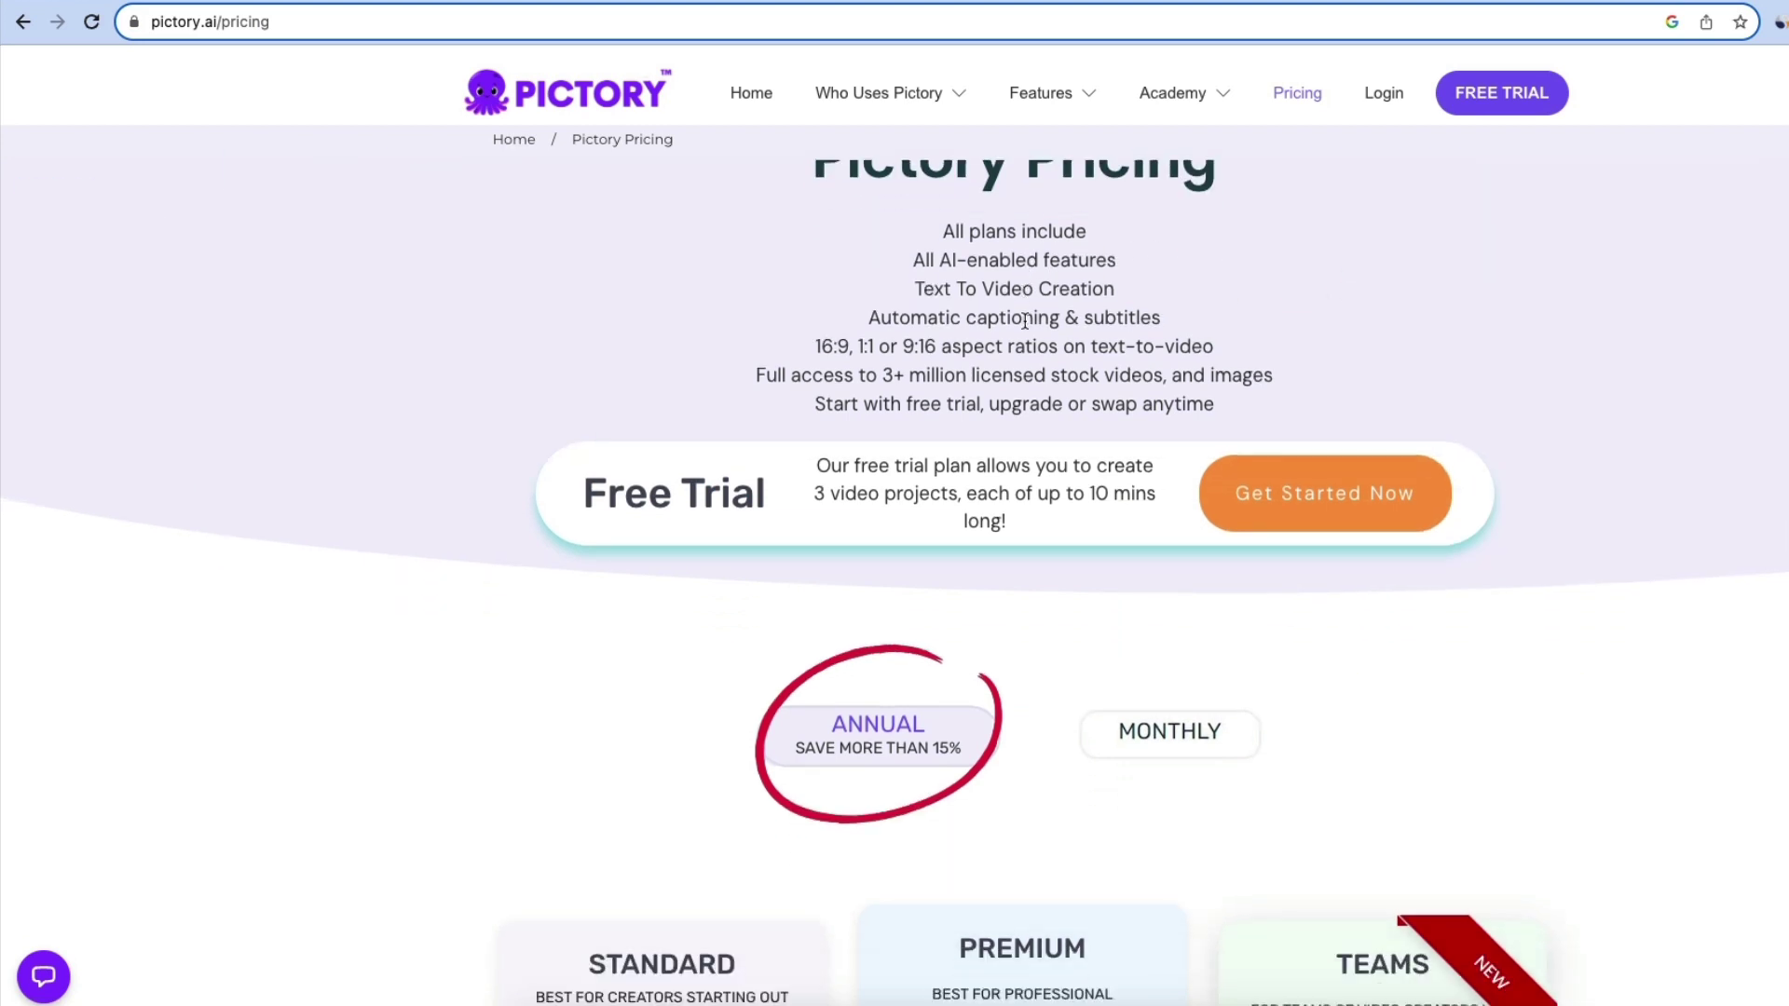
pyautogui.tripleClick(902, 488)
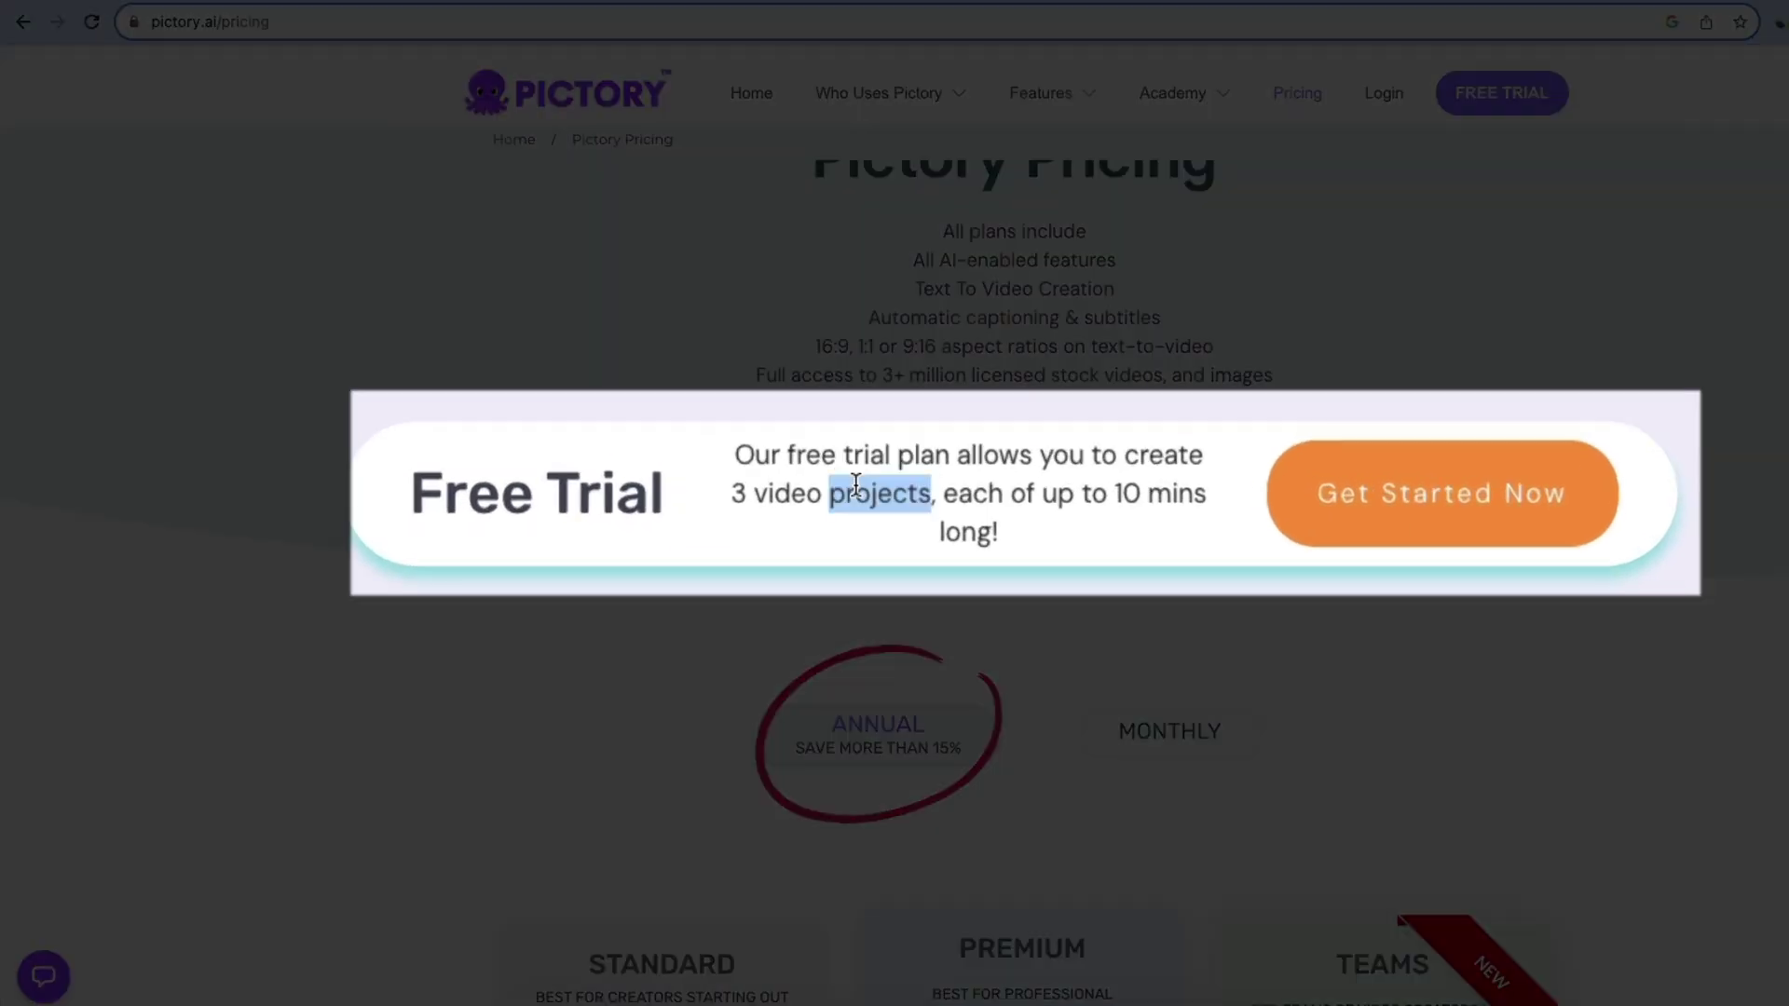
pyautogui.click(1000, 497)
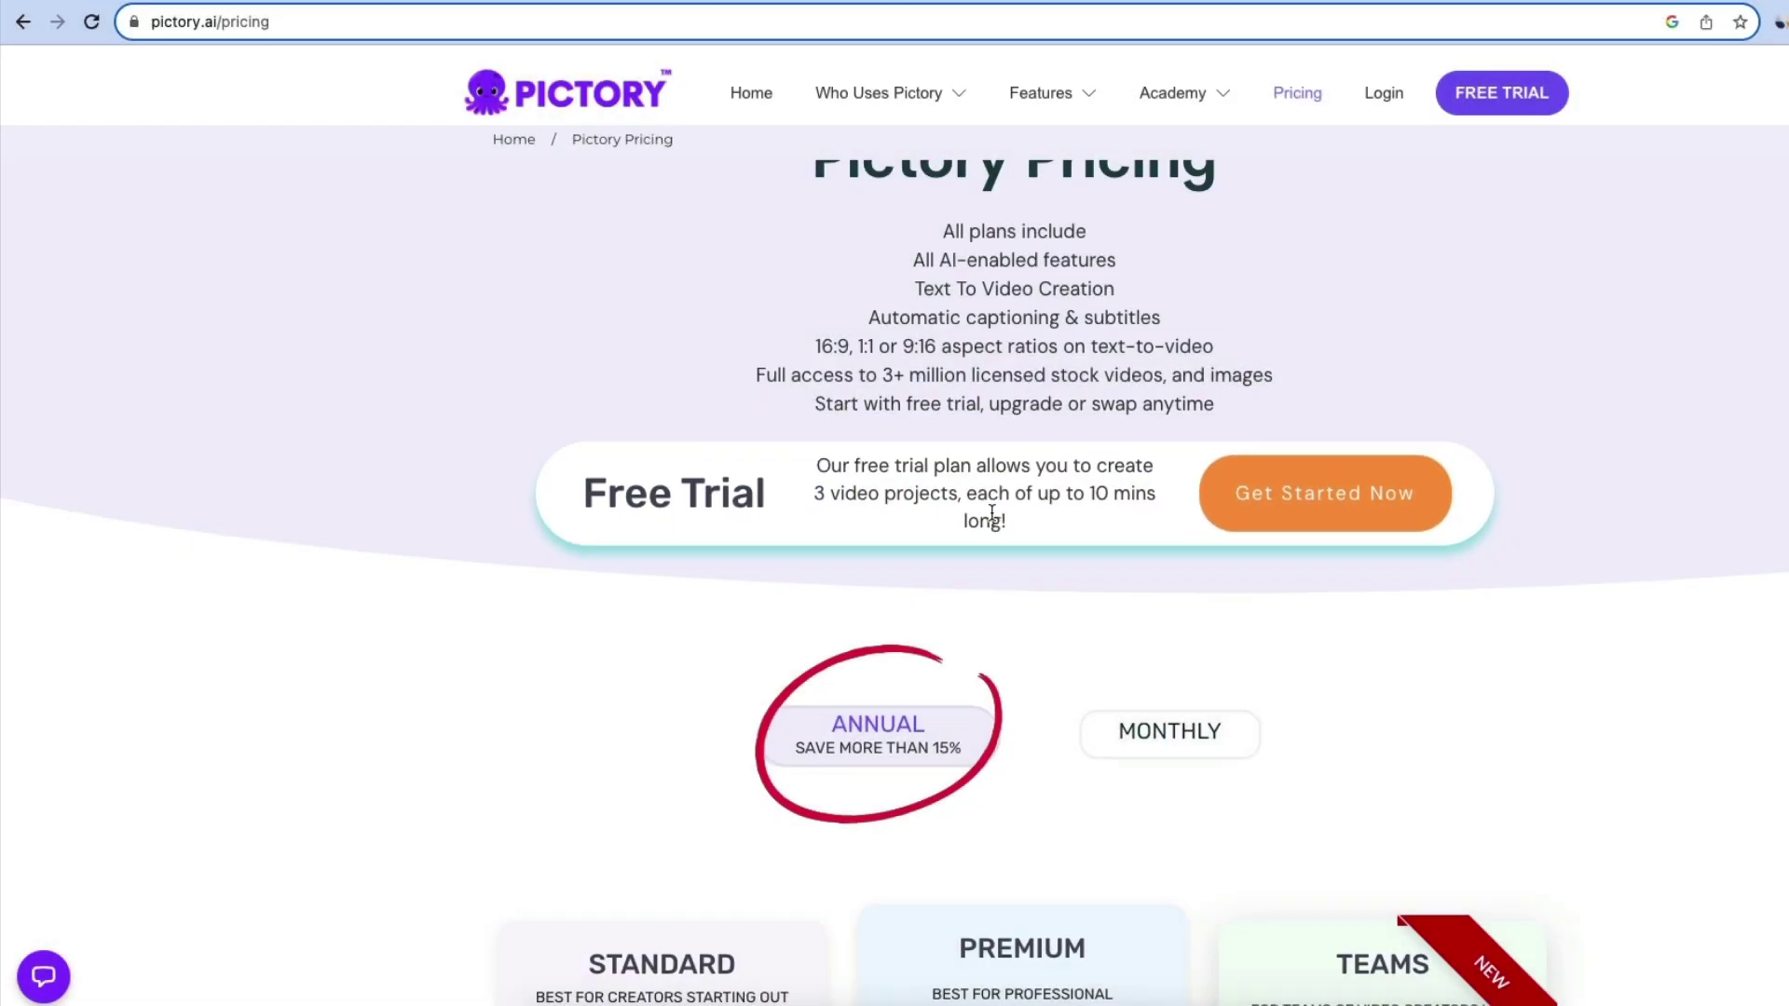
pyautogui.scroll(-3, 973, 541)
pyautogui.scroll(-1, 1034, 443)
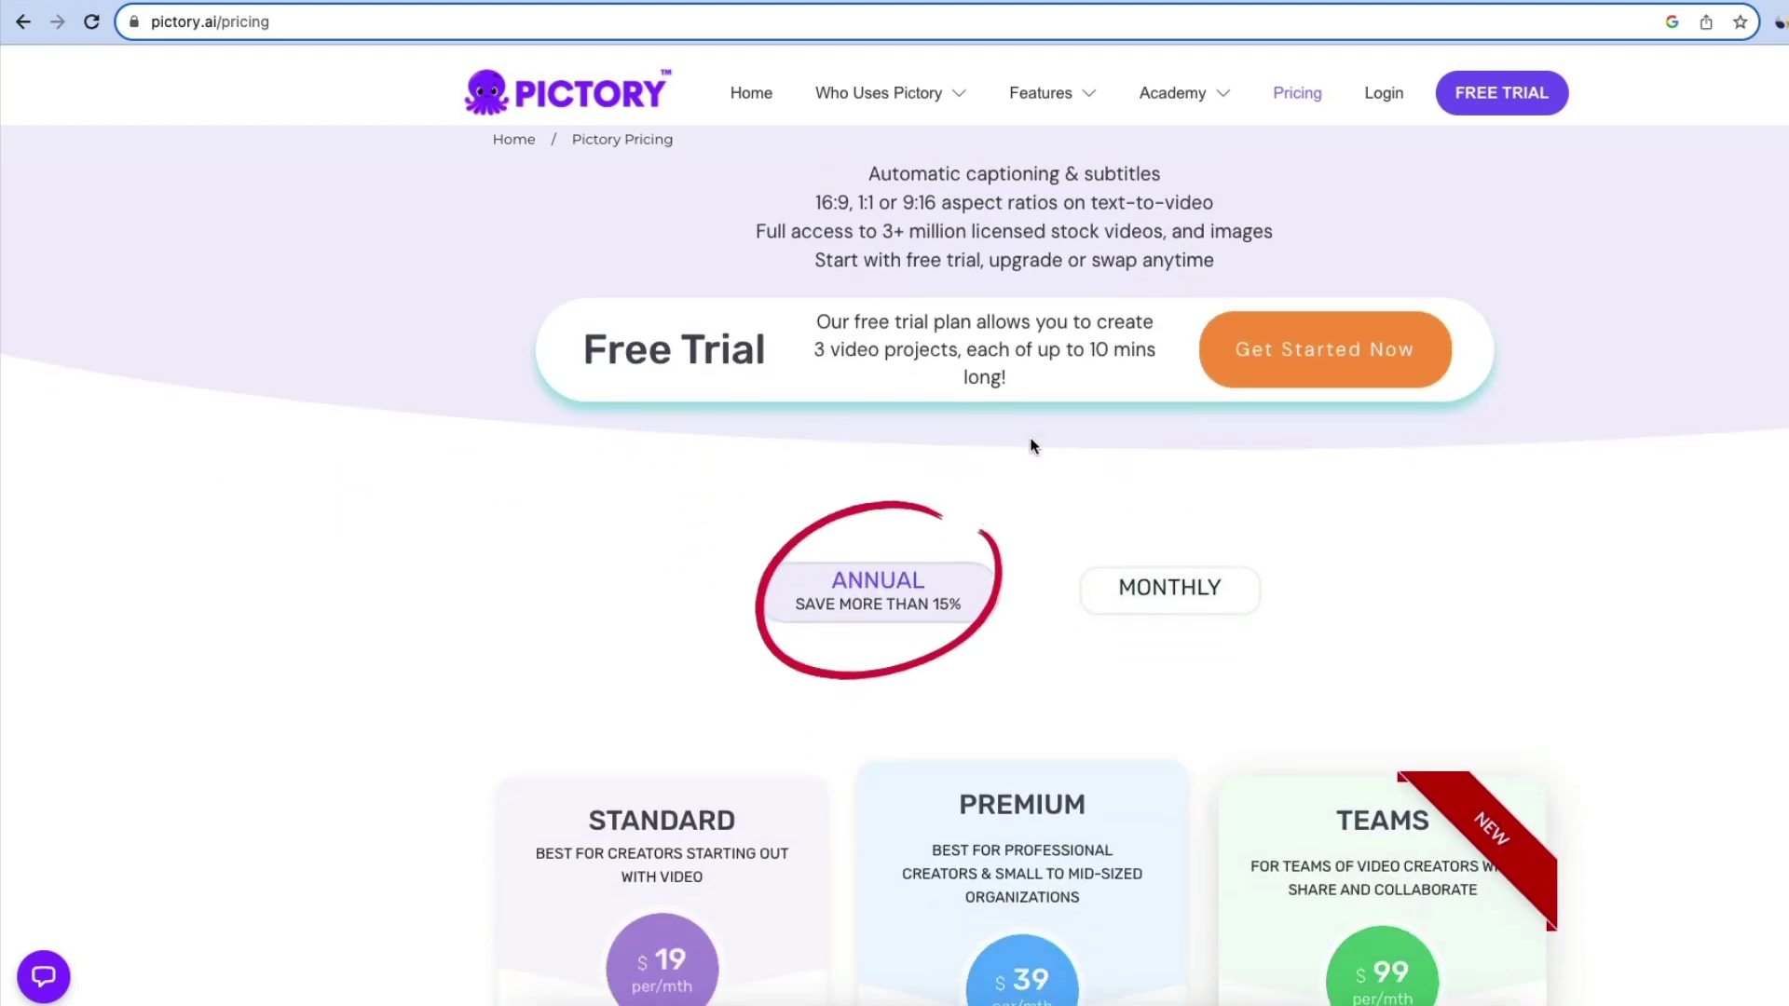
pyautogui.scroll(-1, 1032, 445)
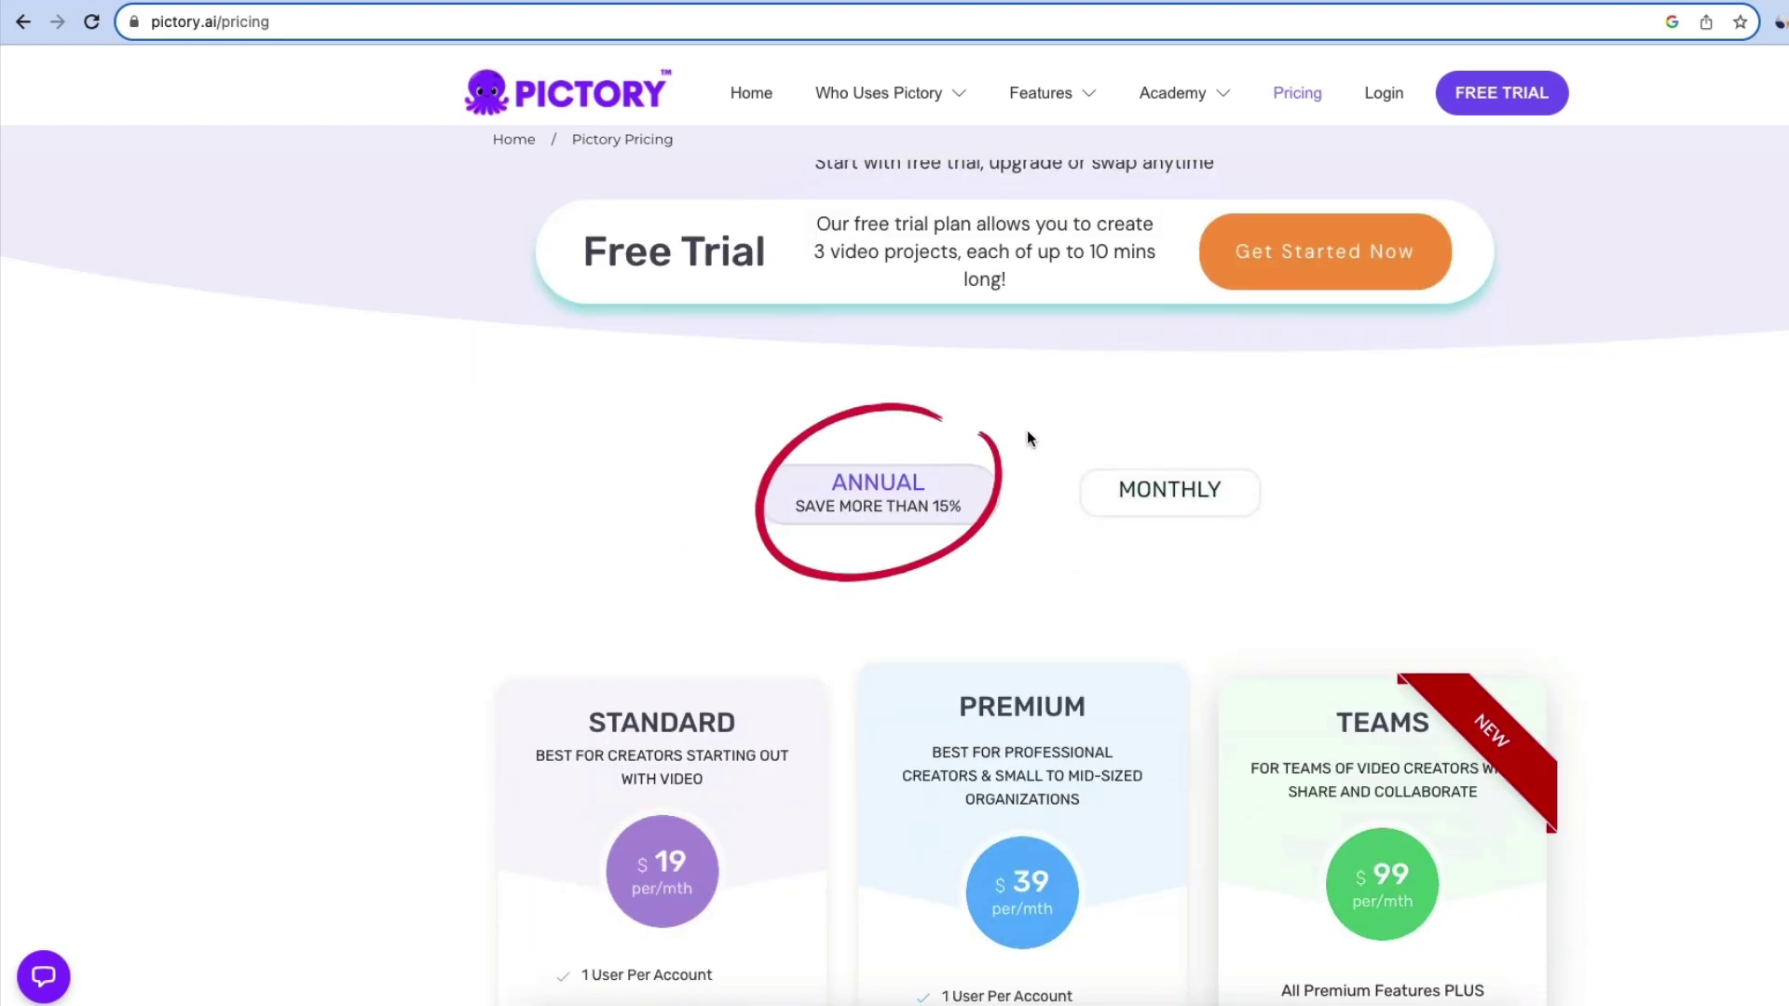
pyautogui.scroll(-3, 1026, 432)
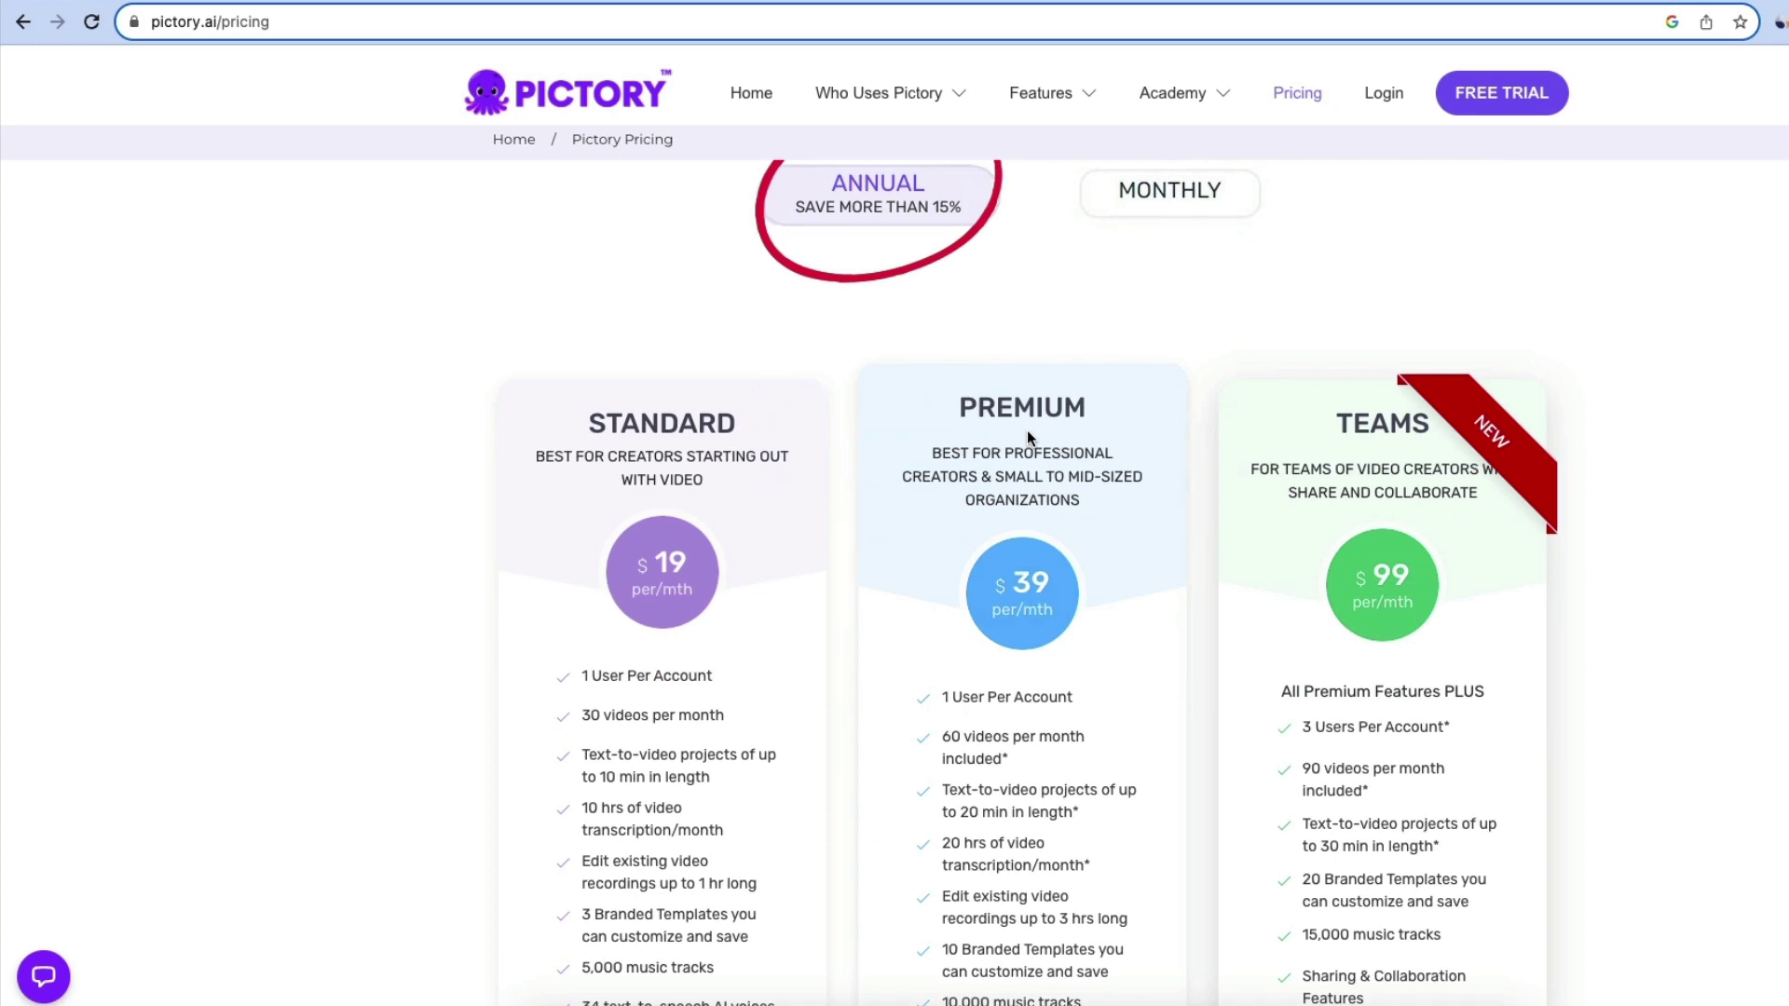
pyautogui.scroll(-3, 1028, 434)
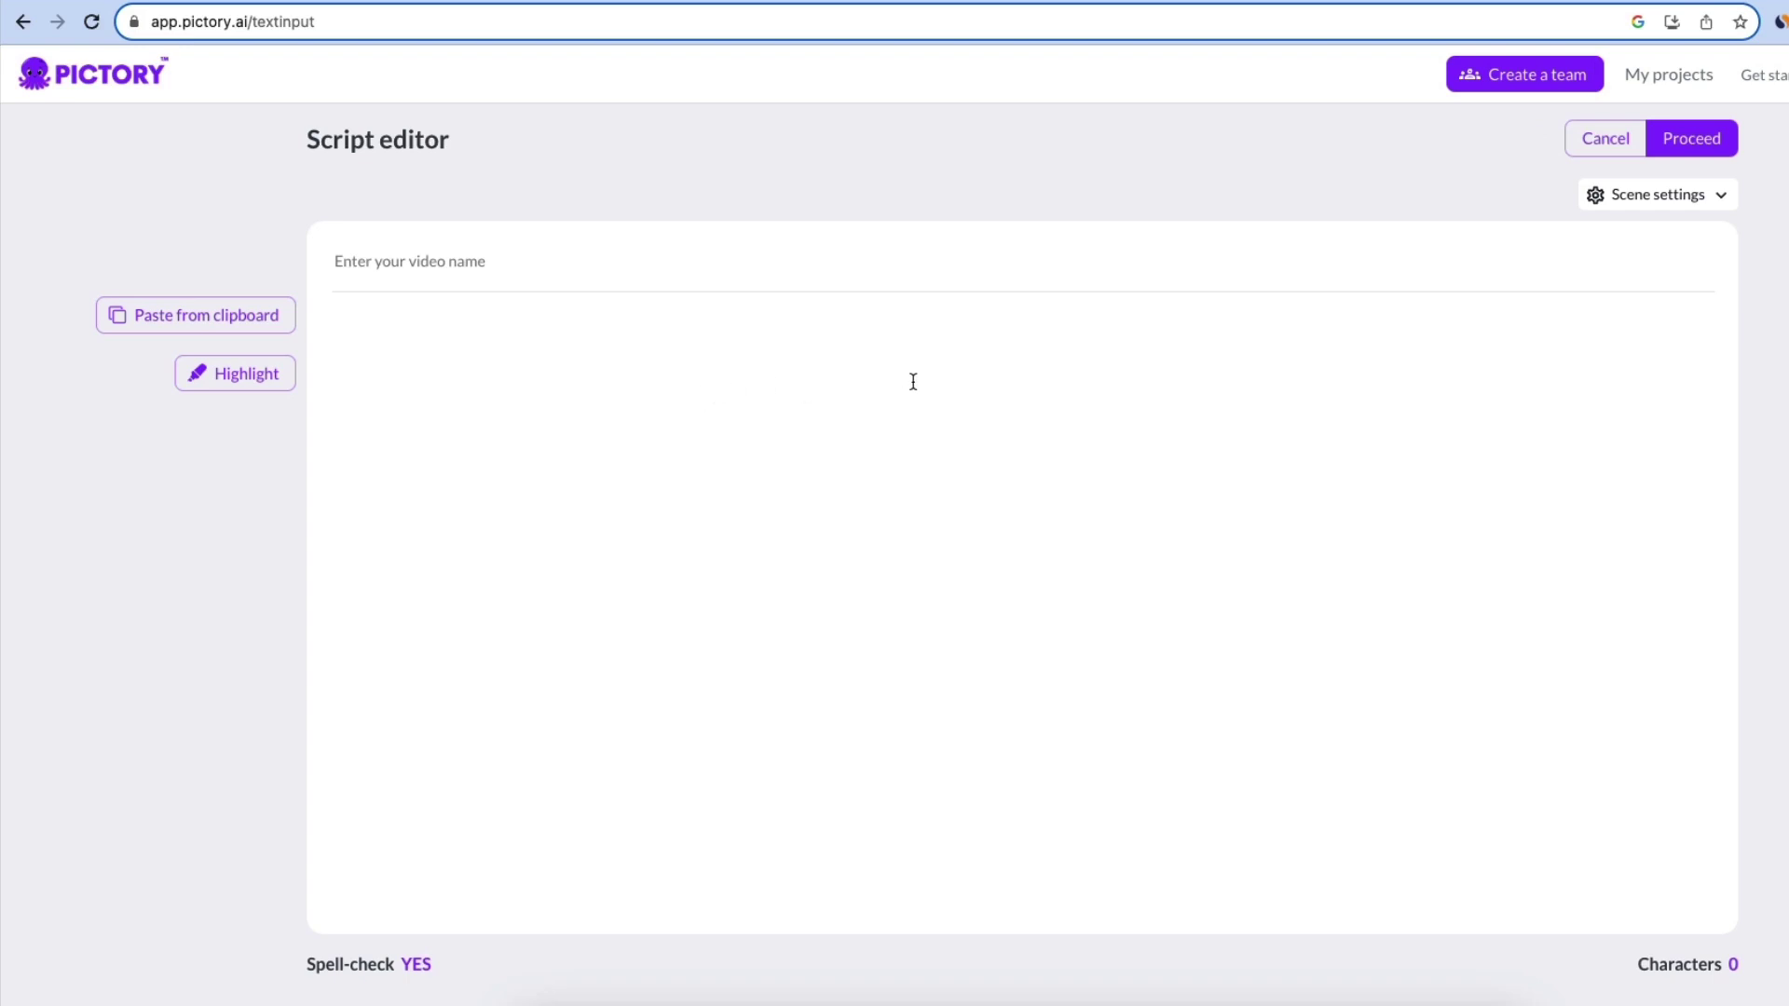
# Paste the "12 Middle-Class Money Traps That Will Keep You Broke Forever" script into Pictory's script editor and delete its title line and "Intro:" label.
pyautogui.press('super+v')
pyautogui.tripleClick(747, 323)
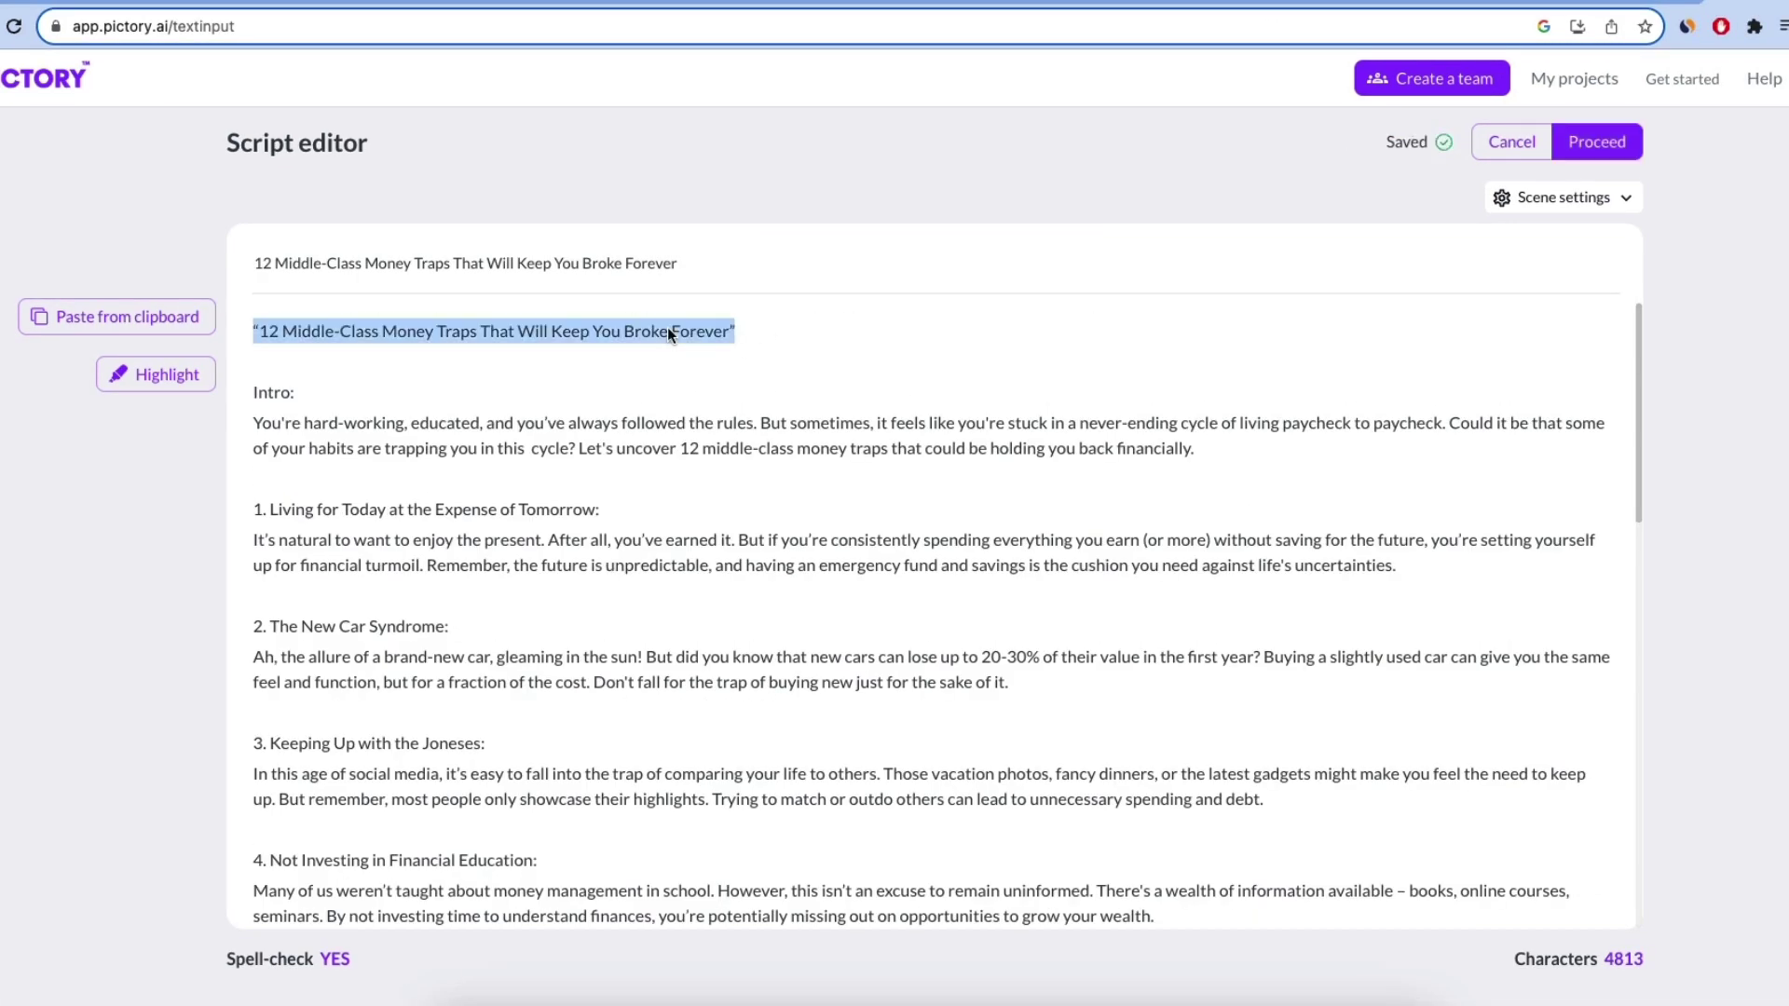
pyautogui.press('BackSpace')
pyautogui.moveTo(371, 347); pyautogui.dragTo(311, 304)
pyautogui.press('BackSpace')
# Delete the "Revised Conclusion:" and "End Note:" labels at the end of the script.
pyautogui.scroll(-15, 369, 524)
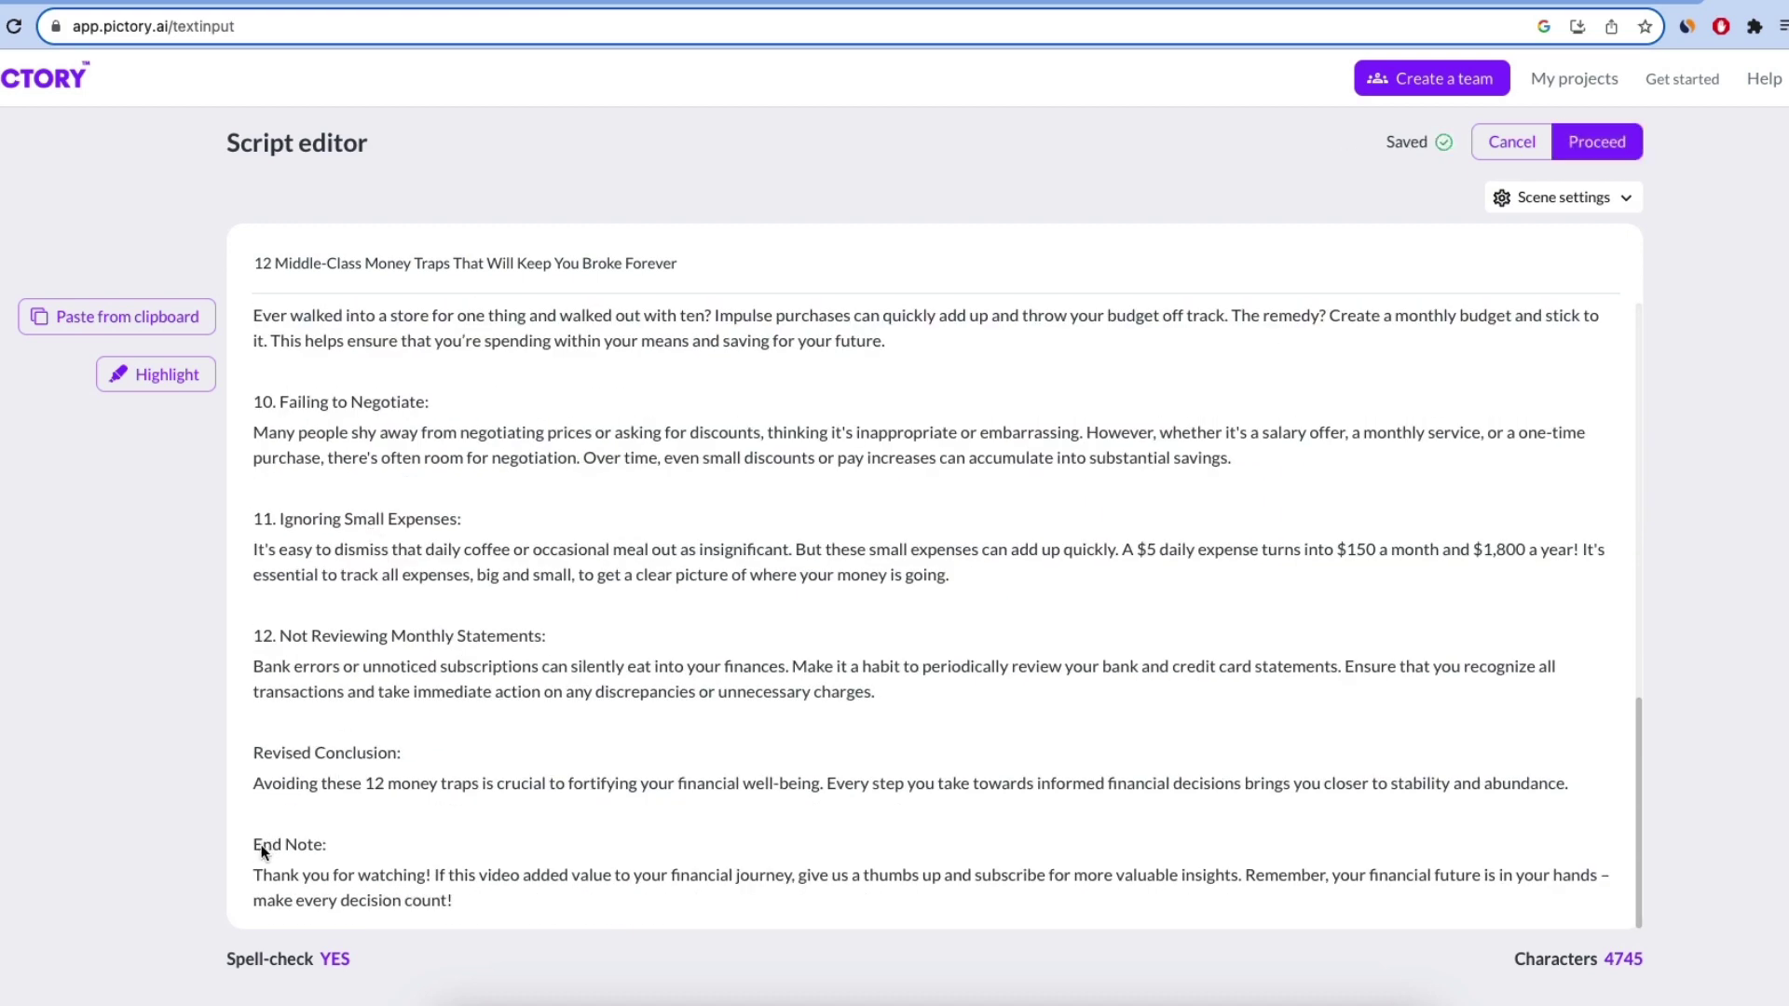
pyautogui.tripleClick(255, 749)
pyautogui.press('BackSpace')
pyautogui.tripleClick(260, 842)
pyautogui.press('BackSpace')
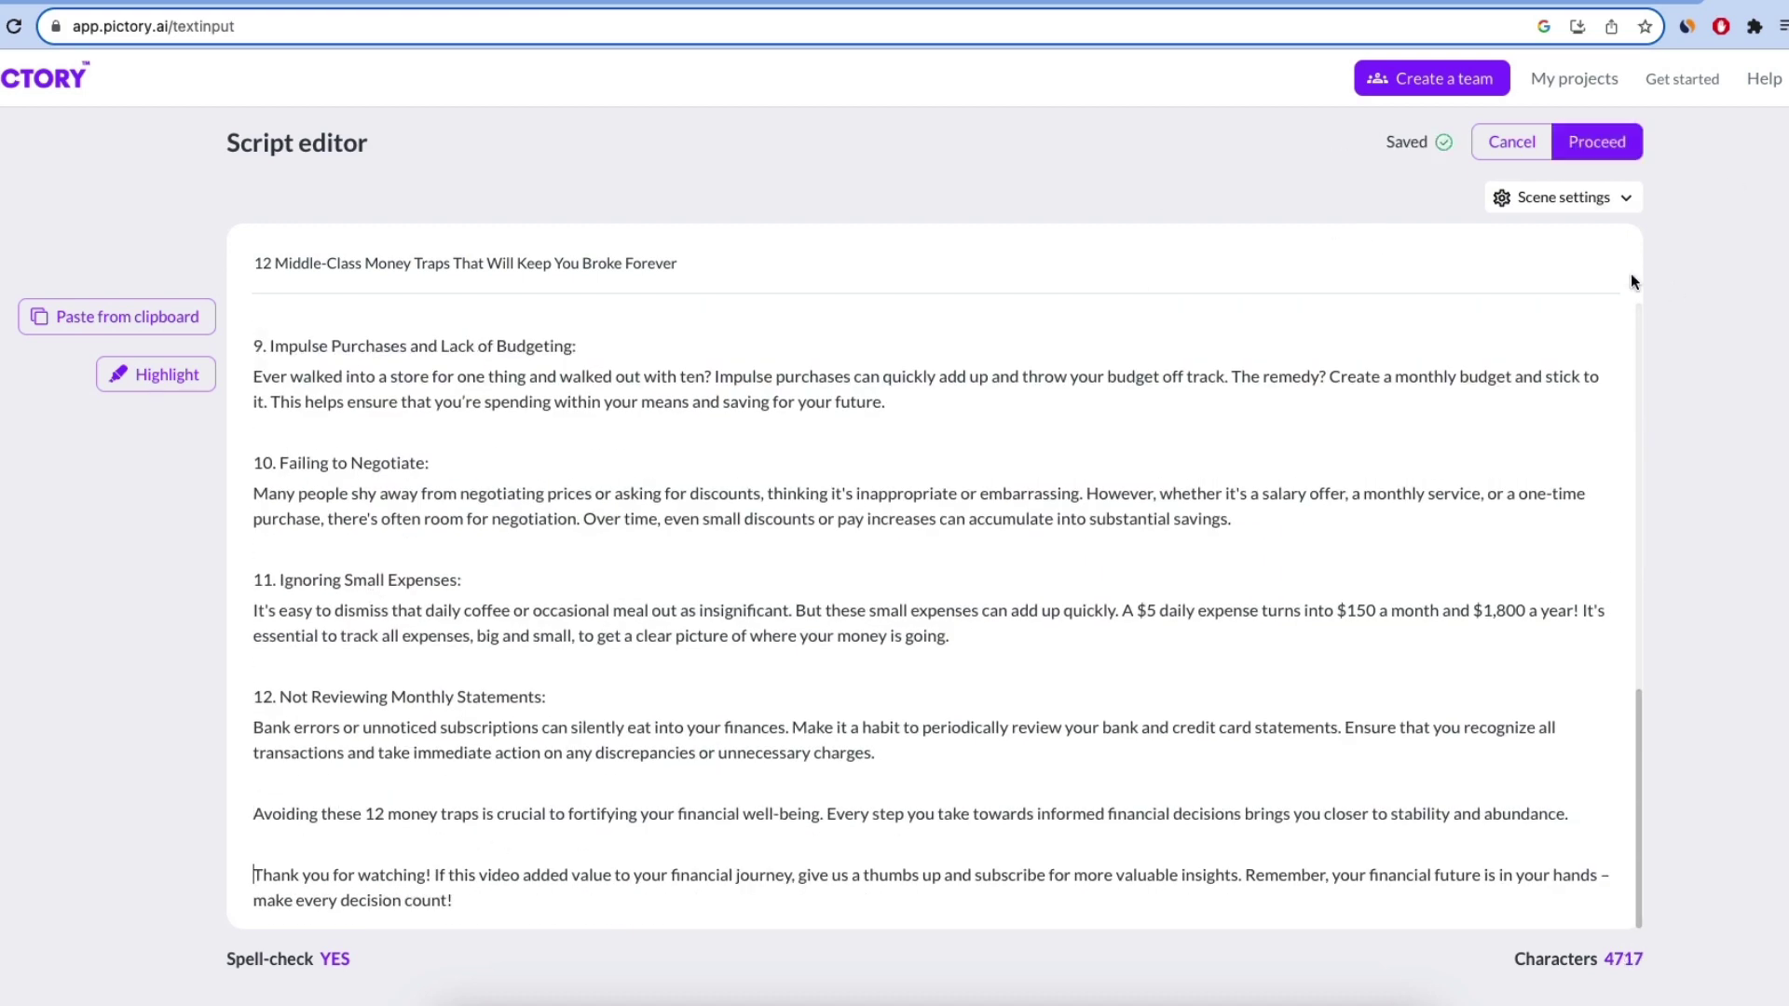
# Check the scene settings for how new scenes are created and proceed to template selection.
pyautogui.click(1537, 201)
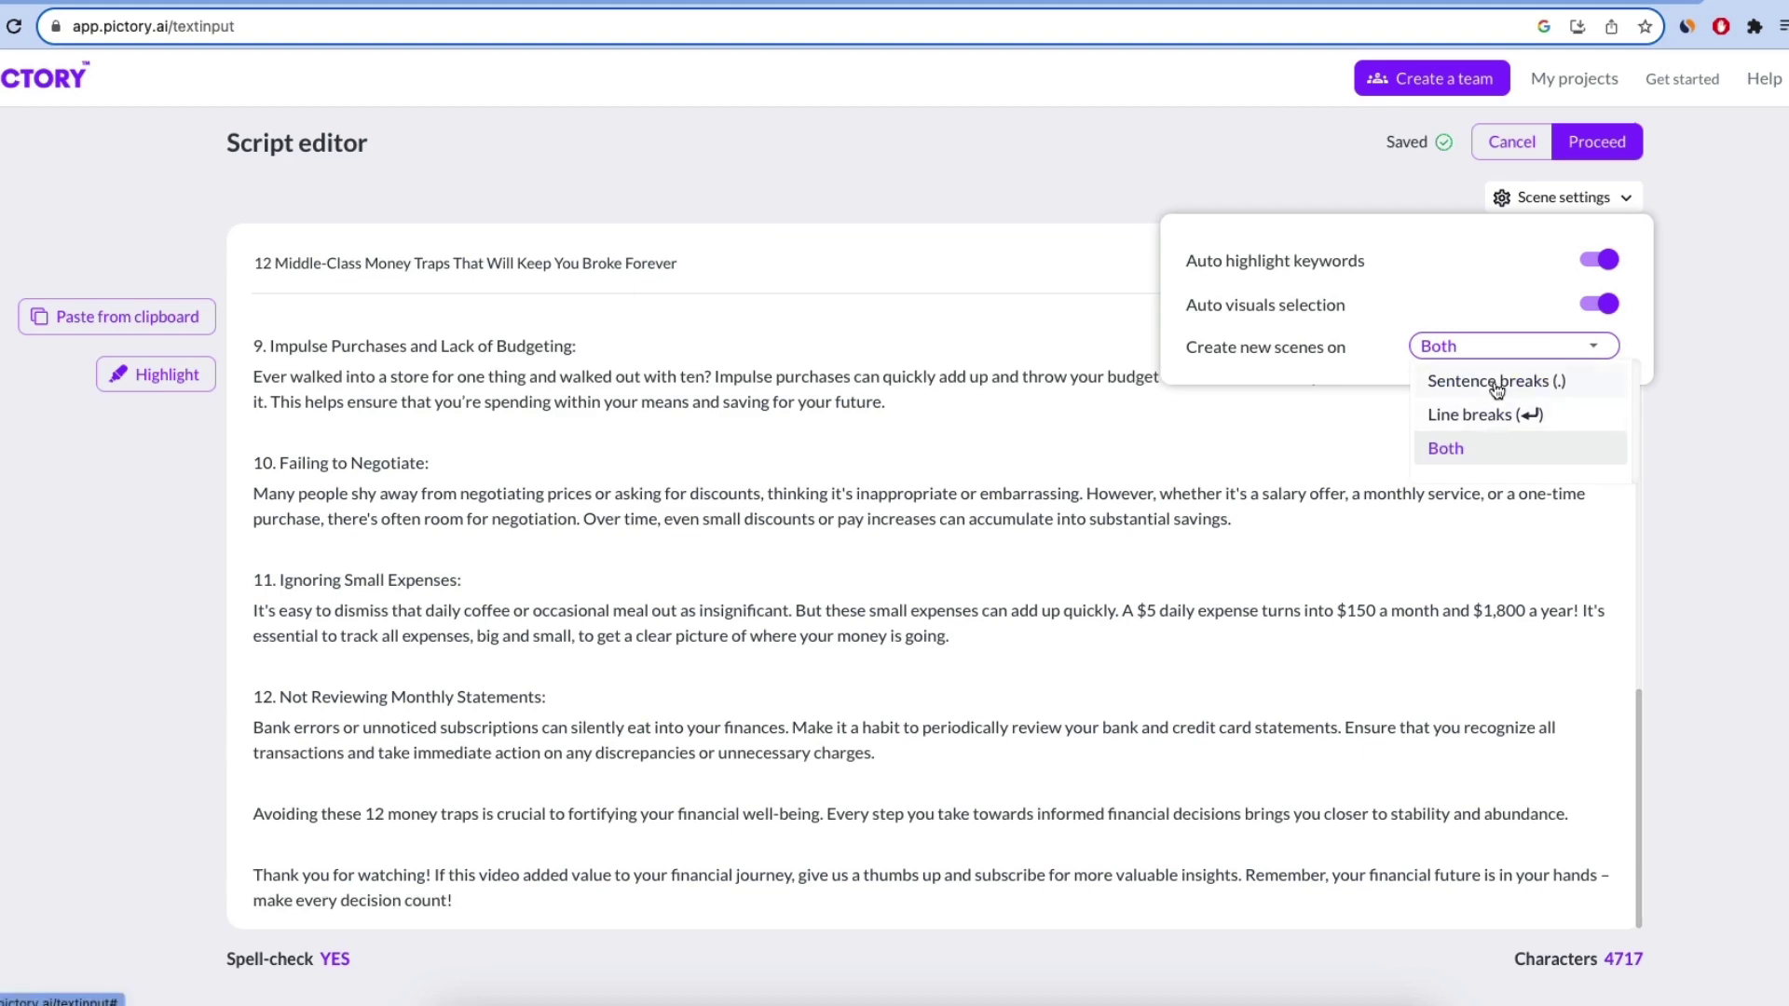
pyautogui.click(1629, 197)
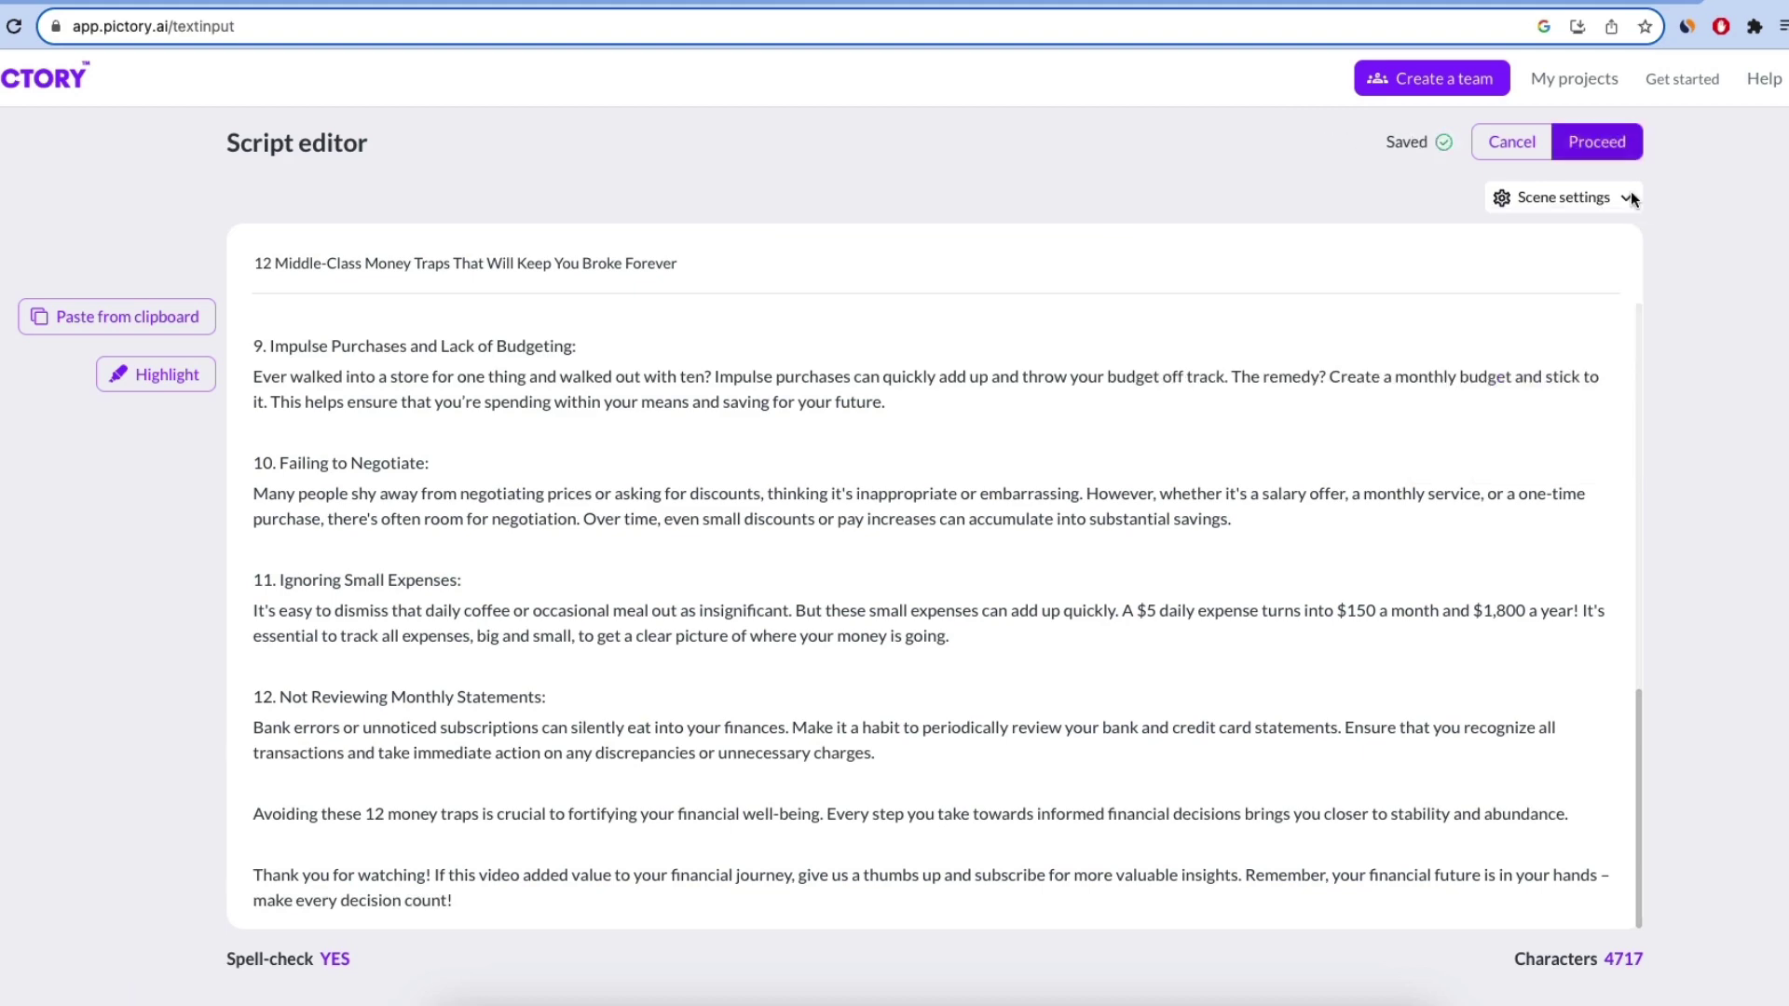
pyautogui.click(1581, 145)
# Browse the templates library and apply the Business template in 16:9 landscape format.
pyautogui.scroll(-15, 1015, 295)
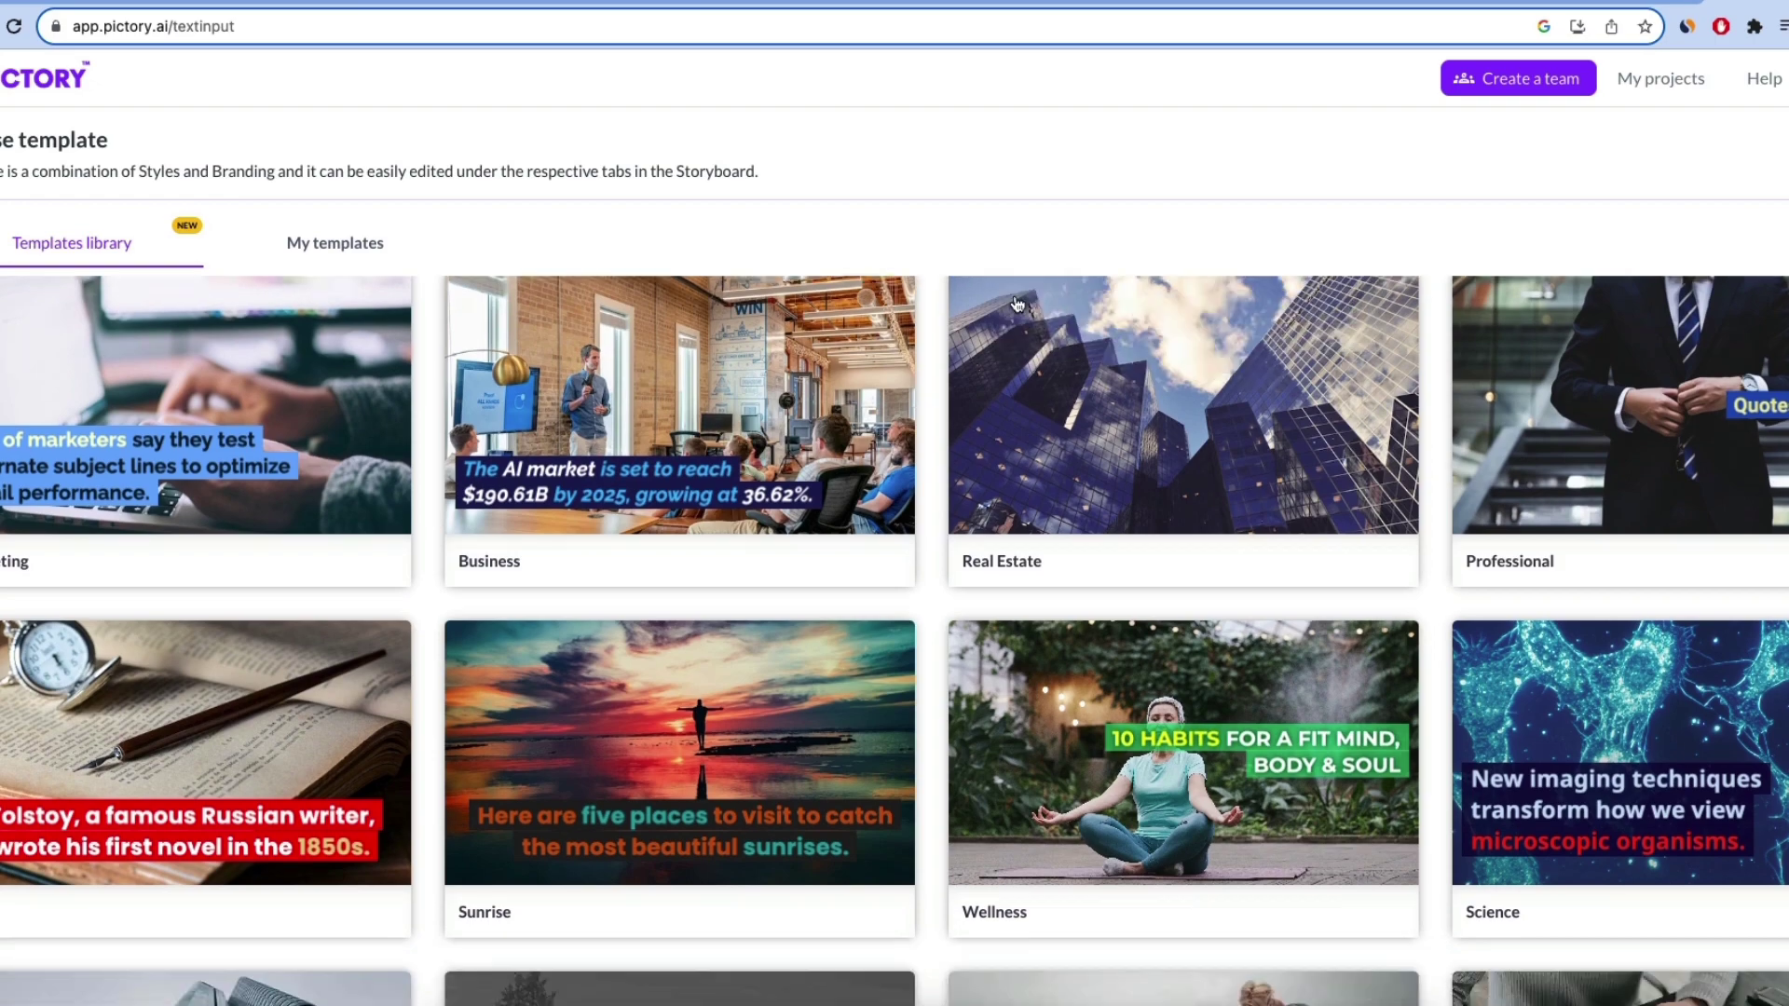
pyautogui.scroll(-10, 1060, 482)
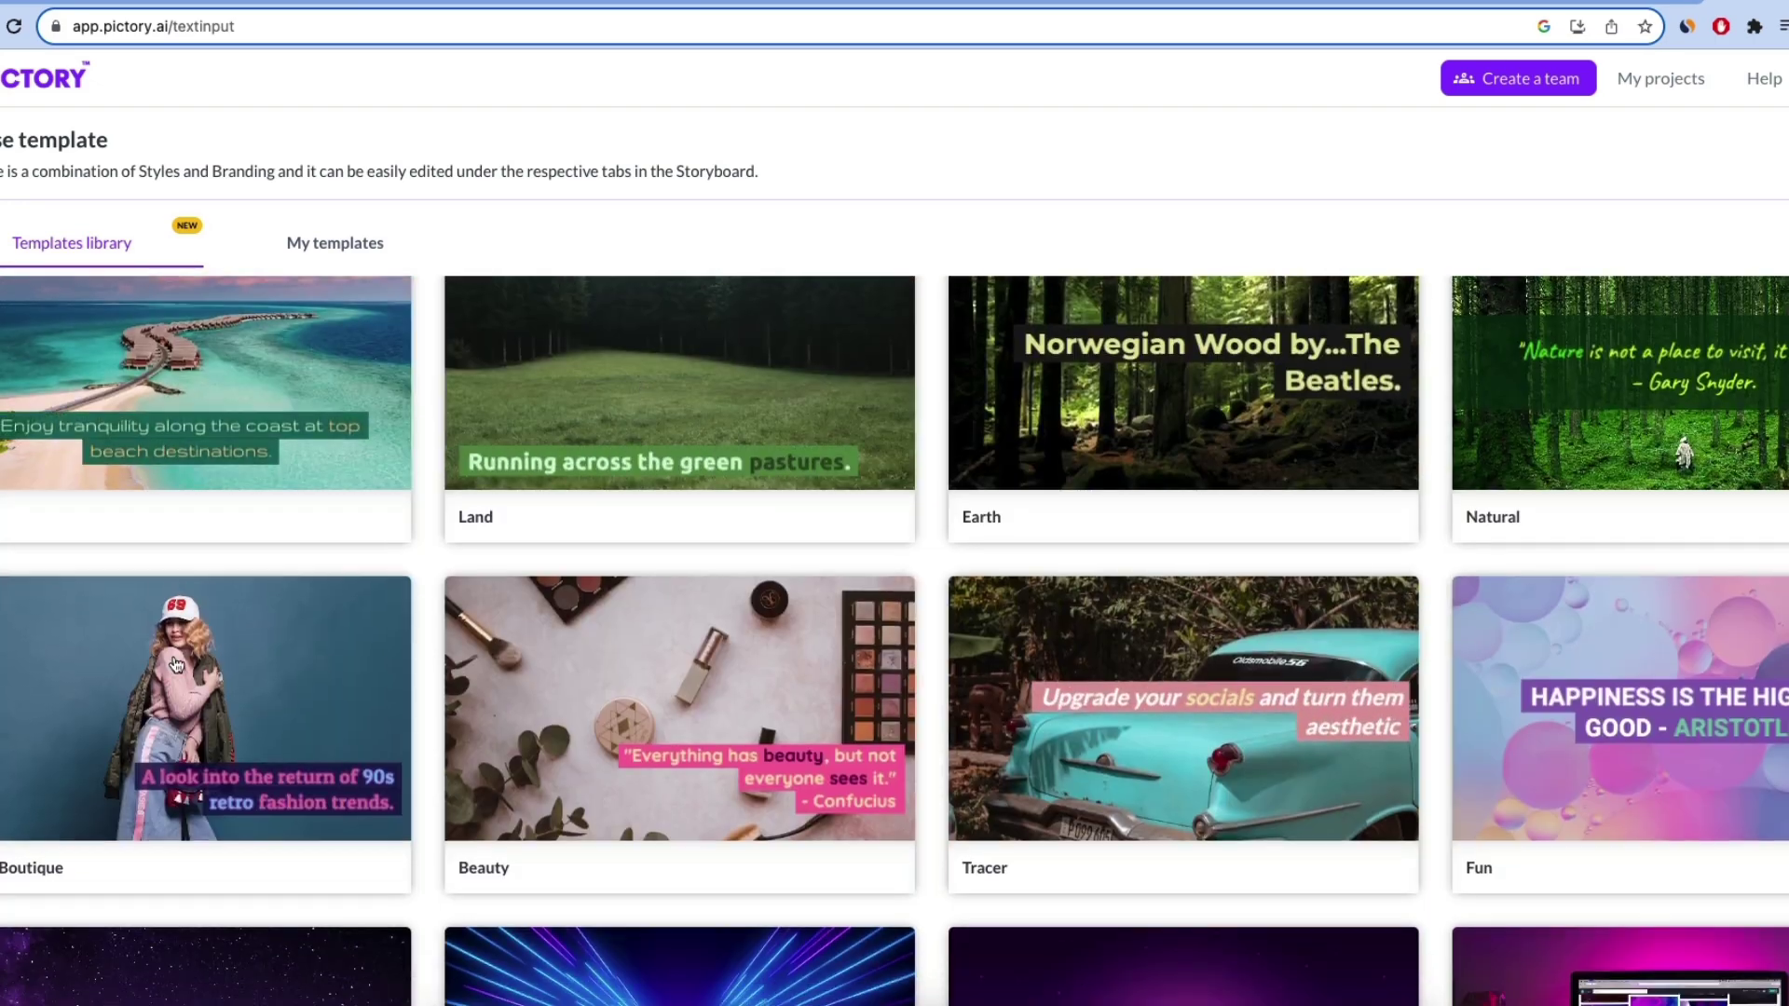
pyautogui.scroll(5, 559, 466)
pyautogui.moveTo(53, 458)
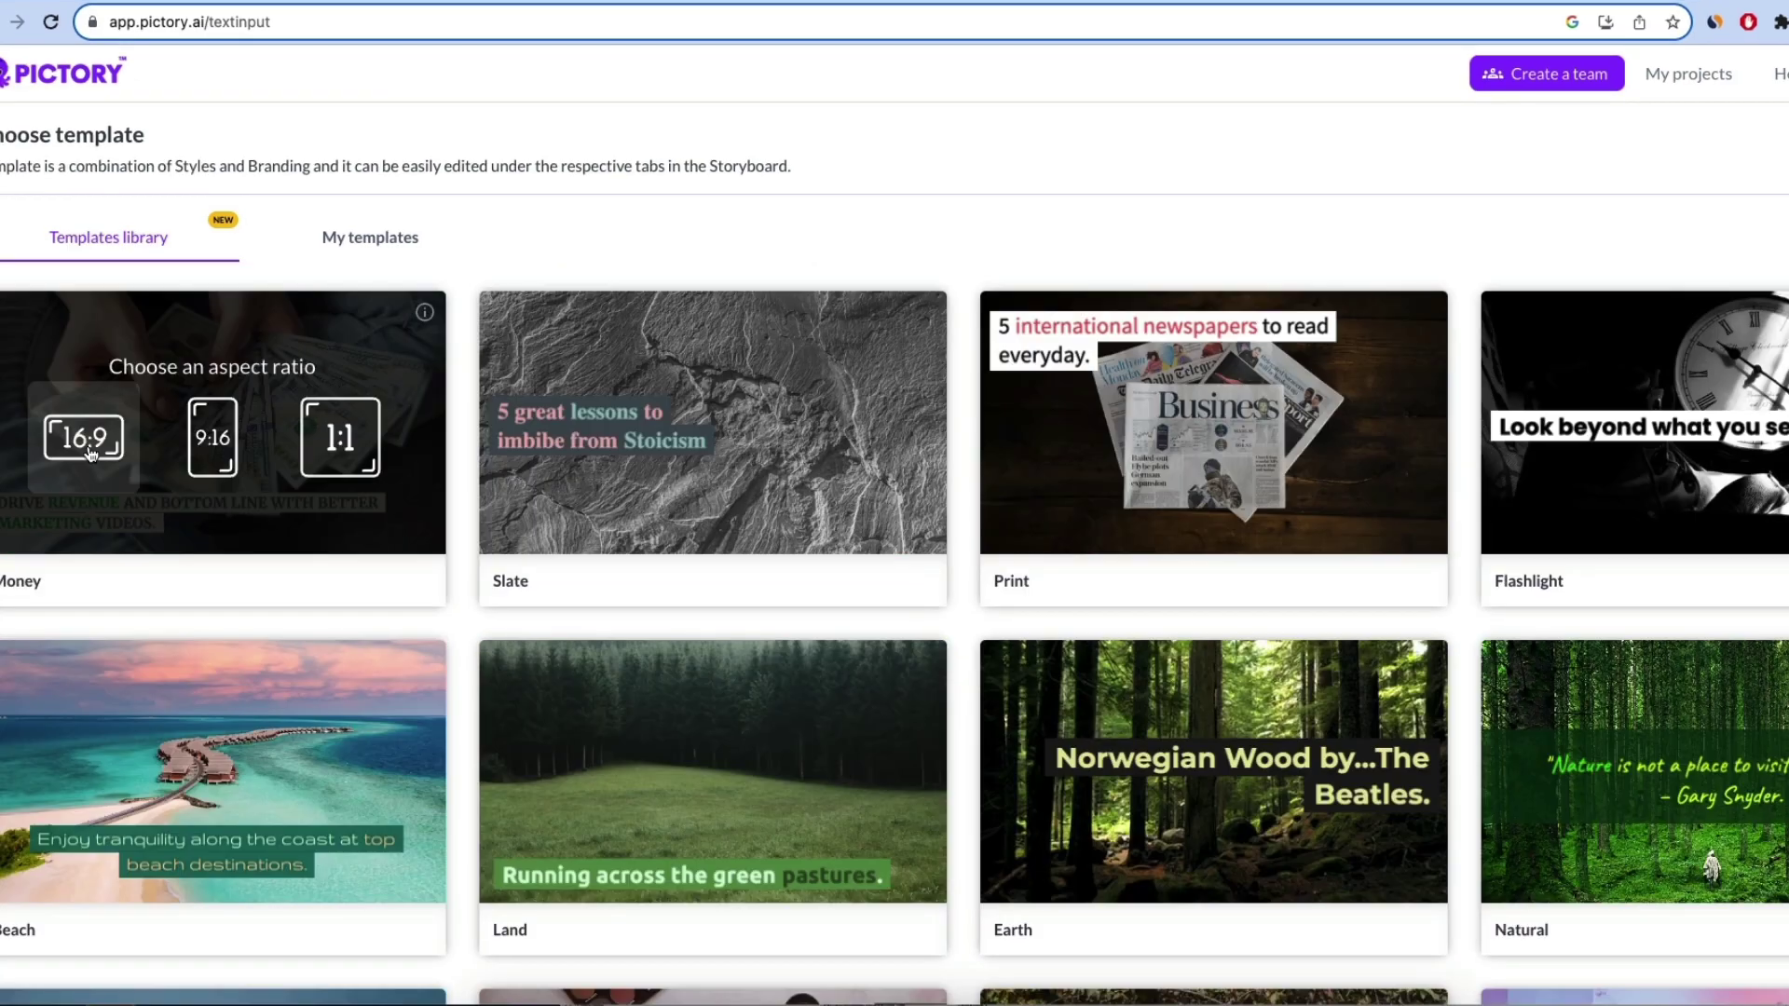
pyautogui.scroll(-15, 91, 454)
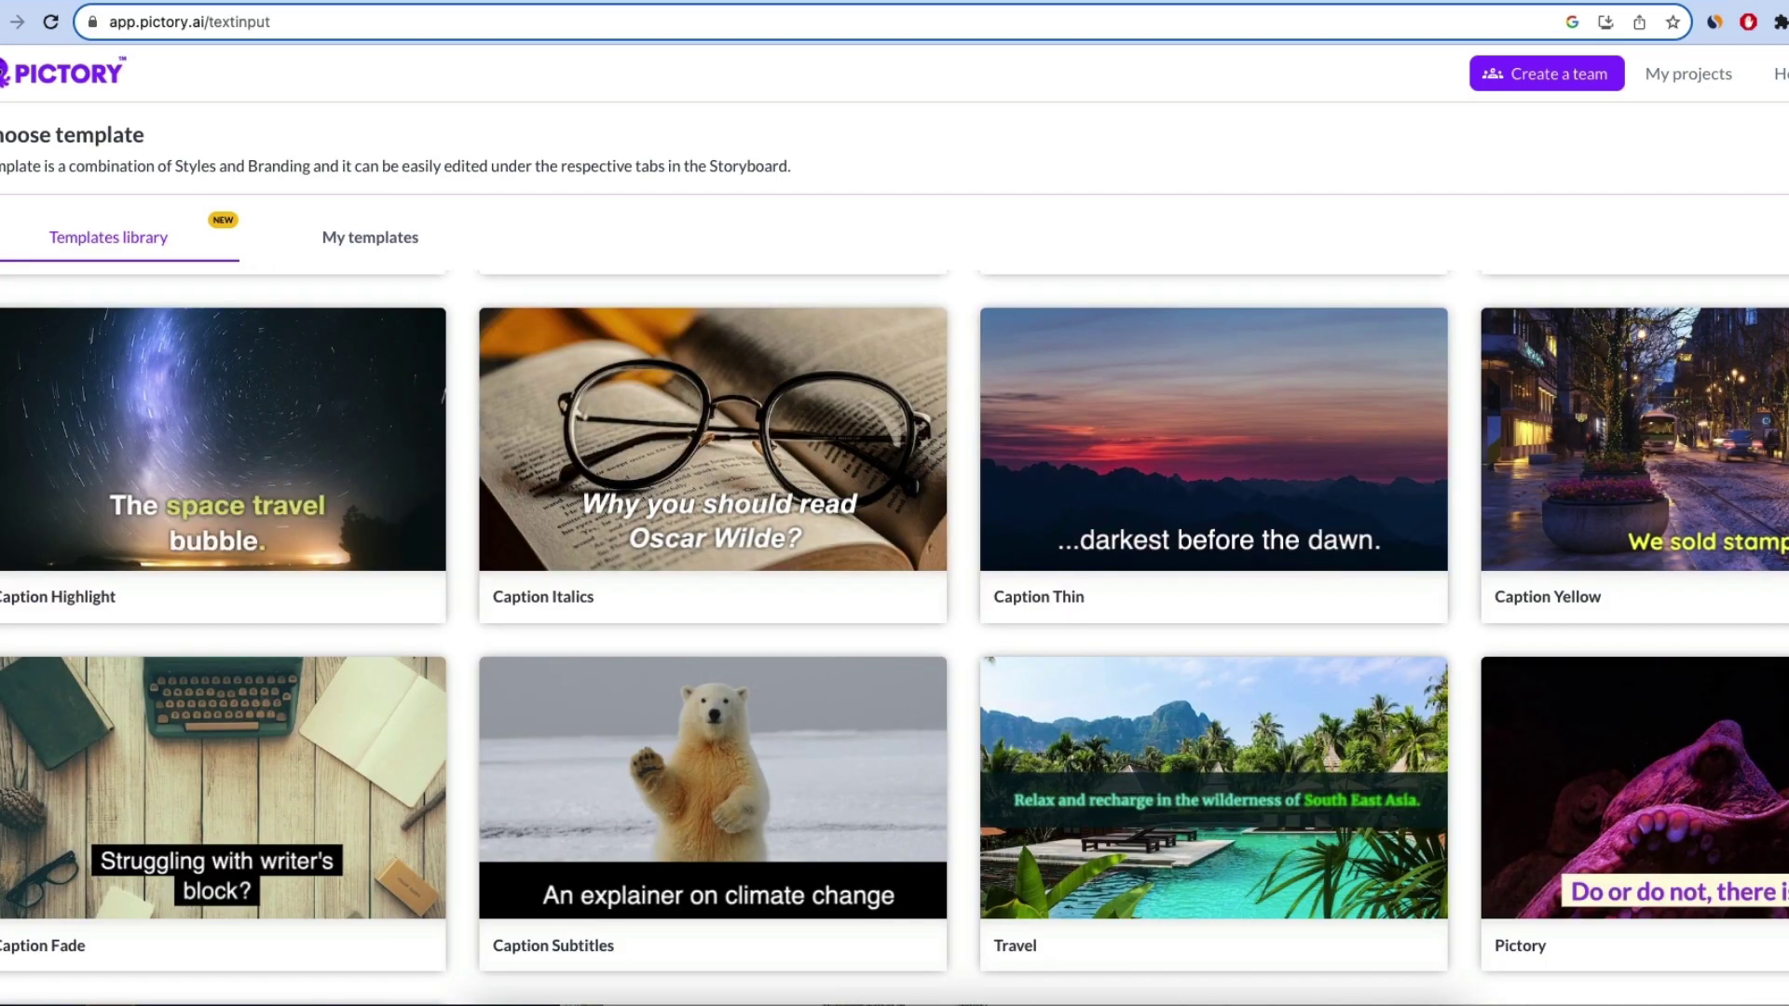
pyautogui.scroll(-4, 1344, 554)
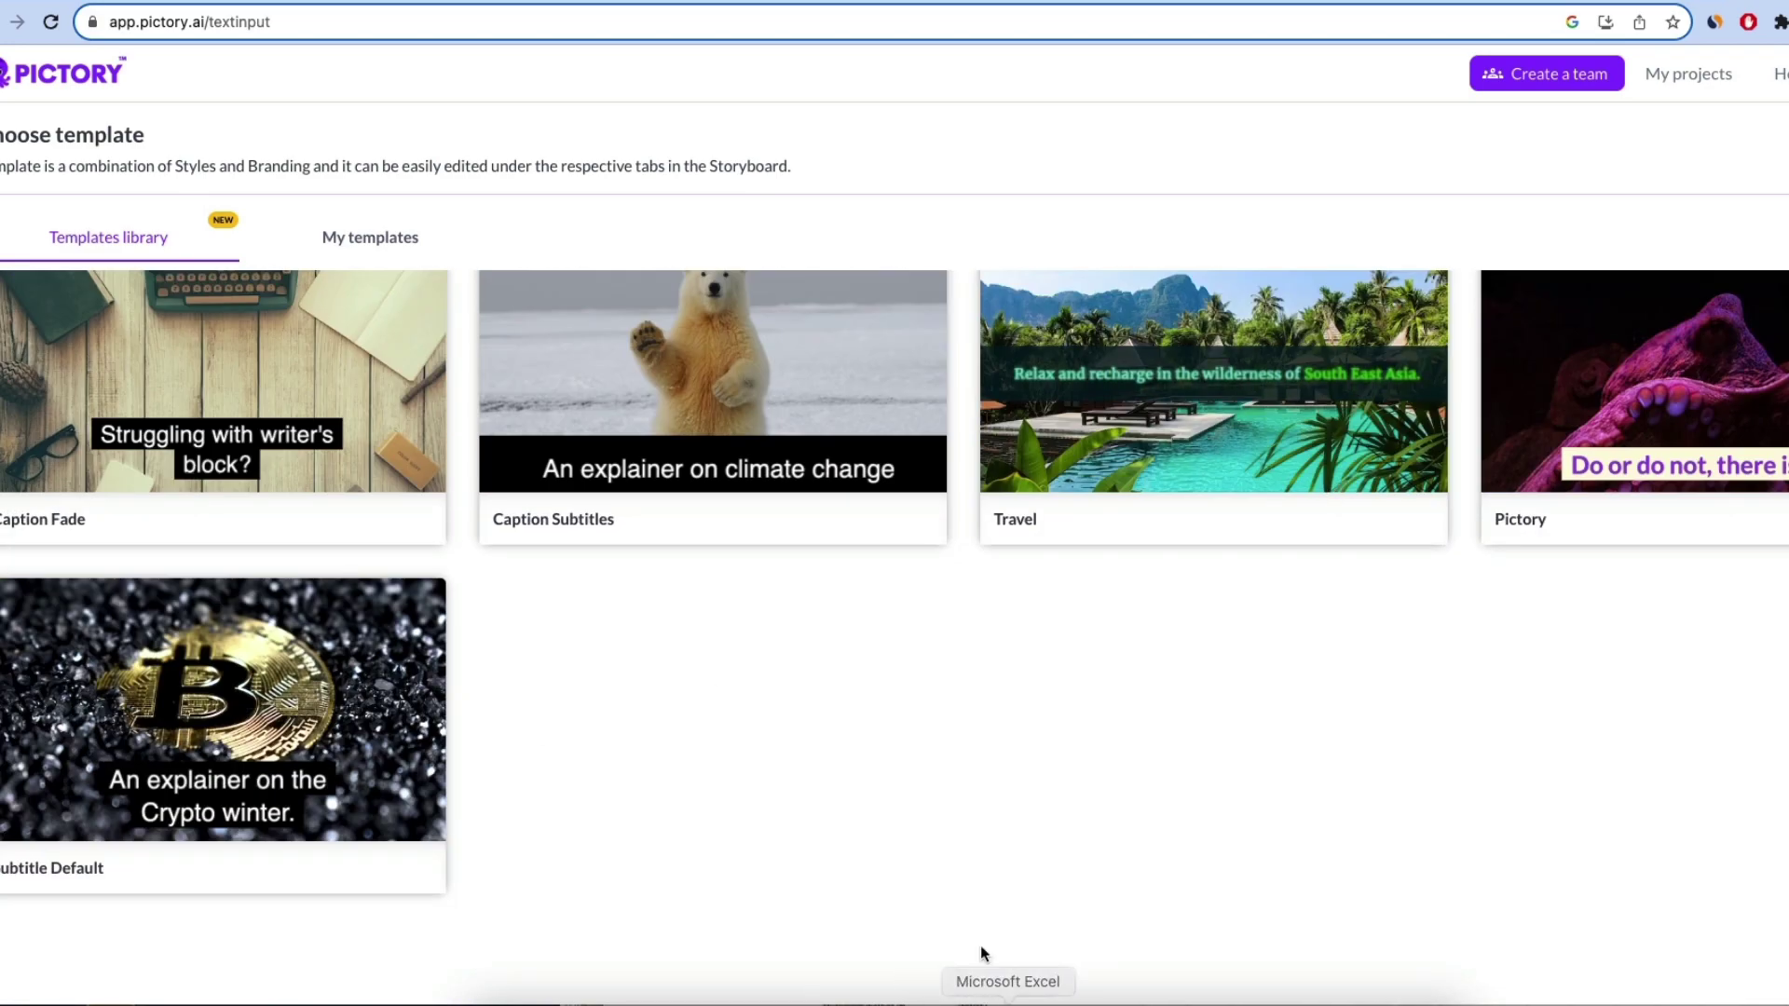
pyautogui.scroll(15, 973, 923)
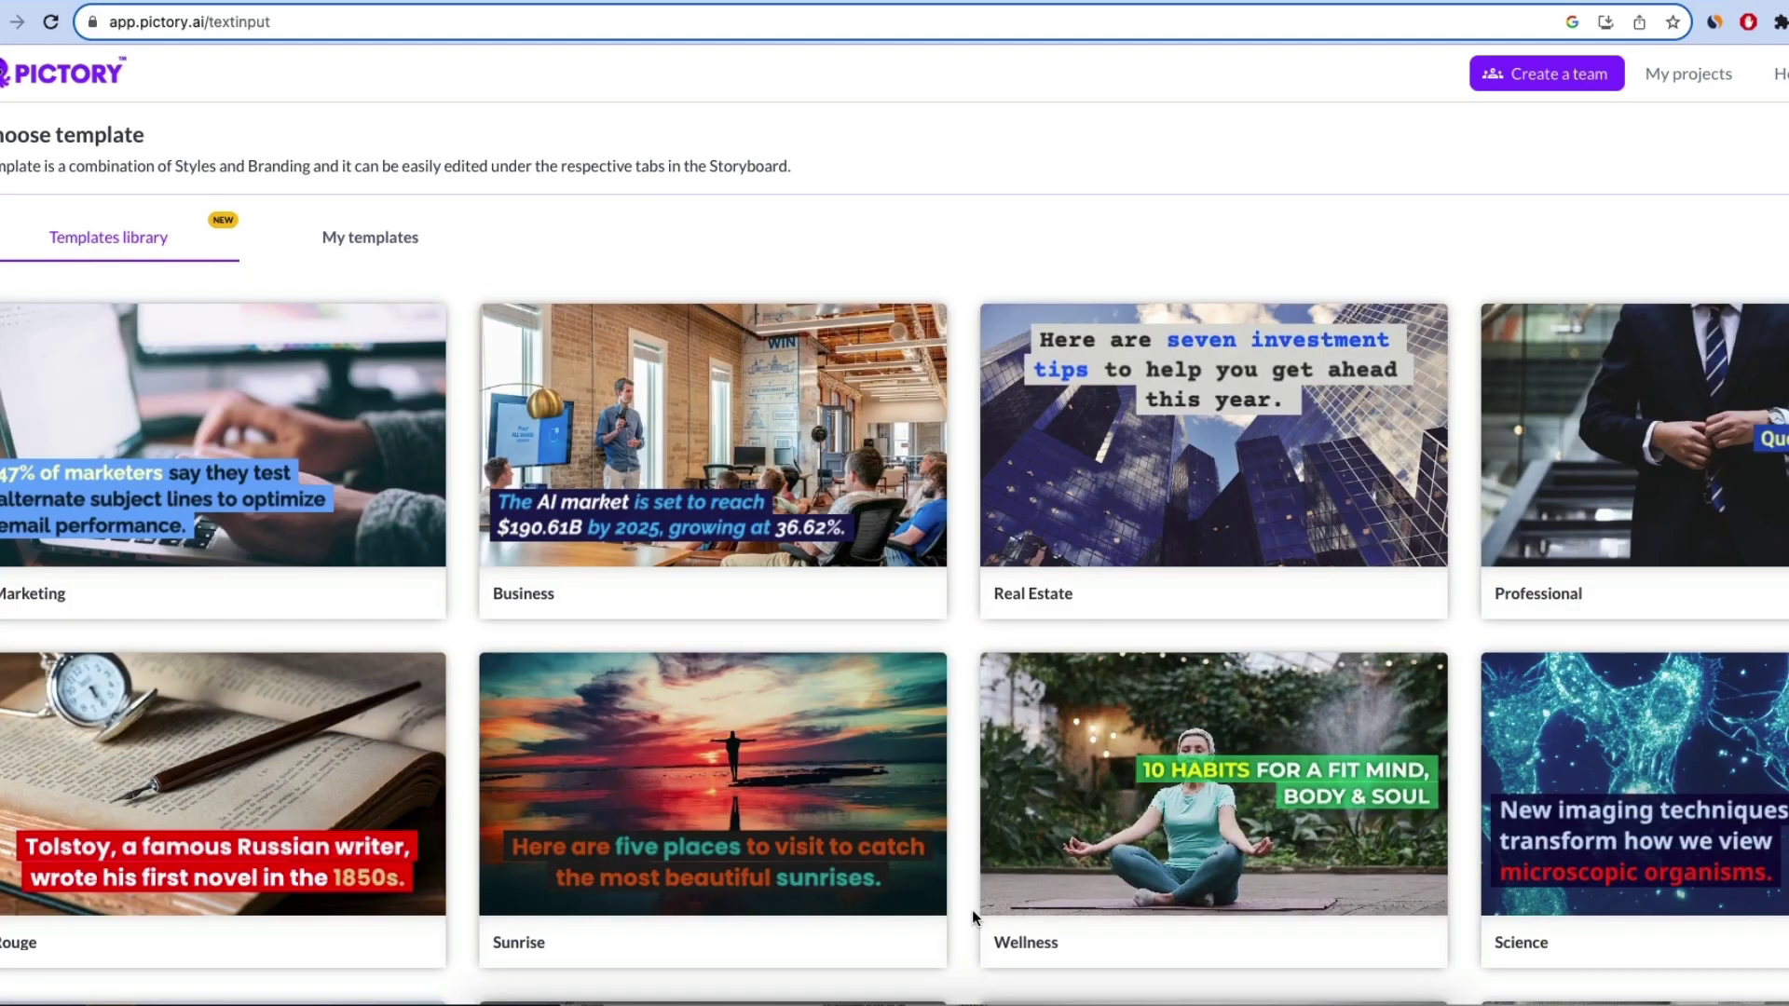
pyautogui.moveTo(1704, 473)
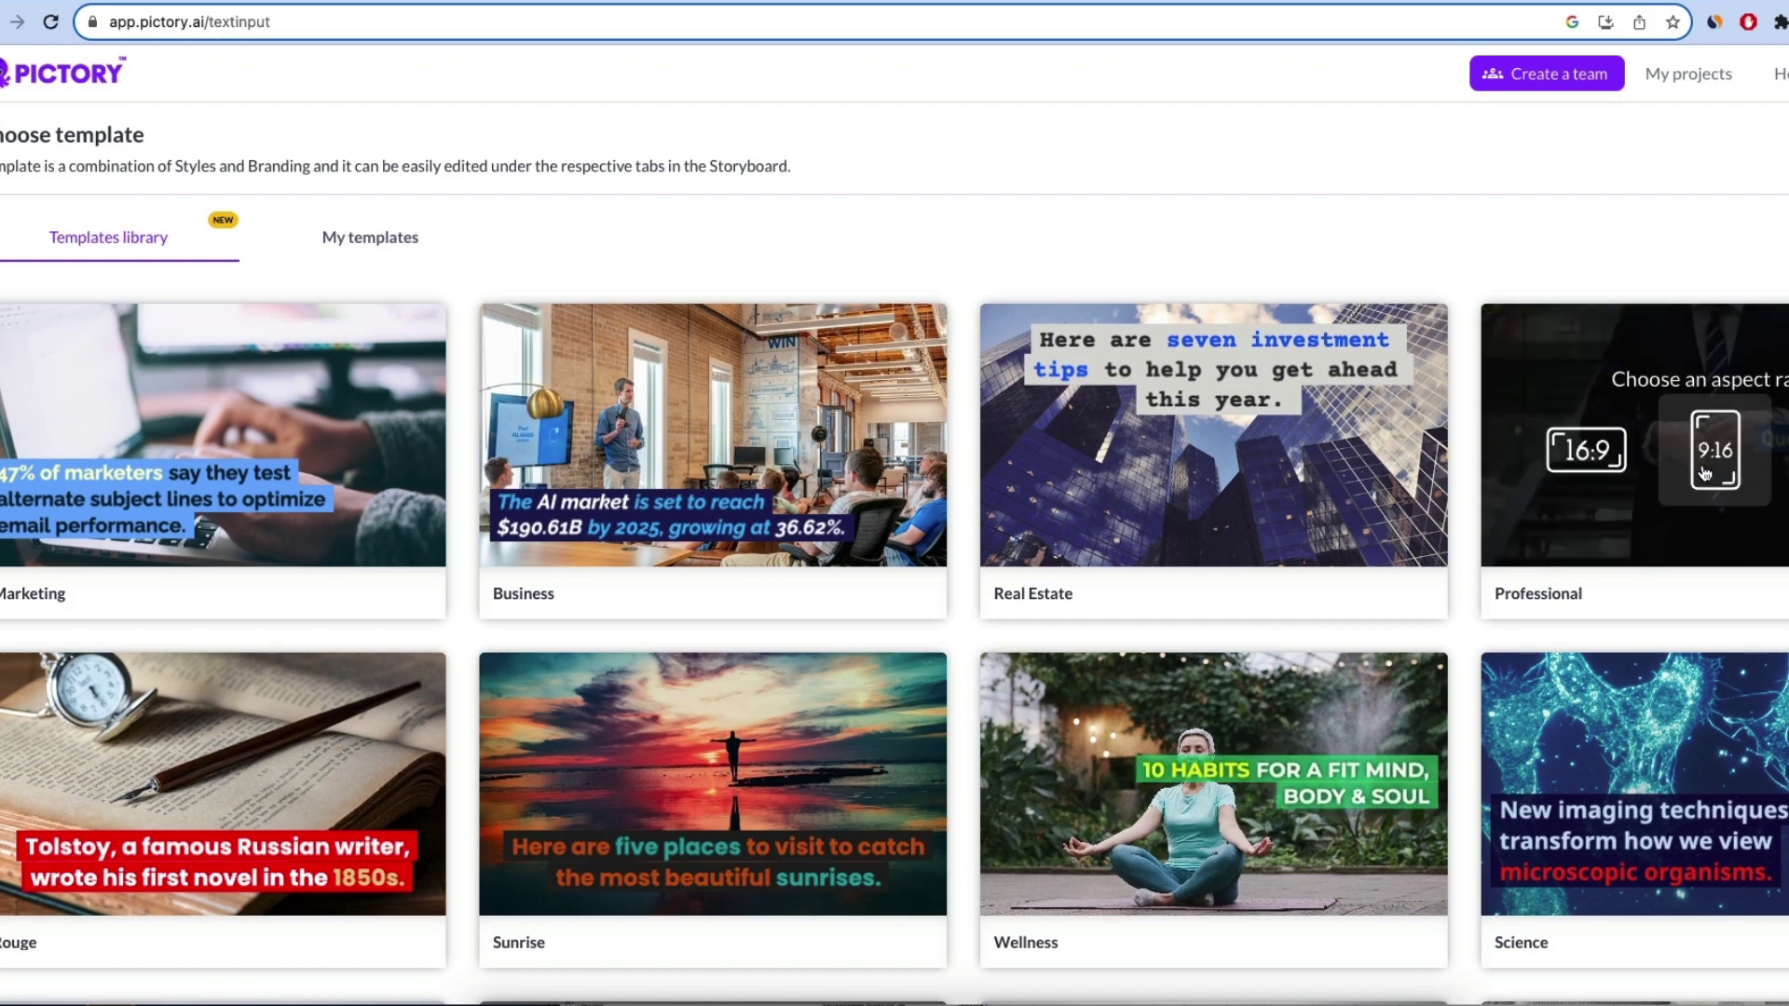
pyautogui.click(713, 449)
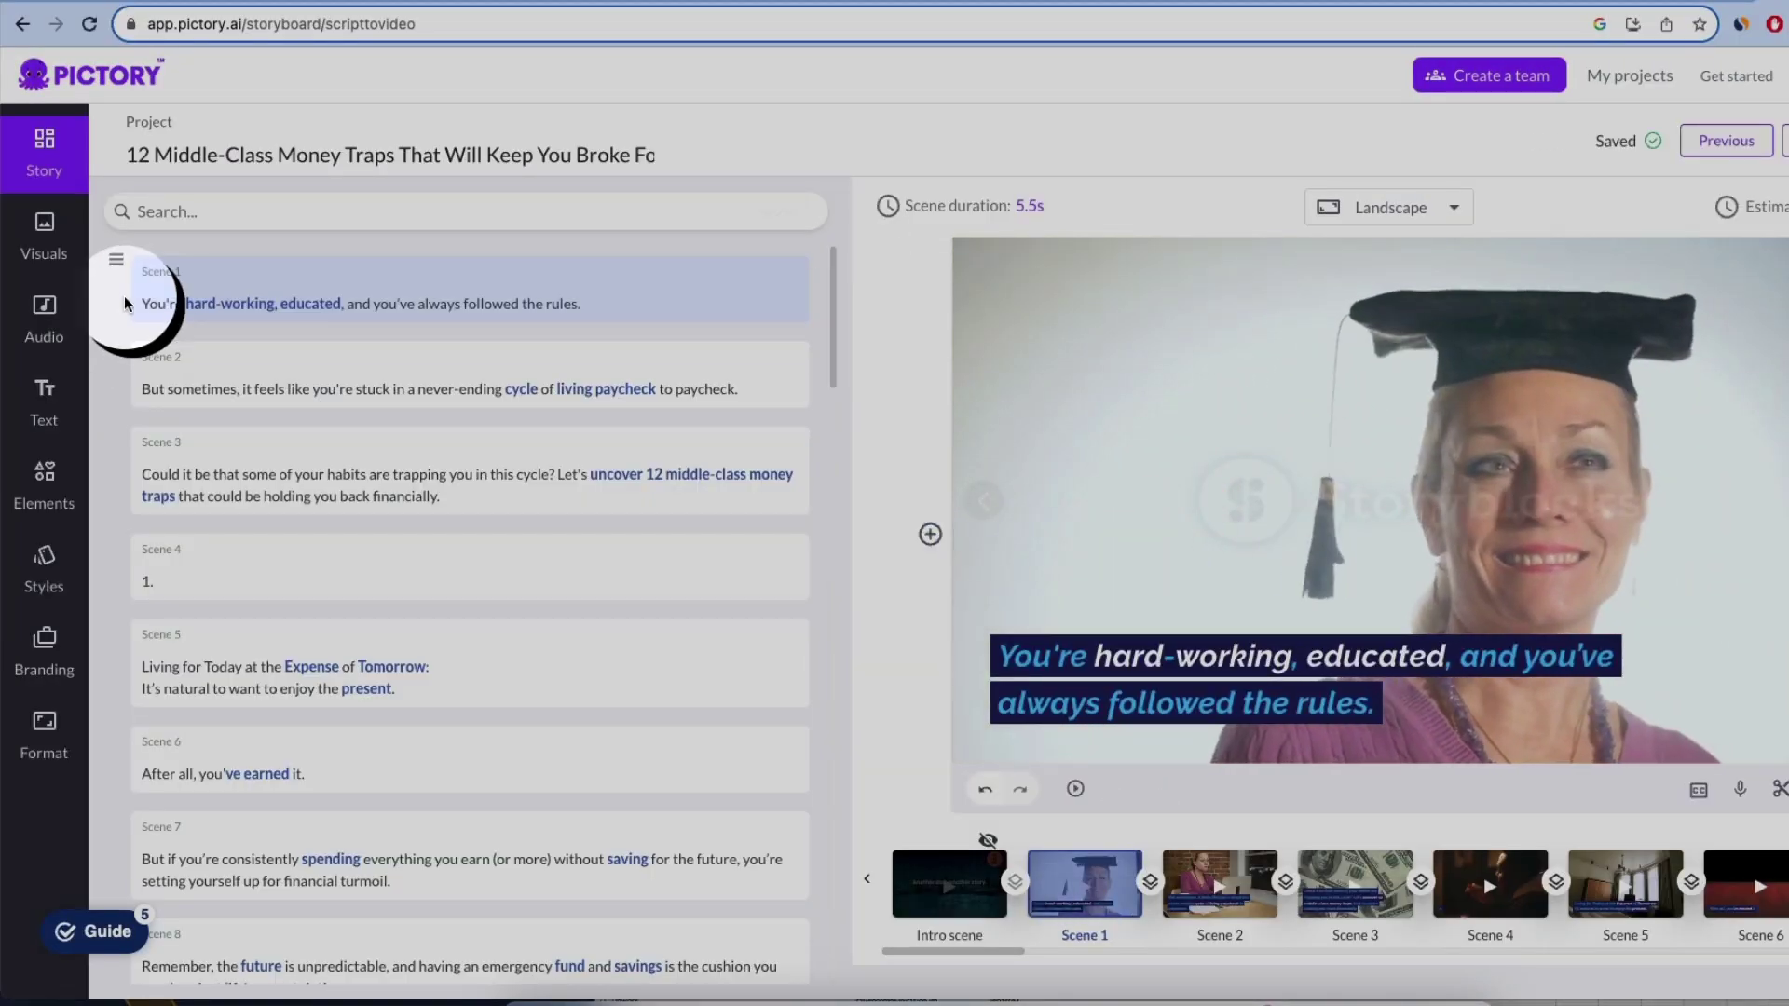
# Split scene 3 so that "Let's uncover 12 middle-class money traps" begins a separate scene.
pyautogui.scroll(-2, 471, 423)
pyautogui.click(559, 328)
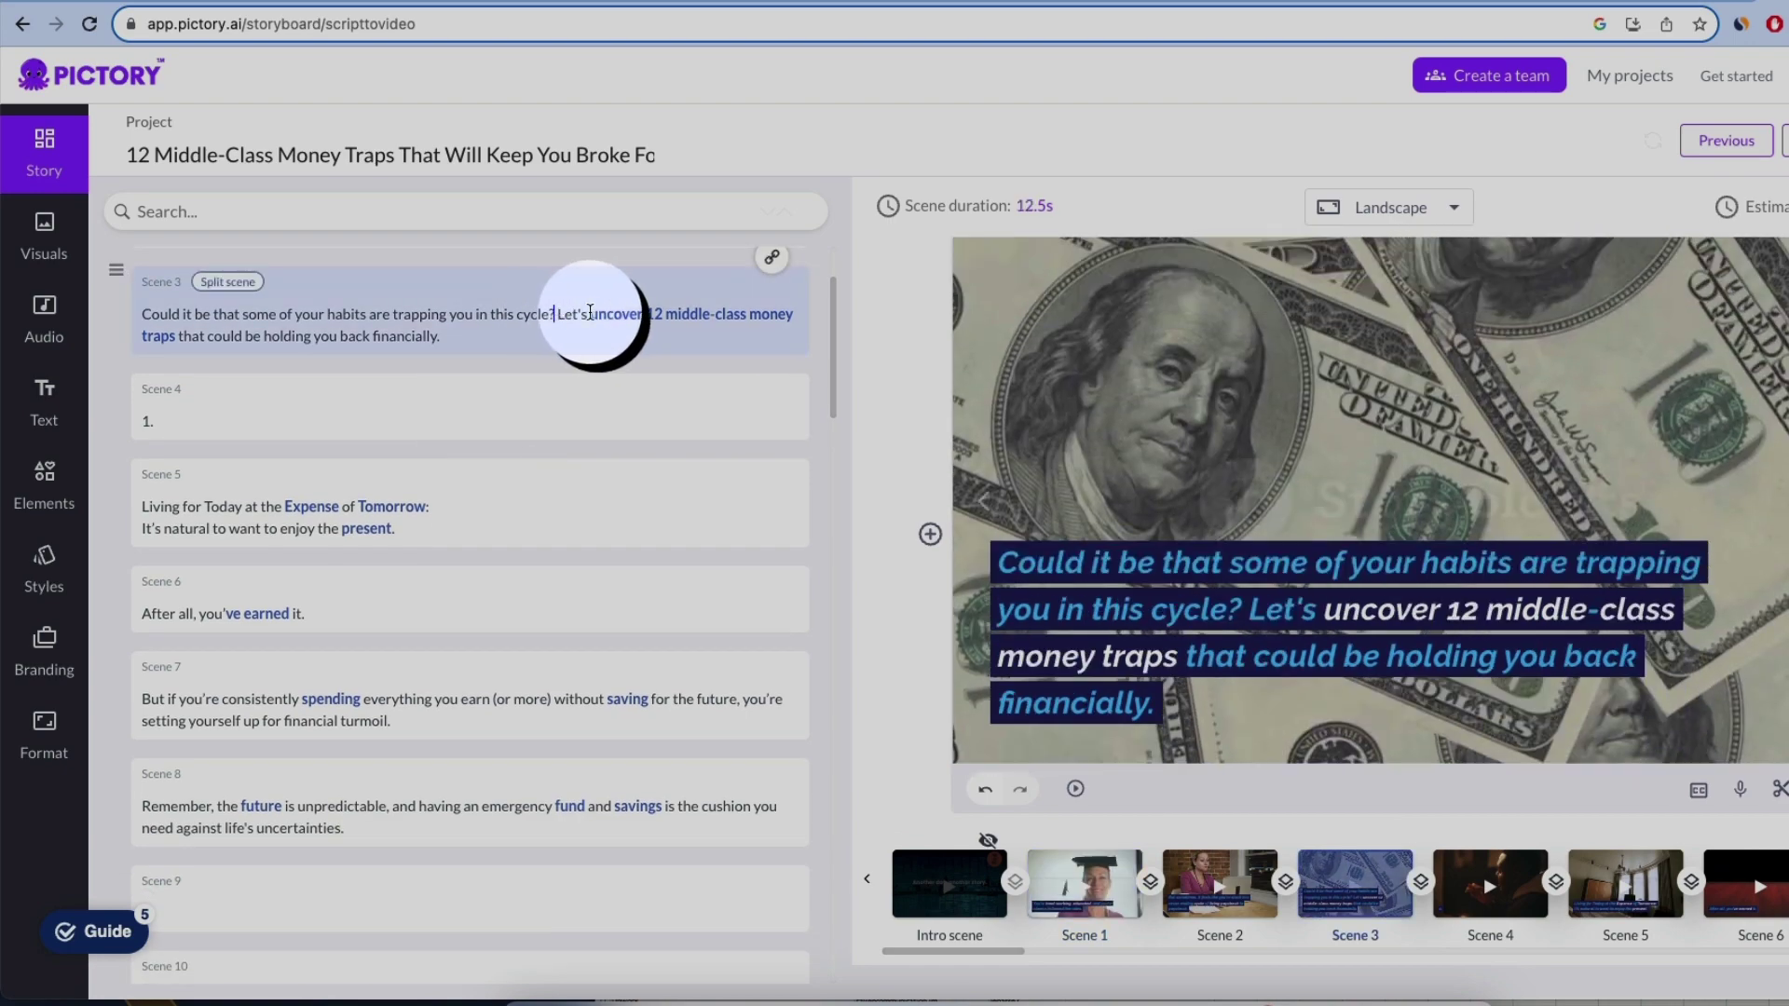
pyautogui.click(245, 281)
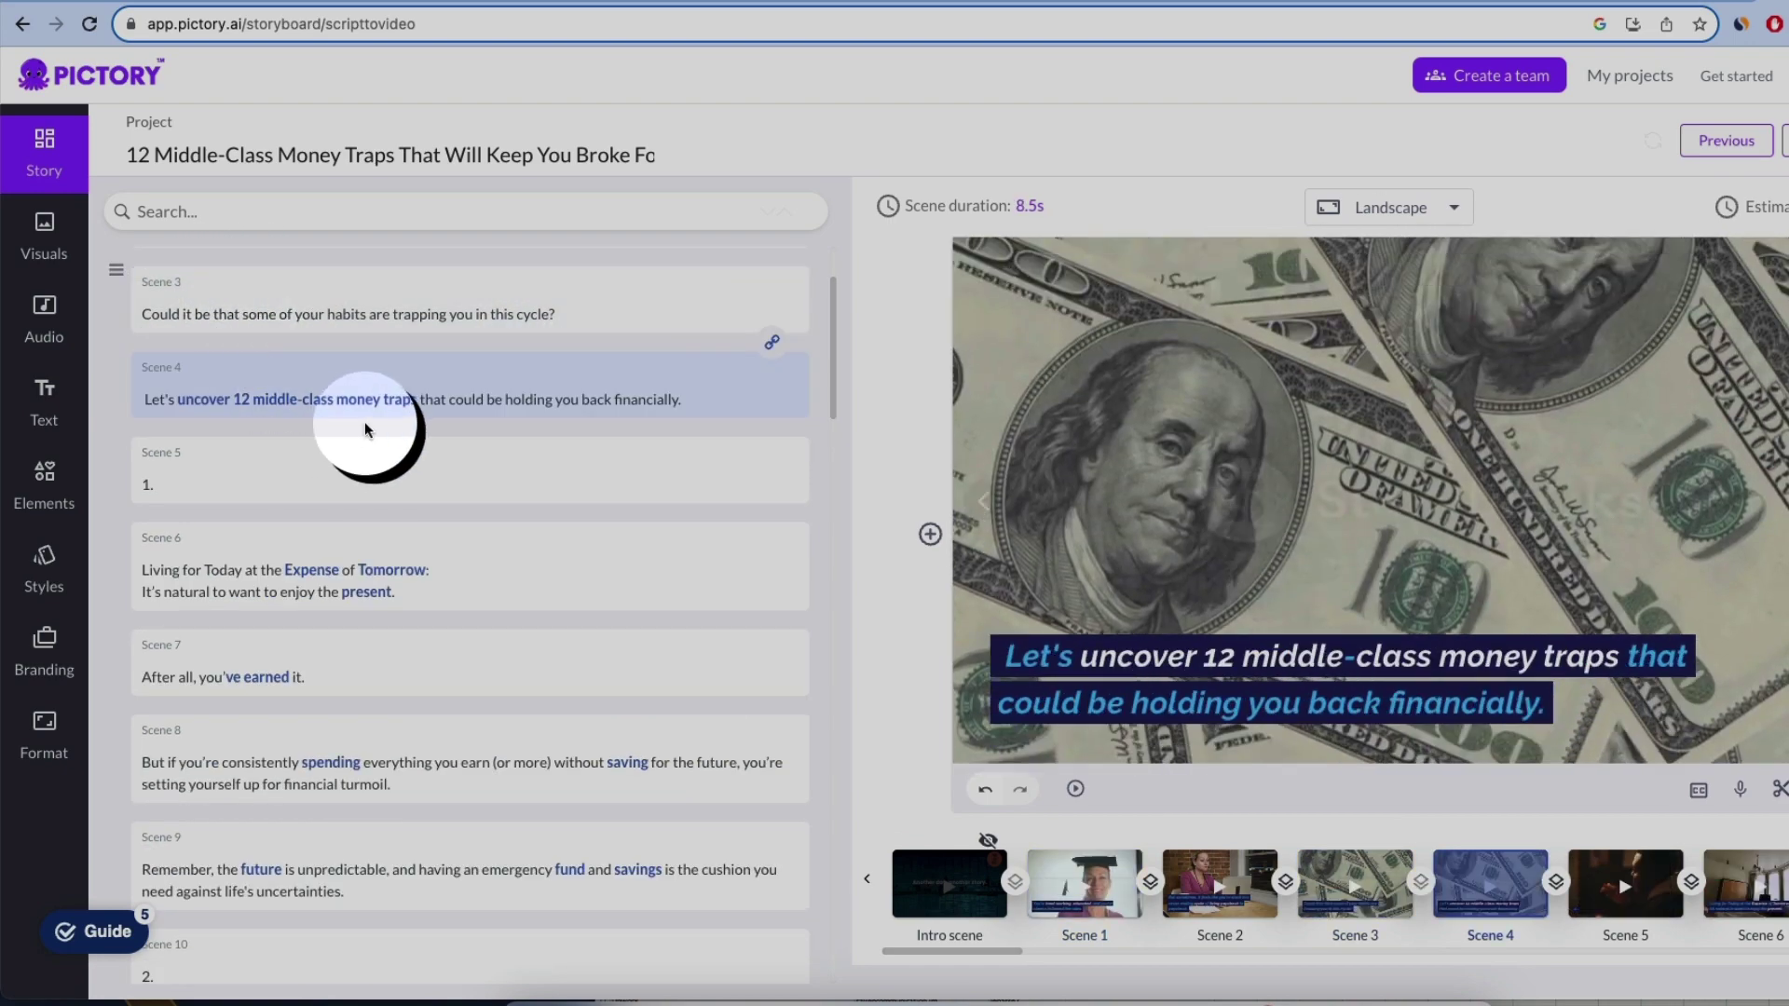
# Split the "New Car Syndrome" scene into three, breaking before "But did you know" and before "Buying a slightly used car".
pyautogui.scroll(-8, 651, 495)
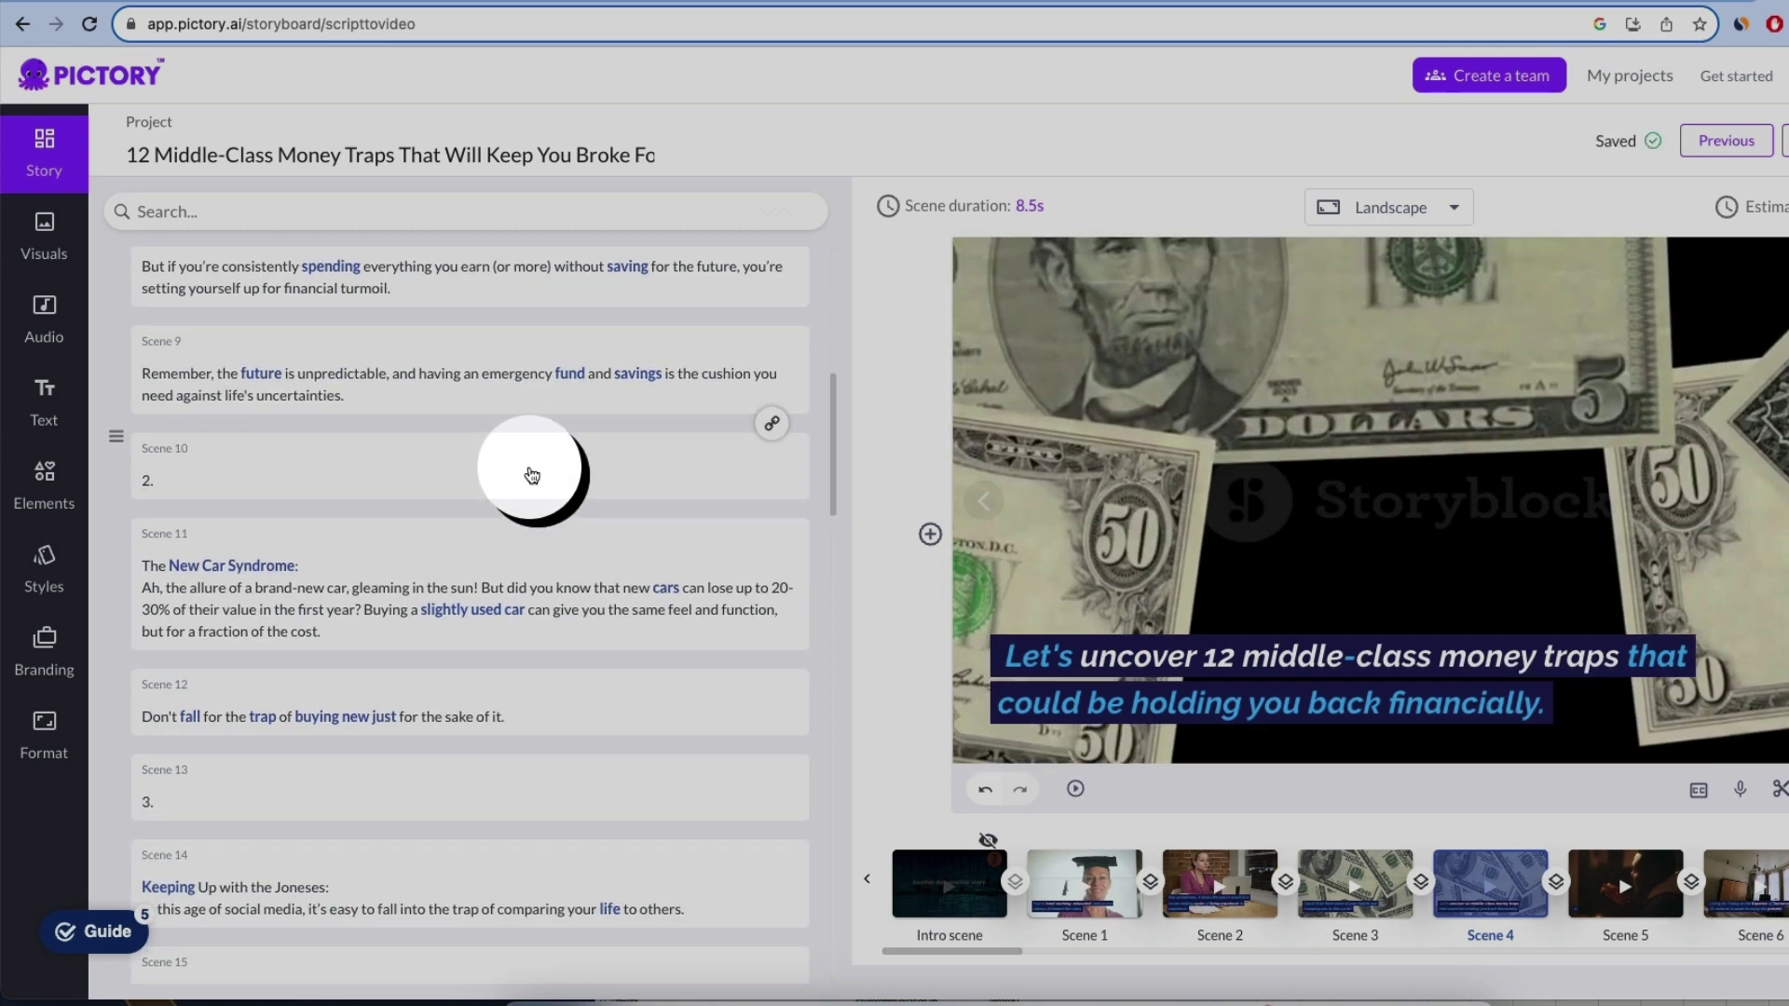
pyautogui.scroll(-2, 532, 476)
pyautogui.click(483, 480)
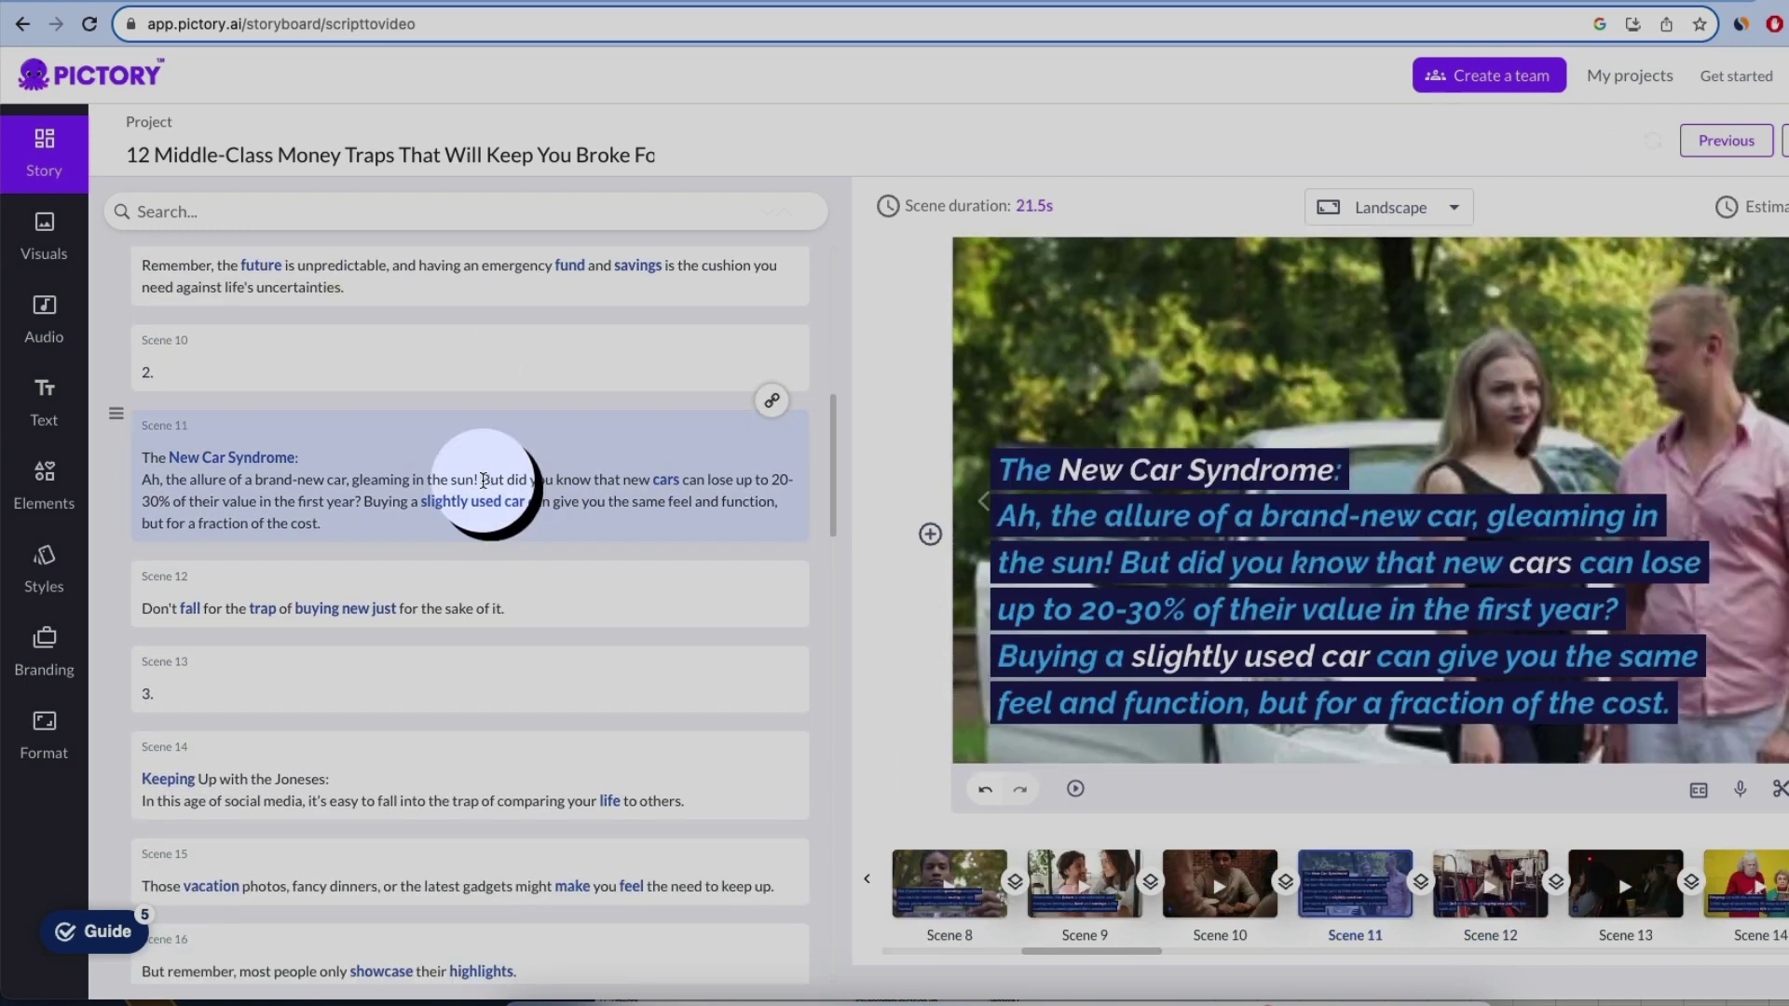
pyautogui.click(245, 429)
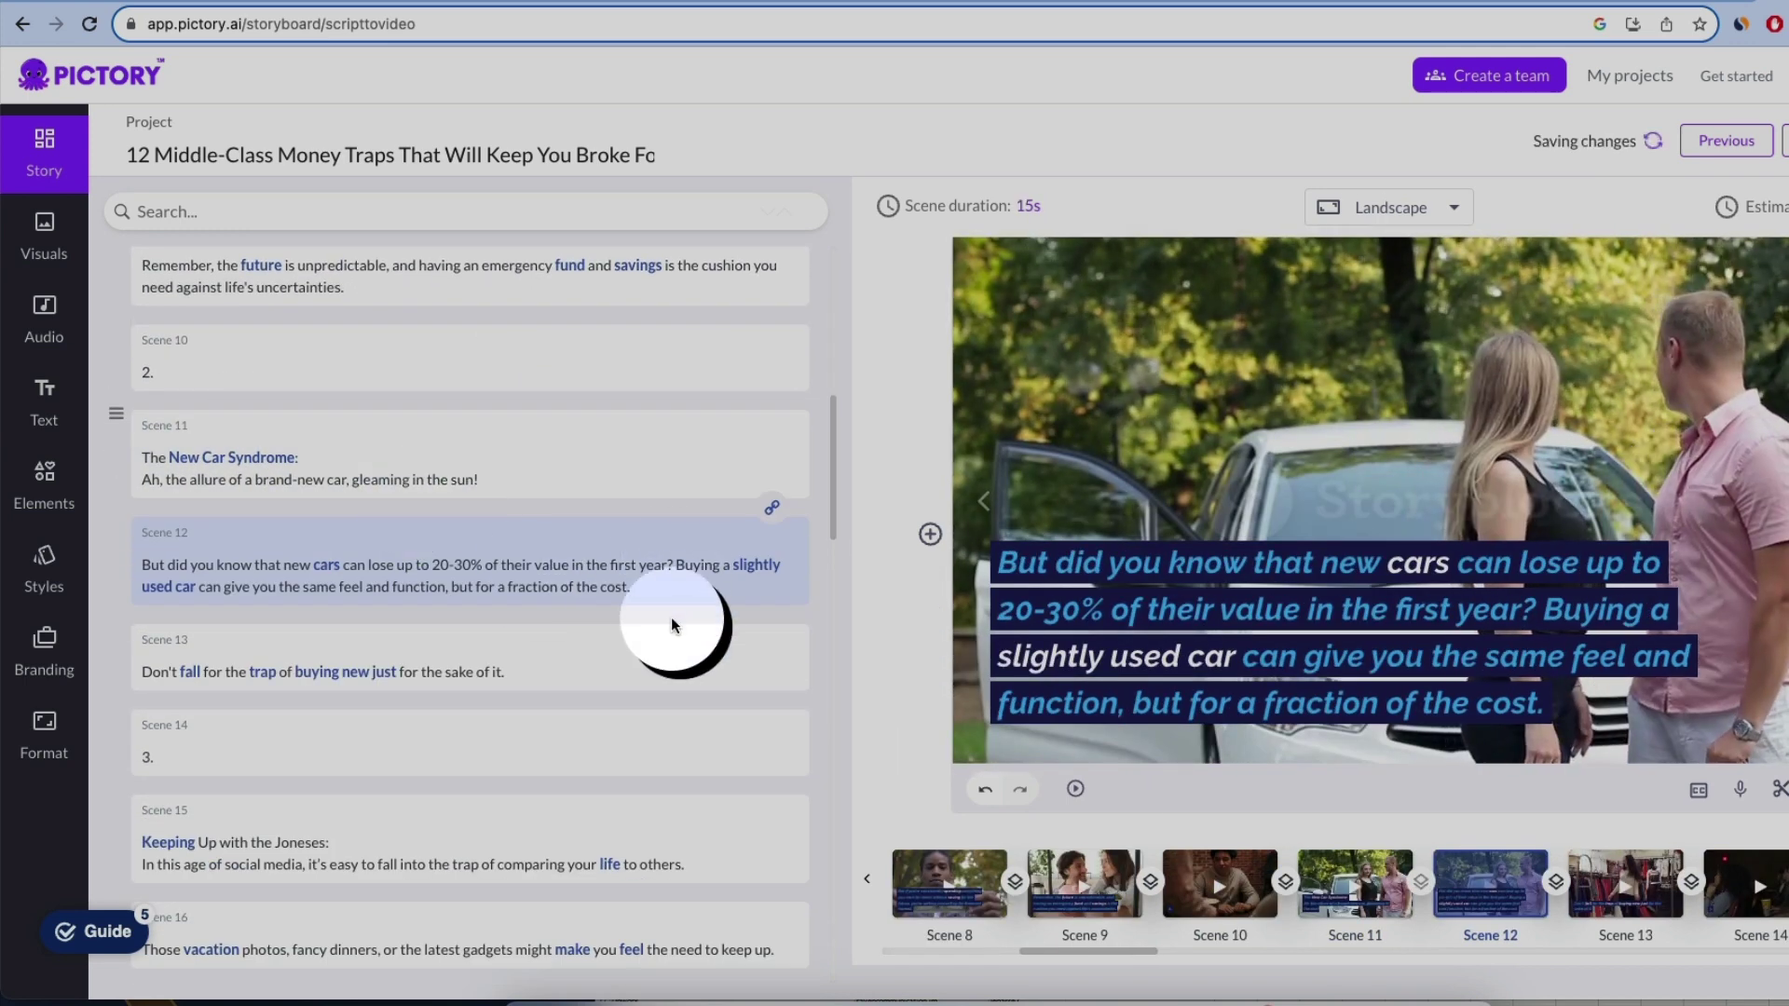
pyautogui.click(281, 539)
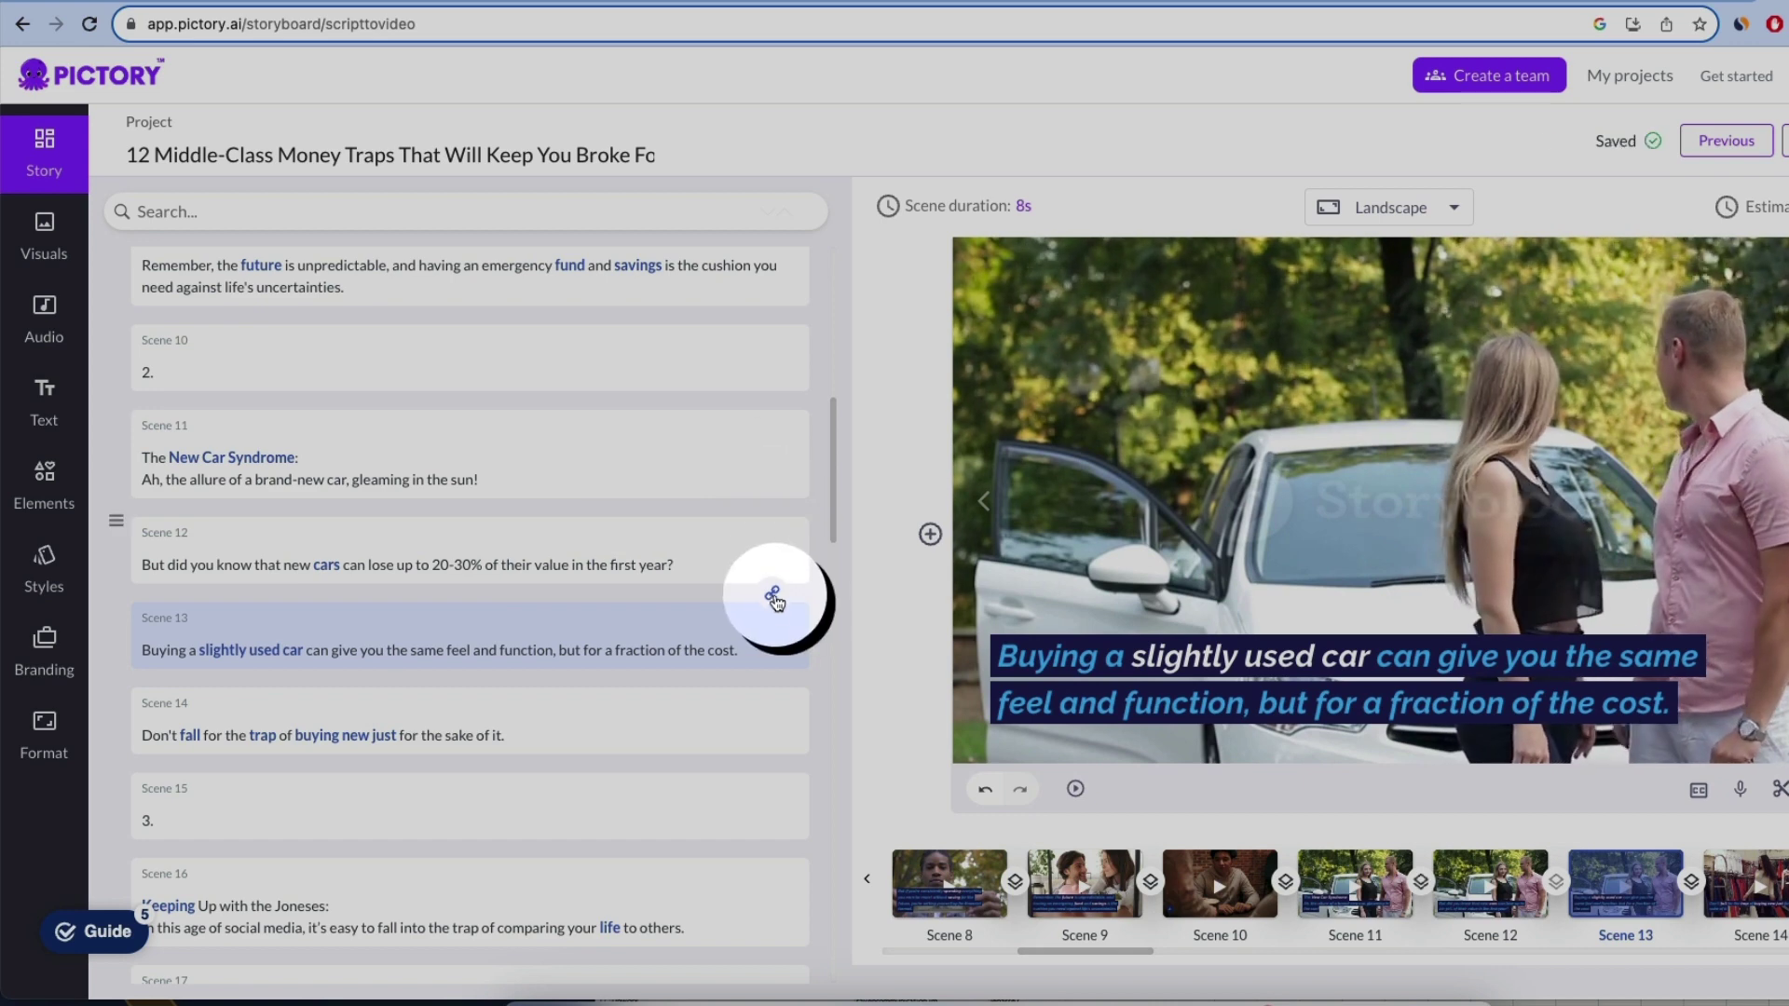
# Split the scene about the $5 daily expense so that "It's essential to track all expenses" begins a separate scene.
pyautogui.scroll(-3, 559, 639)
pyautogui.scroll(-20, 556, 639)
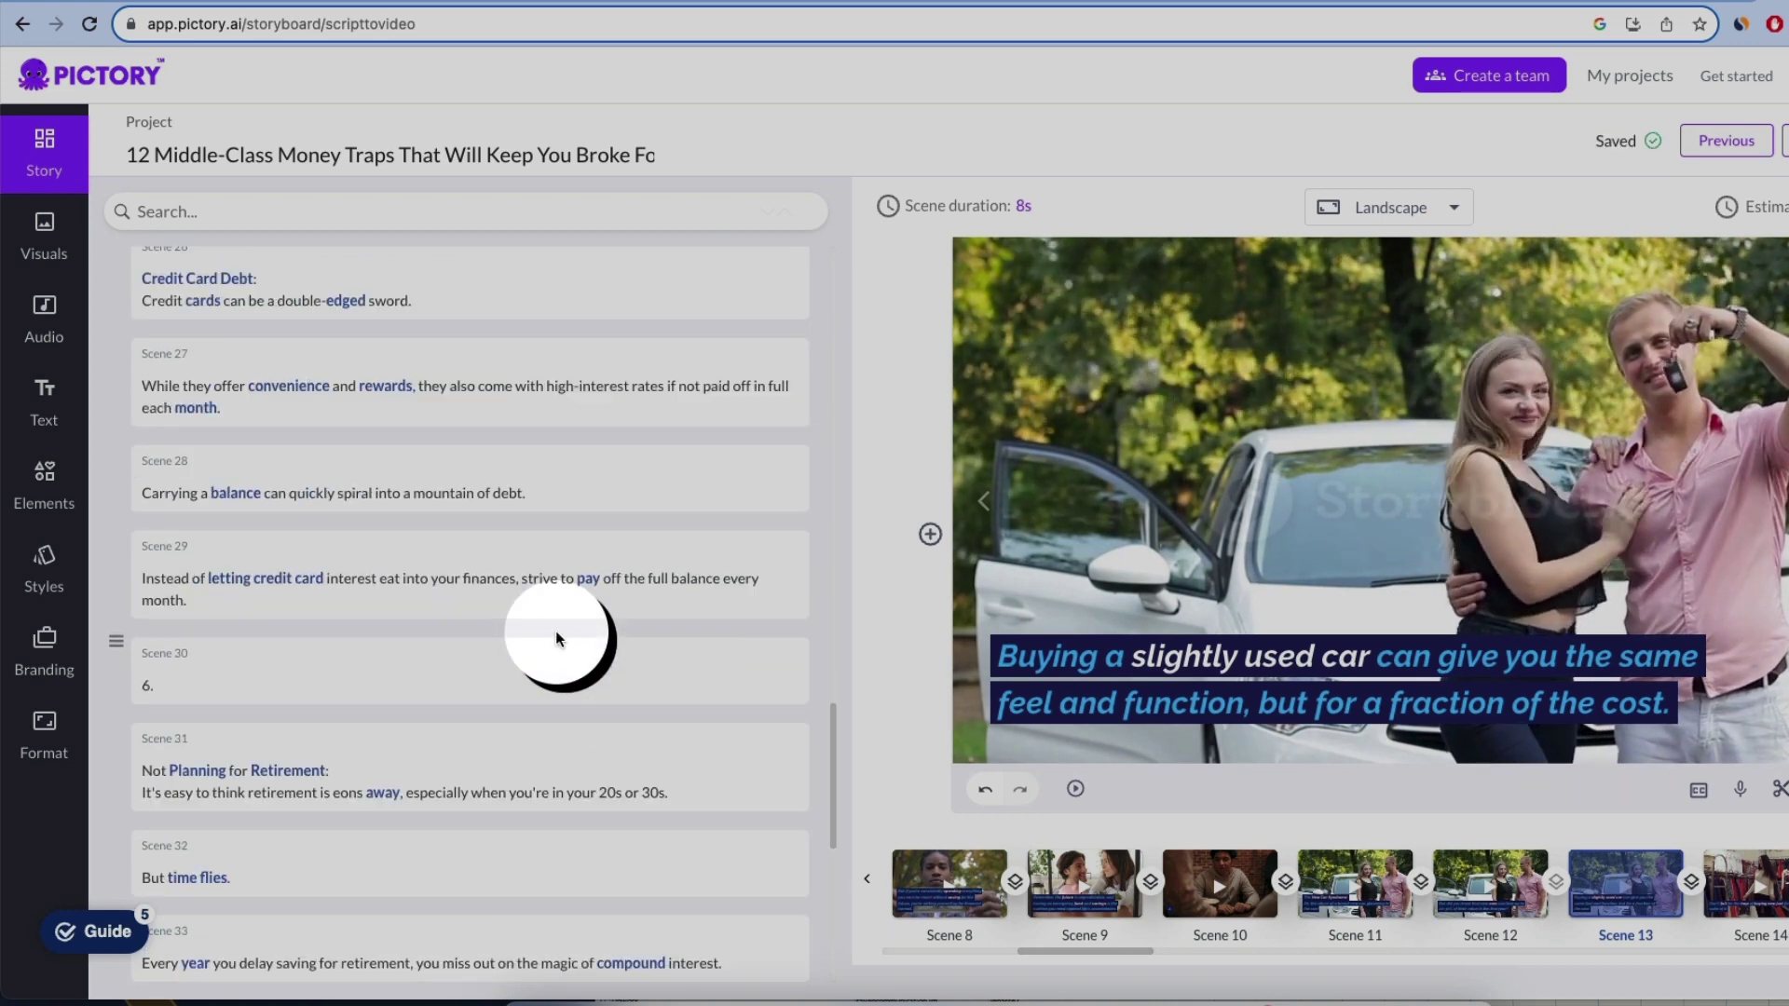
pyautogui.scroll(-5, 559, 639)
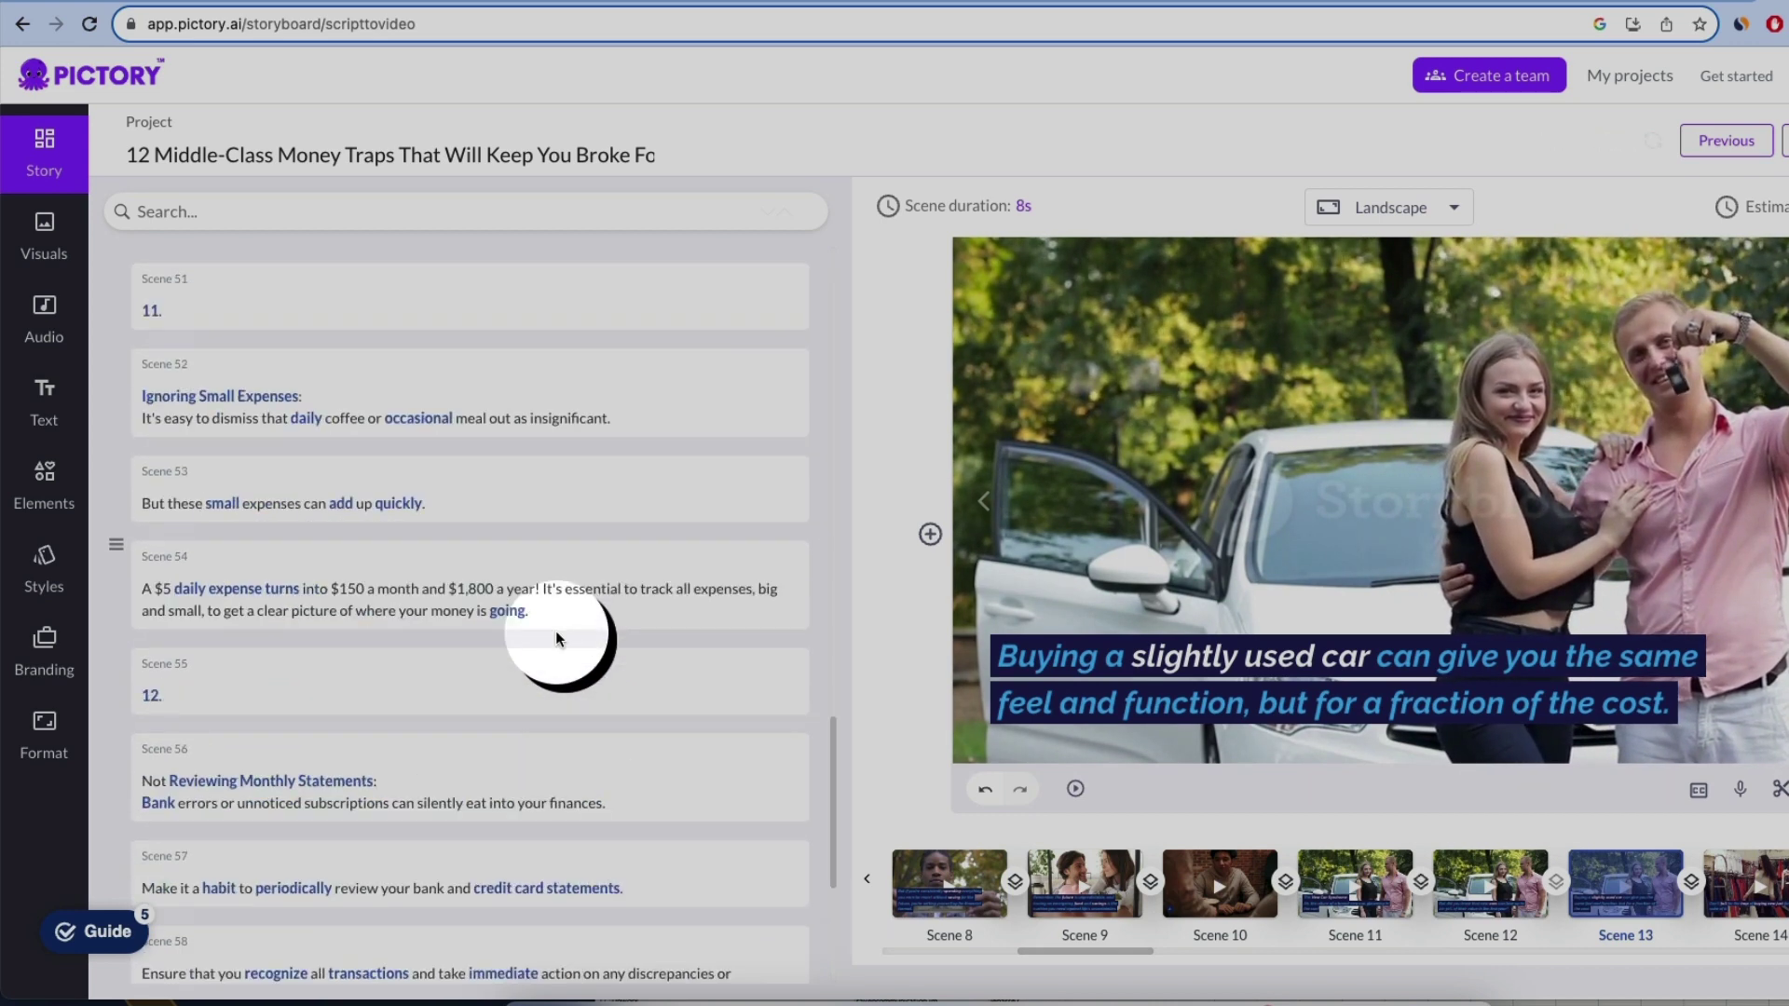
pyautogui.click(546, 602)
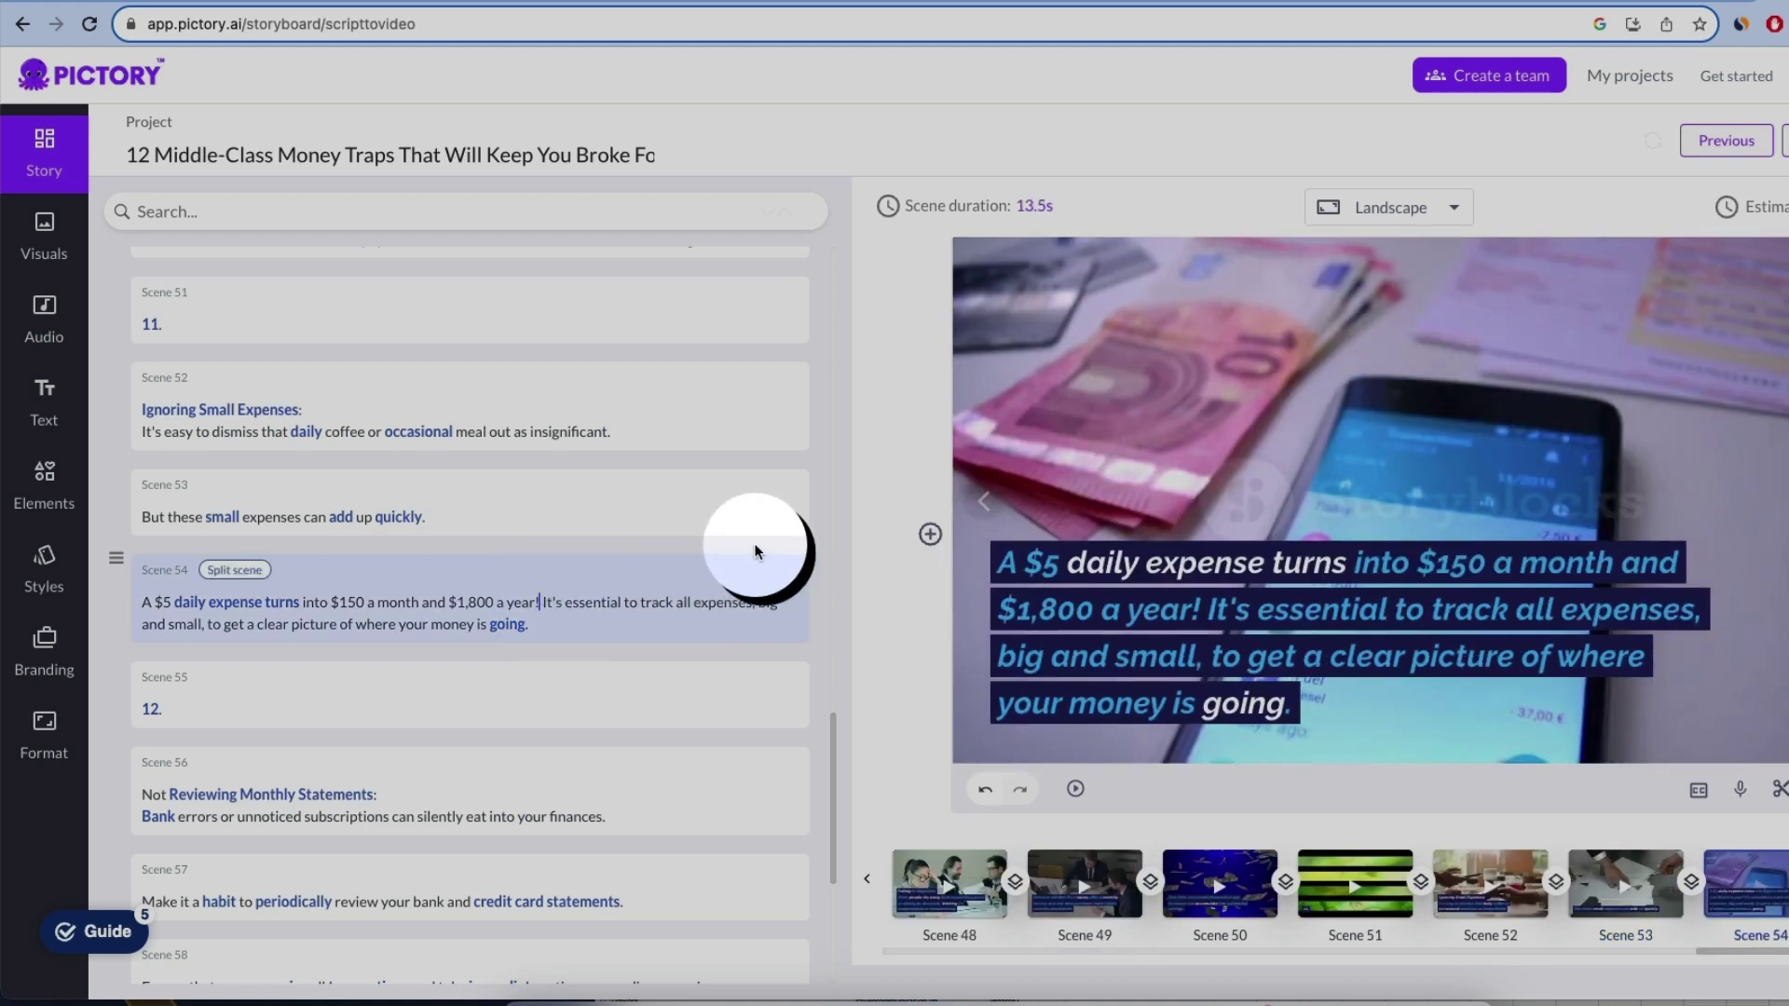
pyautogui.click(271, 579)
# Replace scene 1's visual with the overhead clip of a person with a laptop among papers, found with the keyword "educated".
pyautogui.scroll(-5, 571, 611)
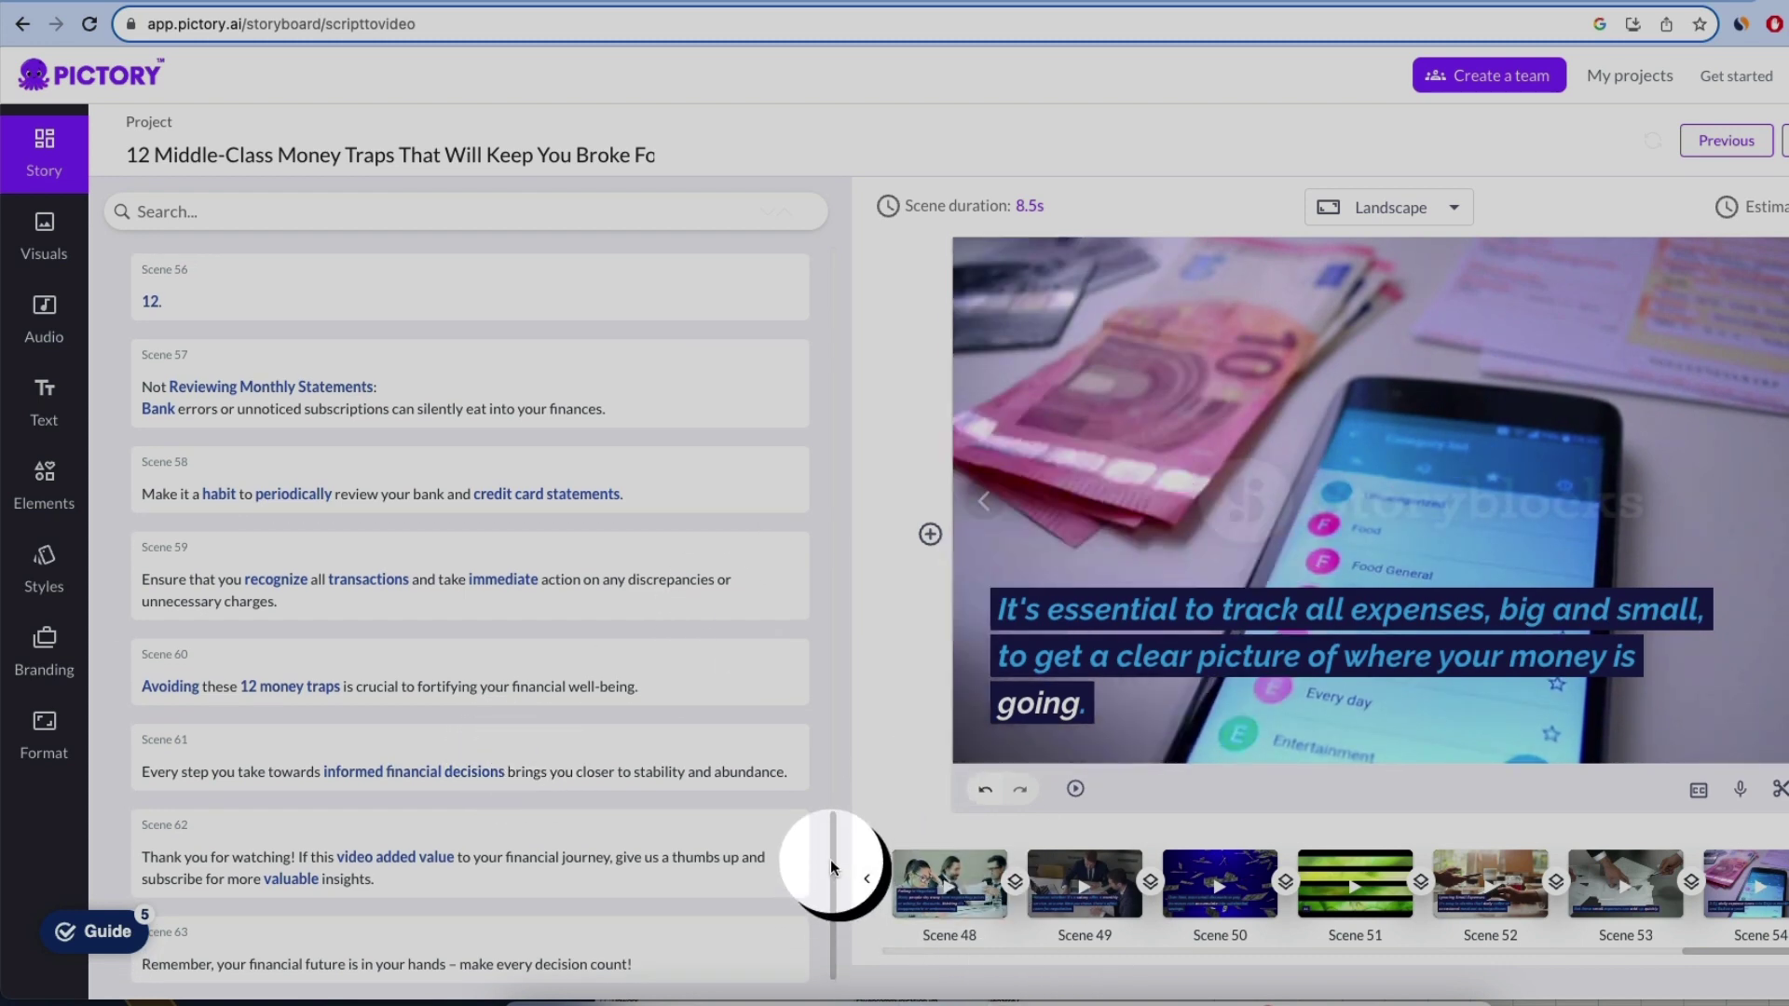
pyautogui.click(867, 880)
pyautogui.click(868, 880)
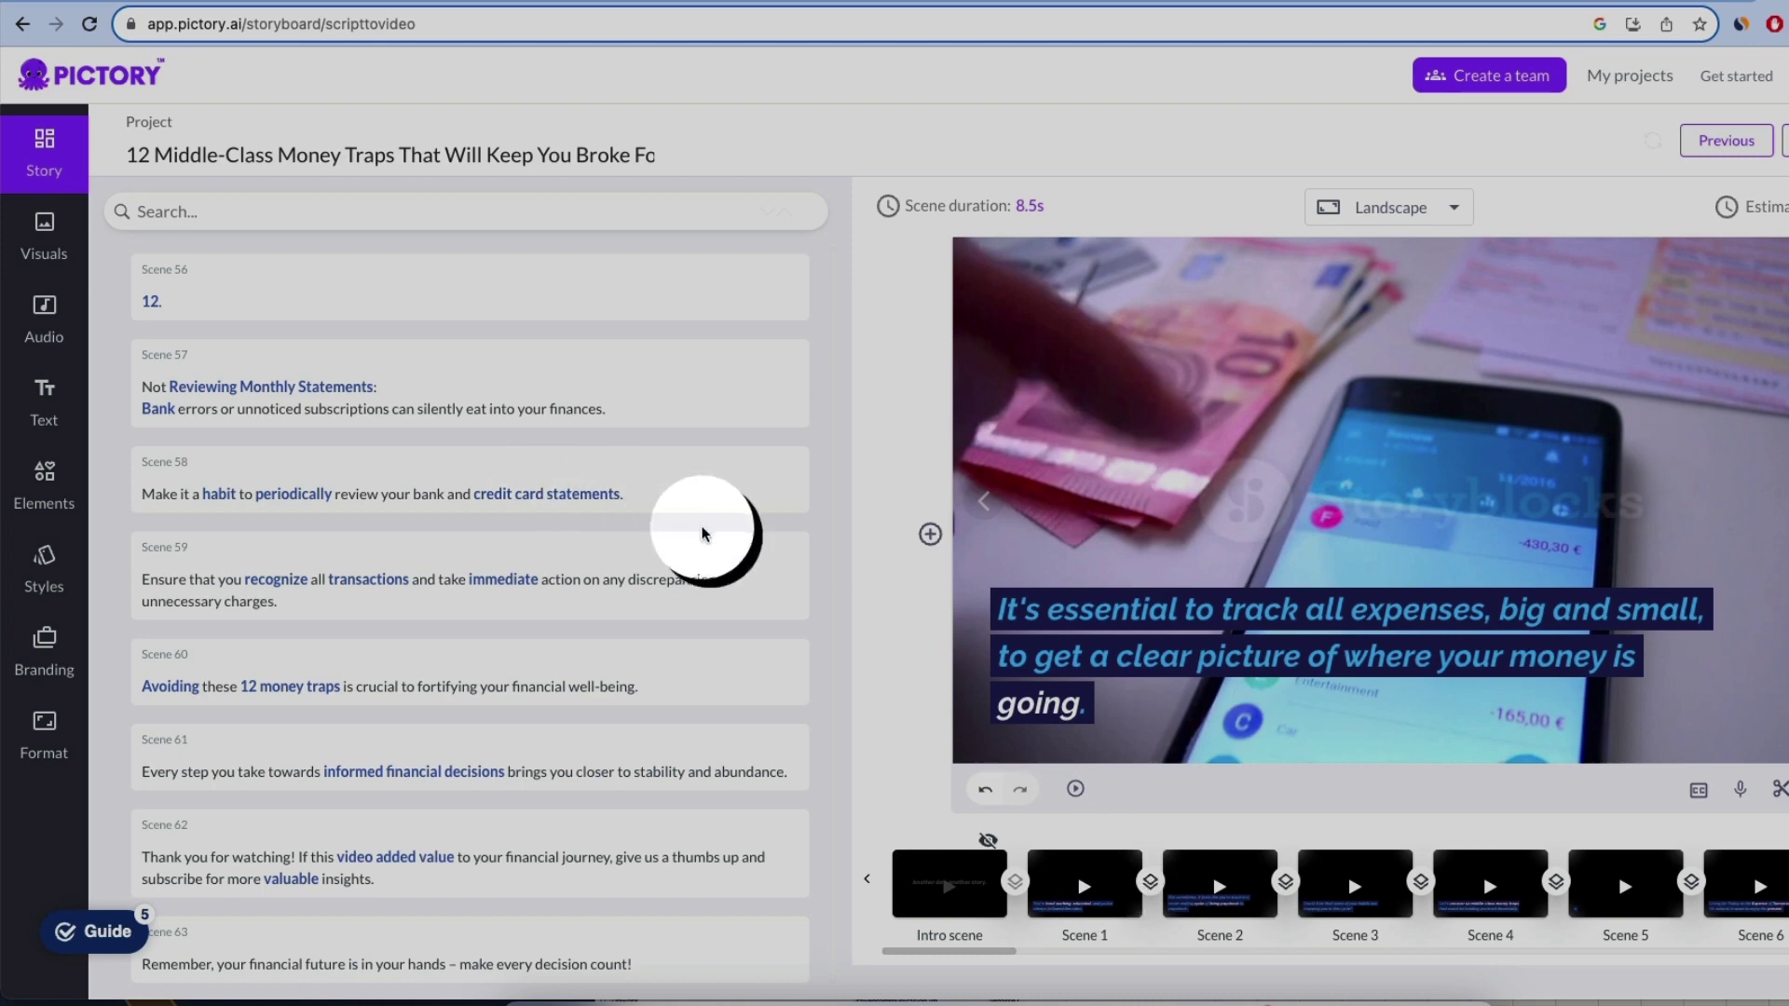
pyautogui.click(1080, 871)
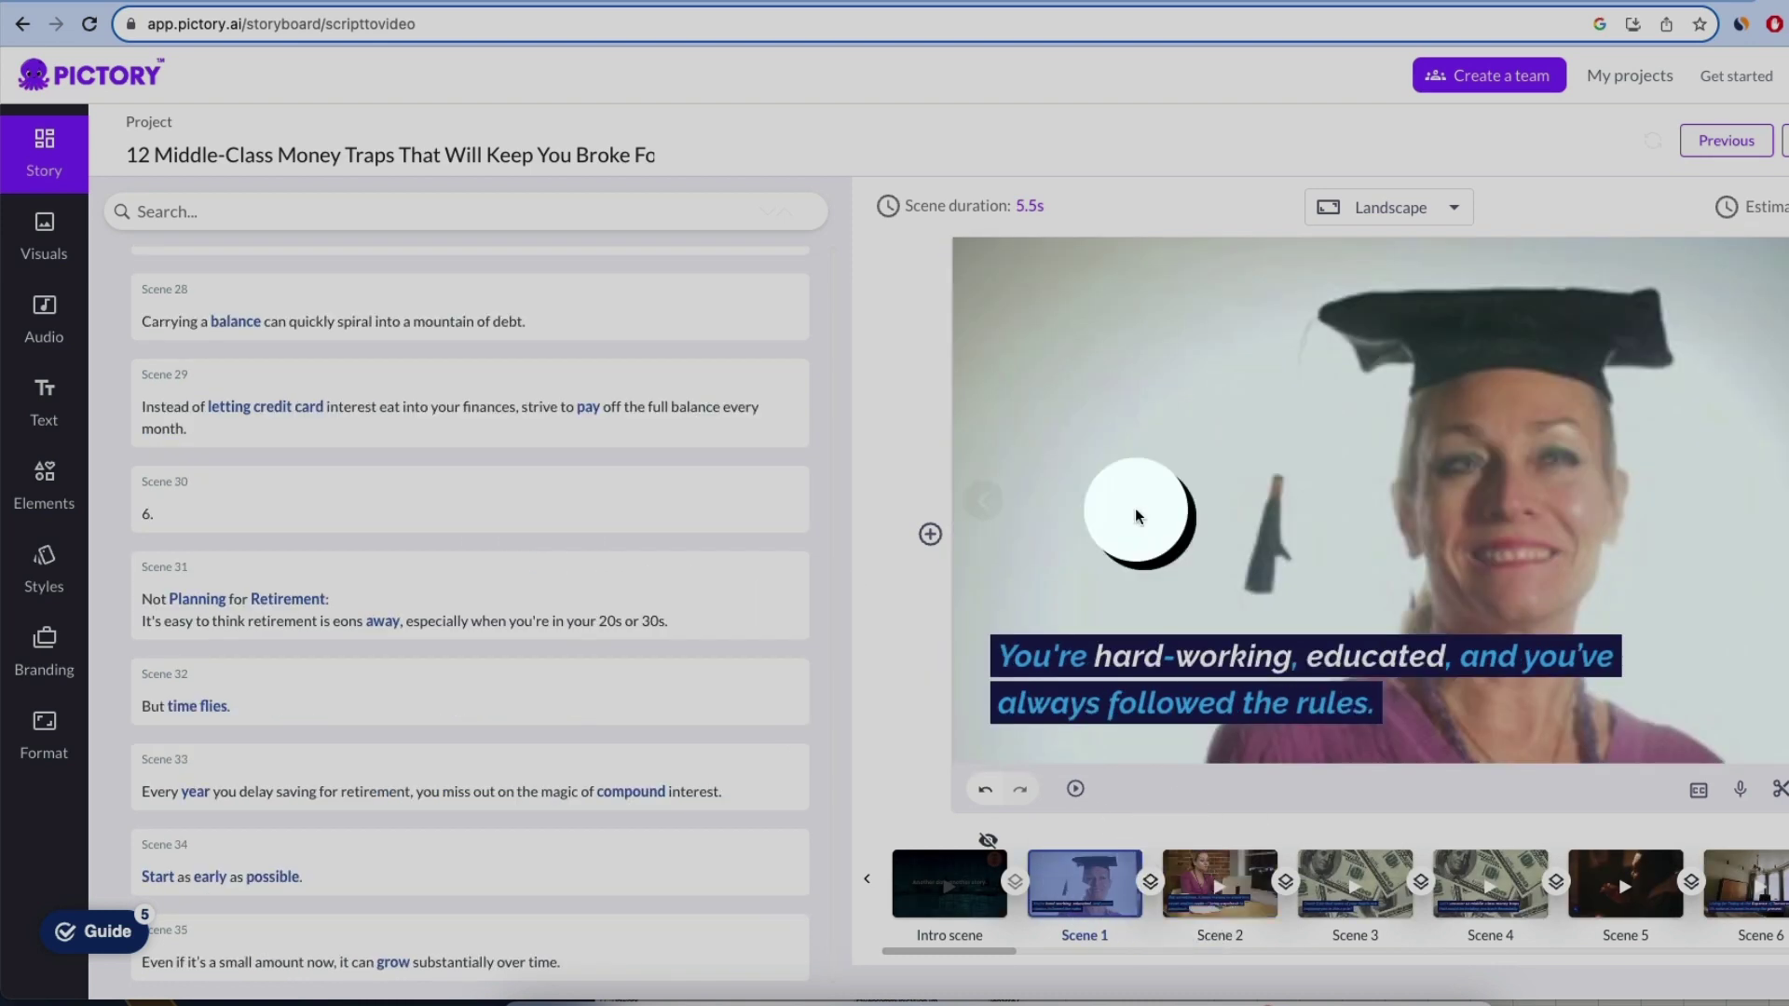
pyautogui.click(48, 244)
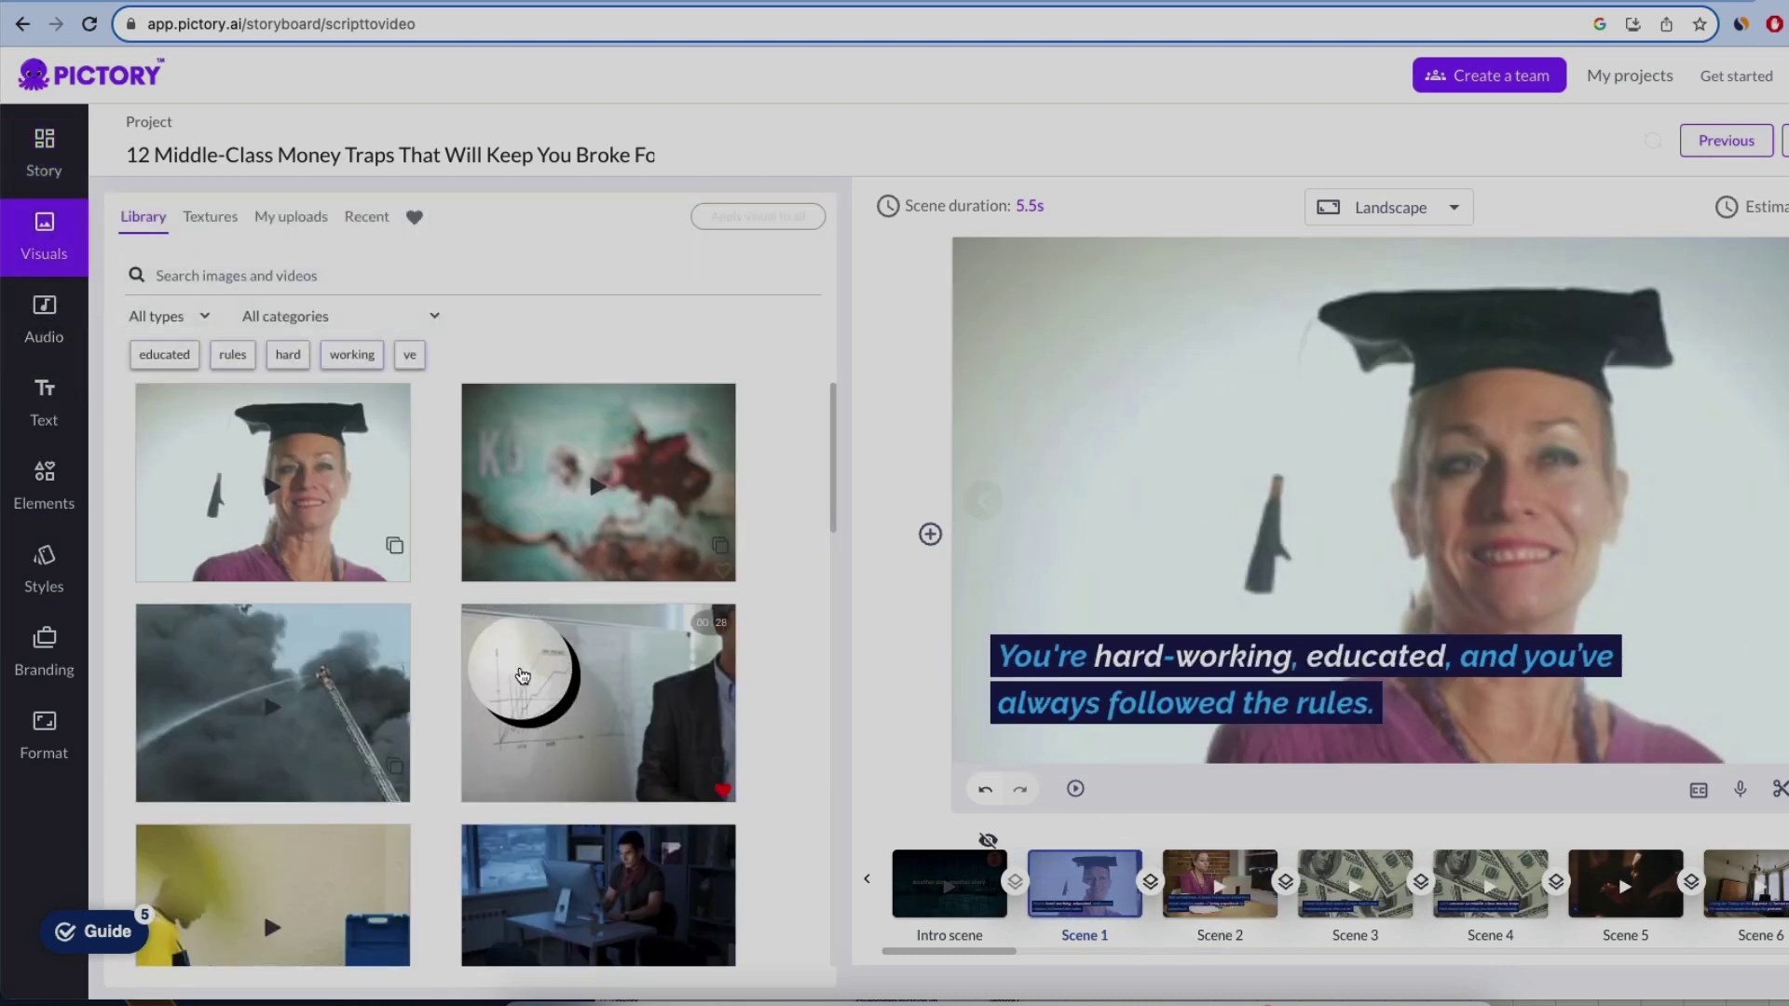
pyautogui.scroll(-10, 522, 675)
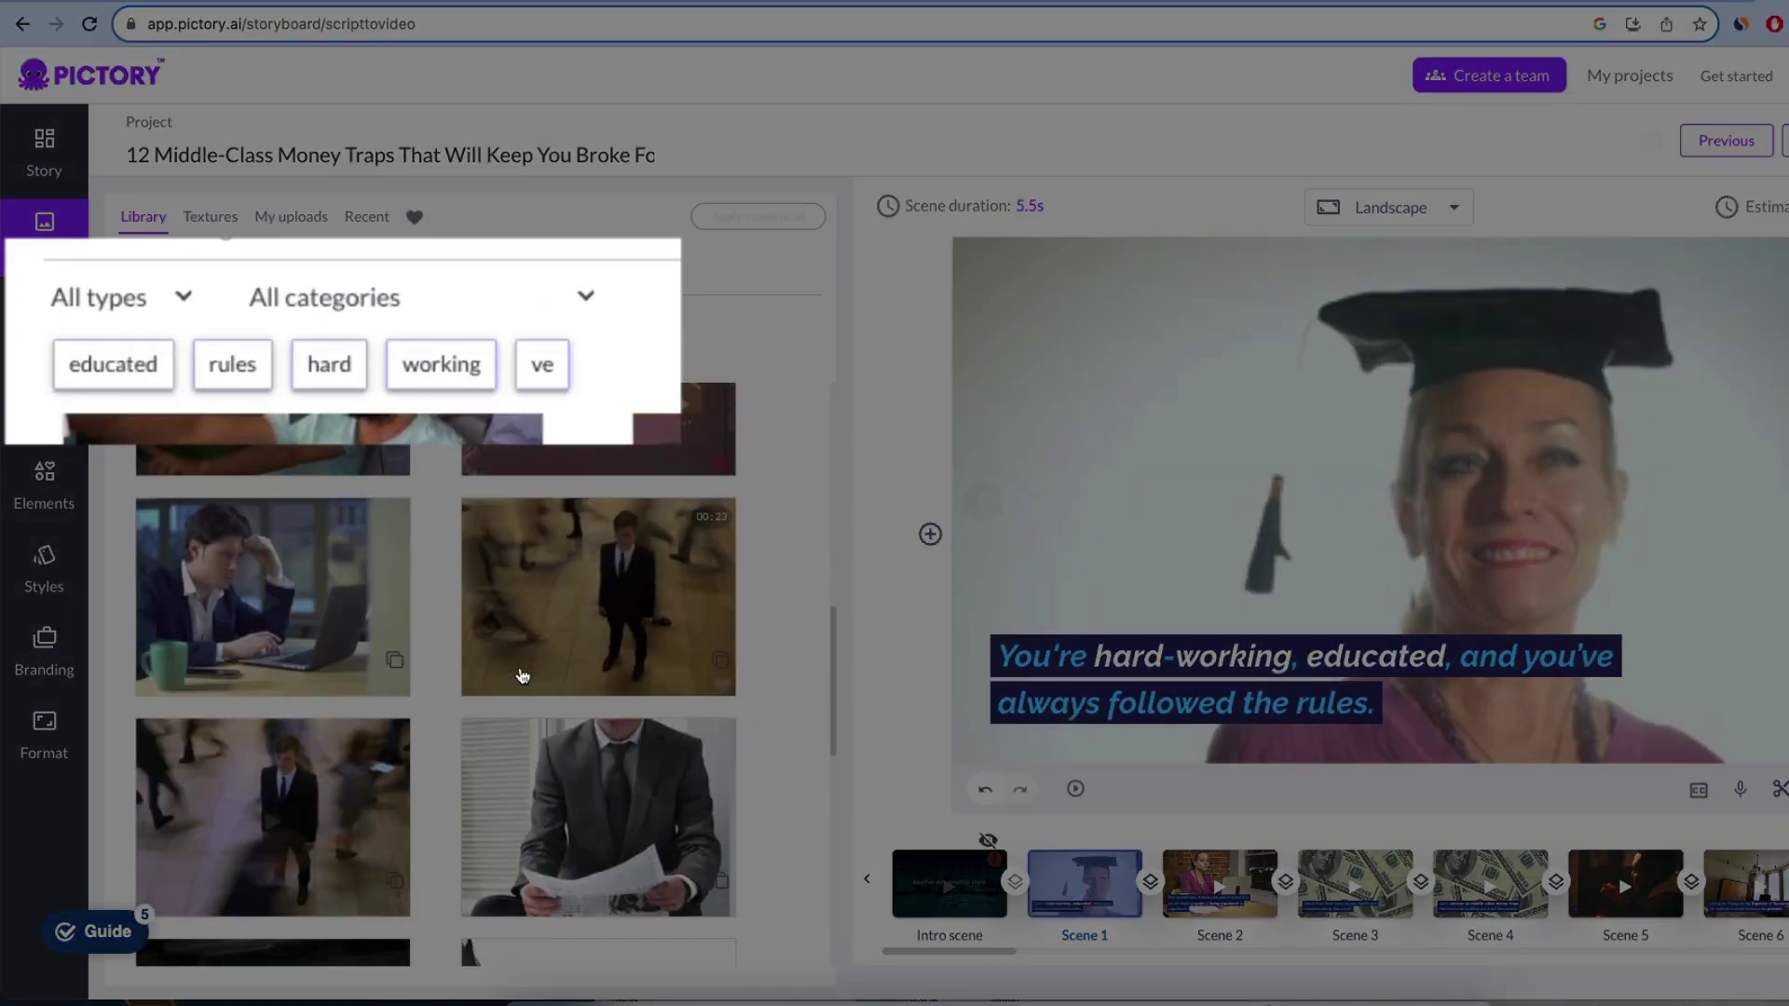
pyautogui.click(433, 385)
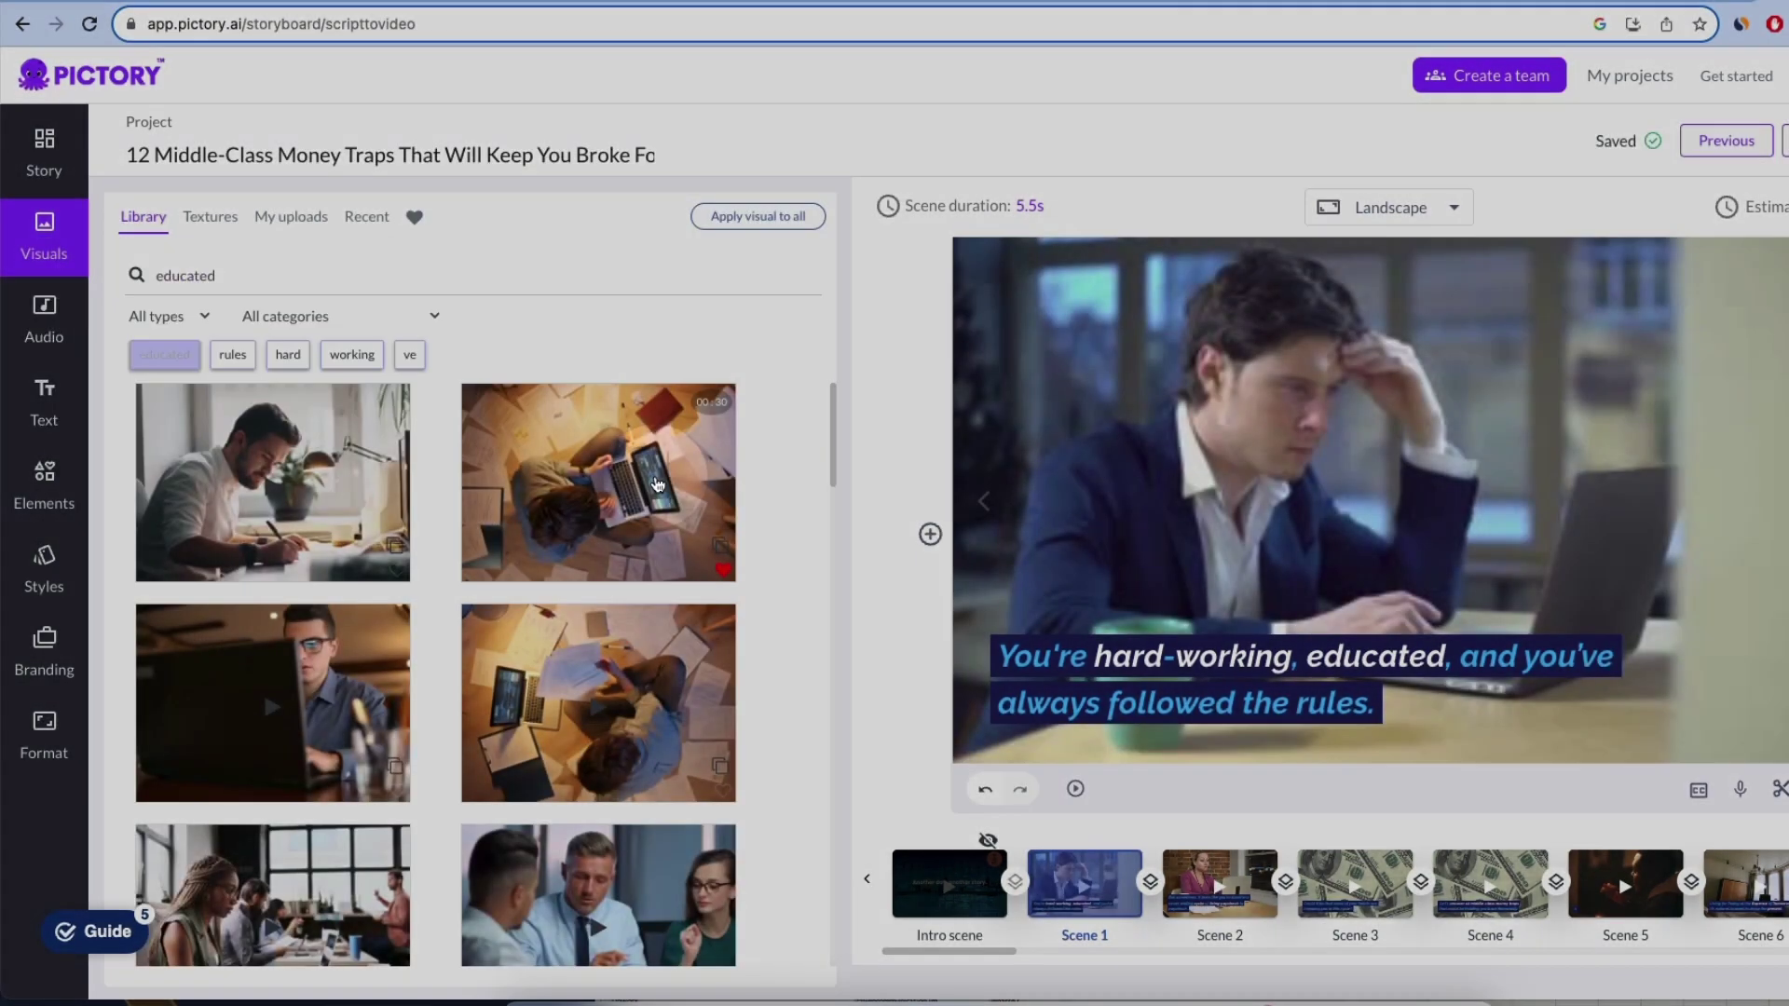
pyautogui.click(601, 542)
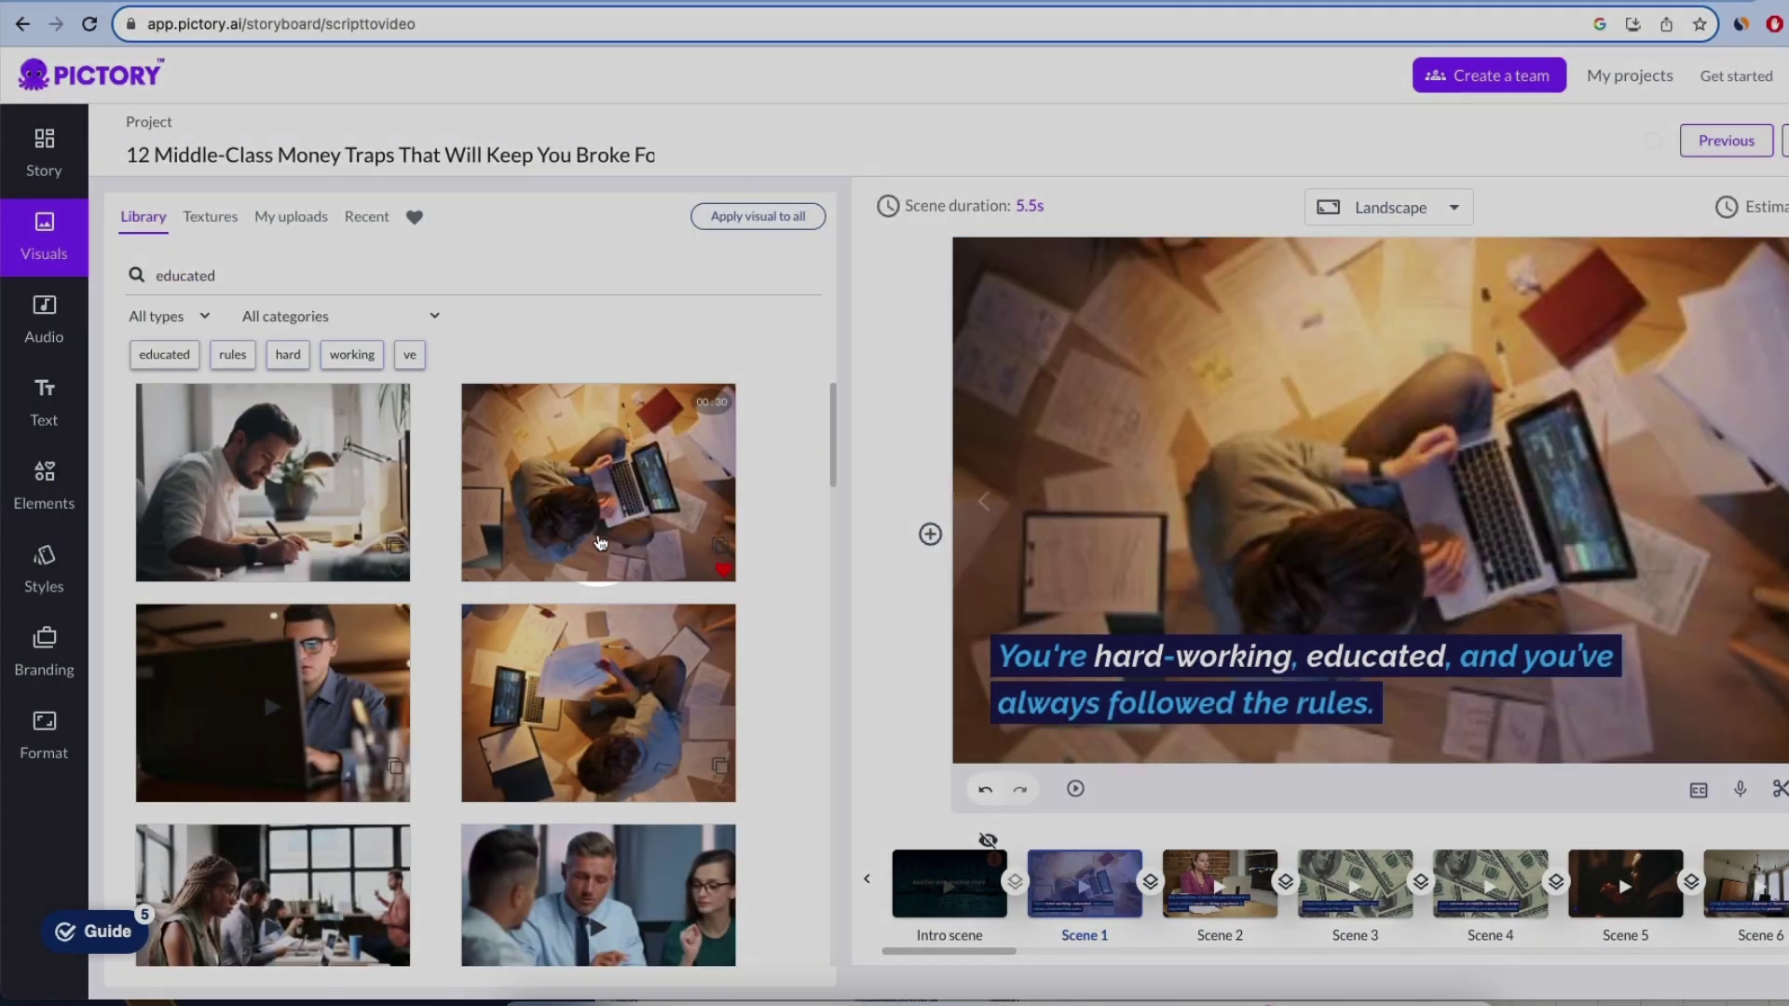
# Replace scene 2's visual with the man at a laptop in a dark office and scene 3's with the person writing beside a laptop.
pyautogui.click(1207, 875)
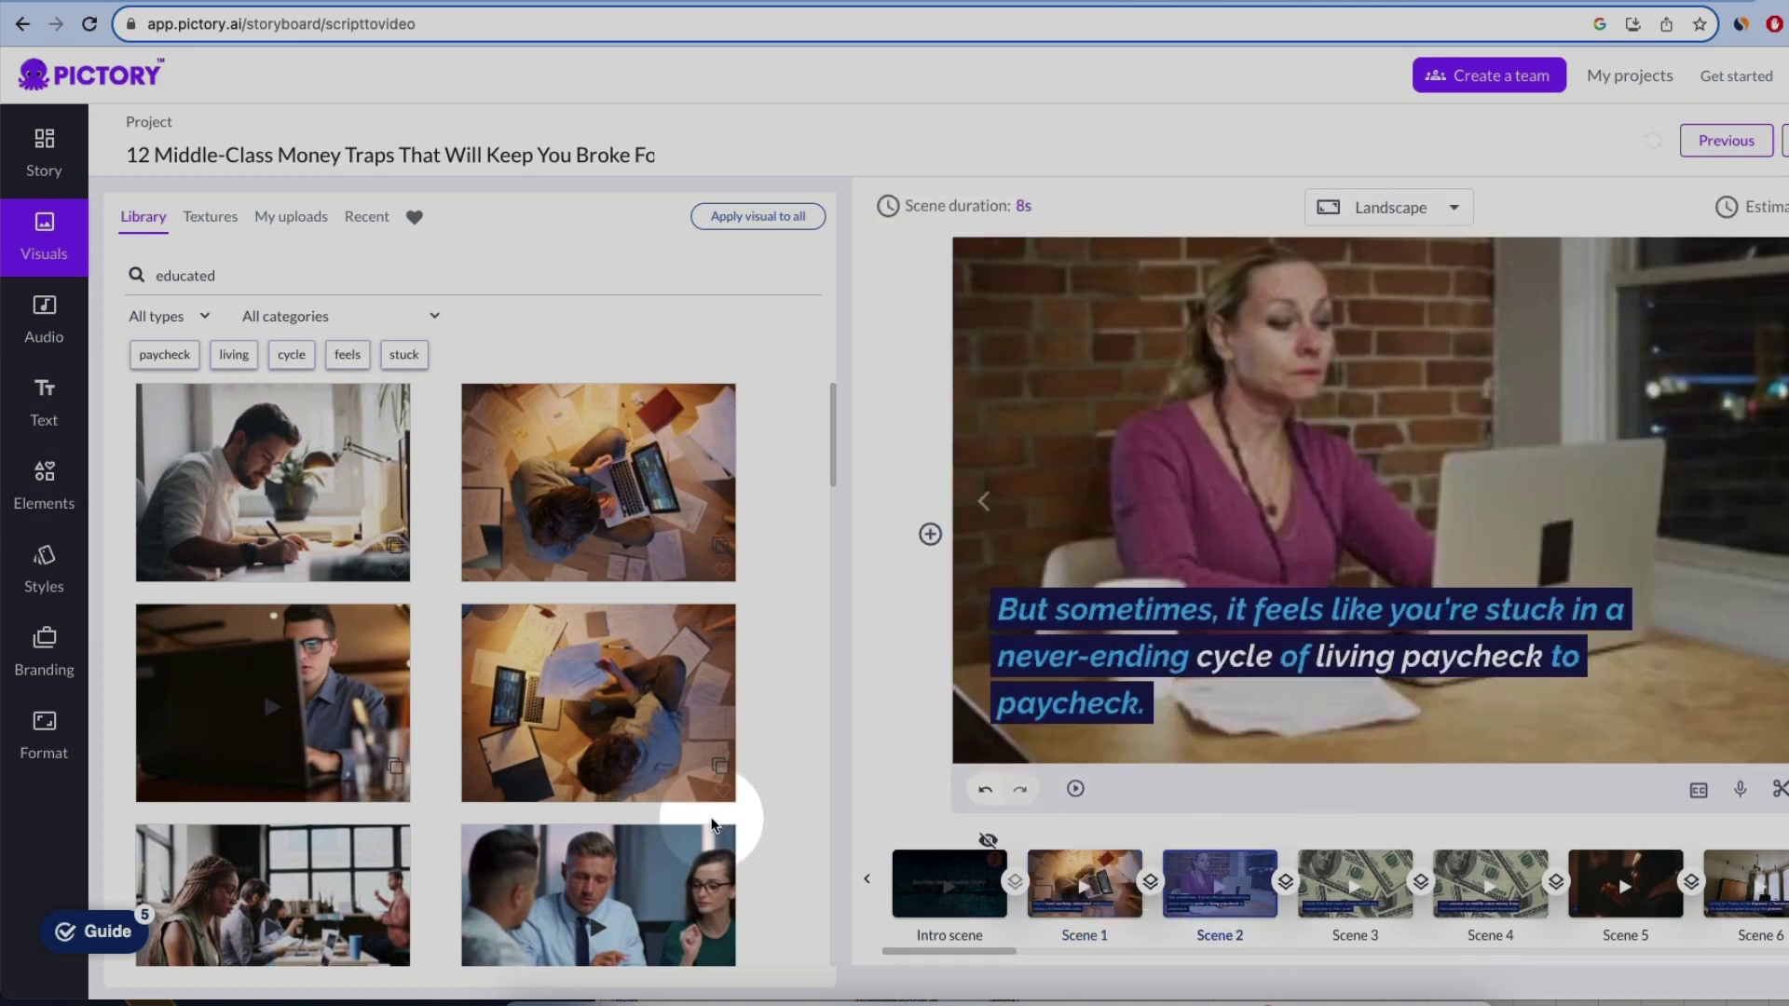
pyautogui.scroll(-3, 632, 719)
pyautogui.click(589, 733)
pyautogui.click(1356, 881)
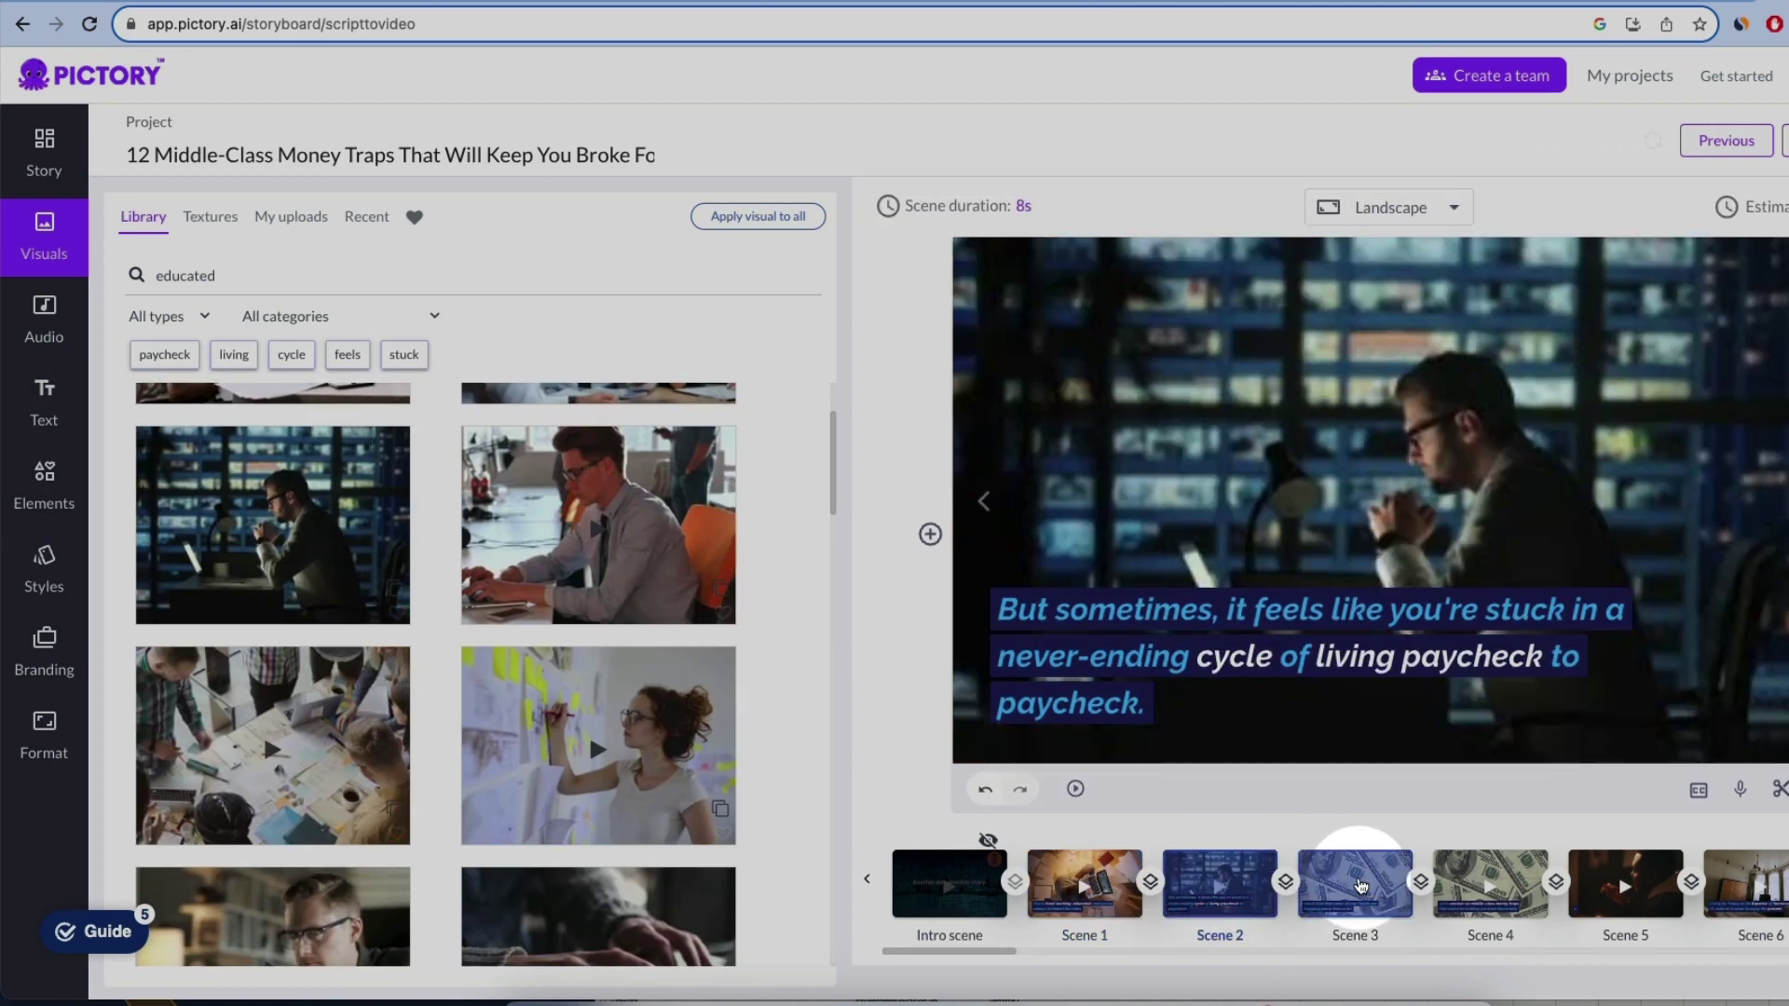
pyautogui.click(474, 793)
# Replace scene 6's visual with the clip of friends in a convertible, using the suggested keyword "enjoy".
pyautogui.click(1607, 875)
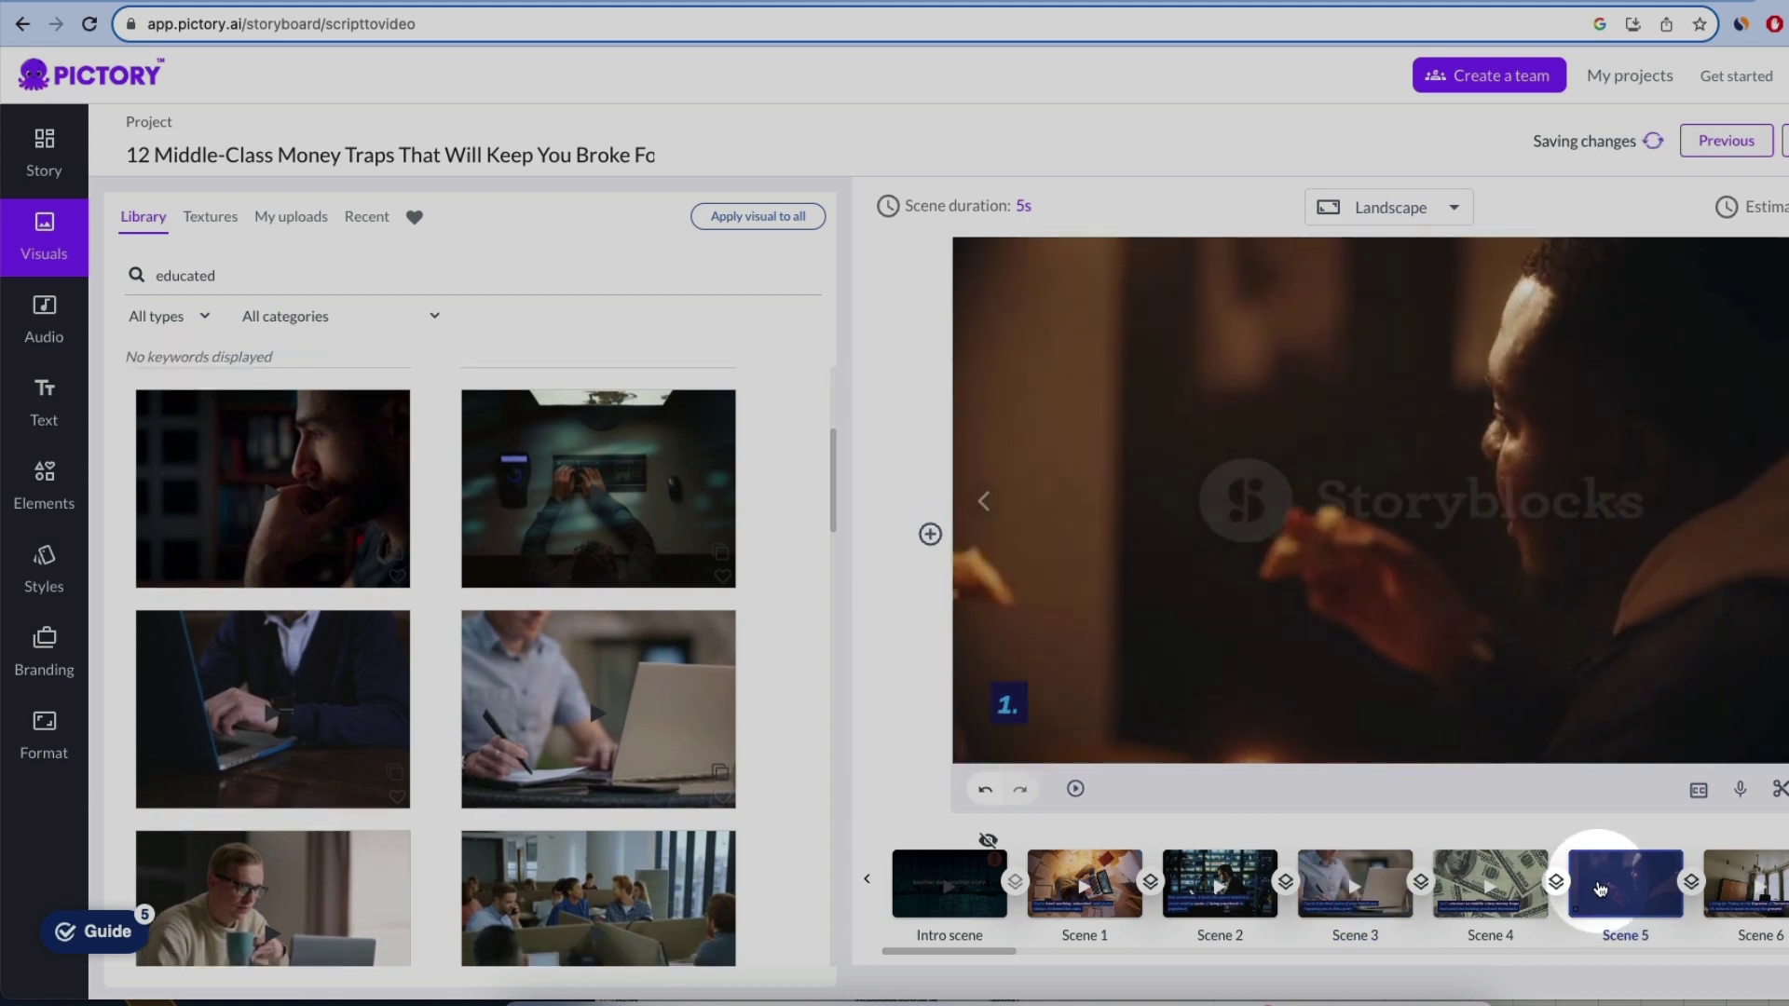
pyautogui.click(1781, 871)
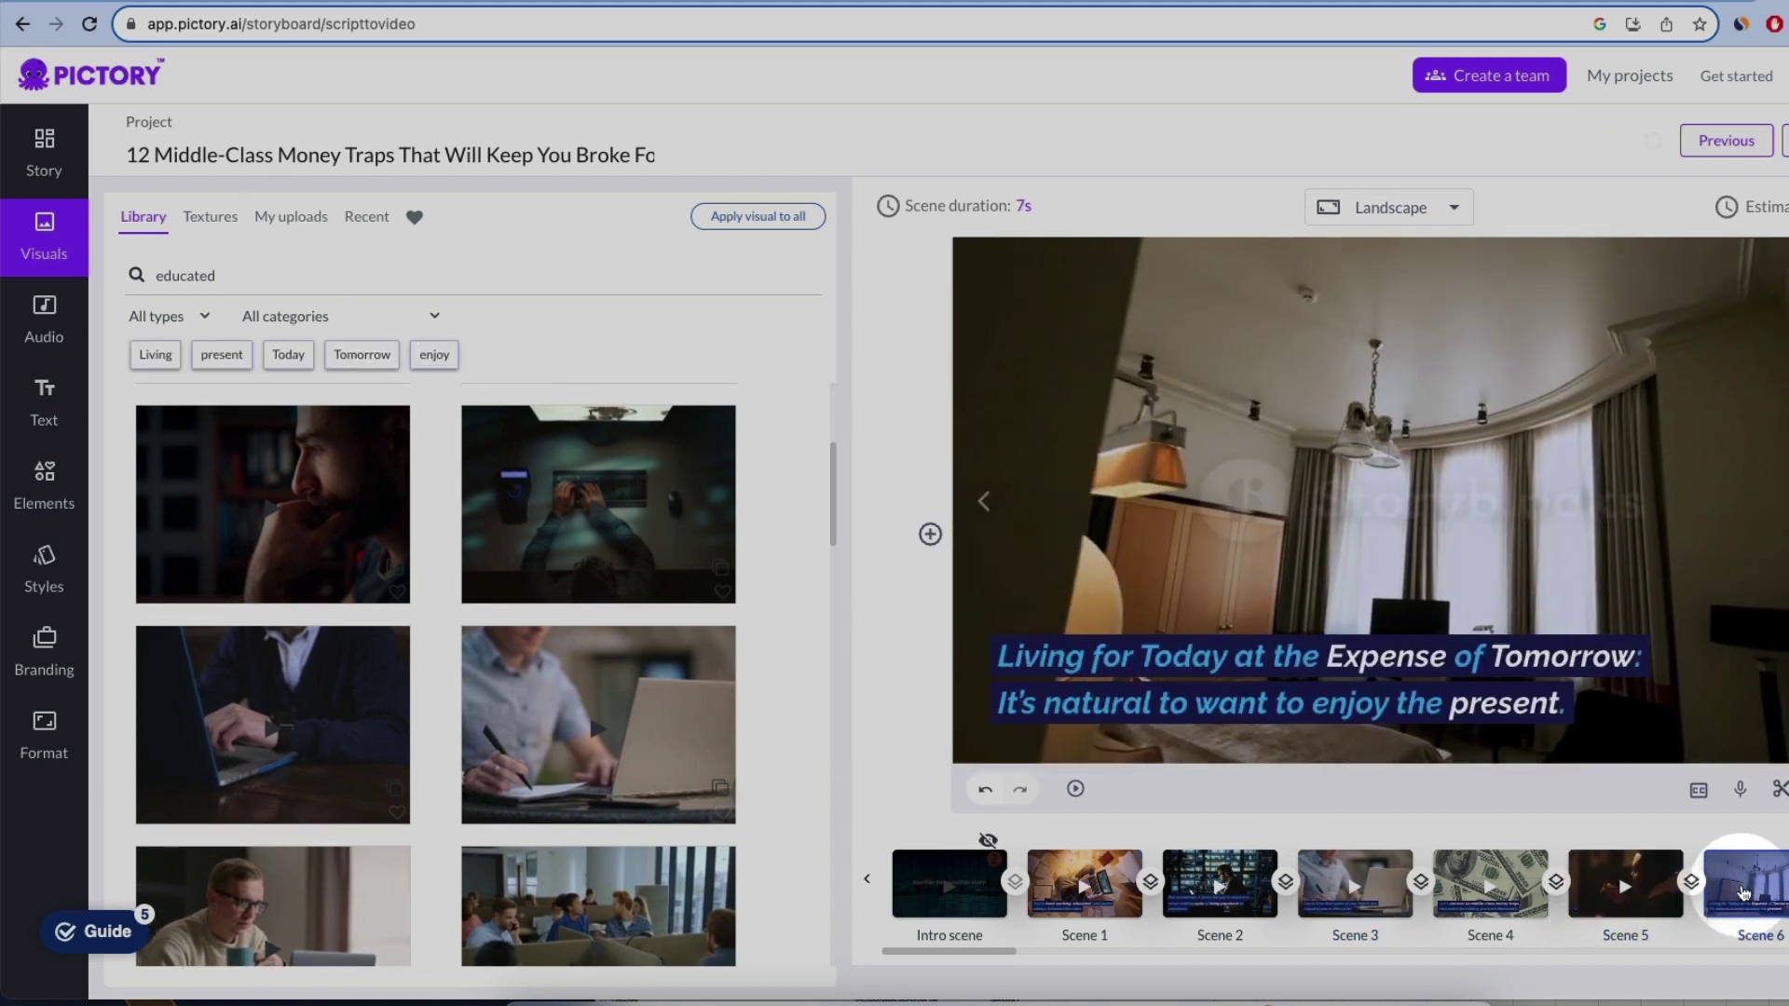
pyautogui.click(434, 355)
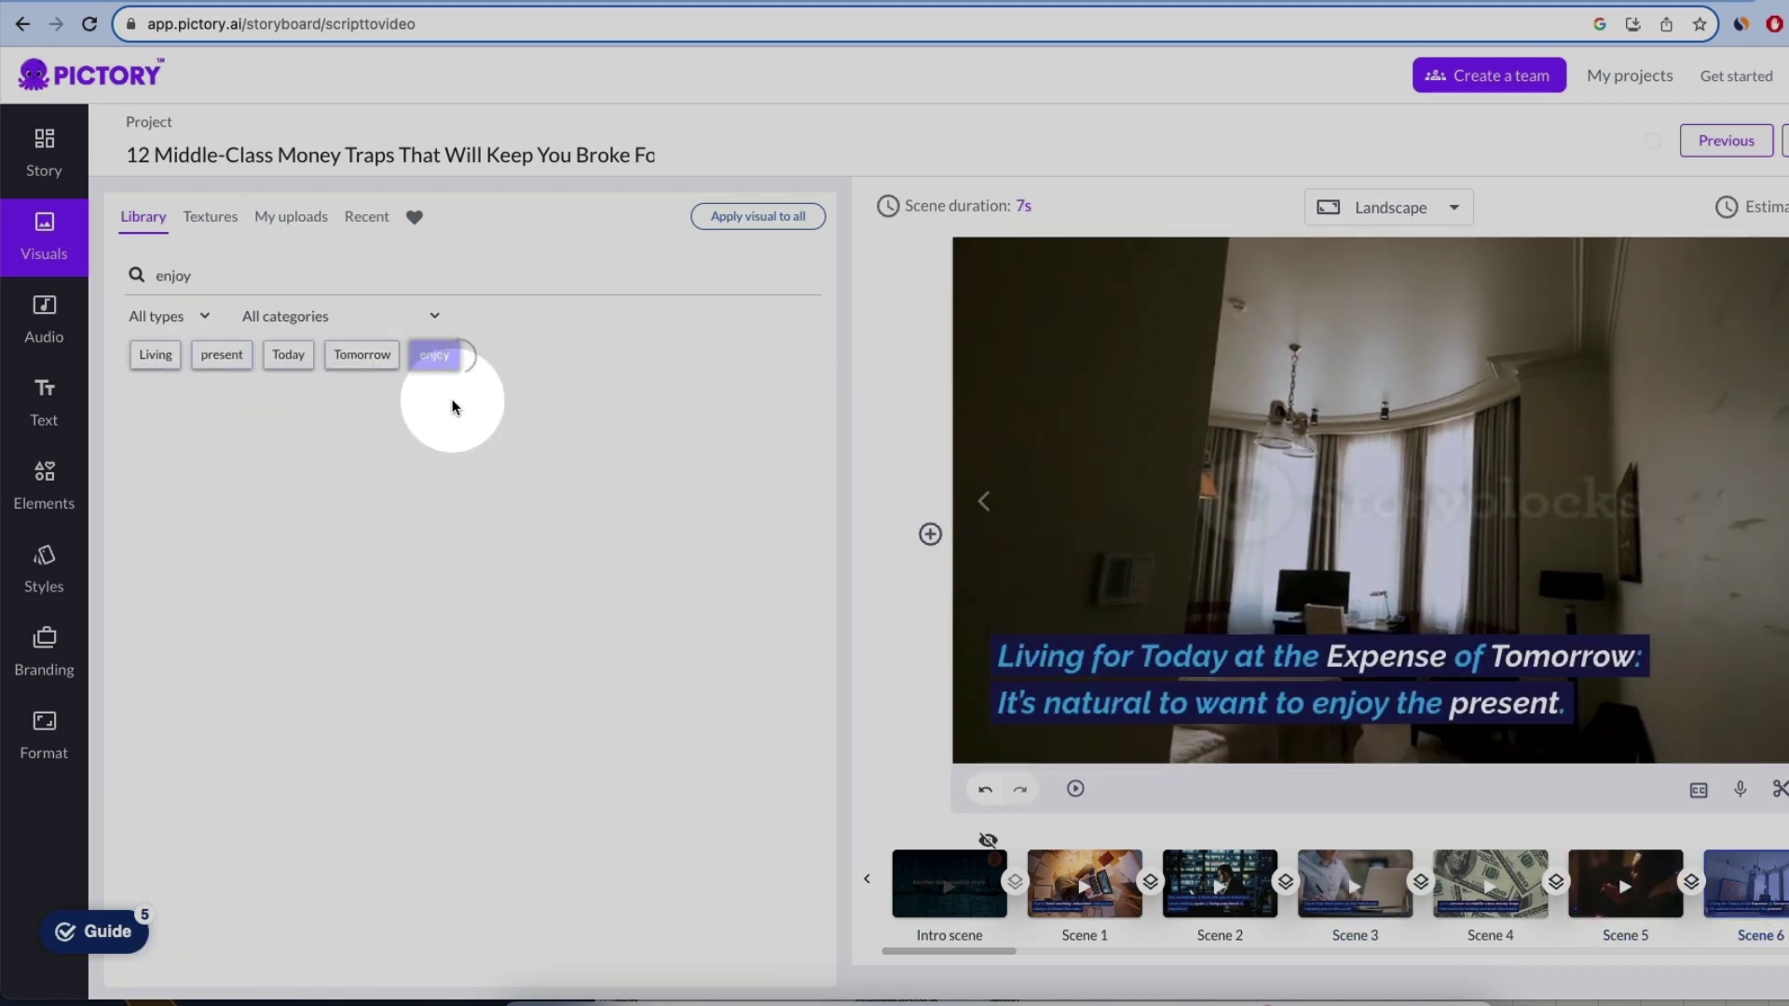
pyautogui.scroll(-2, 447, 559)
pyautogui.click(577, 456)
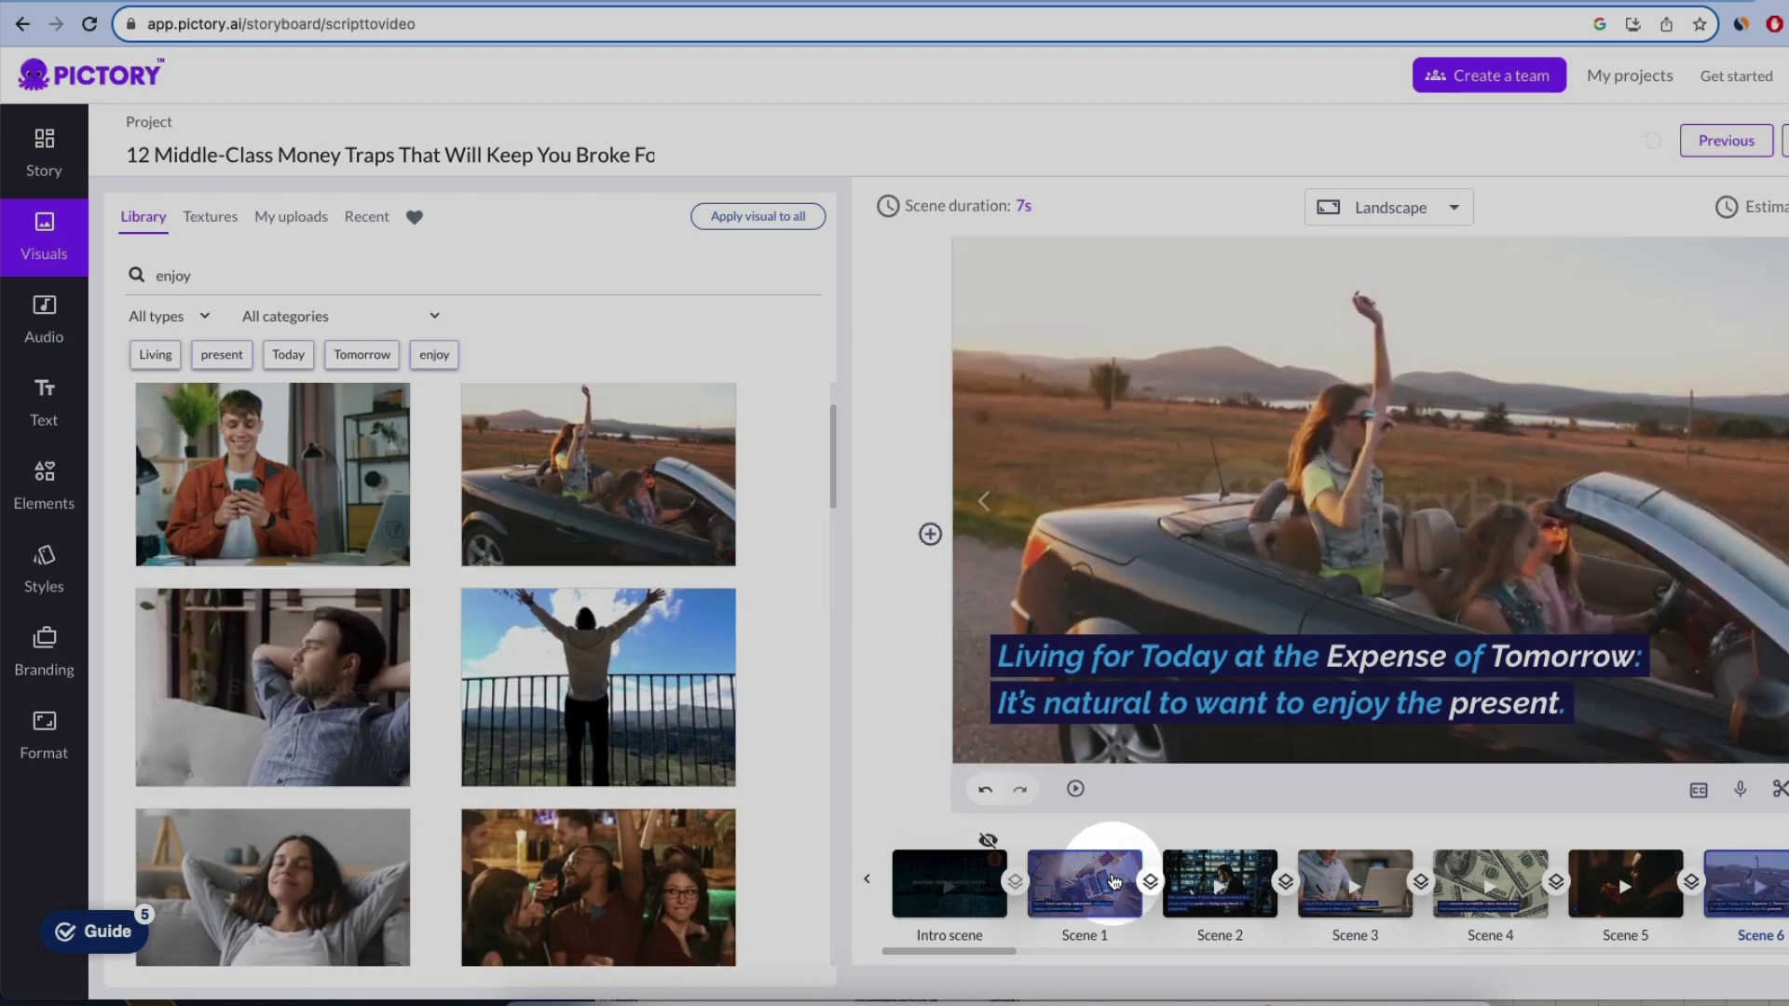
# Replace the "After all, you've earned it" scene's visual with the clip of cash counted at a steering wheel, using the keyword "earned".
pyautogui.moveTo(947, 950); pyautogui.dragTo(1030, 950)
pyautogui.click(1342, 861)
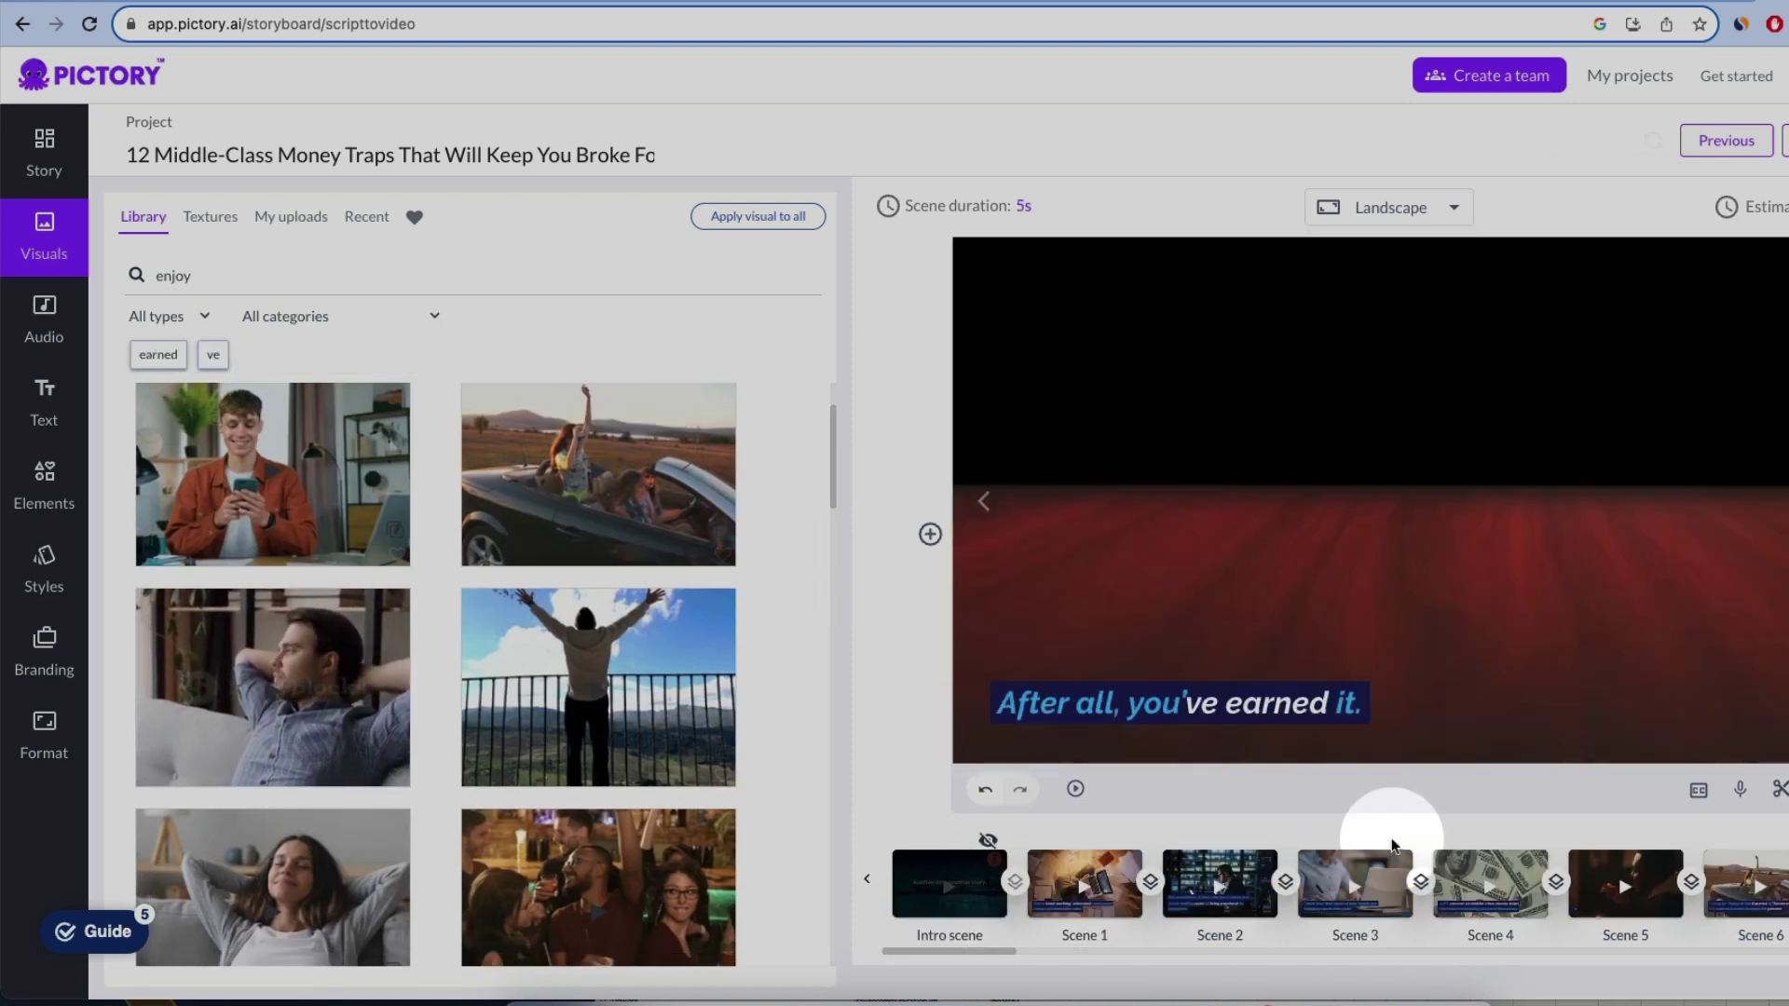
pyautogui.click(158, 355)
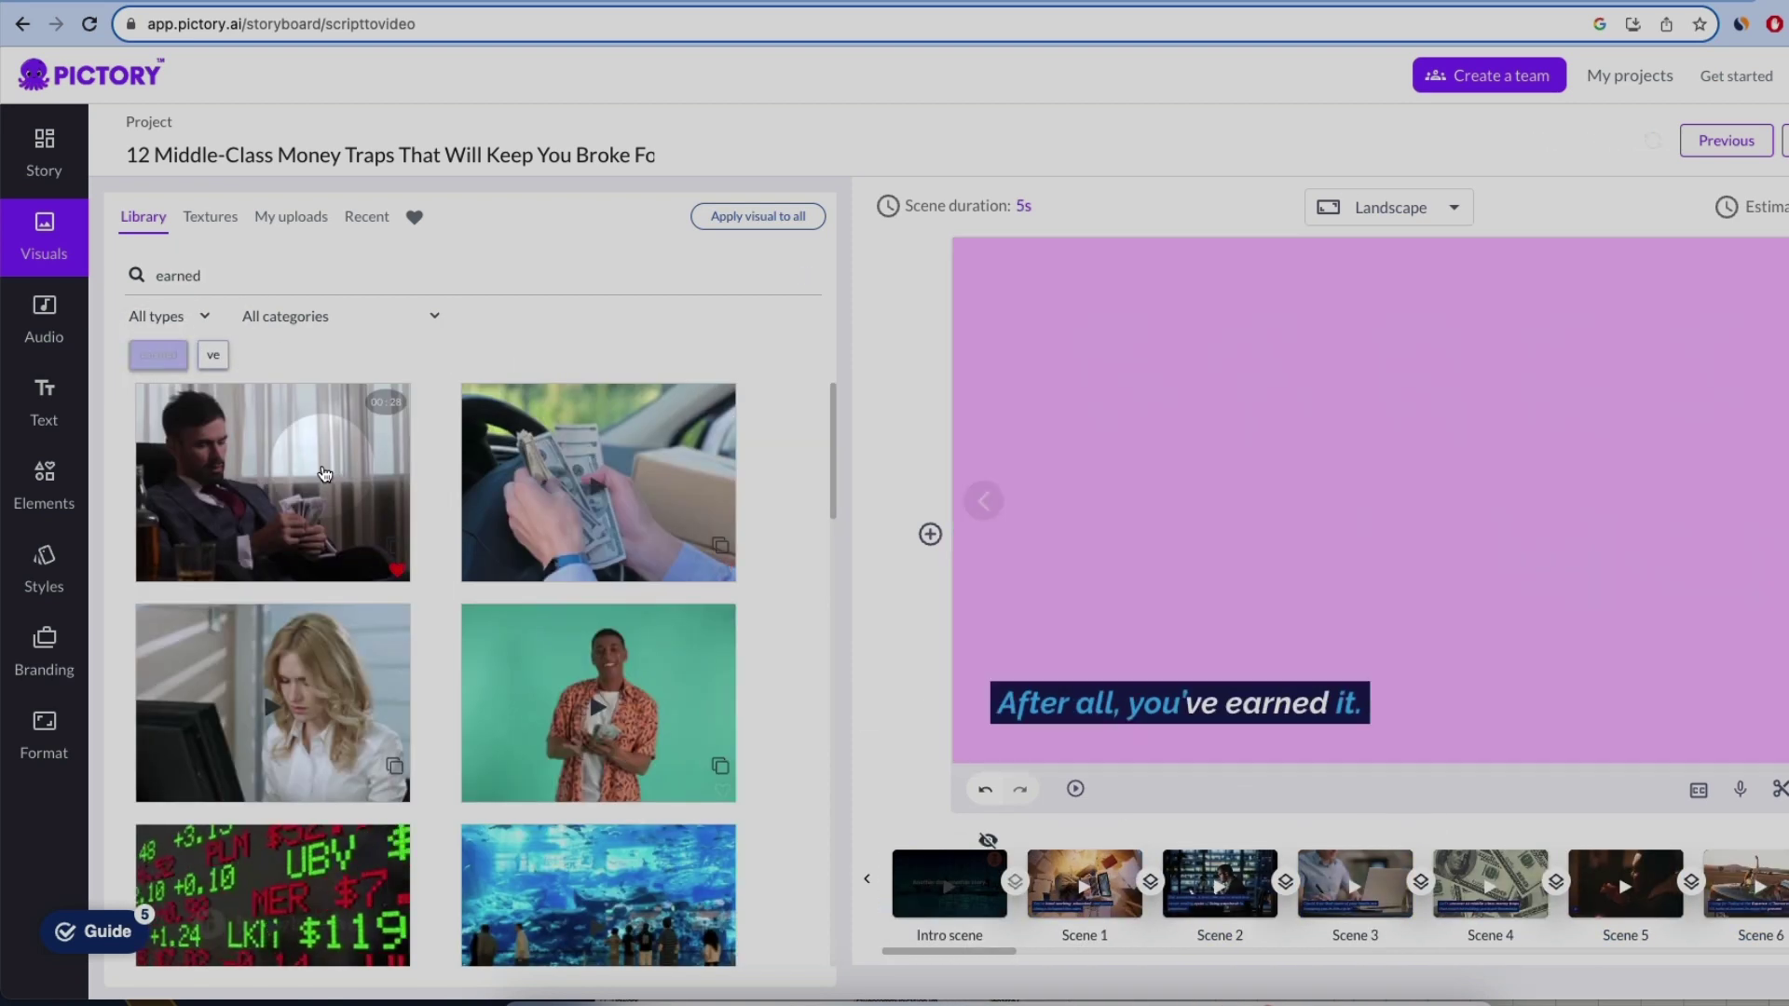
pyautogui.click(710, 486)
# Replace scene 8's visual with the clip of a man in a blue sweater counting money, using the keyword "financial".
pyautogui.click(1058, 892)
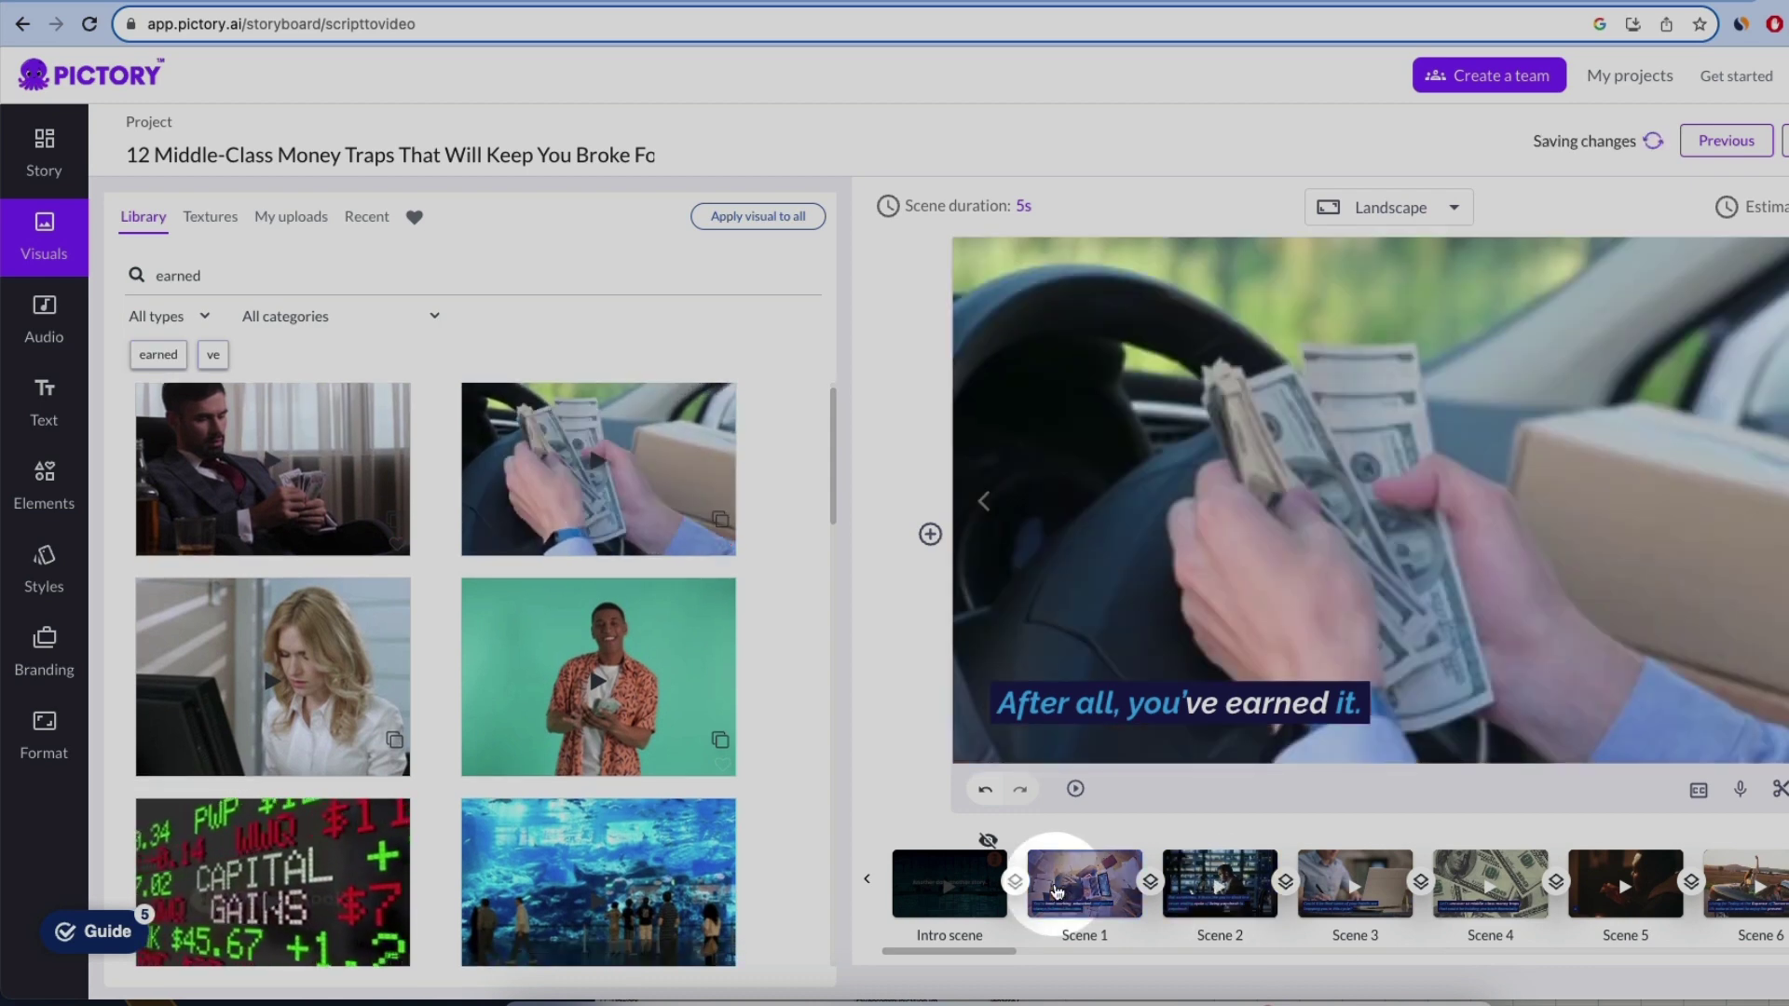
pyautogui.hscroll(10, 1118, 885)
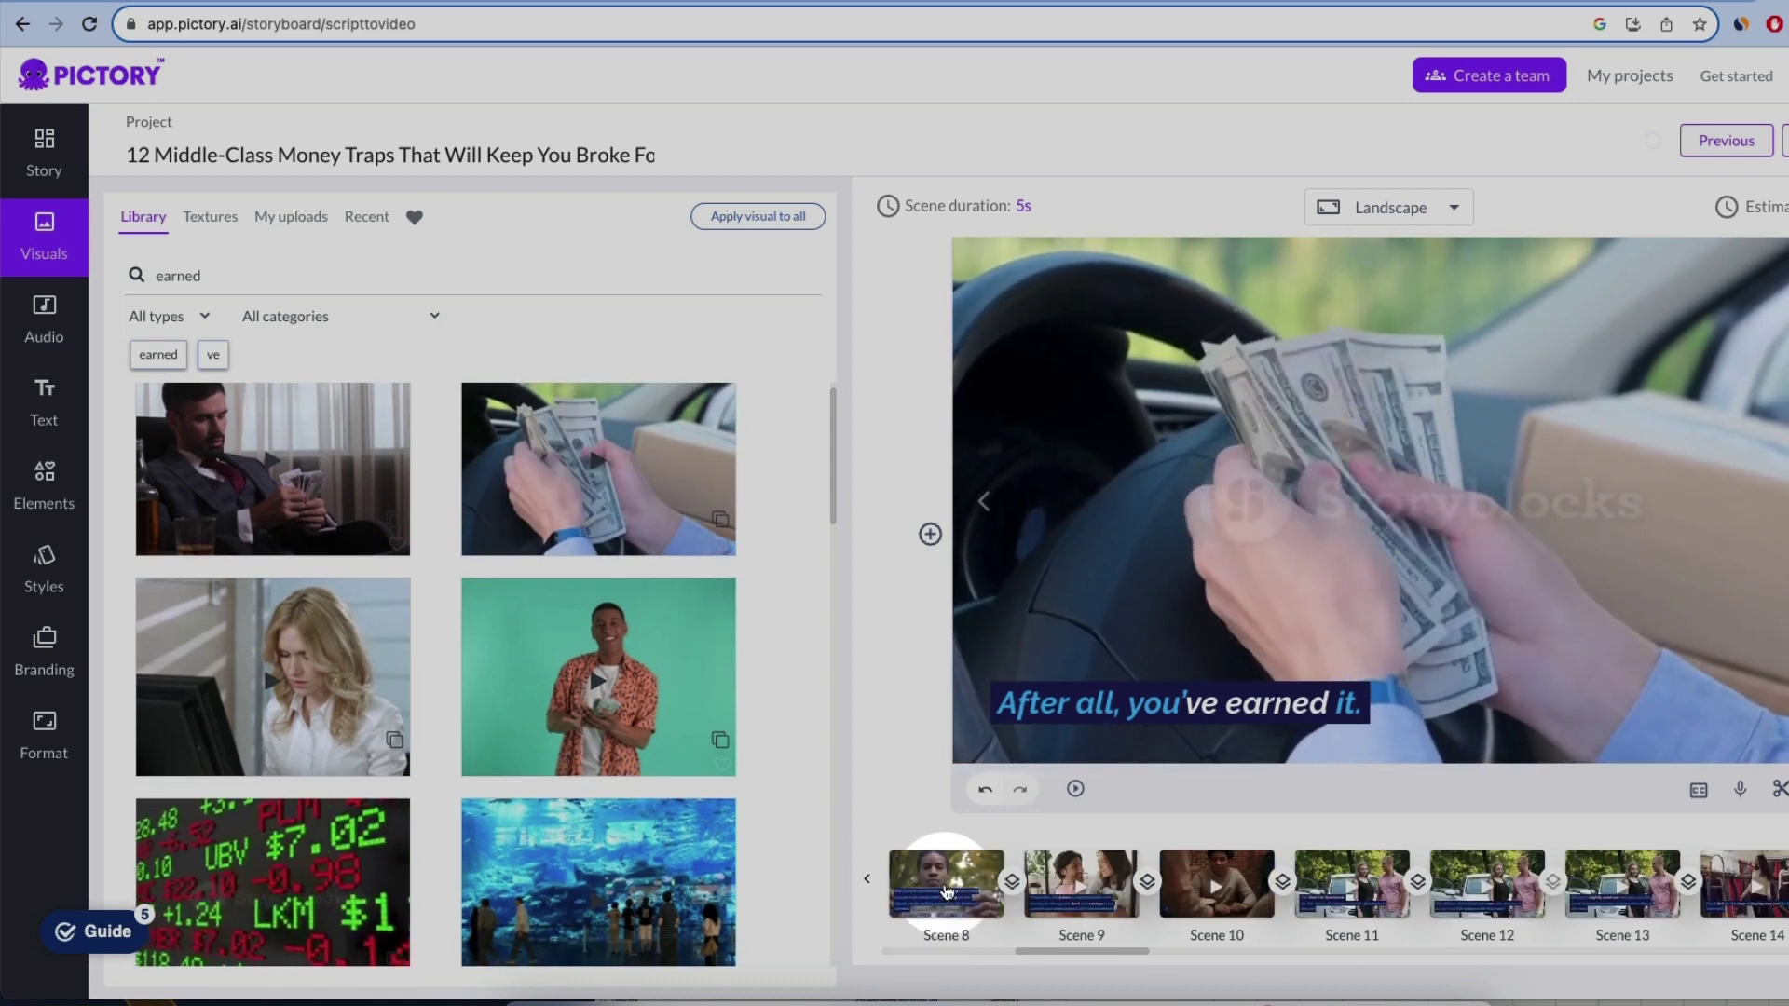
pyautogui.click(946, 891)
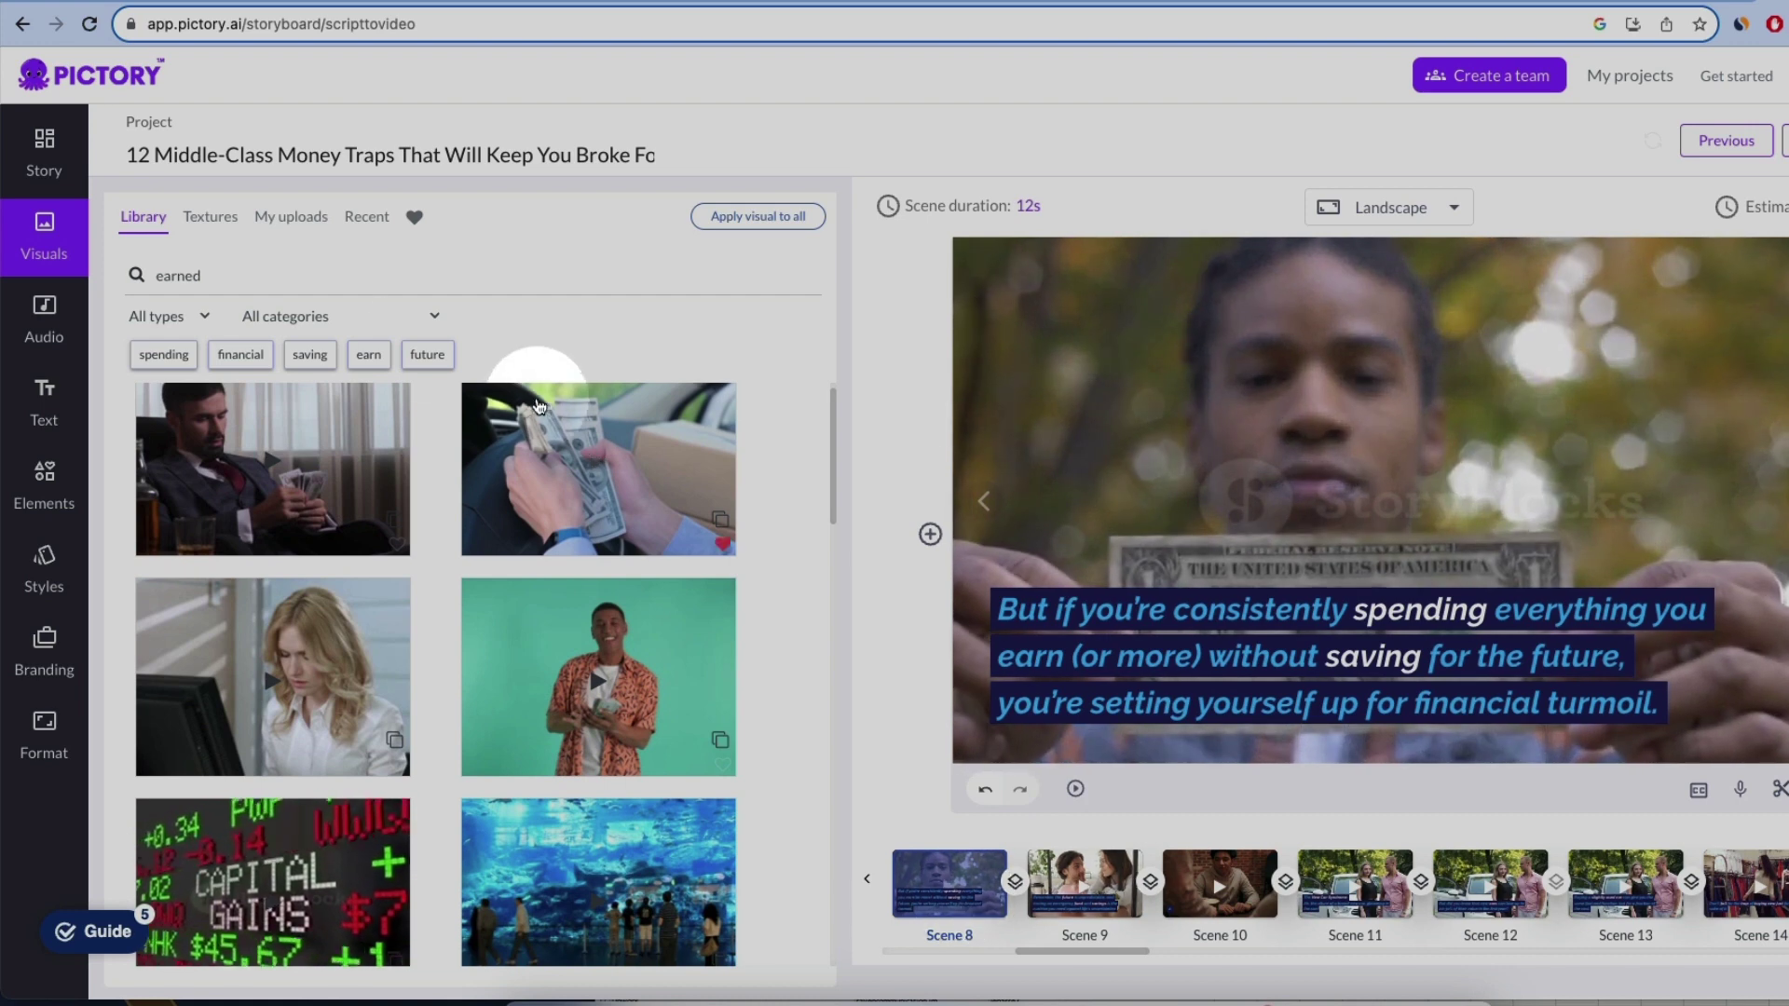
pyautogui.click(240, 354)
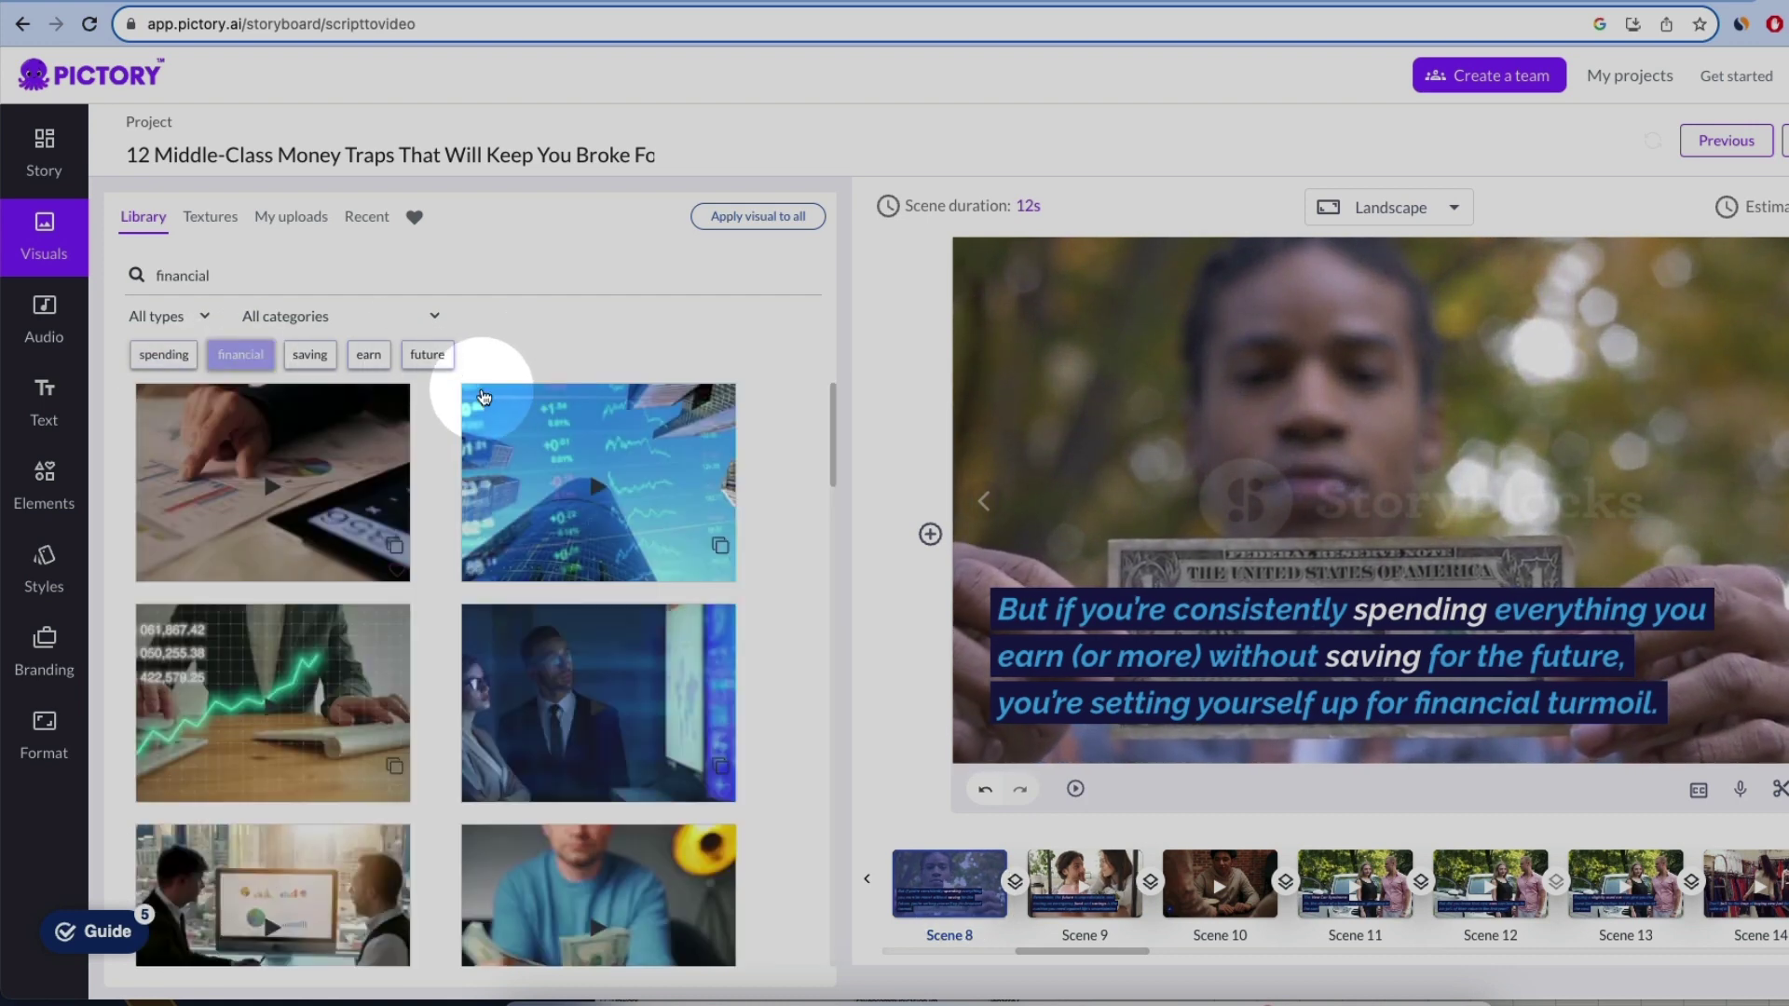
pyautogui.scroll(-5, 521, 438)
pyautogui.click(546, 463)
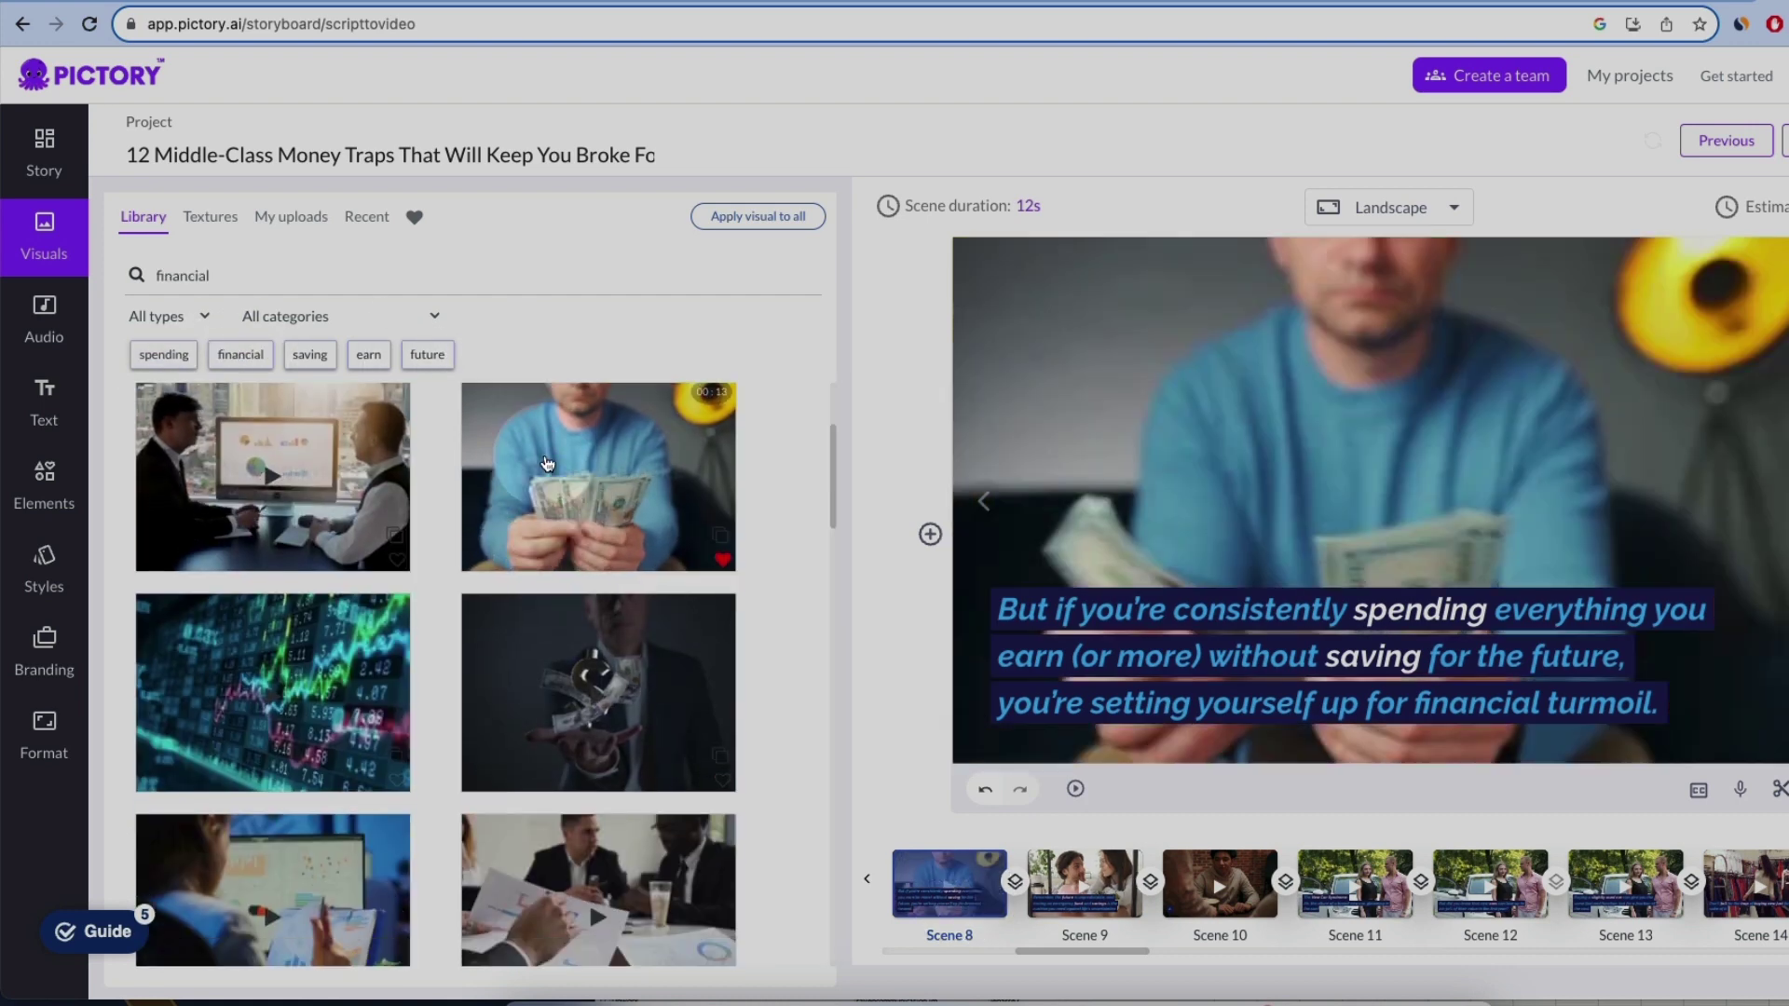
# Set the font size of scene 8's caption to 26.
pyautogui.click(1058, 197)
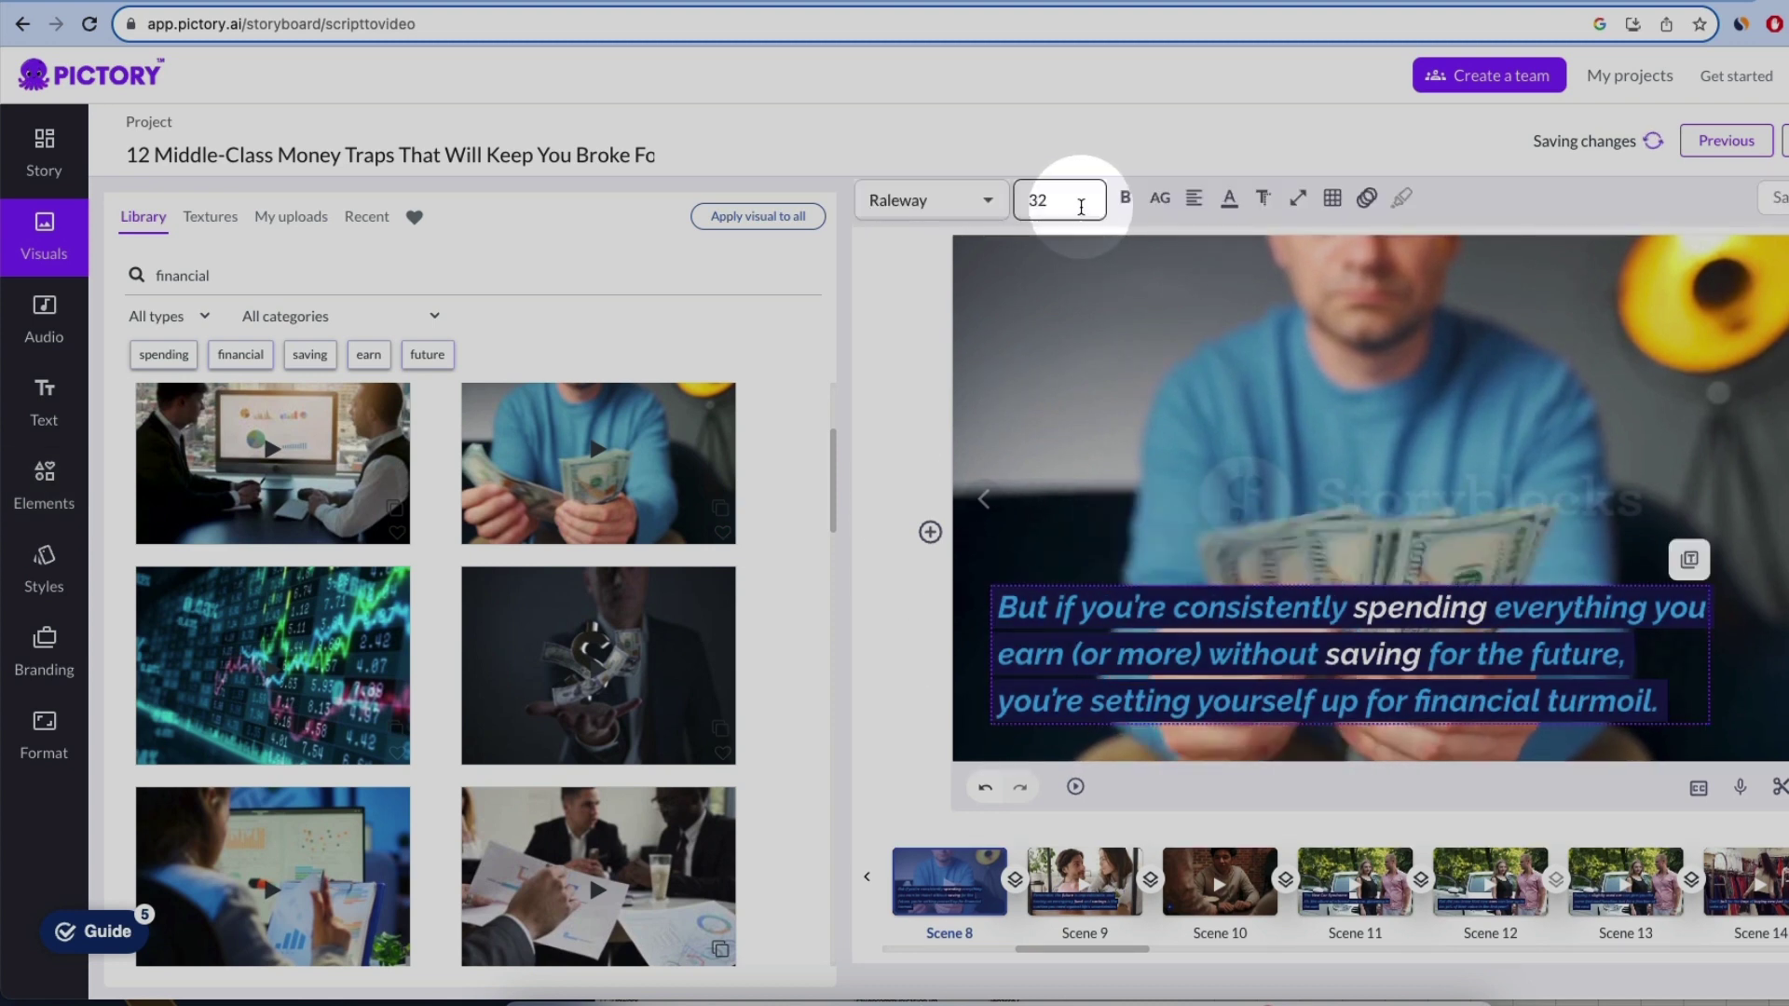
pyautogui.click(1044, 482)
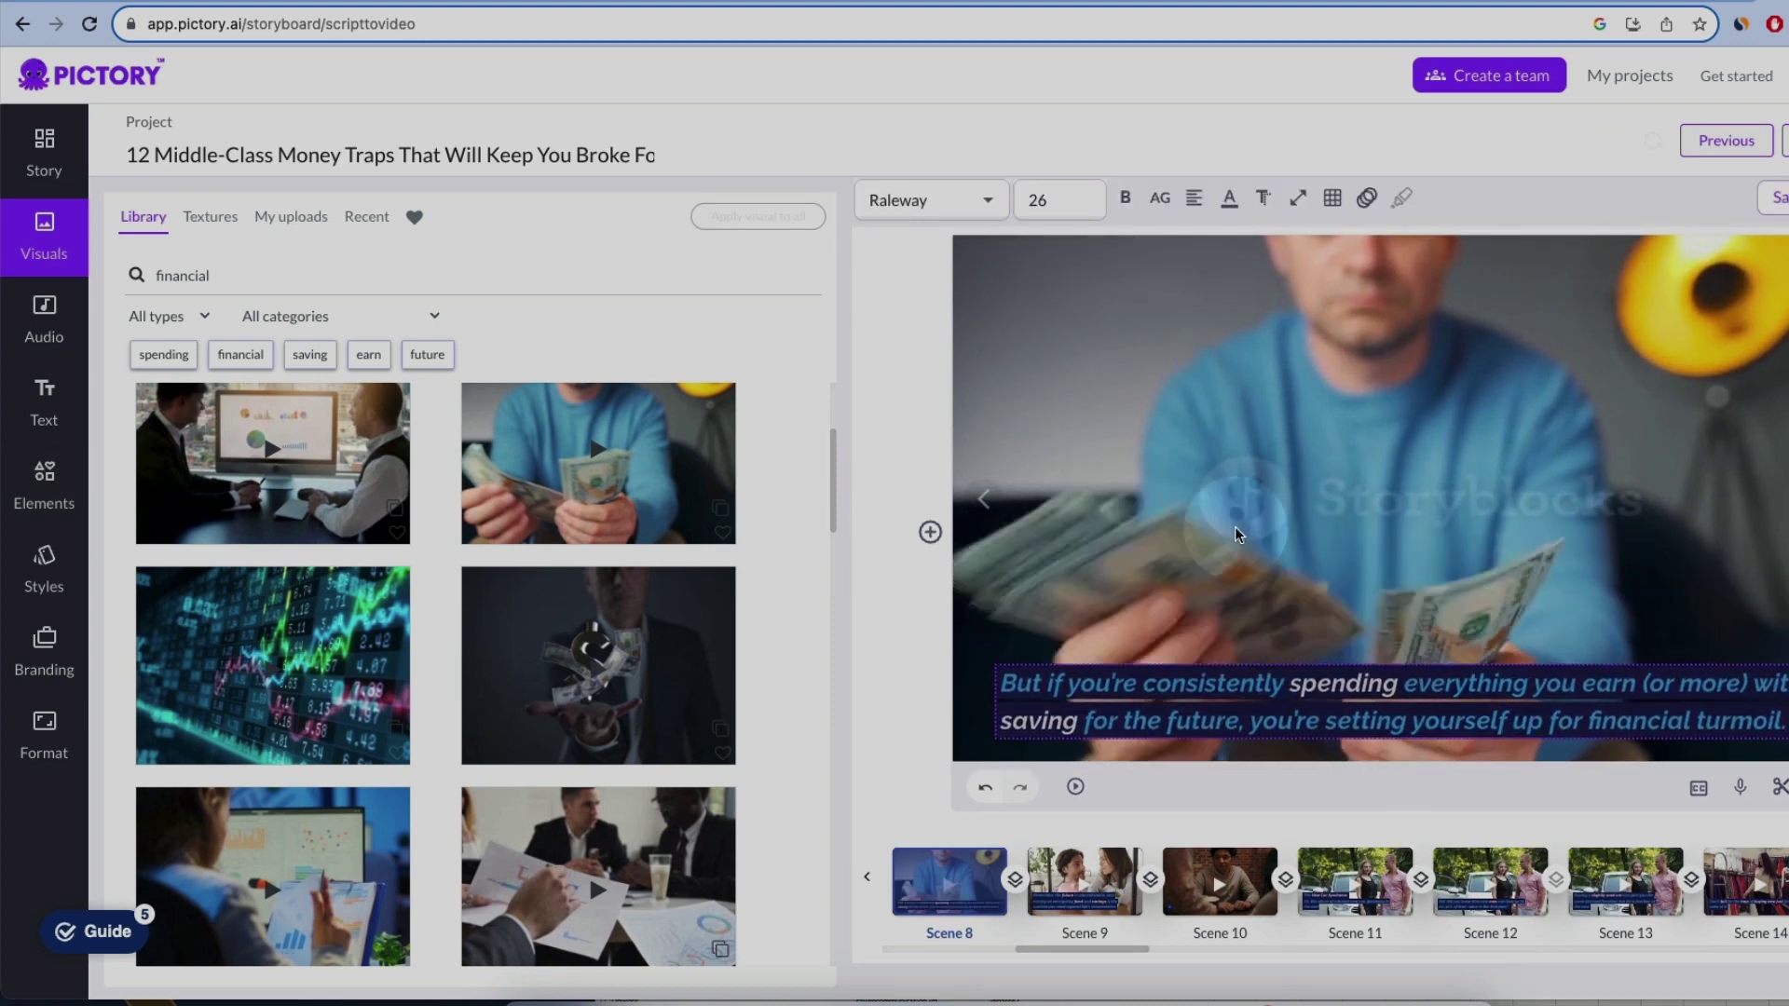
pyautogui.click(1132, 210)
# Apply the "Subtitles Dark" style from the styles library to the caption.
pyautogui.click(50, 406)
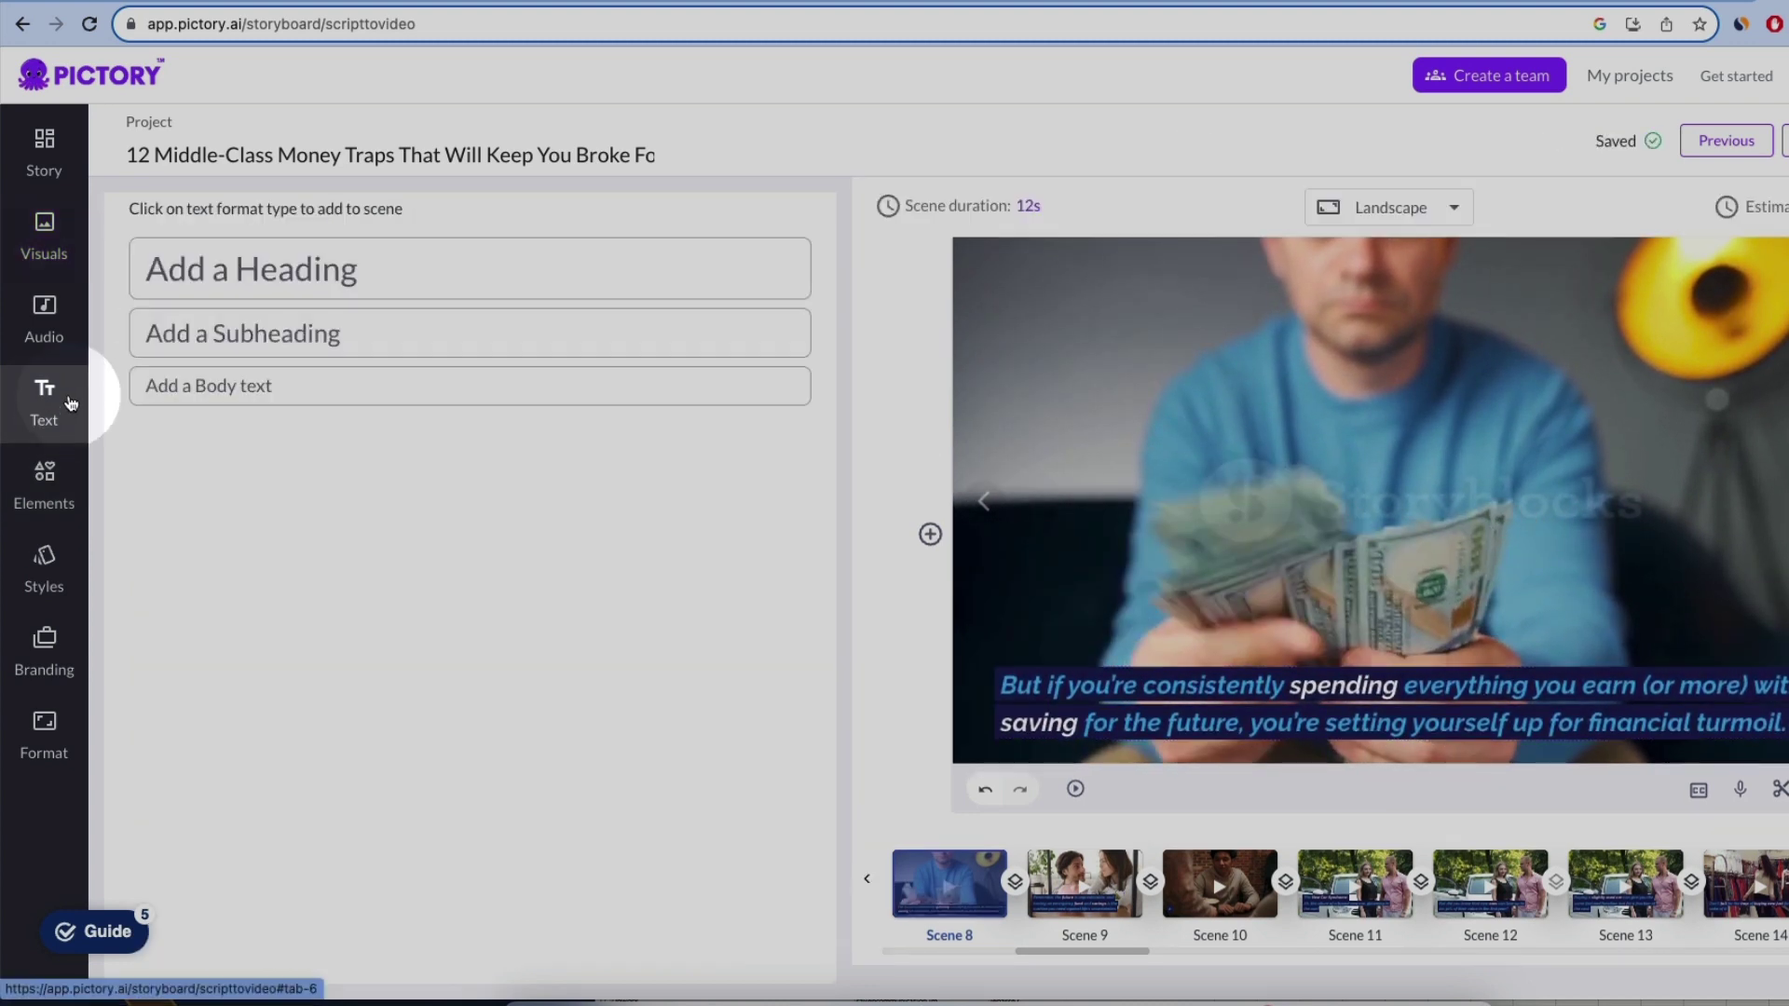
pyautogui.click(61, 574)
pyautogui.click(670, 307)
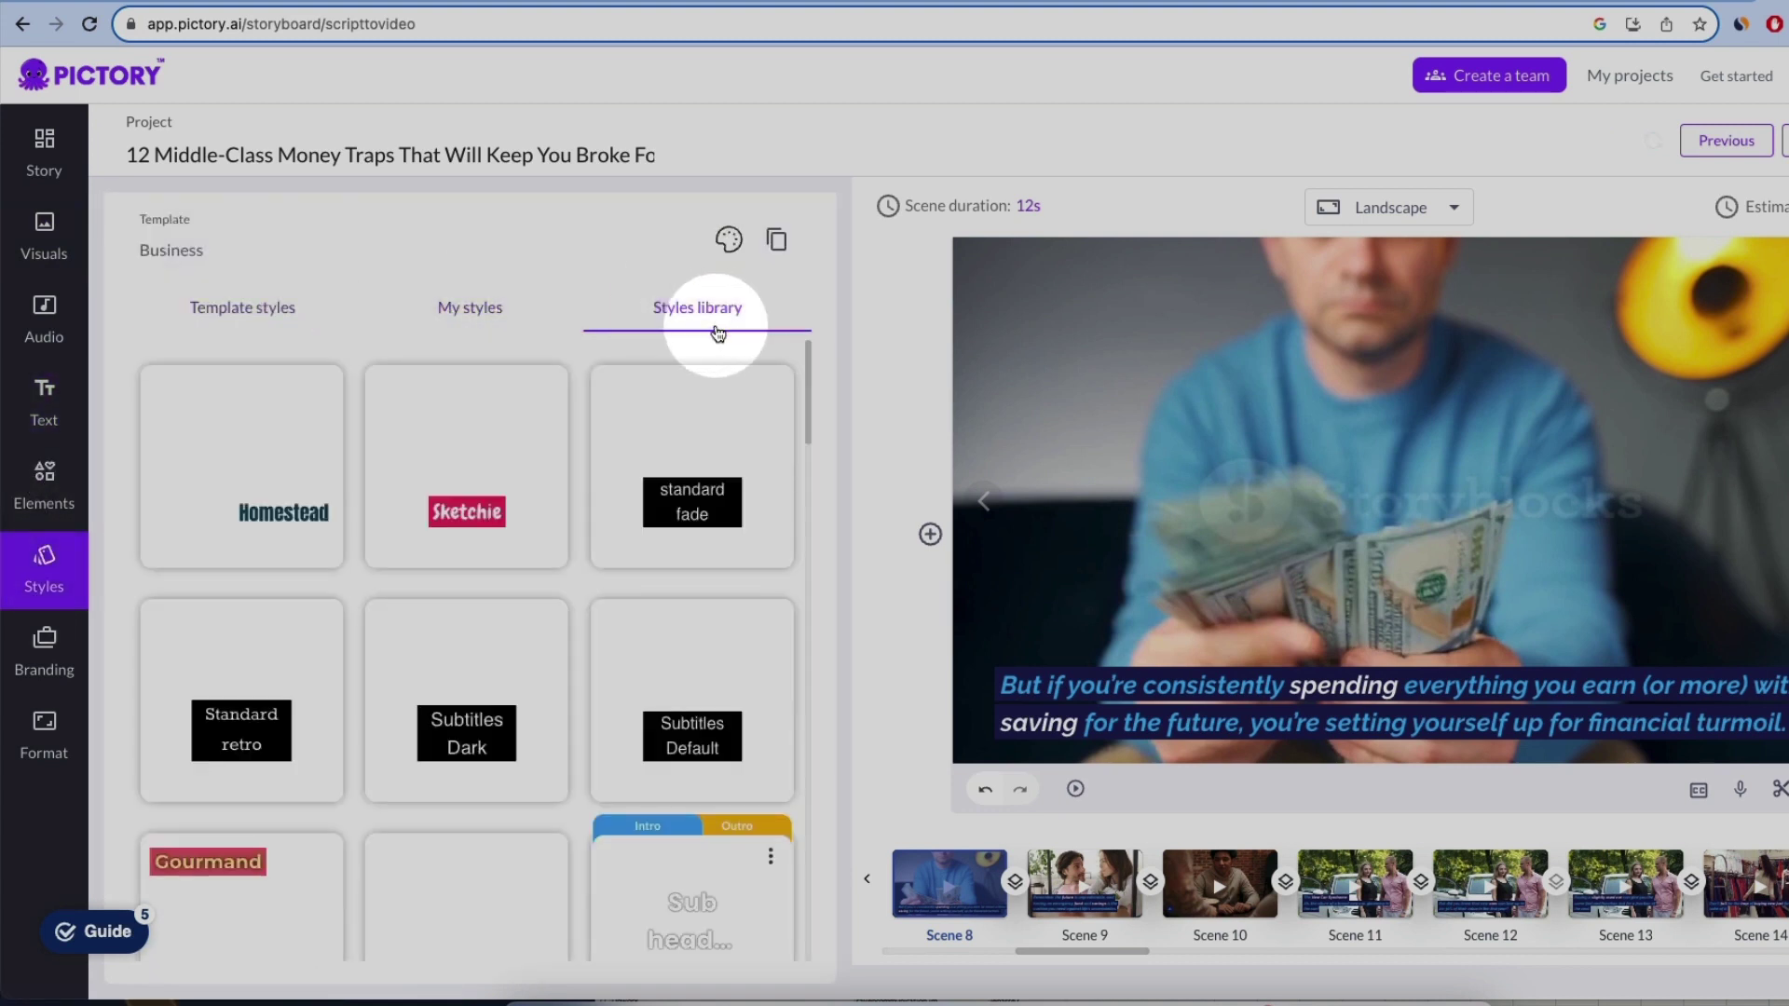
pyautogui.scroll(-1, 585, 475)
pyautogui.click(251, 559)
pyautogui.click(468, 580)
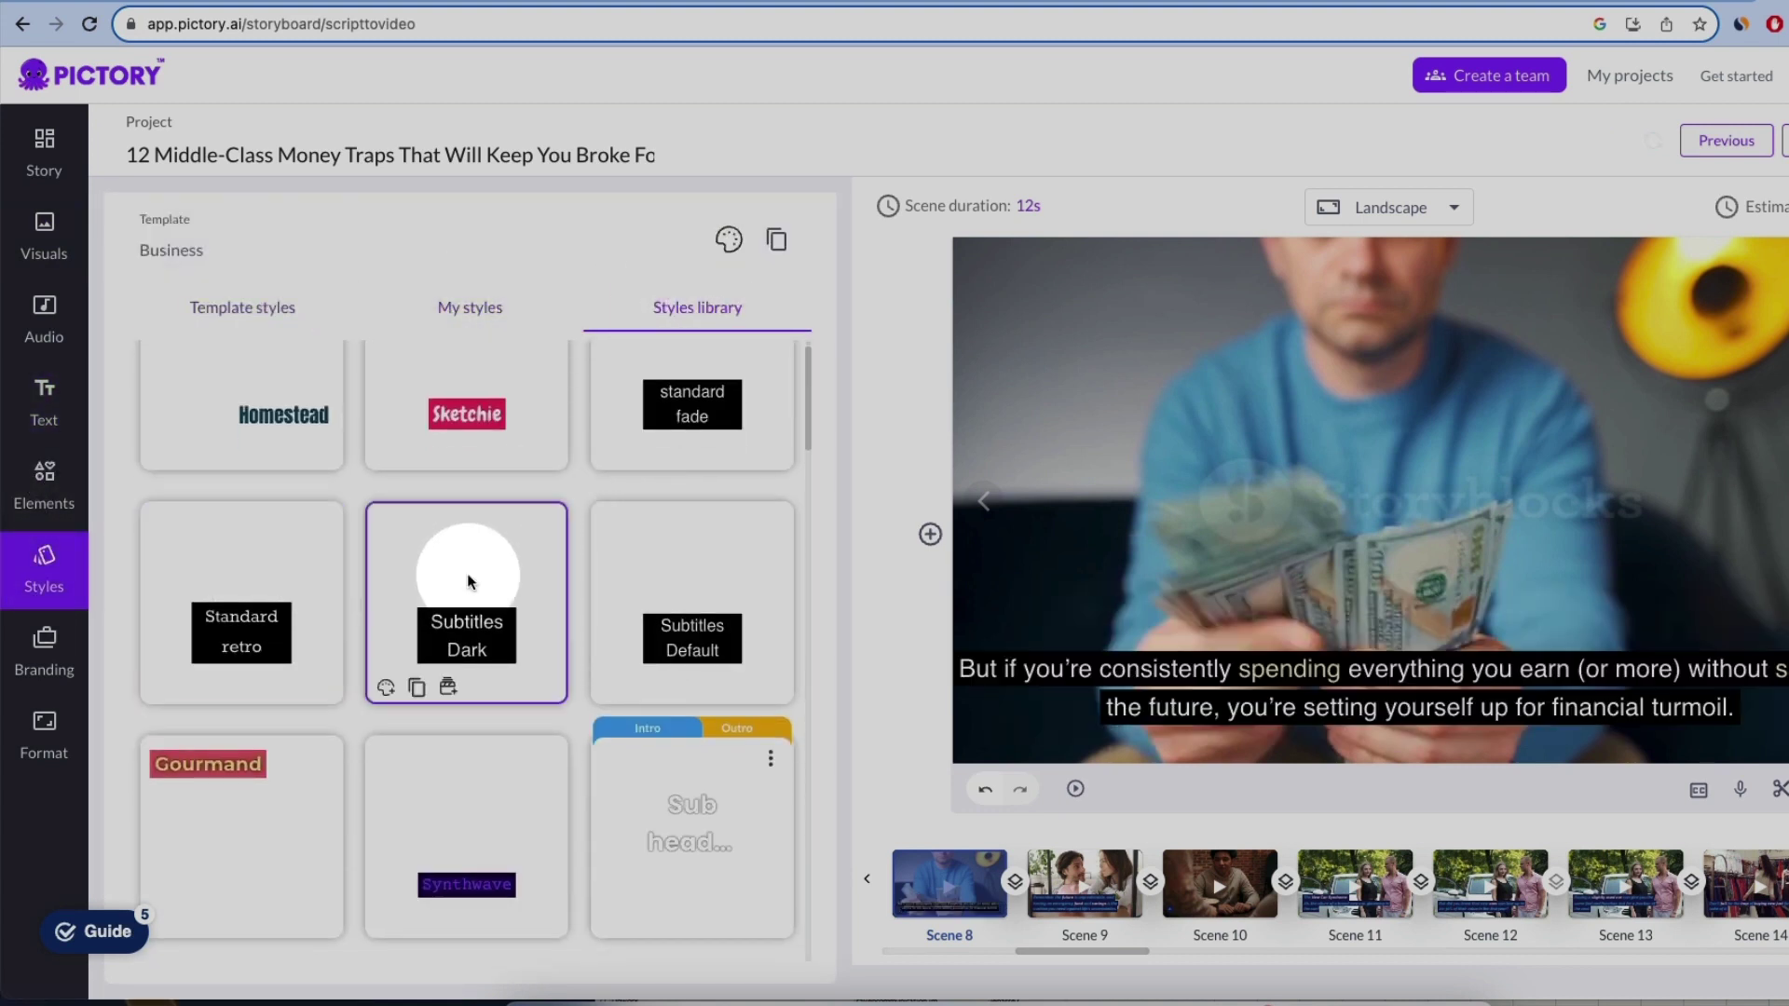
# Set the font size of the restyled scene 8 caption to 24.
pyautogui.click(1434, 684)
pyautogui.click(1034, 199)
pyautogui.click(1071, 575)
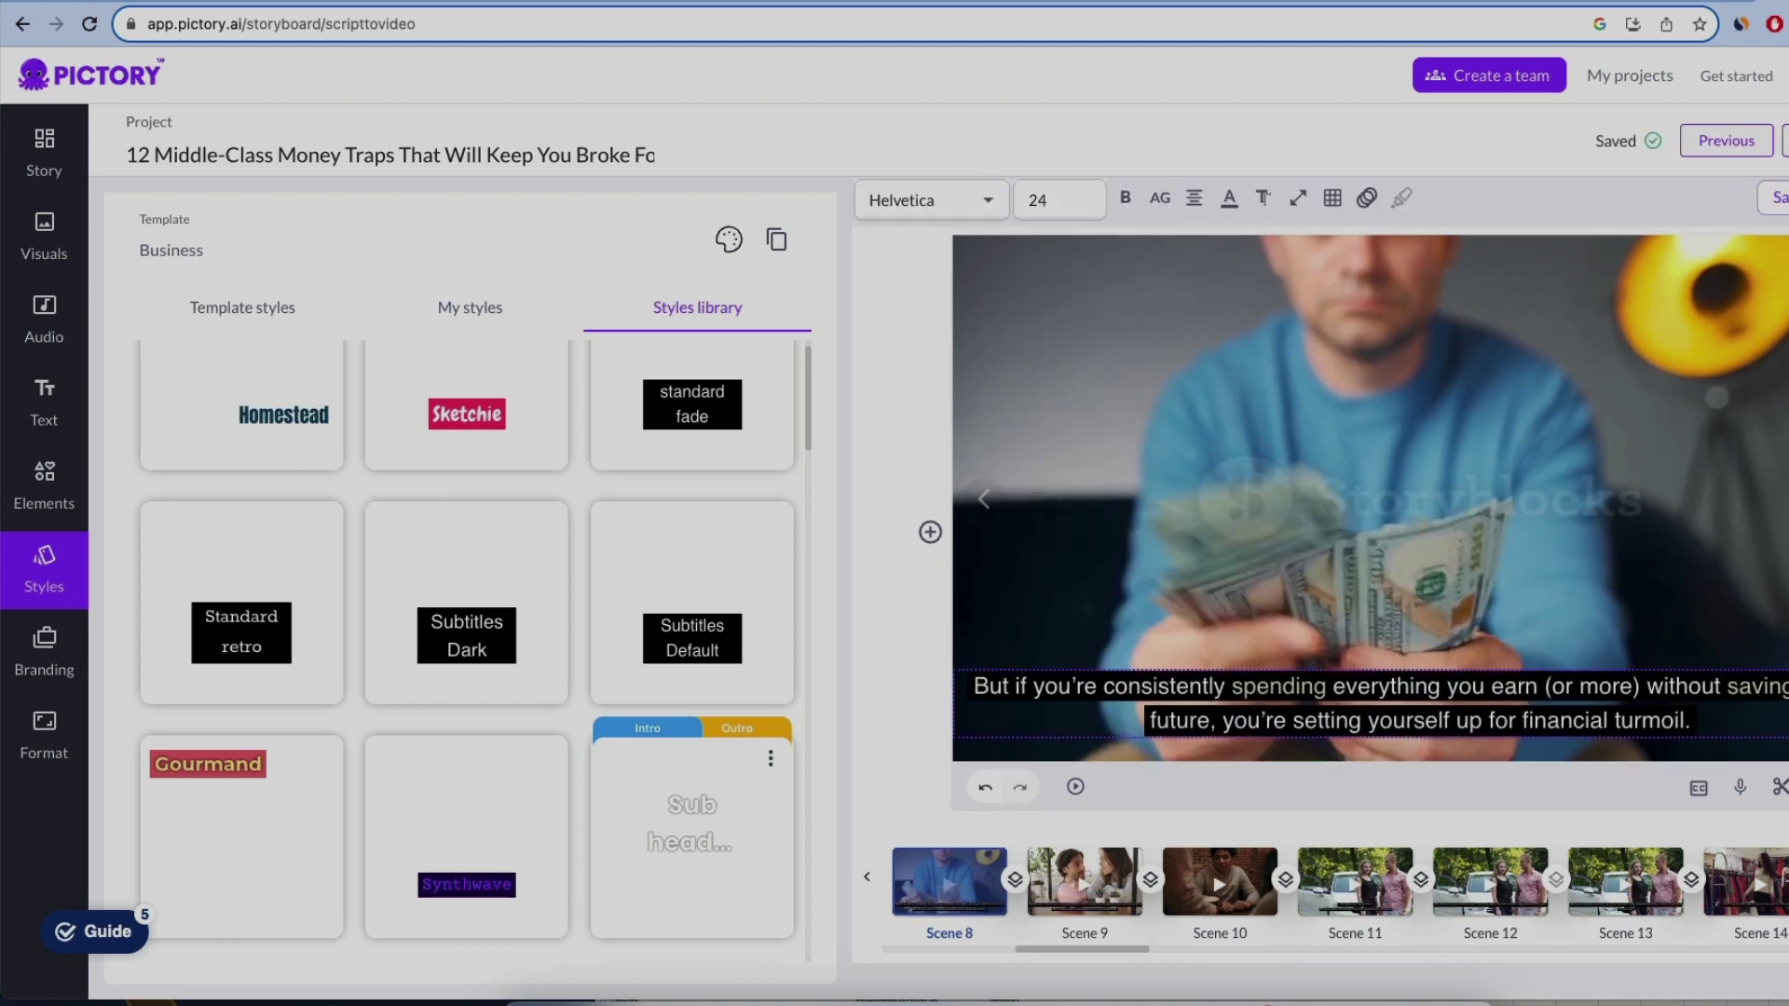
# Review scenes 9 to 13 and browse stock visuals for scene 13 with the keywords "car" and "Buying".
pyautogui.click(1092, 875)
pyautogui.click(1211, 899)
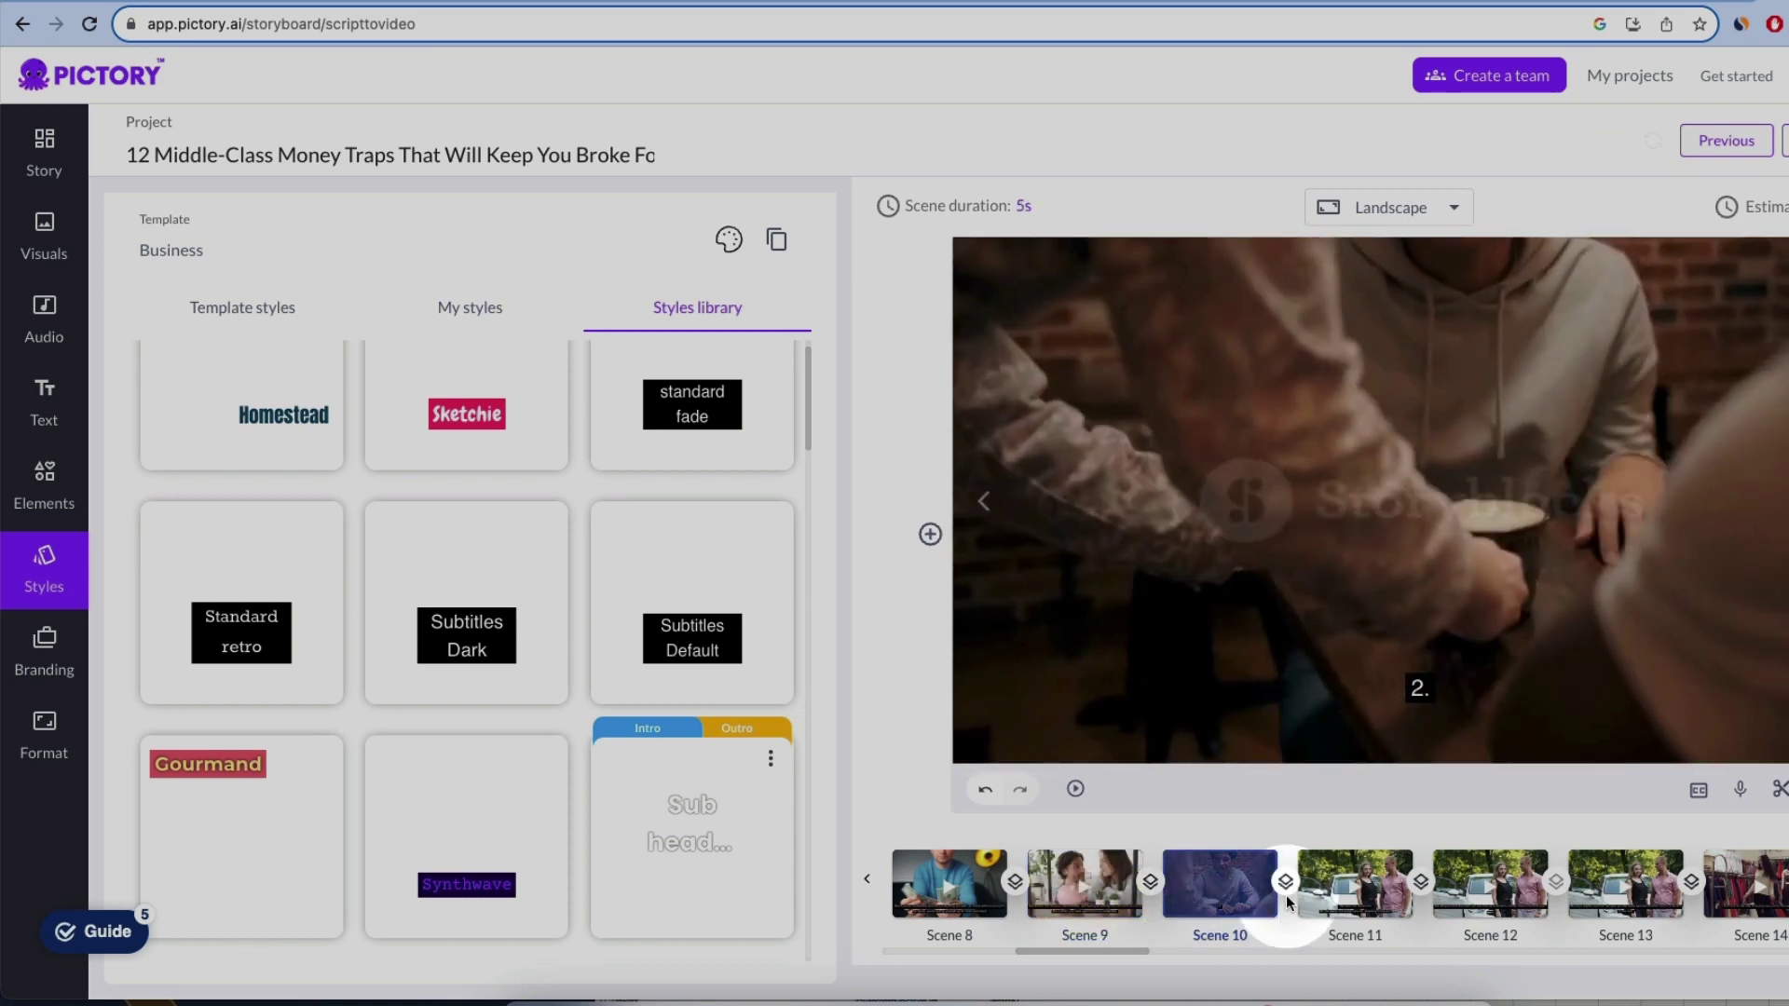
pyautogui.click(1346, 908)
pyautogui.click(1609, 885)
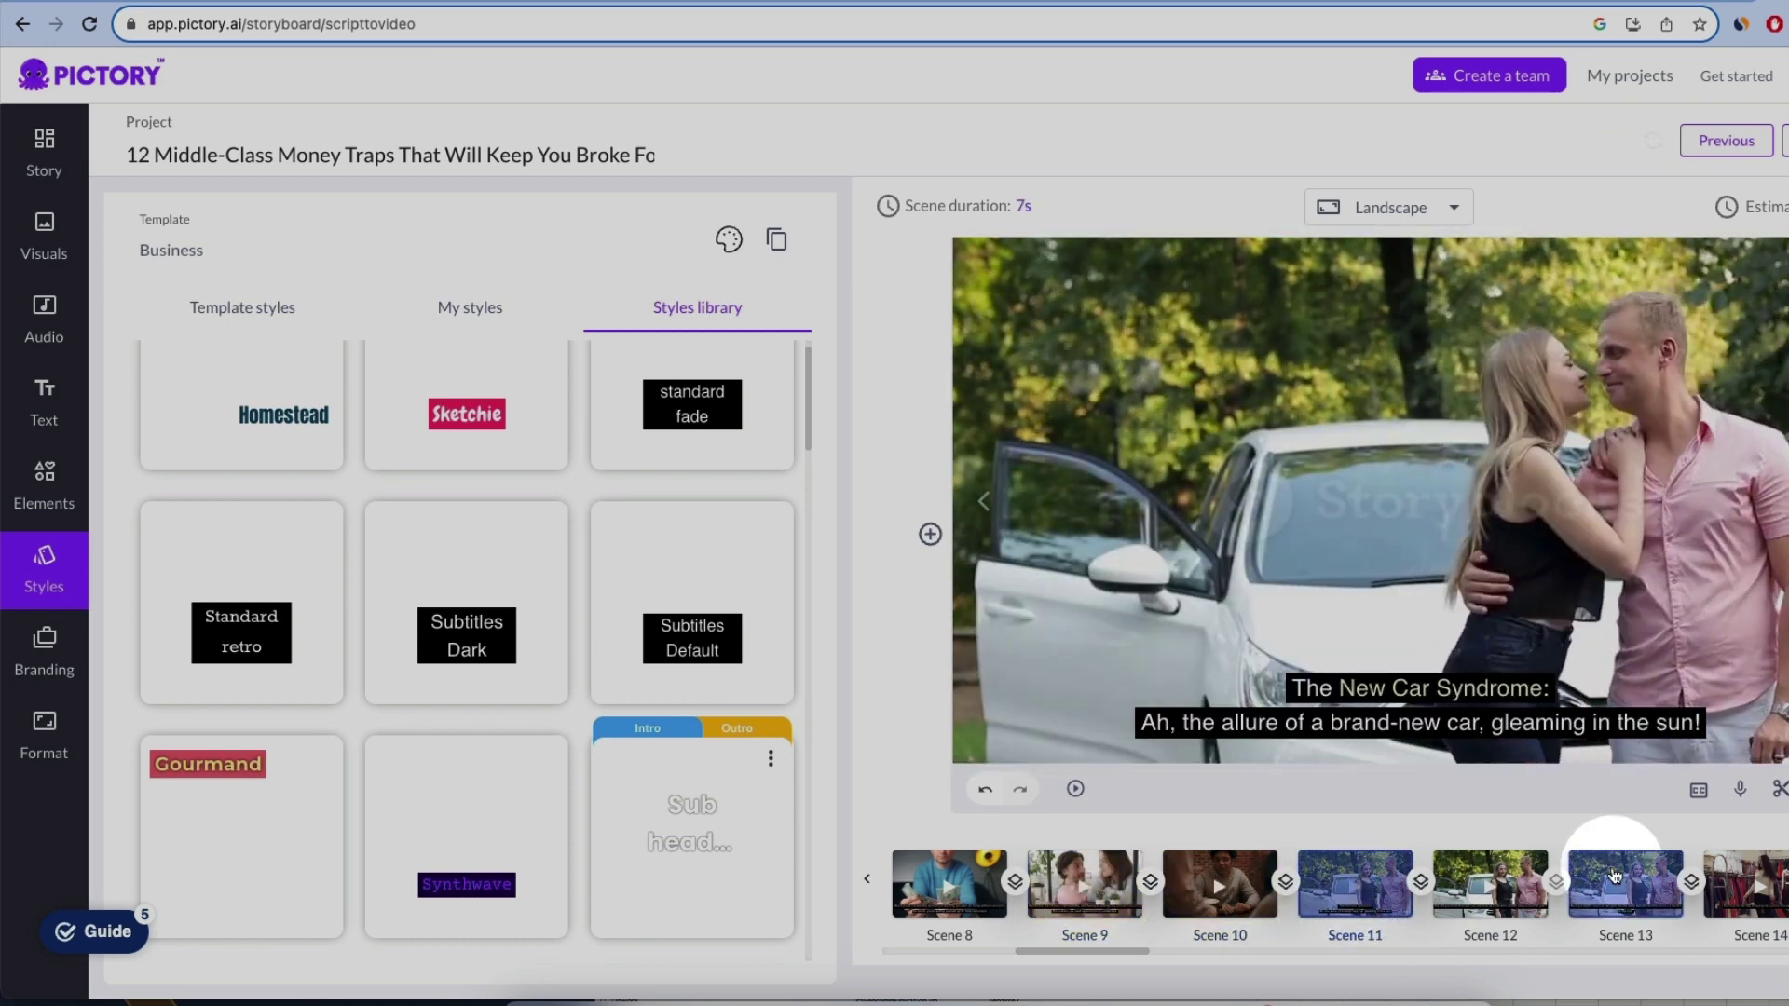
pyautogui.click(44, 238)
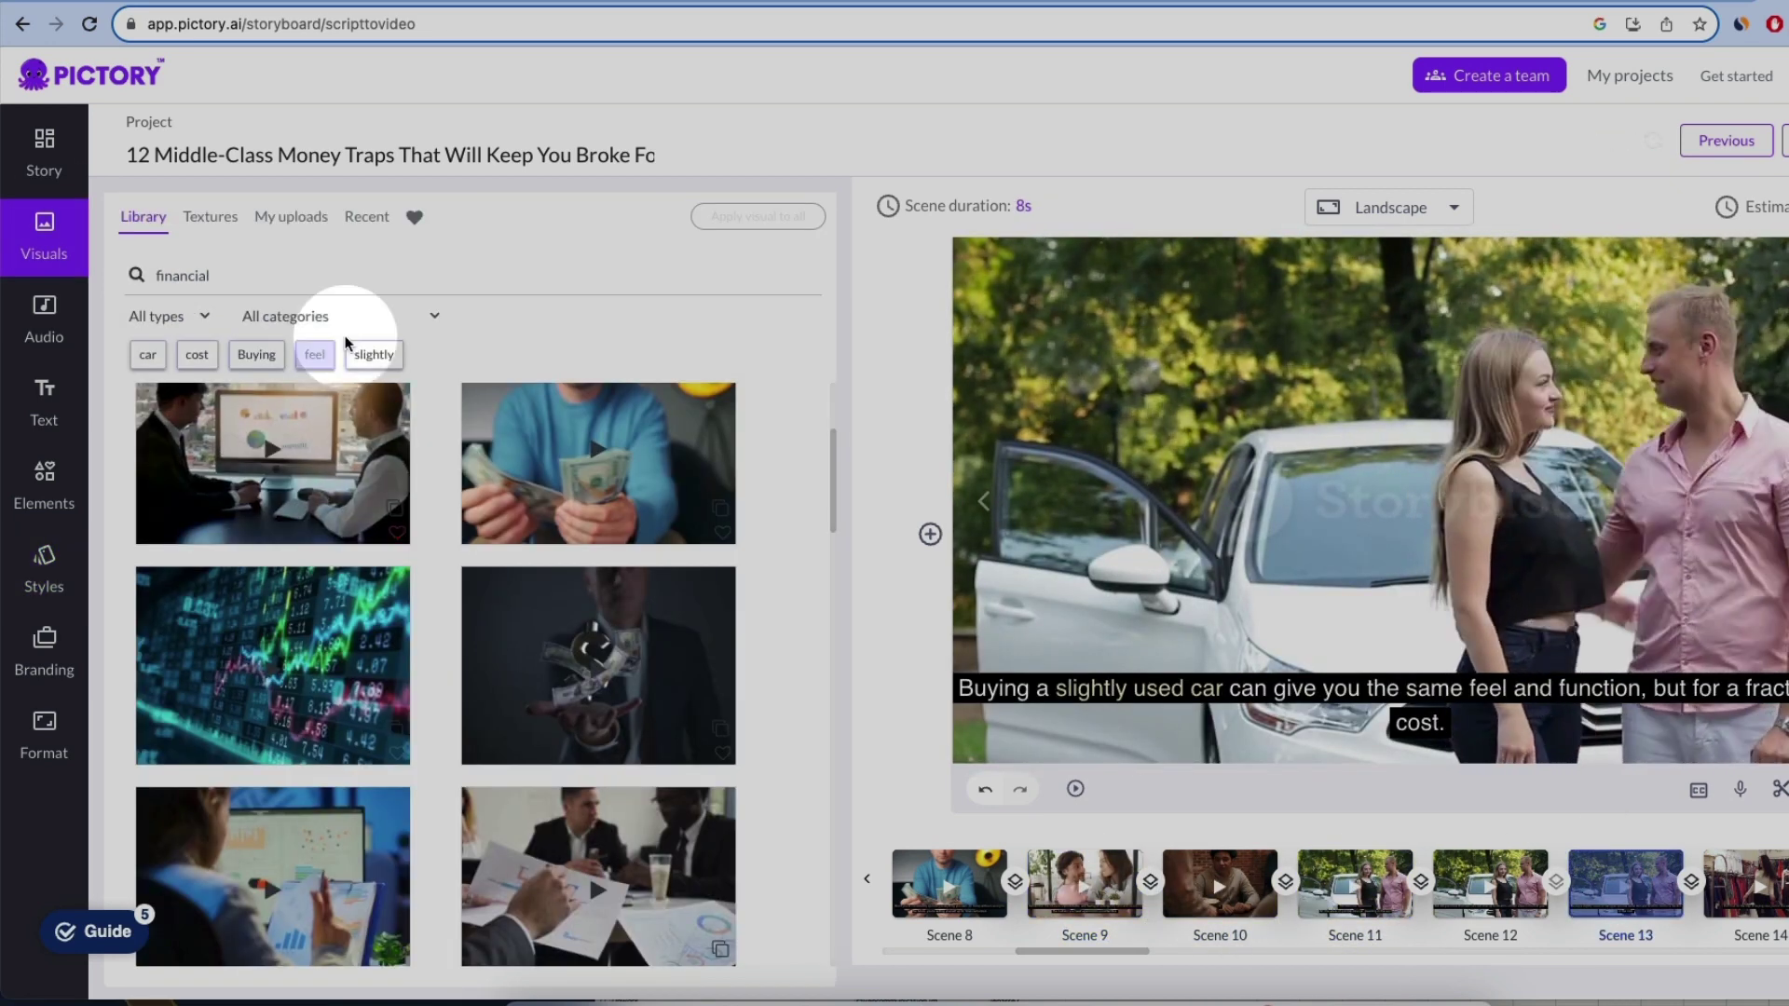
pyautogui.click(148, 354)
pyautogui.scroll(-10, 465, 438)
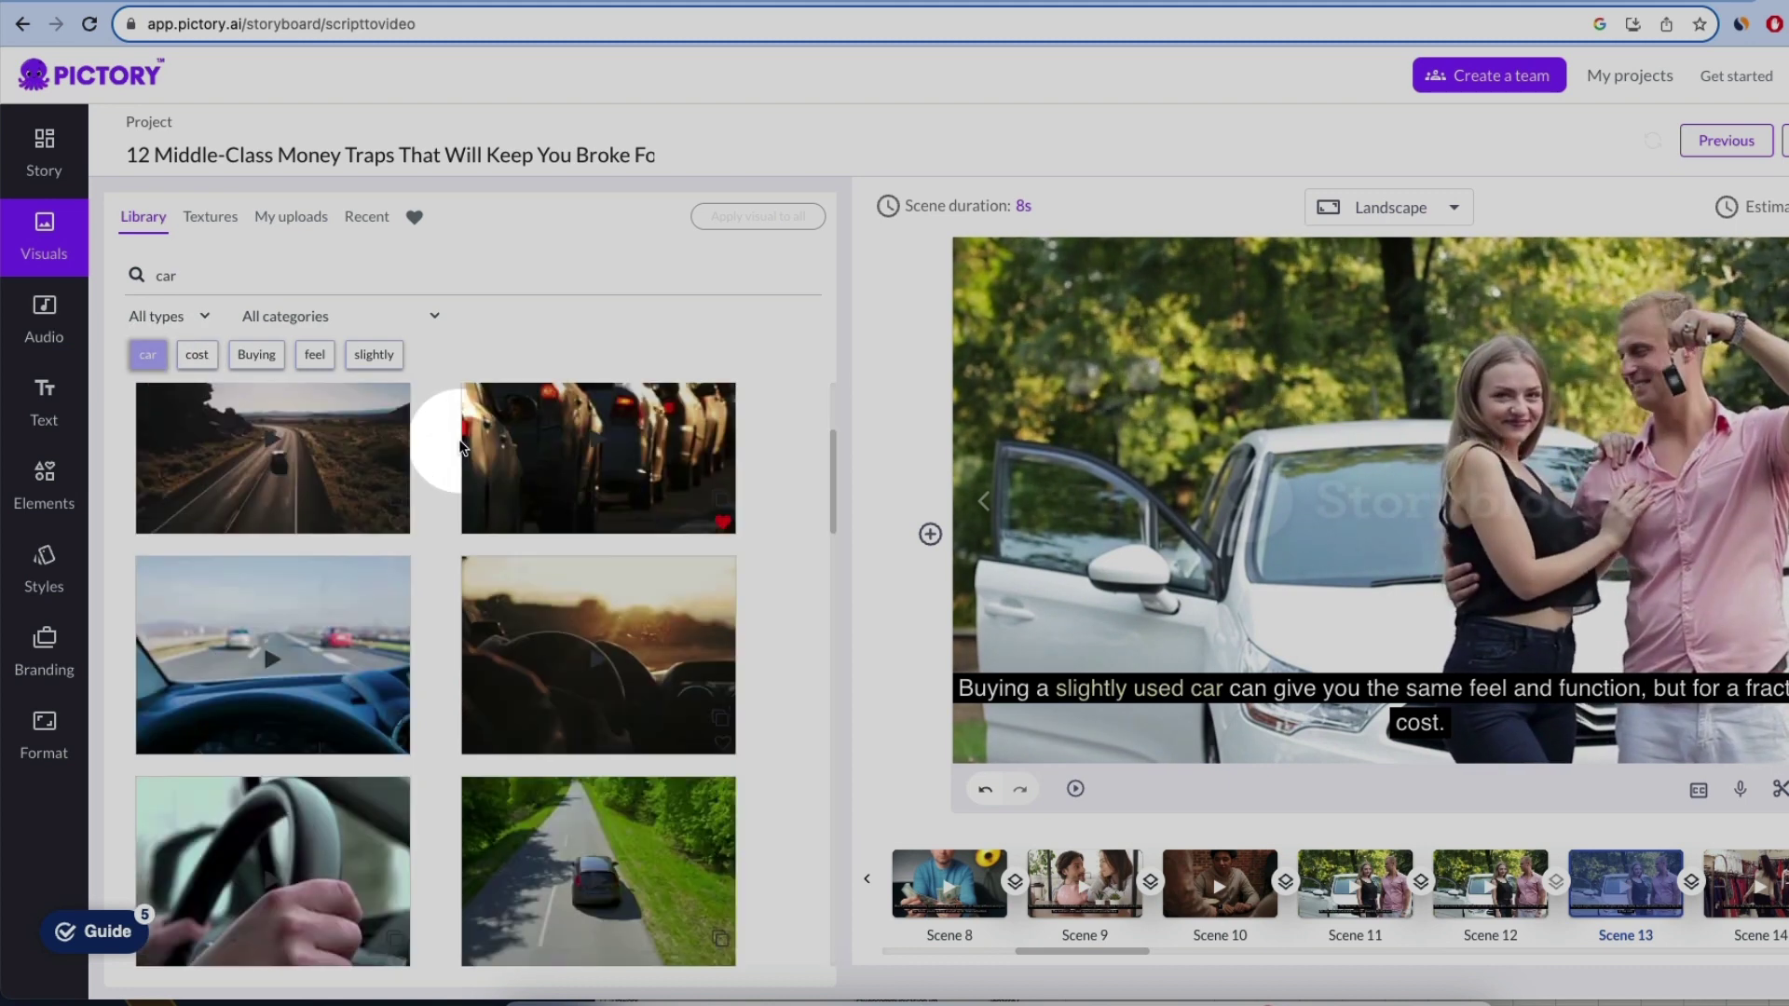
pyautogui.scroll(10, 460, 445)
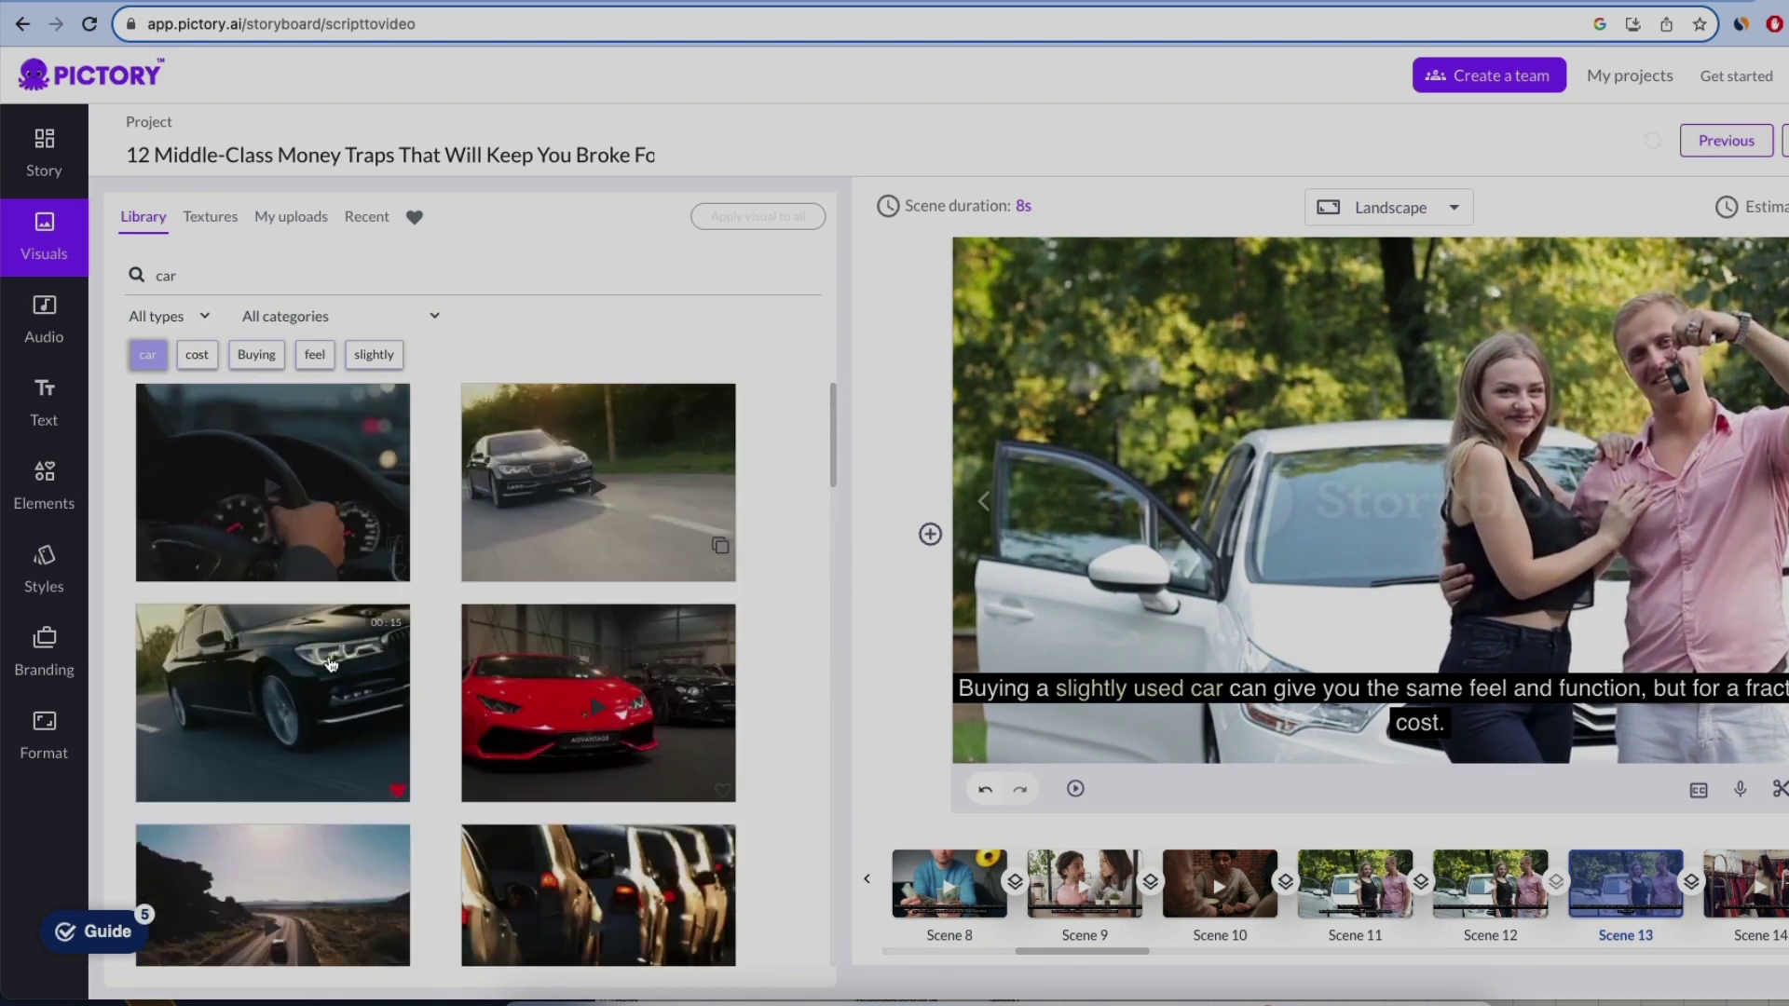
pyautogui.click(441, 695)
pyautogui.click(256, 354)
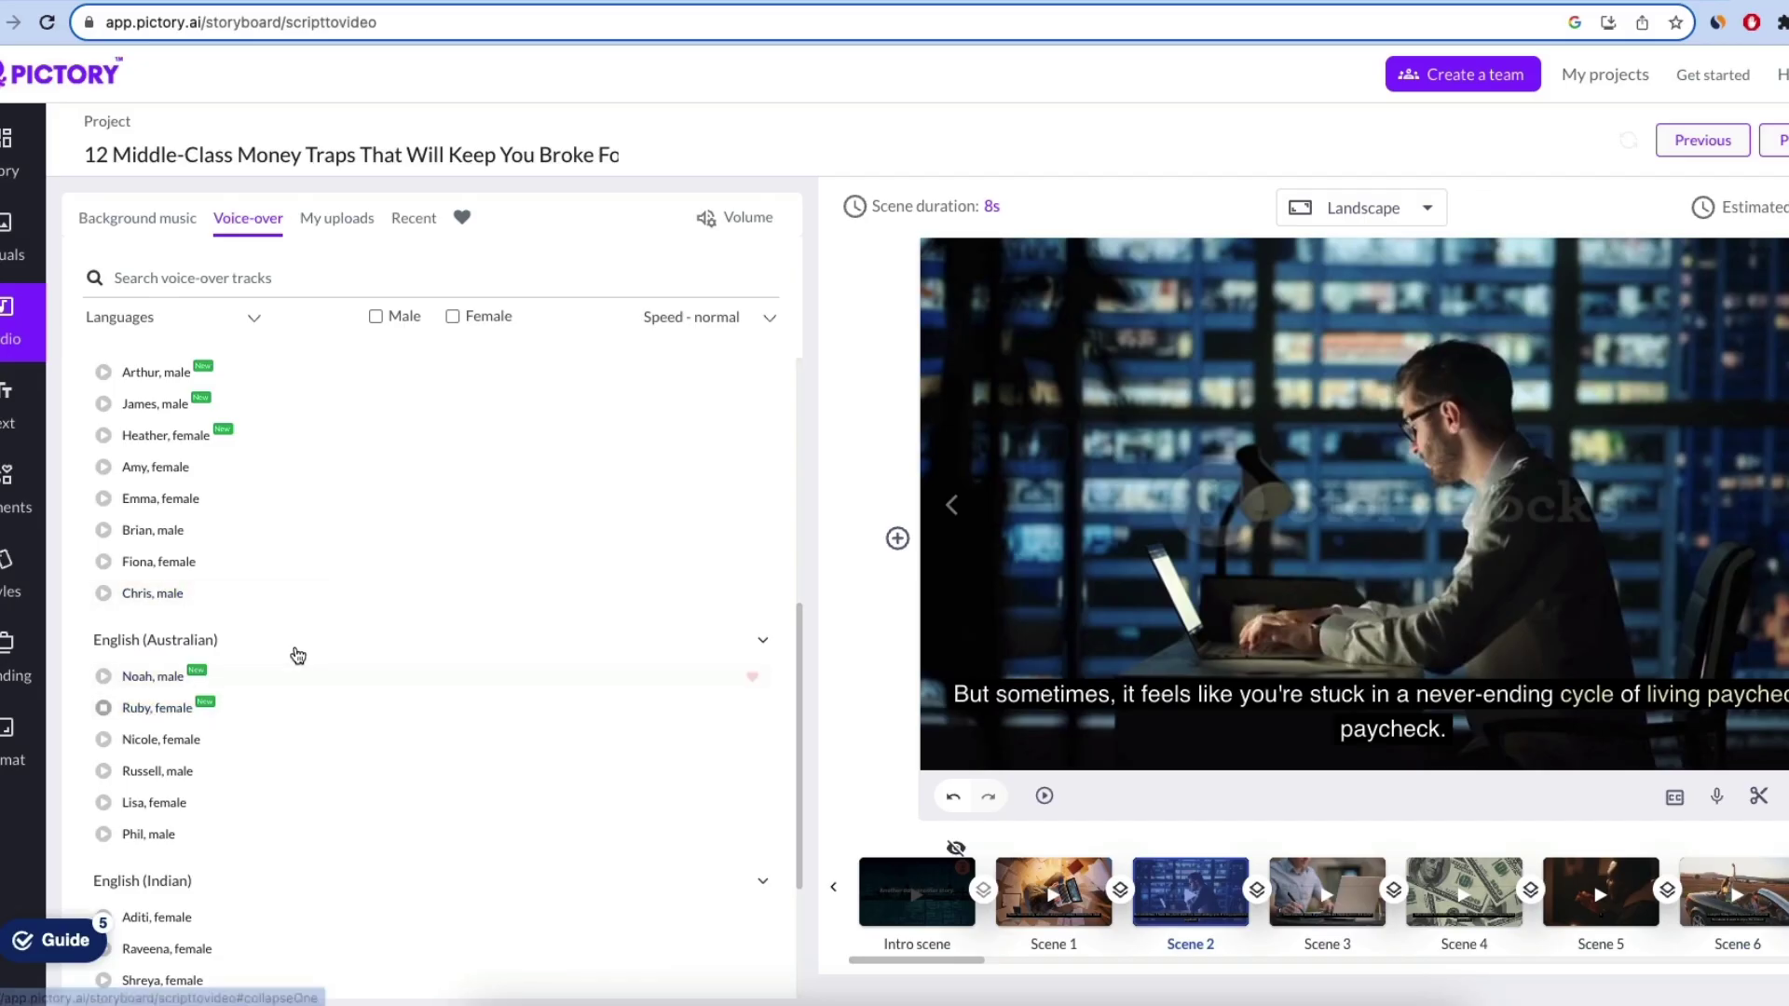
# Apply the Matthew male AI voice-over to the video at a speed of 113%.
pyautogui.scroll(5, 298, 655)
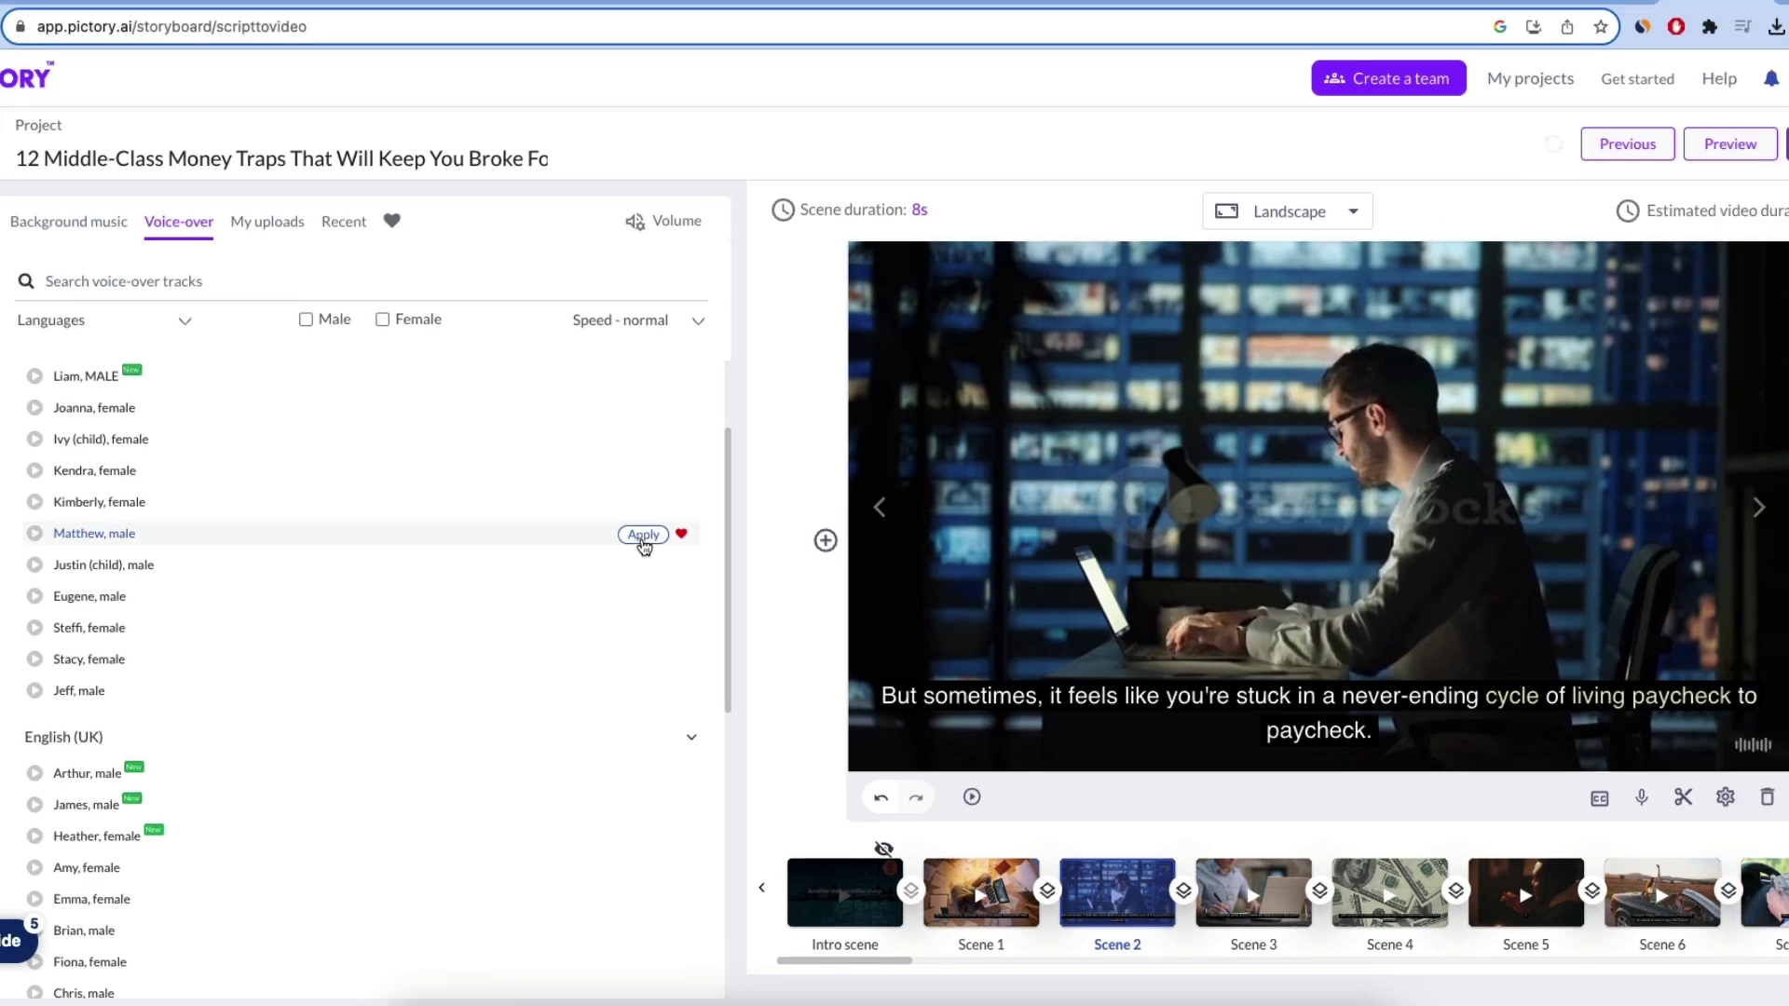
pyautogui.click(642, 536)
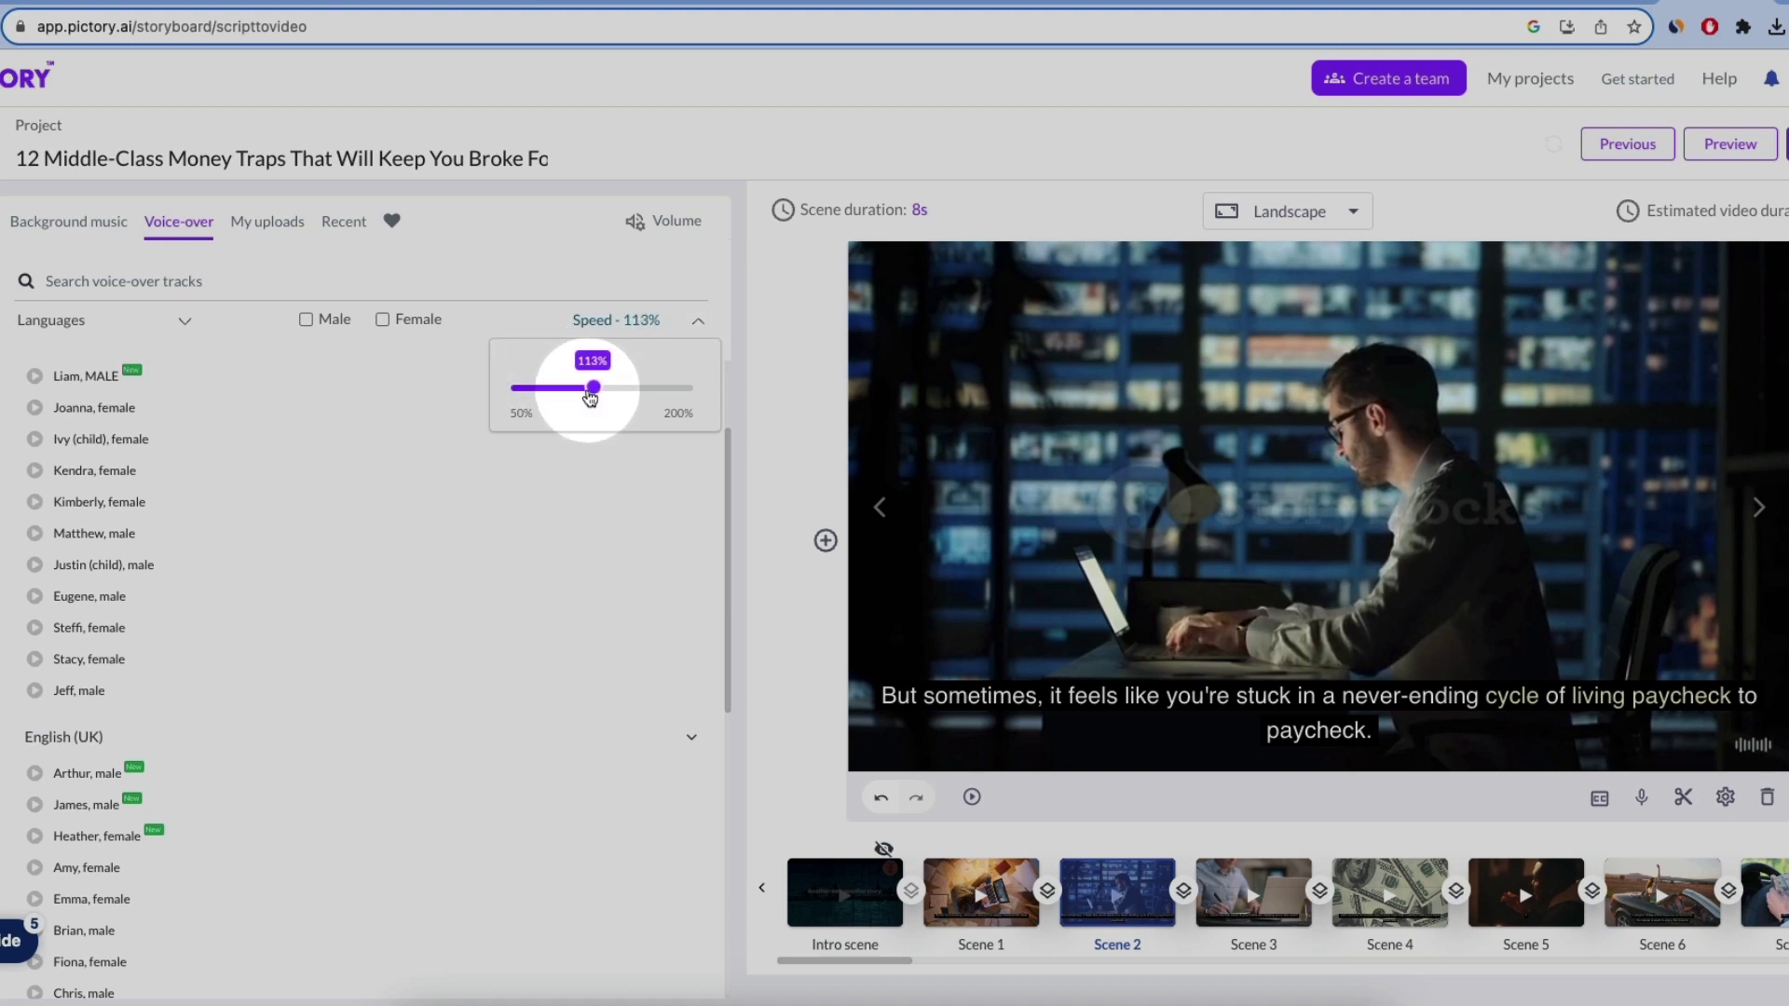
pyautogui.click(674, 224)
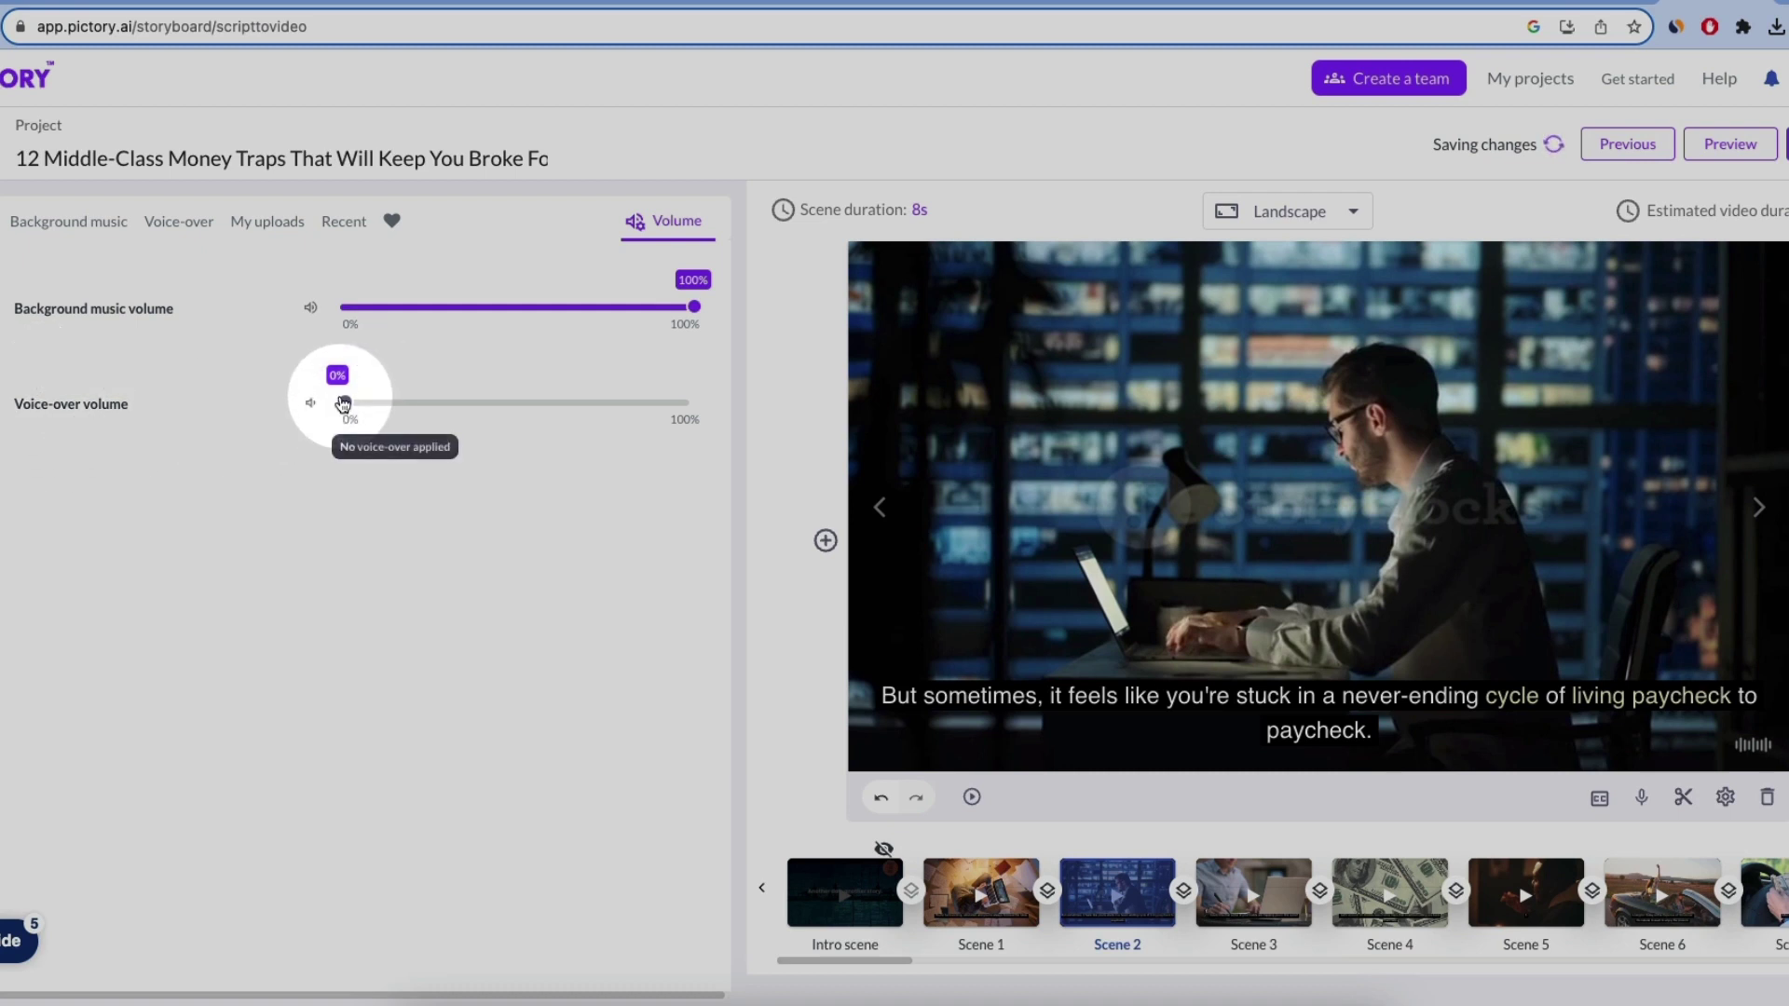
pyautogui.click(178, 222)
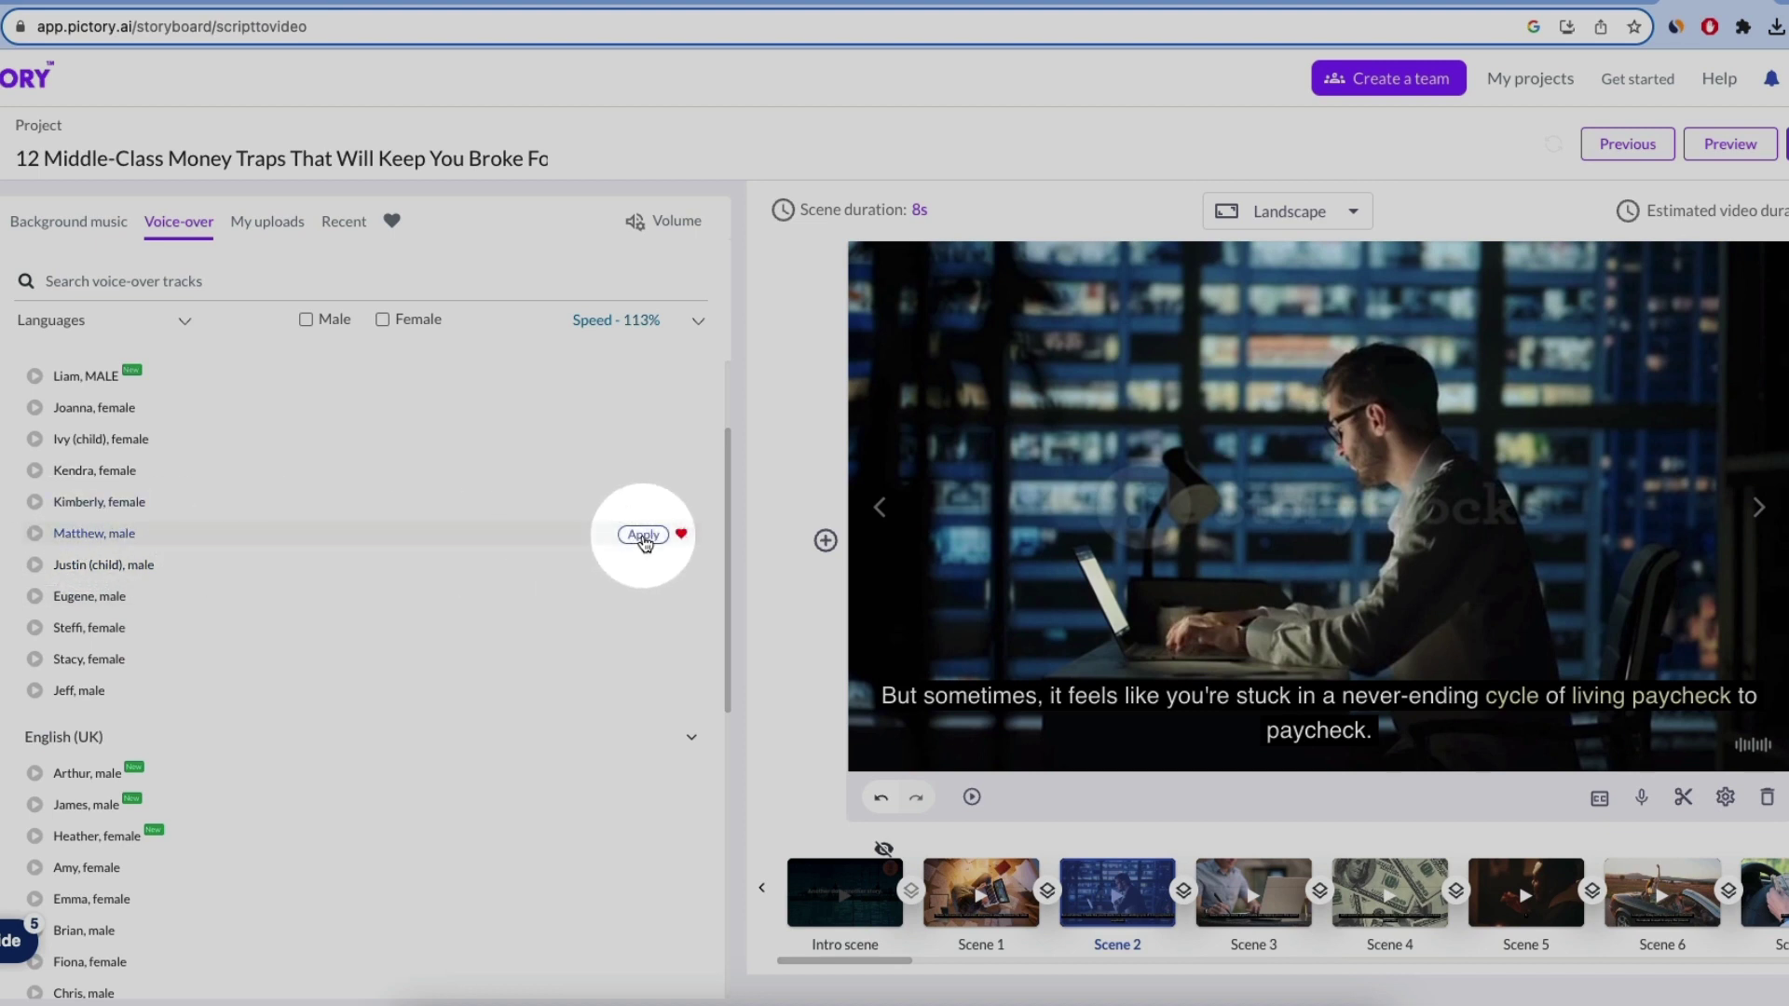
pyautogui.click(643, 538)
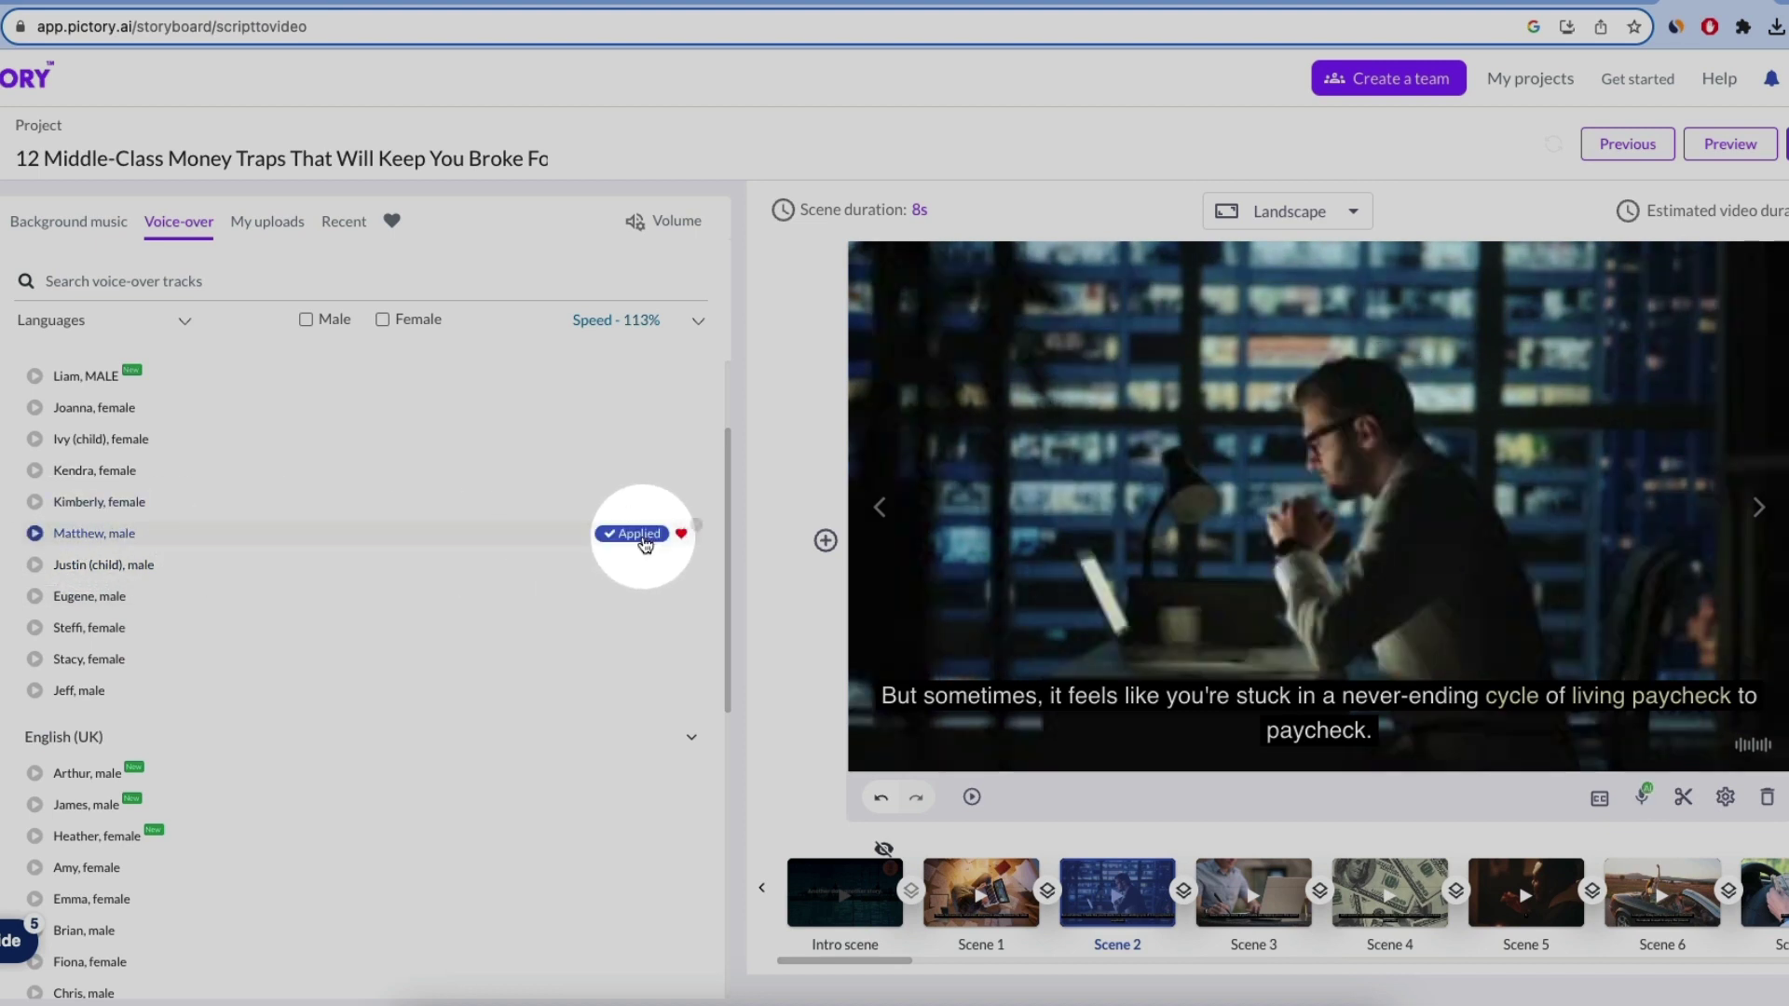
# Lower the background music volume to 4% and select scene 1.
pyautogui.click(28, 221)
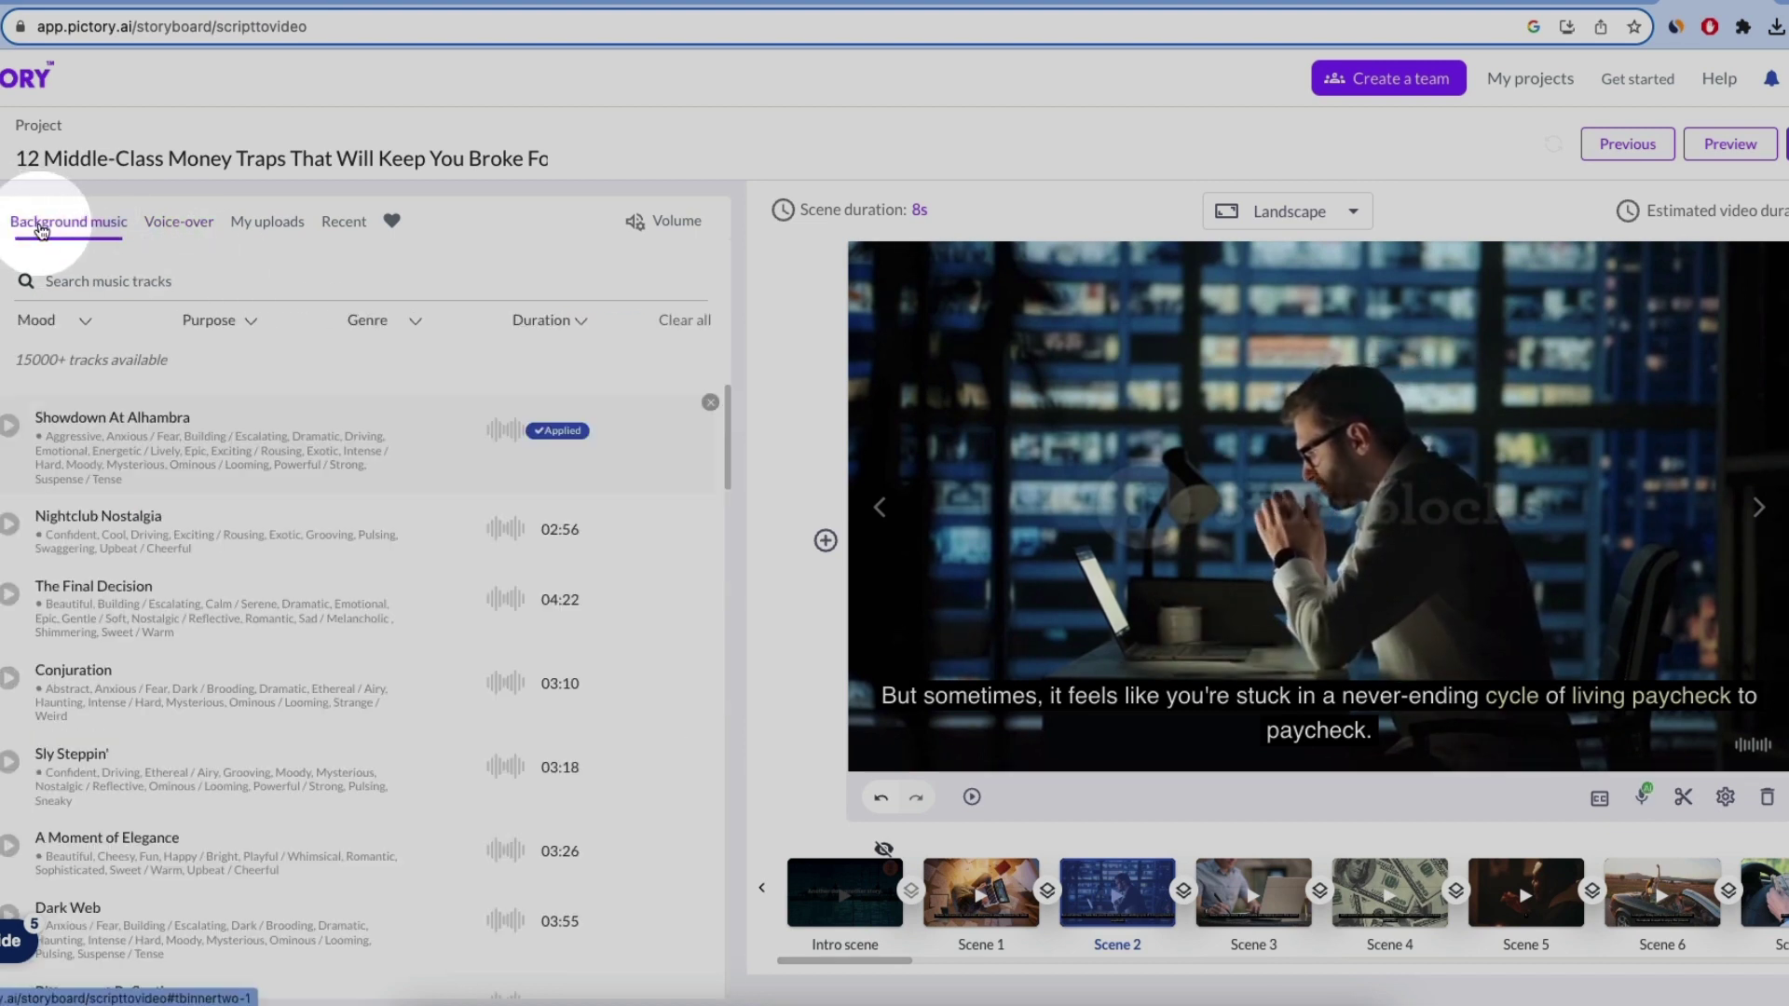
pyautogui.click(652, 223)
pyautogui.moveTo(372, 306)
pyautogui.mouseDown()
pyautogui.moveTo(344, 308)
pyautogui.moveTo(377, 318)
pyautogui.moveTo(357, 318)
pyautogui.mouseUp()
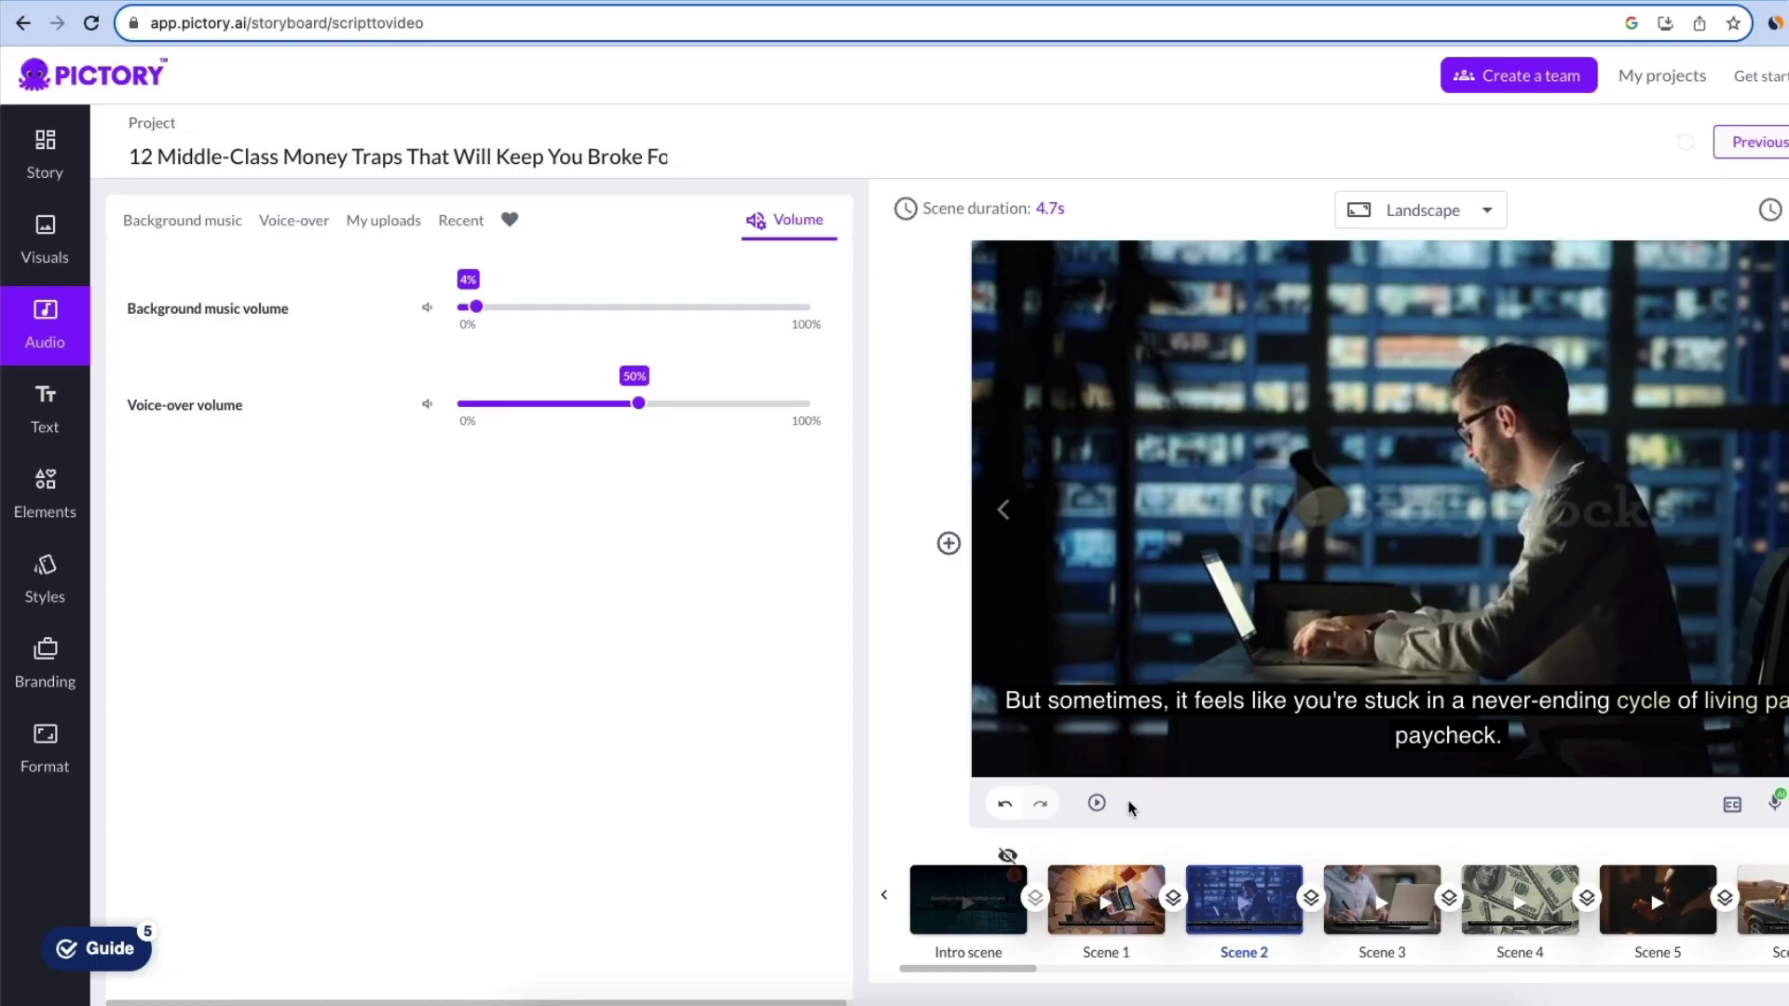
pyautogui.click(1103, 906)
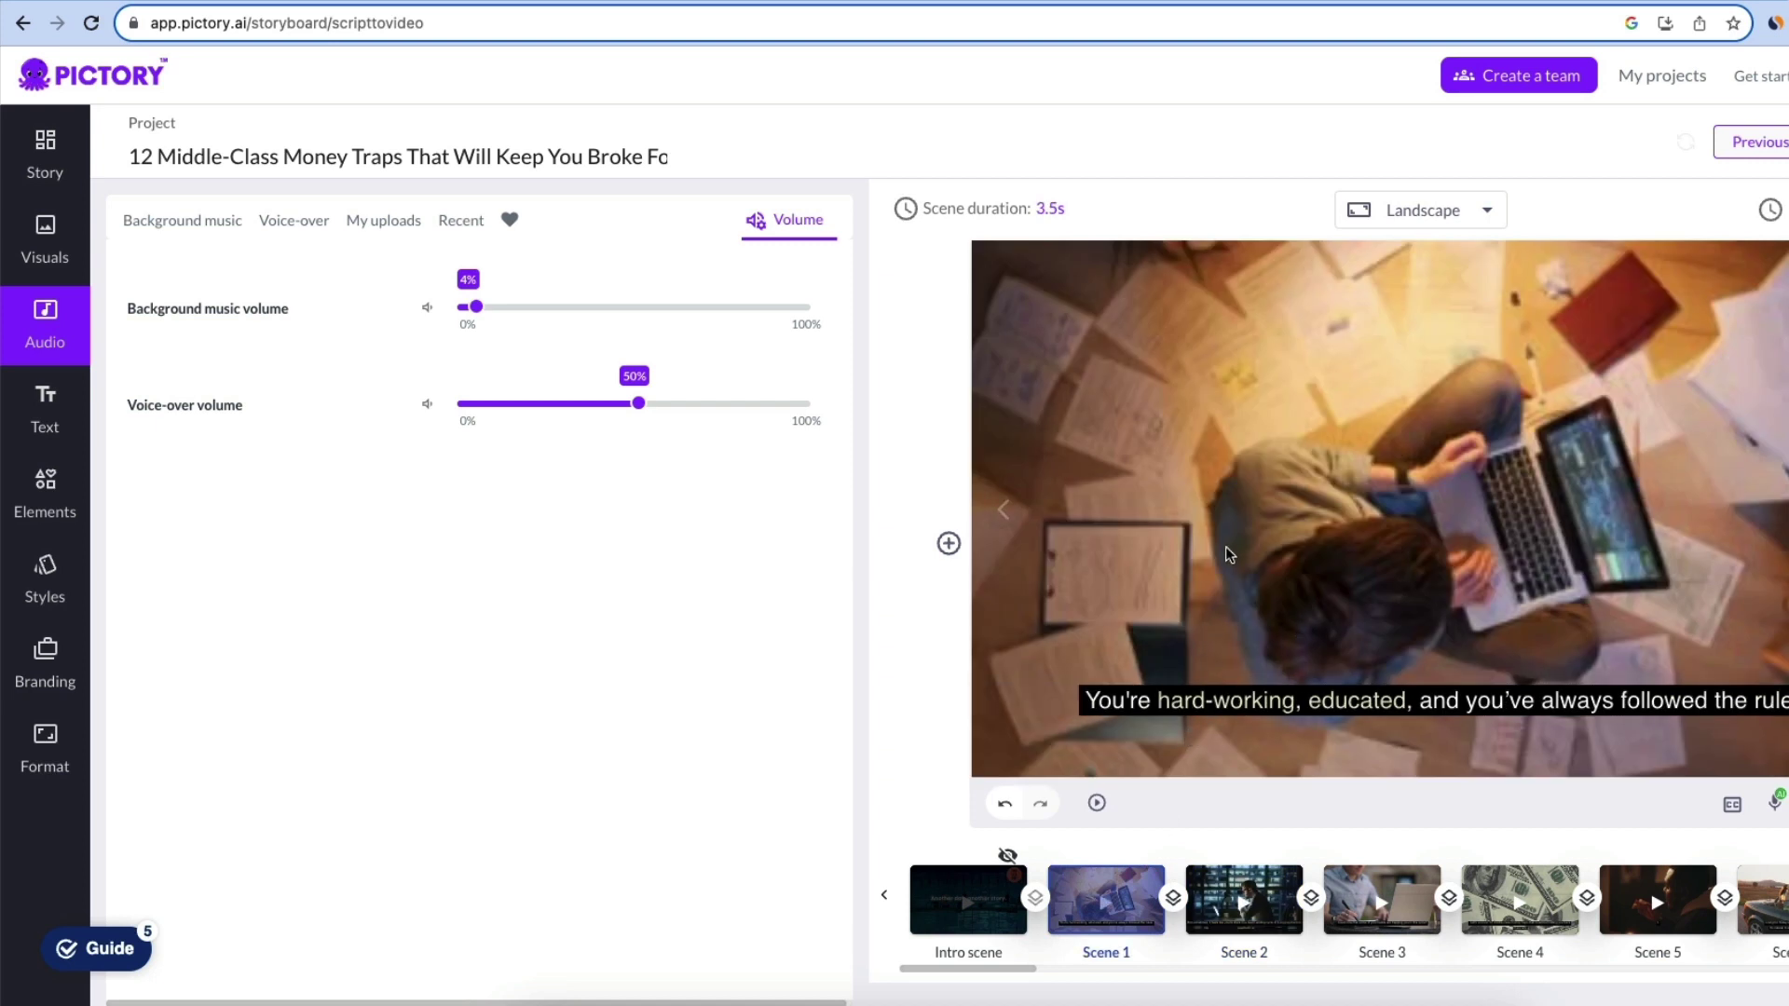
pyautogui.click(26, 745)
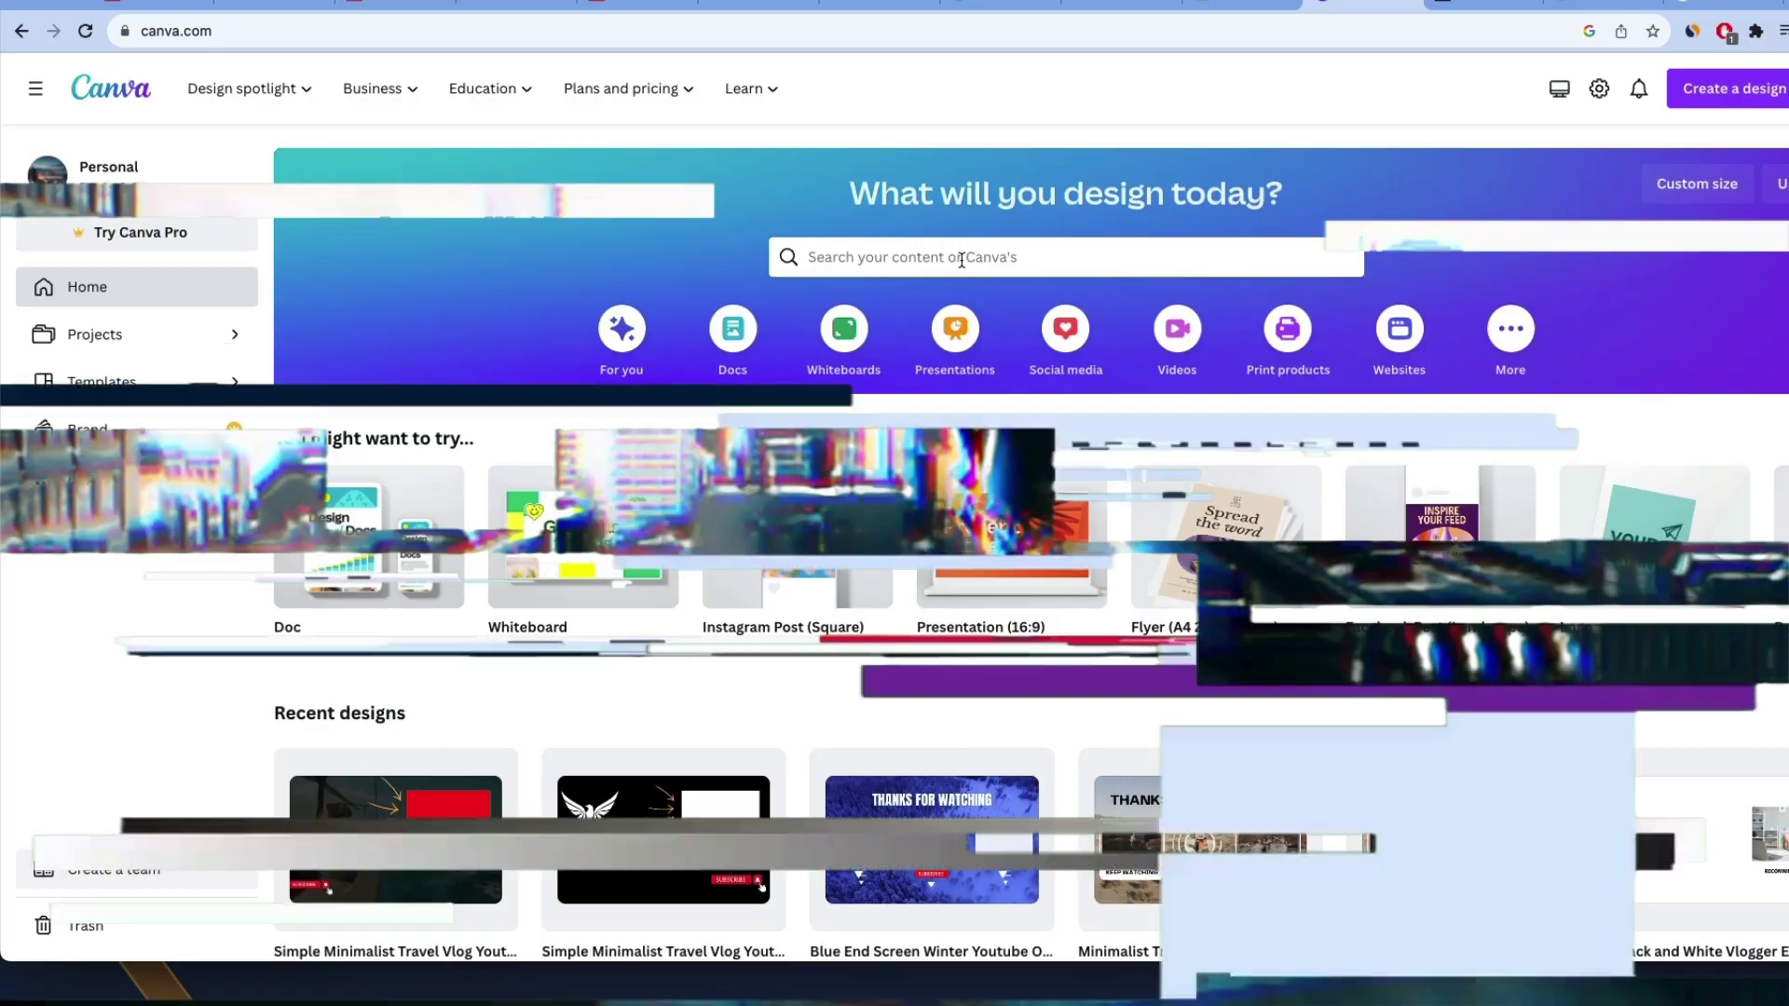
# Switch to Canva and search its templates for "youtube logo money".
pyautogui.click(962, 259)
pyautogui.write('youtube logo')
pyautogui.press('Return')
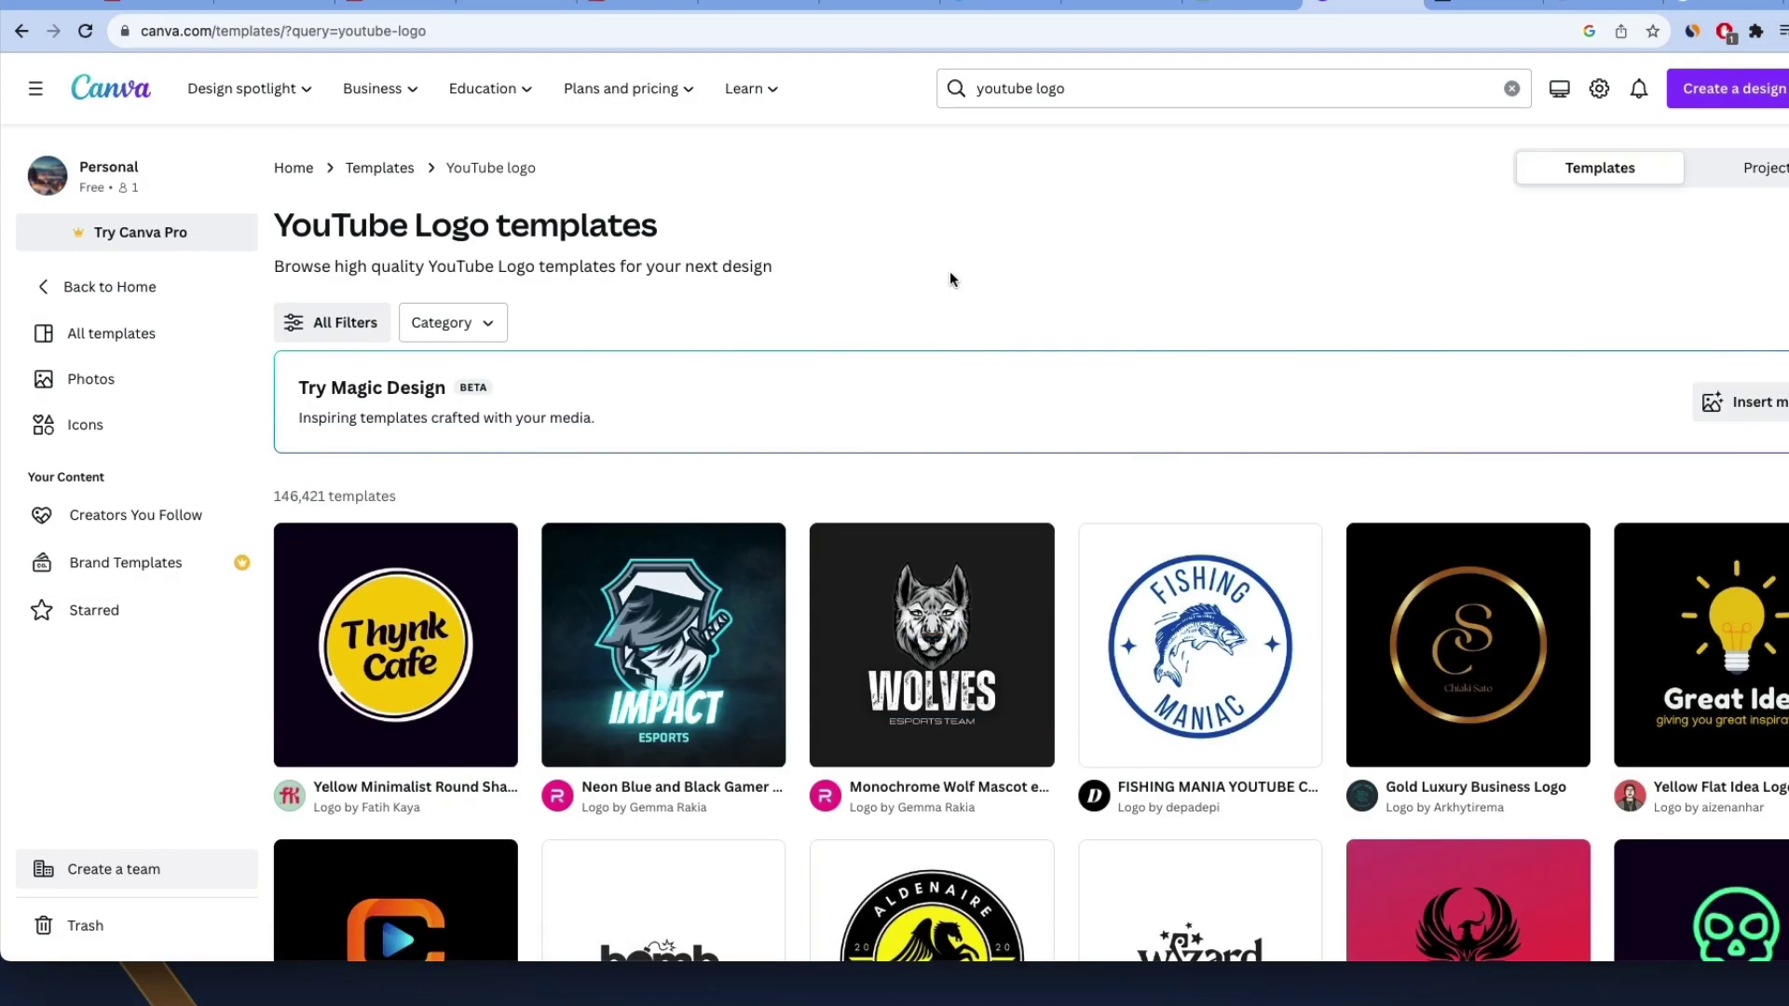
pyautogui.click(1071, 89)
pyautogui.write('money')
pyautogui.press('Return')
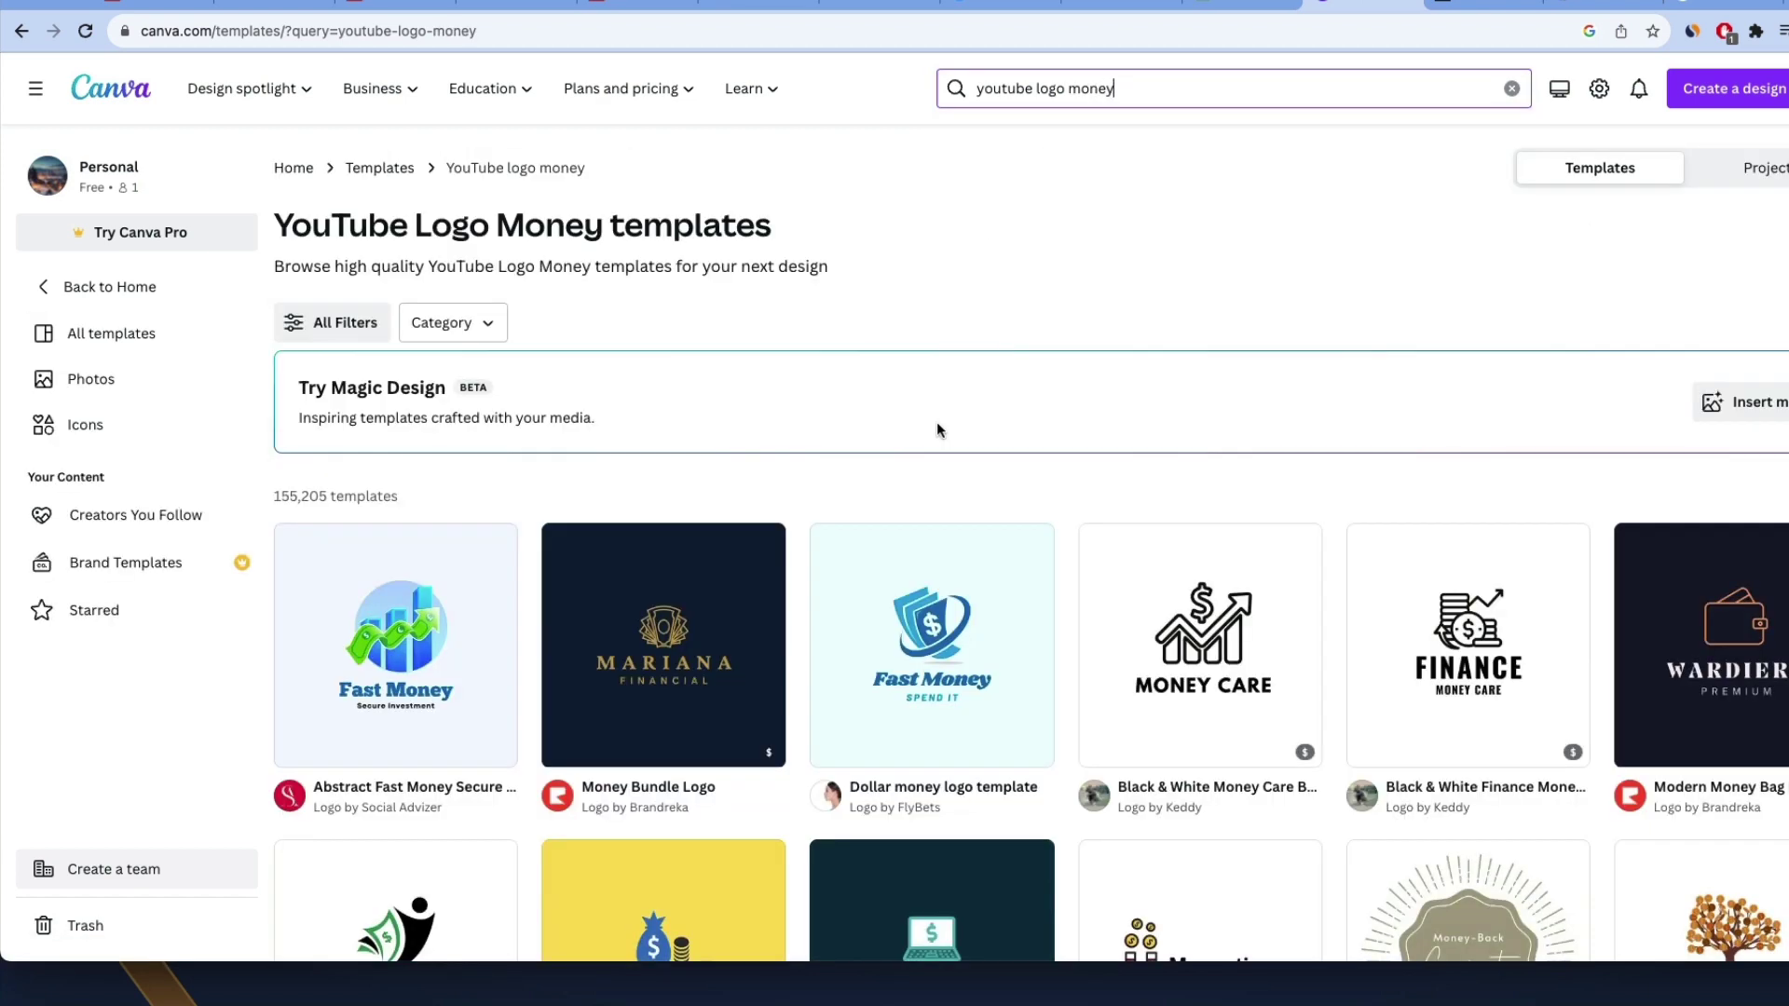
# Browse the money logo templates and filter the results to the free ones.
pyautogui.scroll(-2, 938, 428)
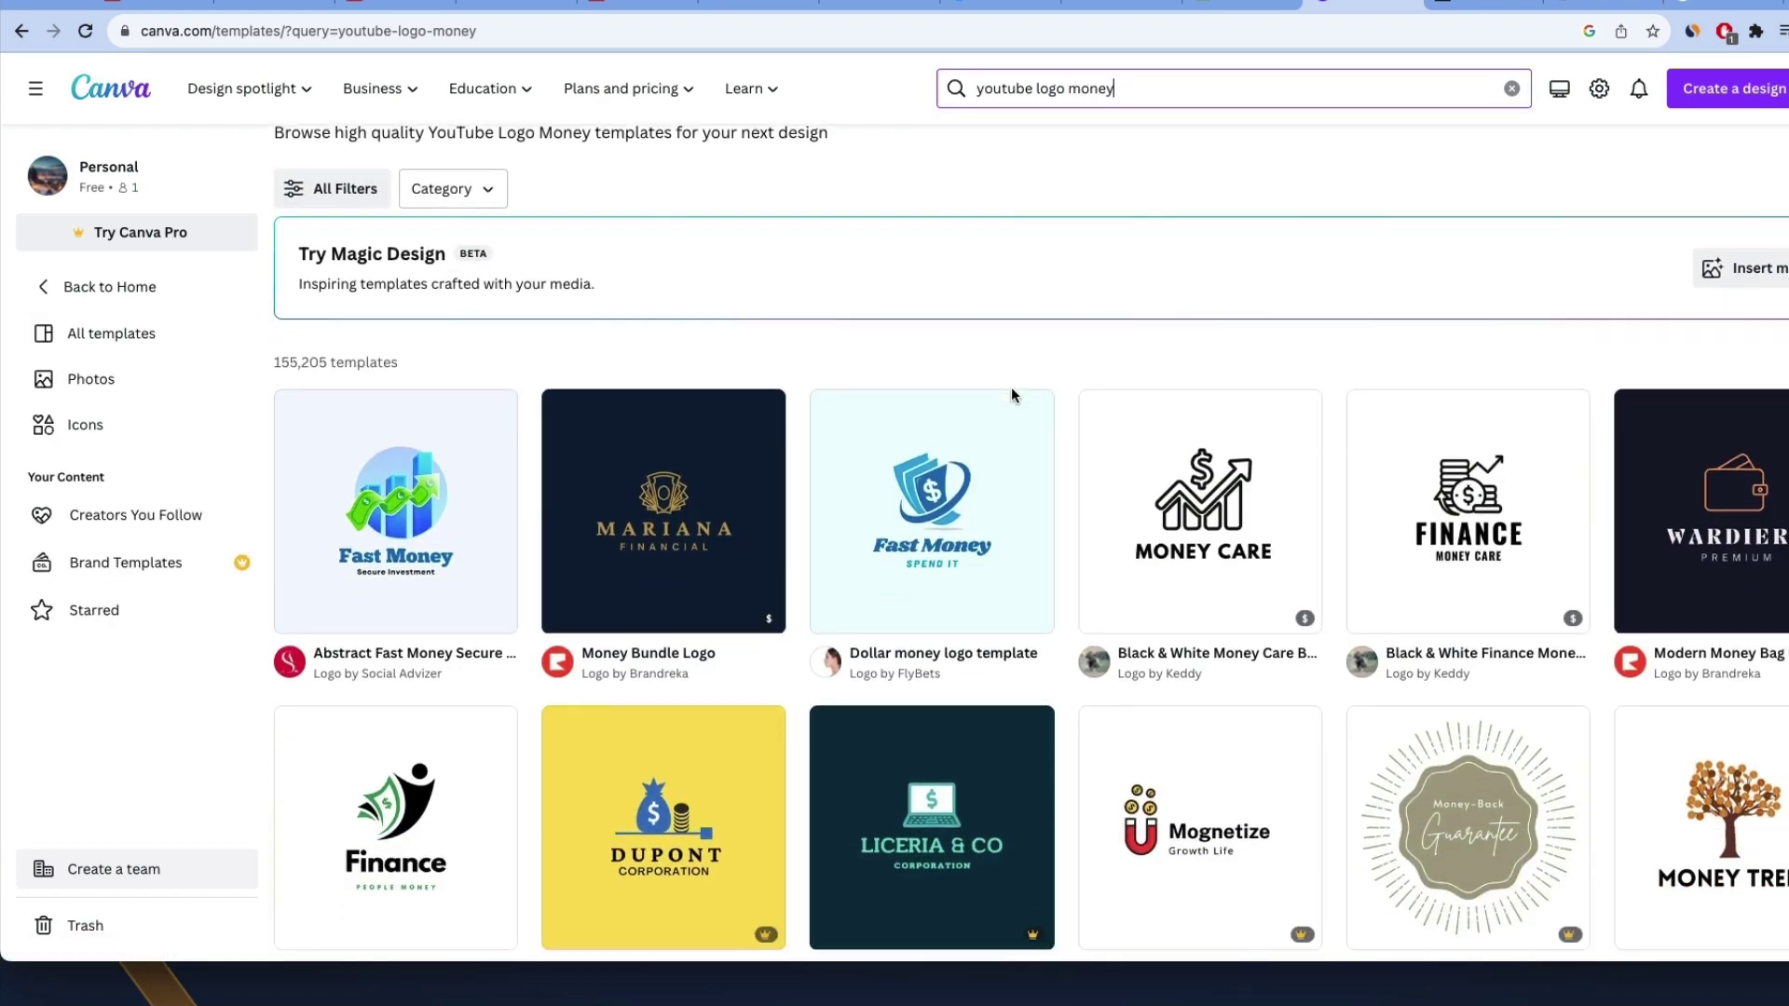
pyautogui.scroll(-2, 1013, 395)
pyautogui.scroll(4, 400, 354)
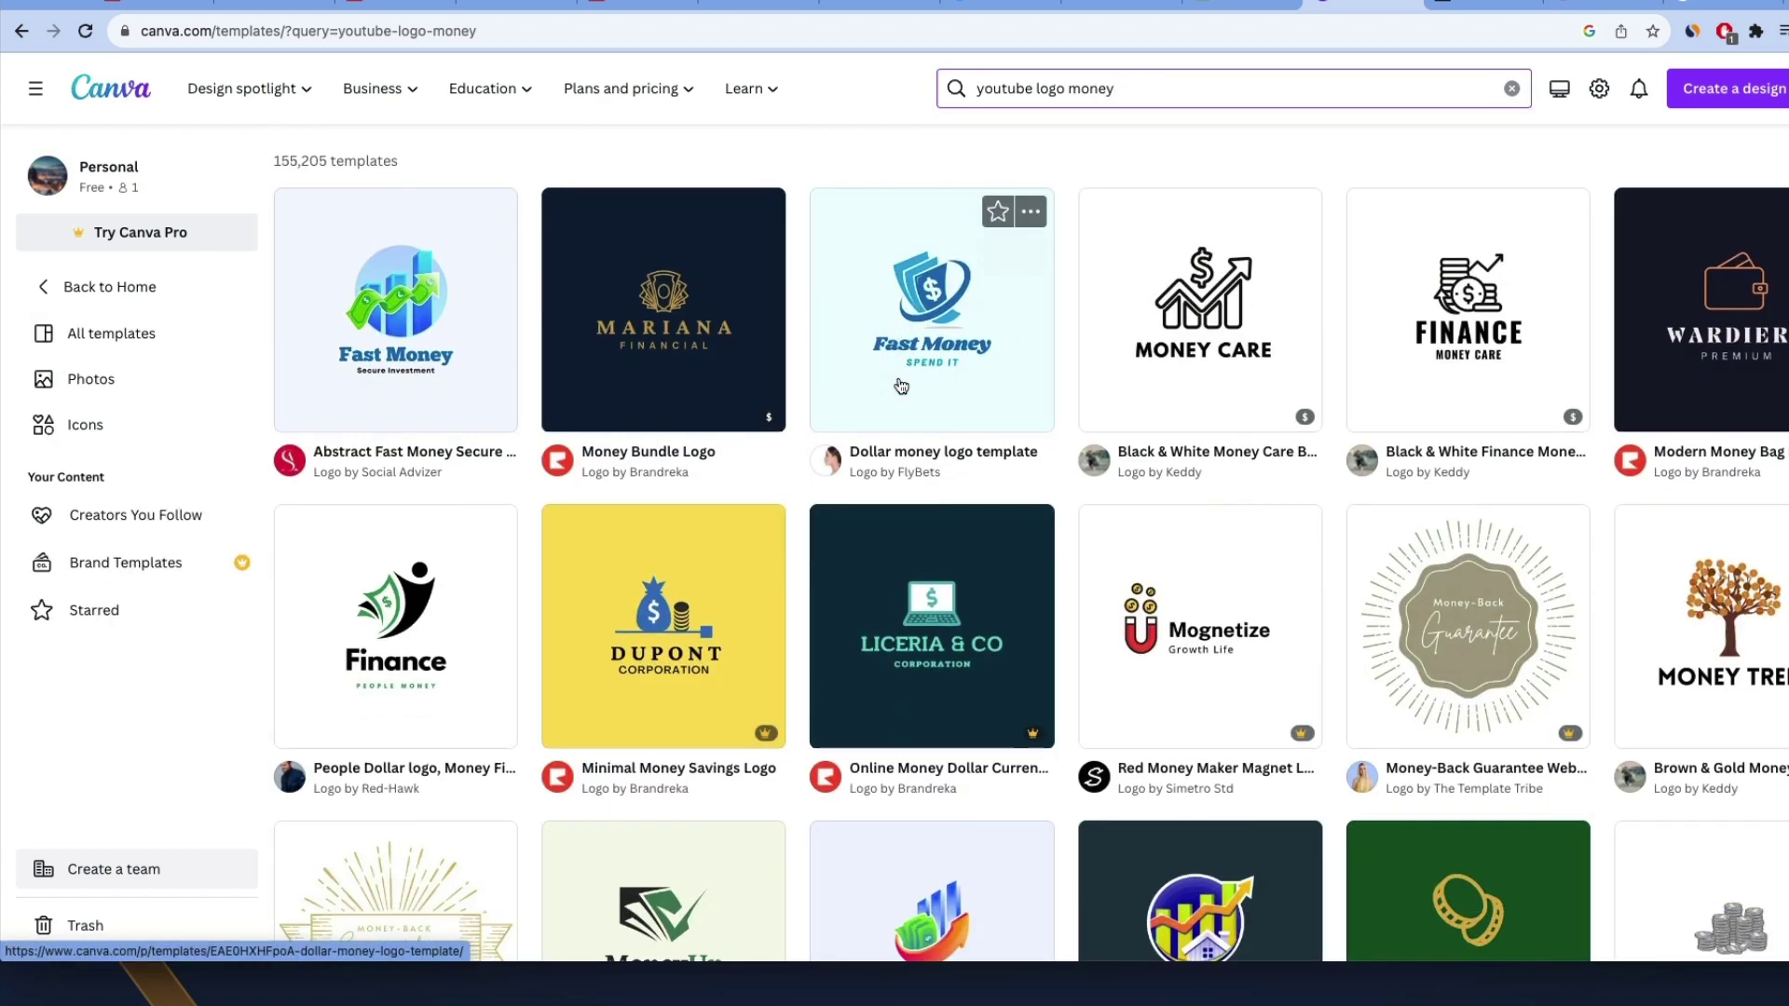
pyautogui.click(402, 328)
pyautogui.click(336, 322)
pyautogui.scroll(-10, 131, 559)
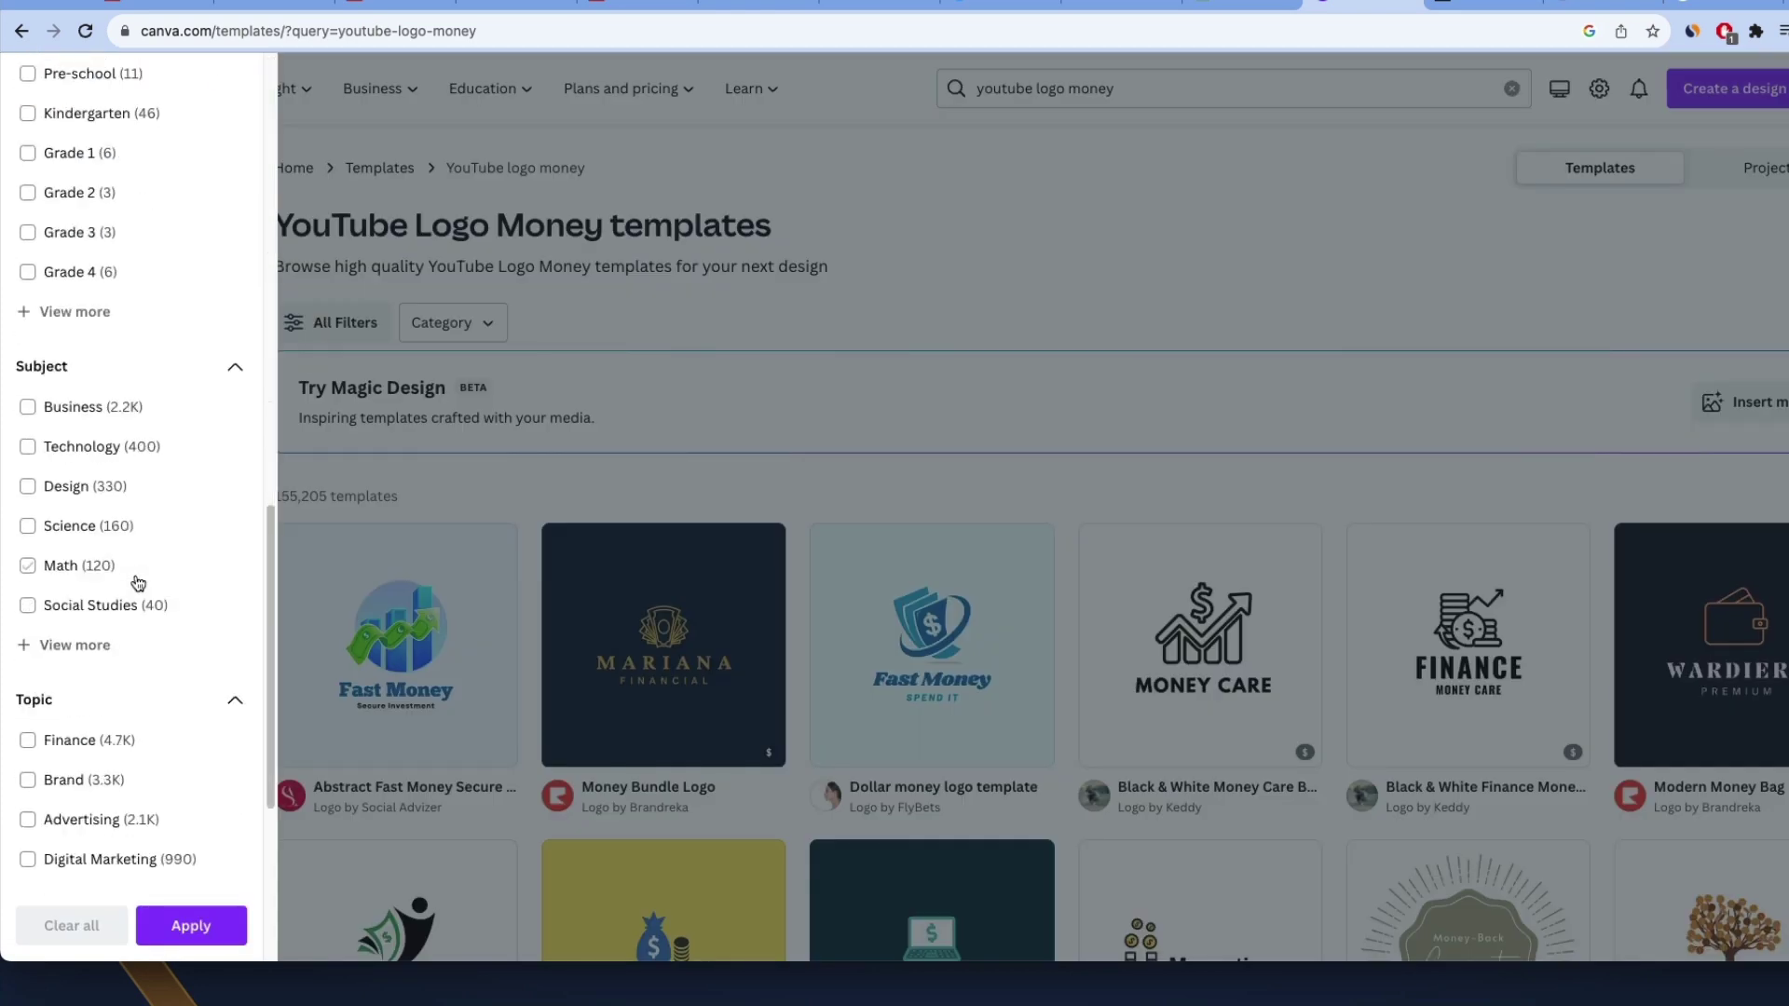
pyautogui.click(56, 746)
pyautogui.click(191, 928)
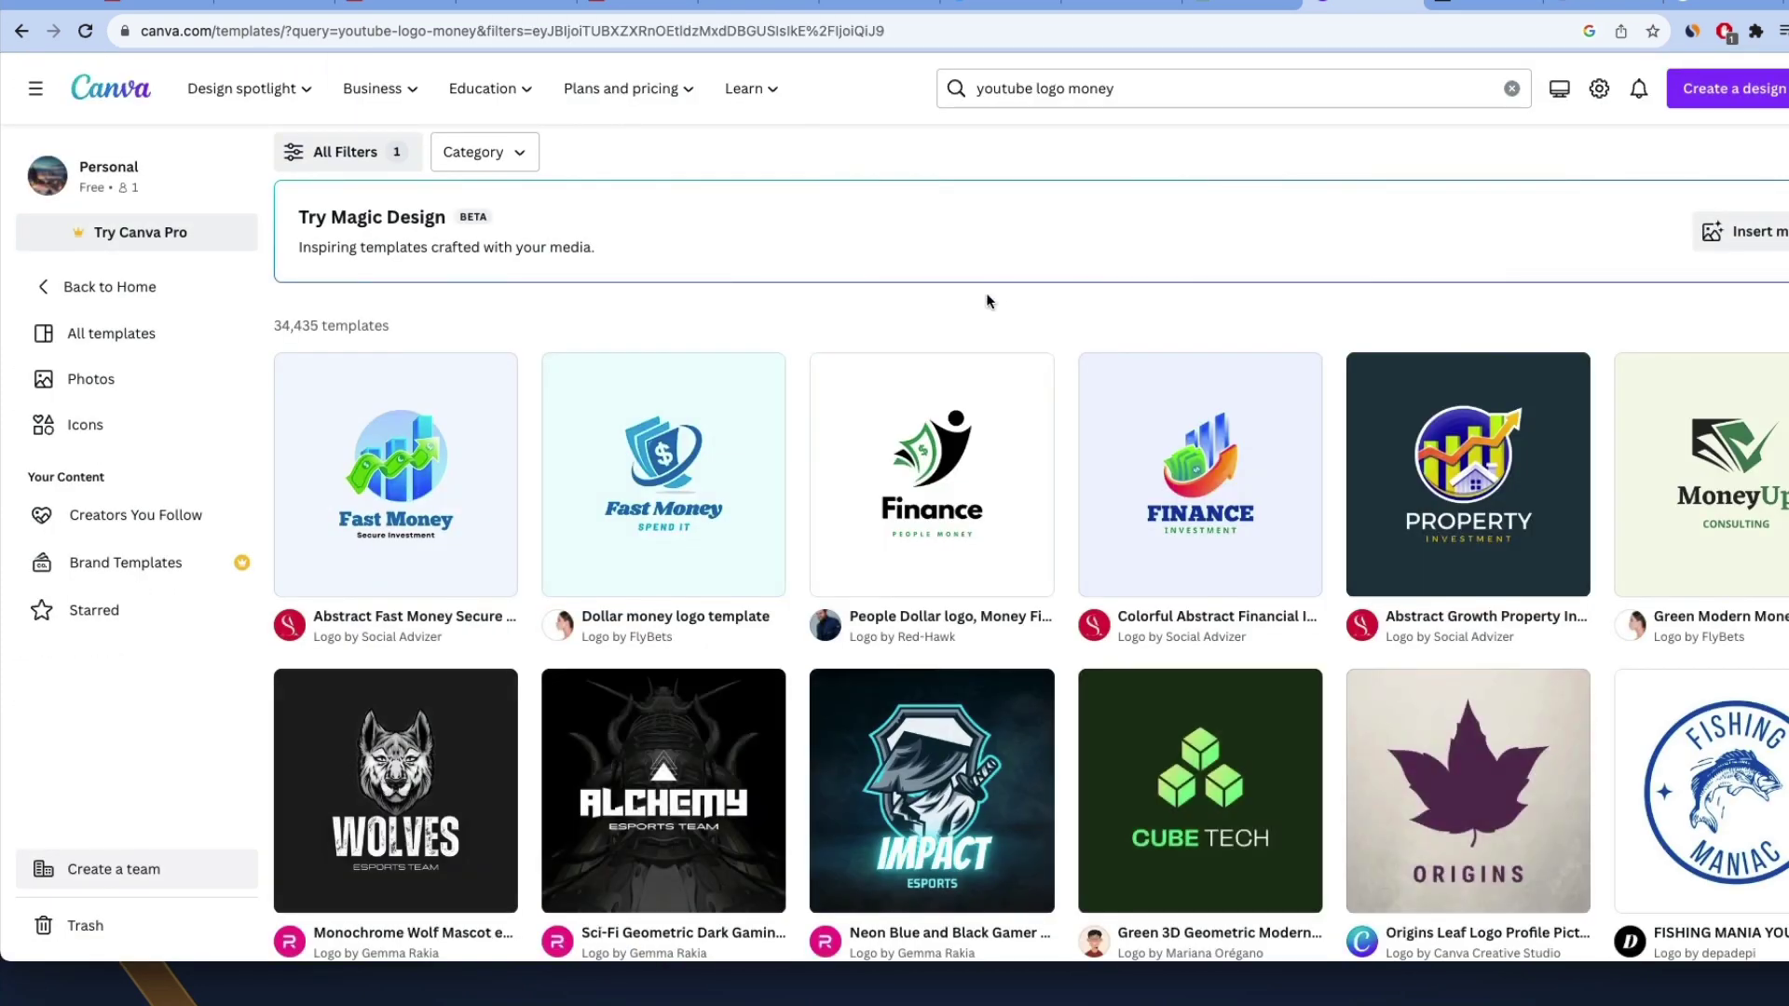
# Choose the "Dollar money logo template" from the filtered results and open it for customizing in the editor.
pyautogui.scroll(-1, 988, 298)
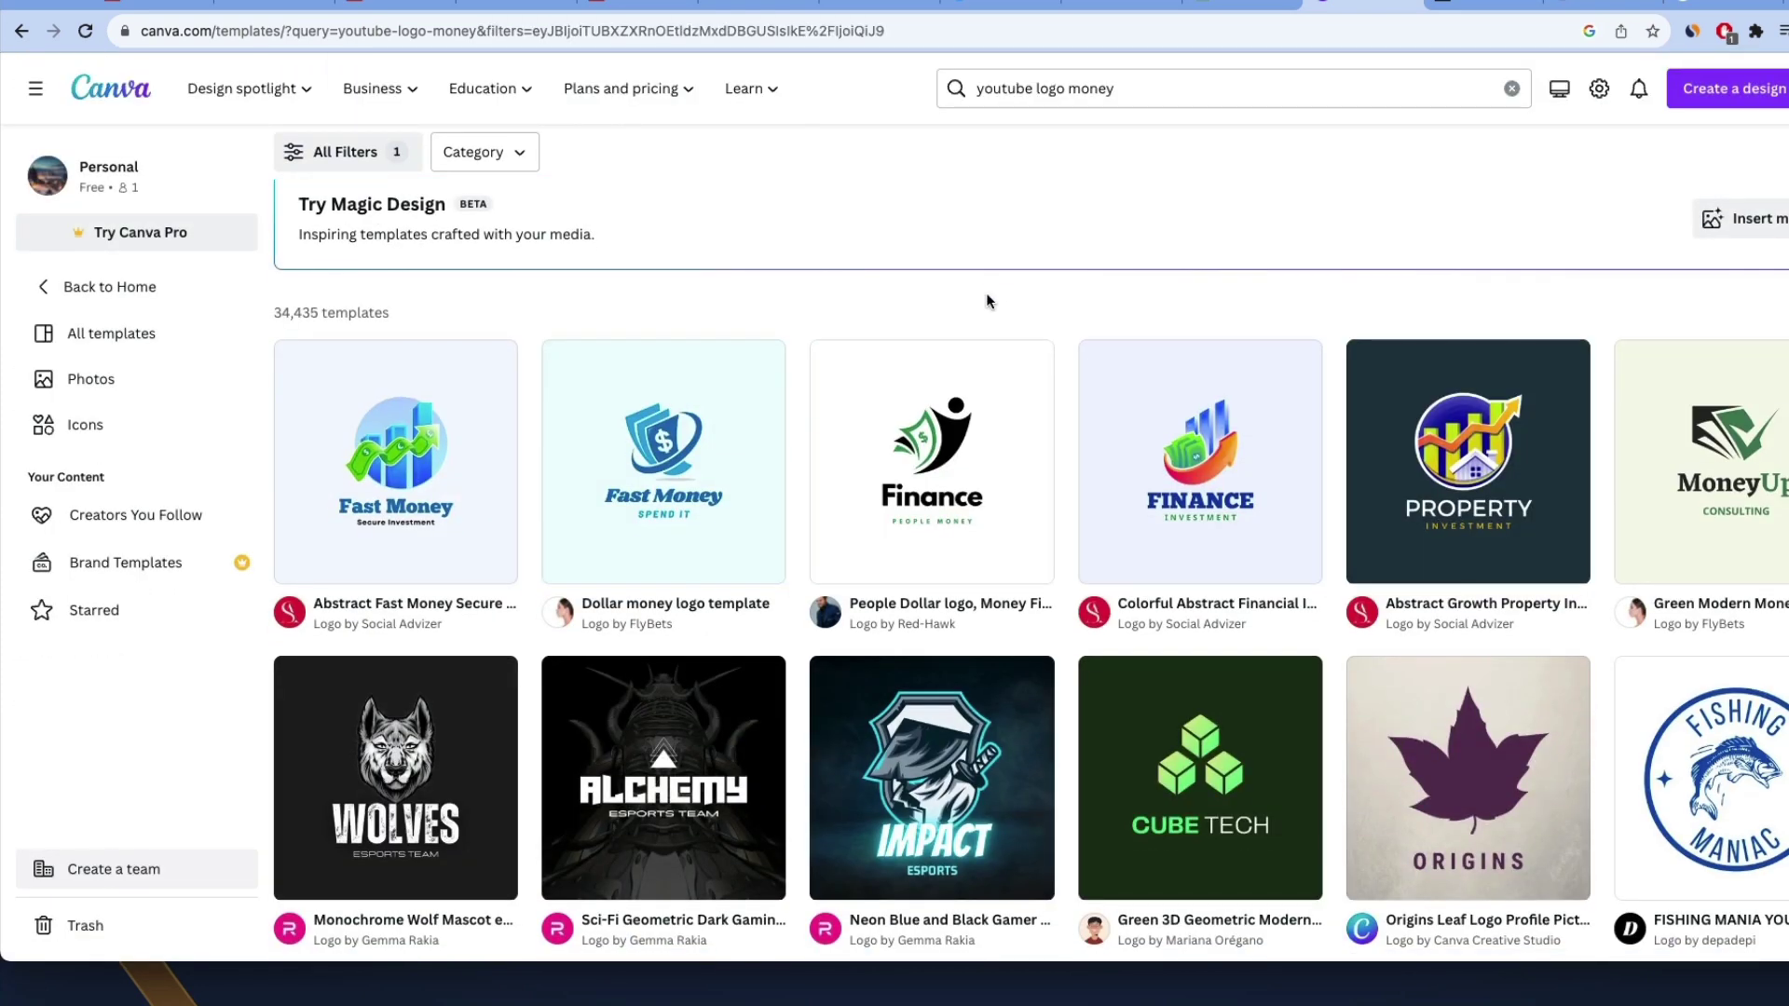
pyautogui.click(755, 468)
pyautogui.scroll(-3, 796, 551)
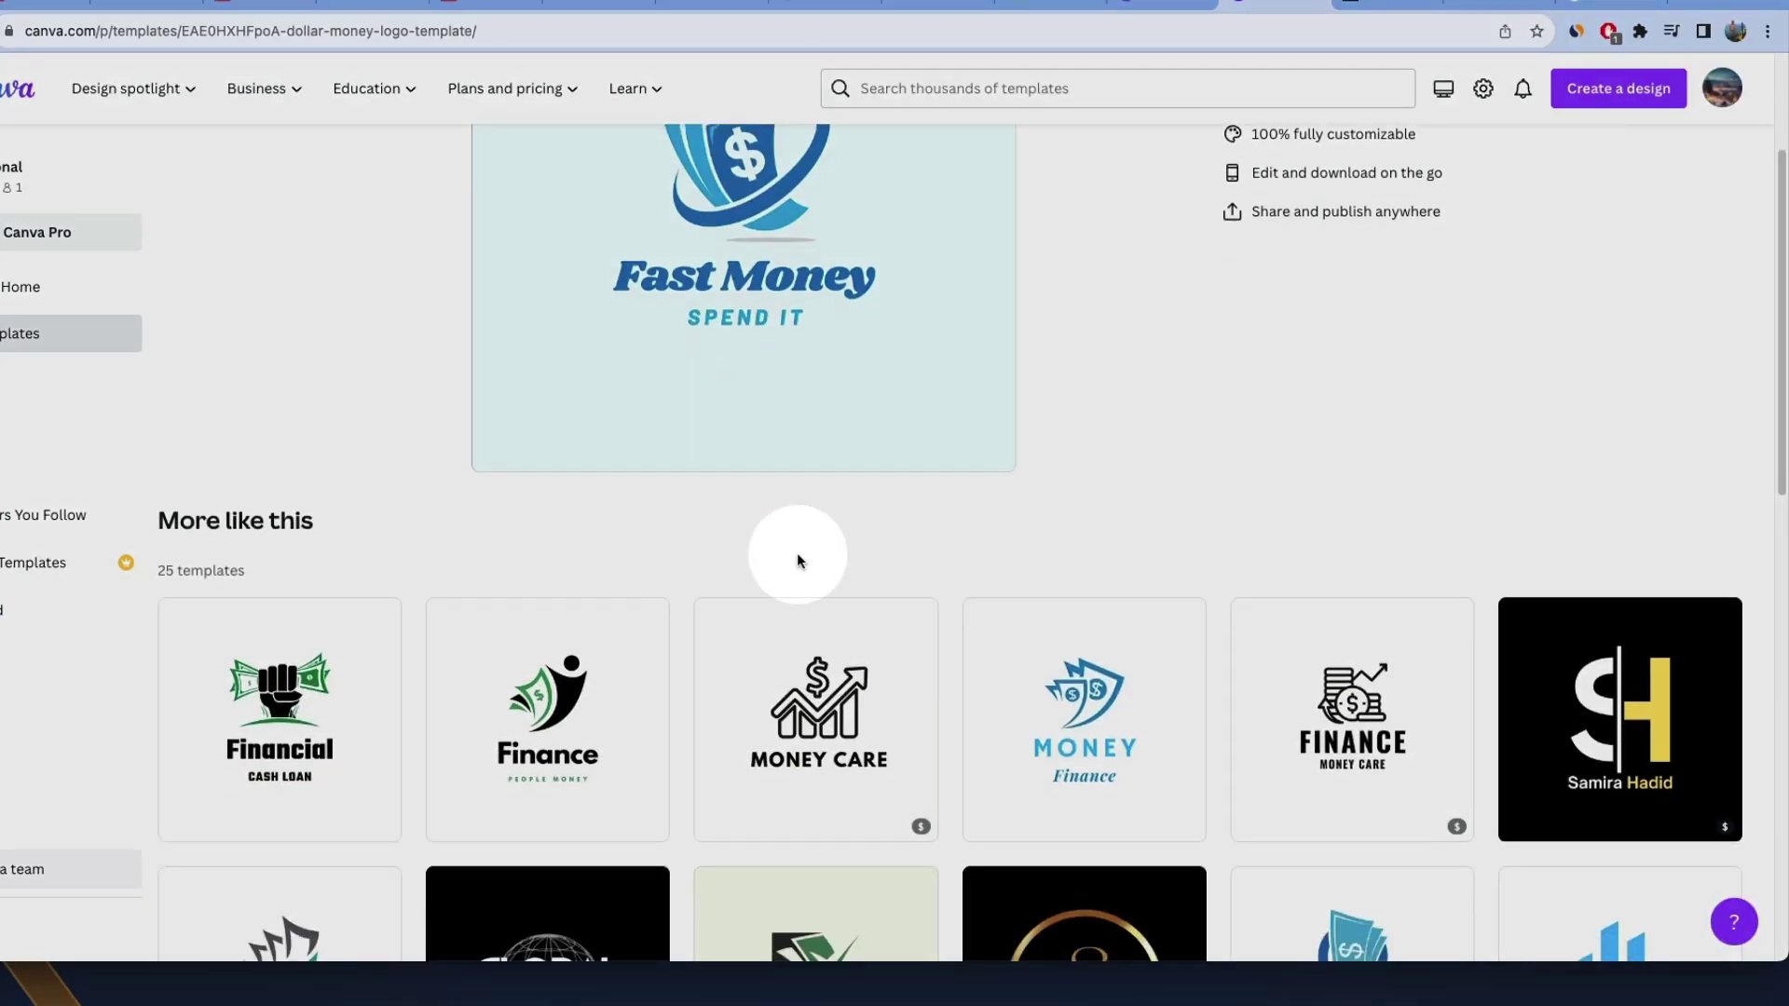
pyautogui.scroll(3, 799, 555)
pyautogui.click(643, 483)
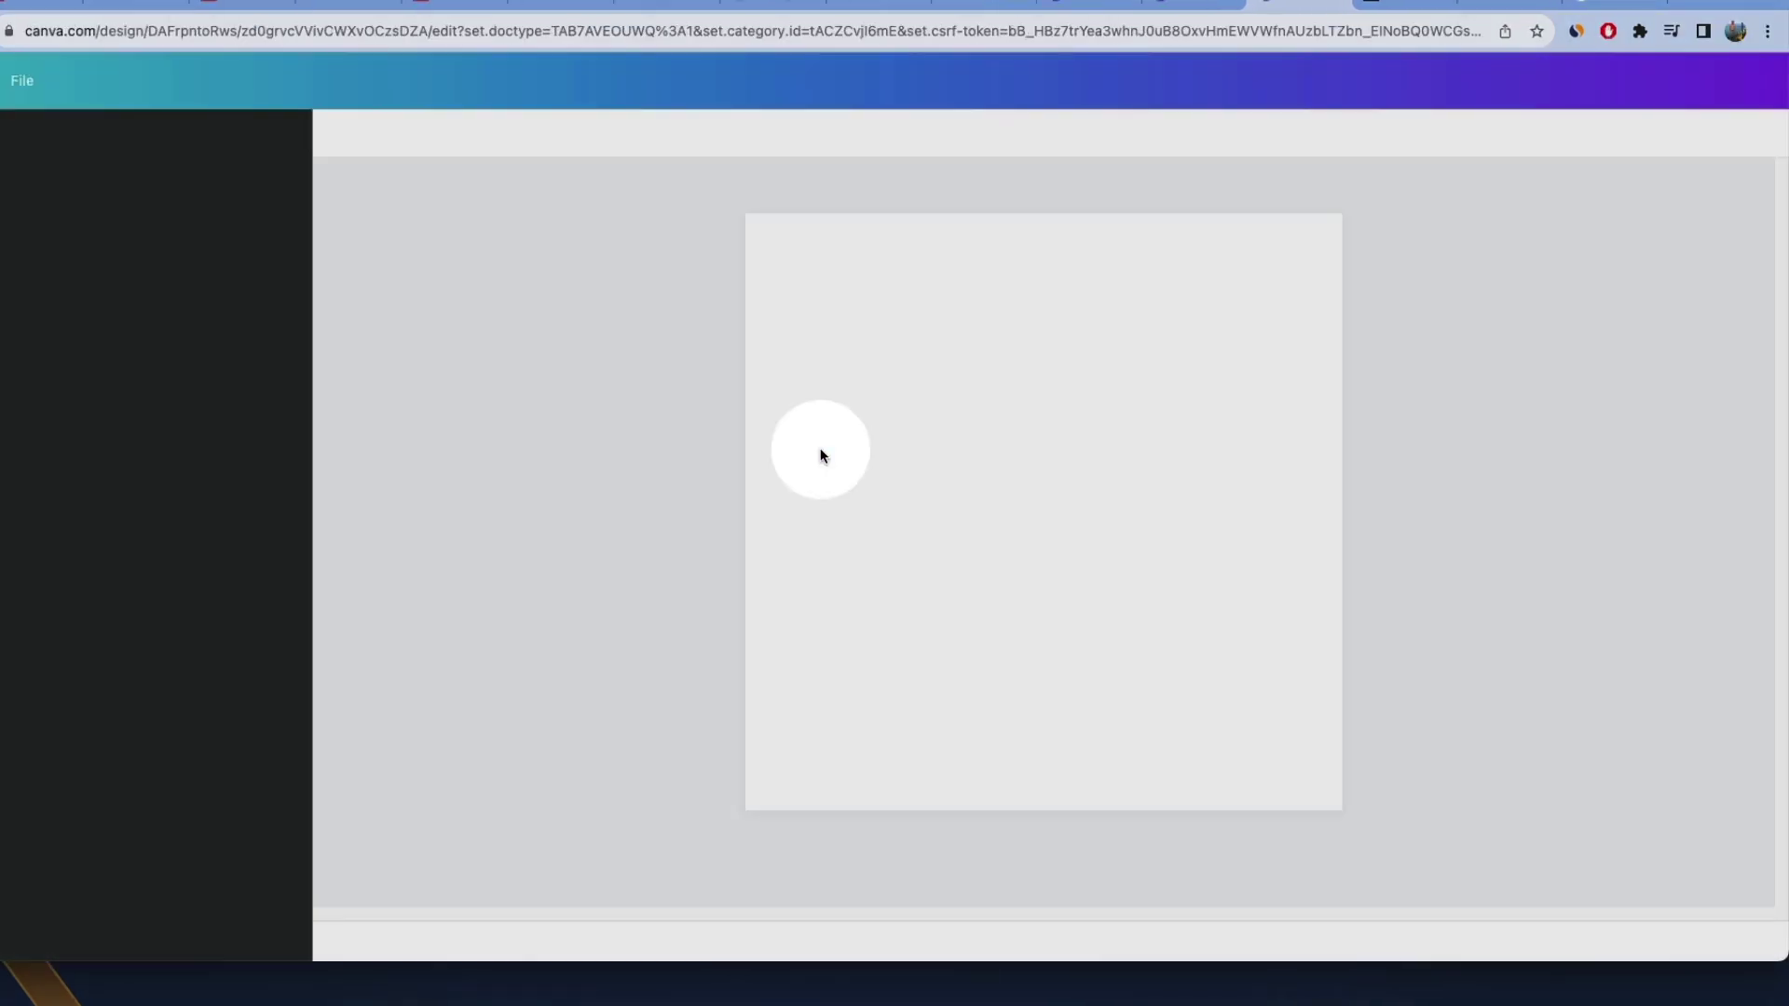
# Replace the logo's "Fast Money" title with "WealthWise" on one line and delete the "SPEND IT" tagline.
pyautogui.doubleClick(990, 594)
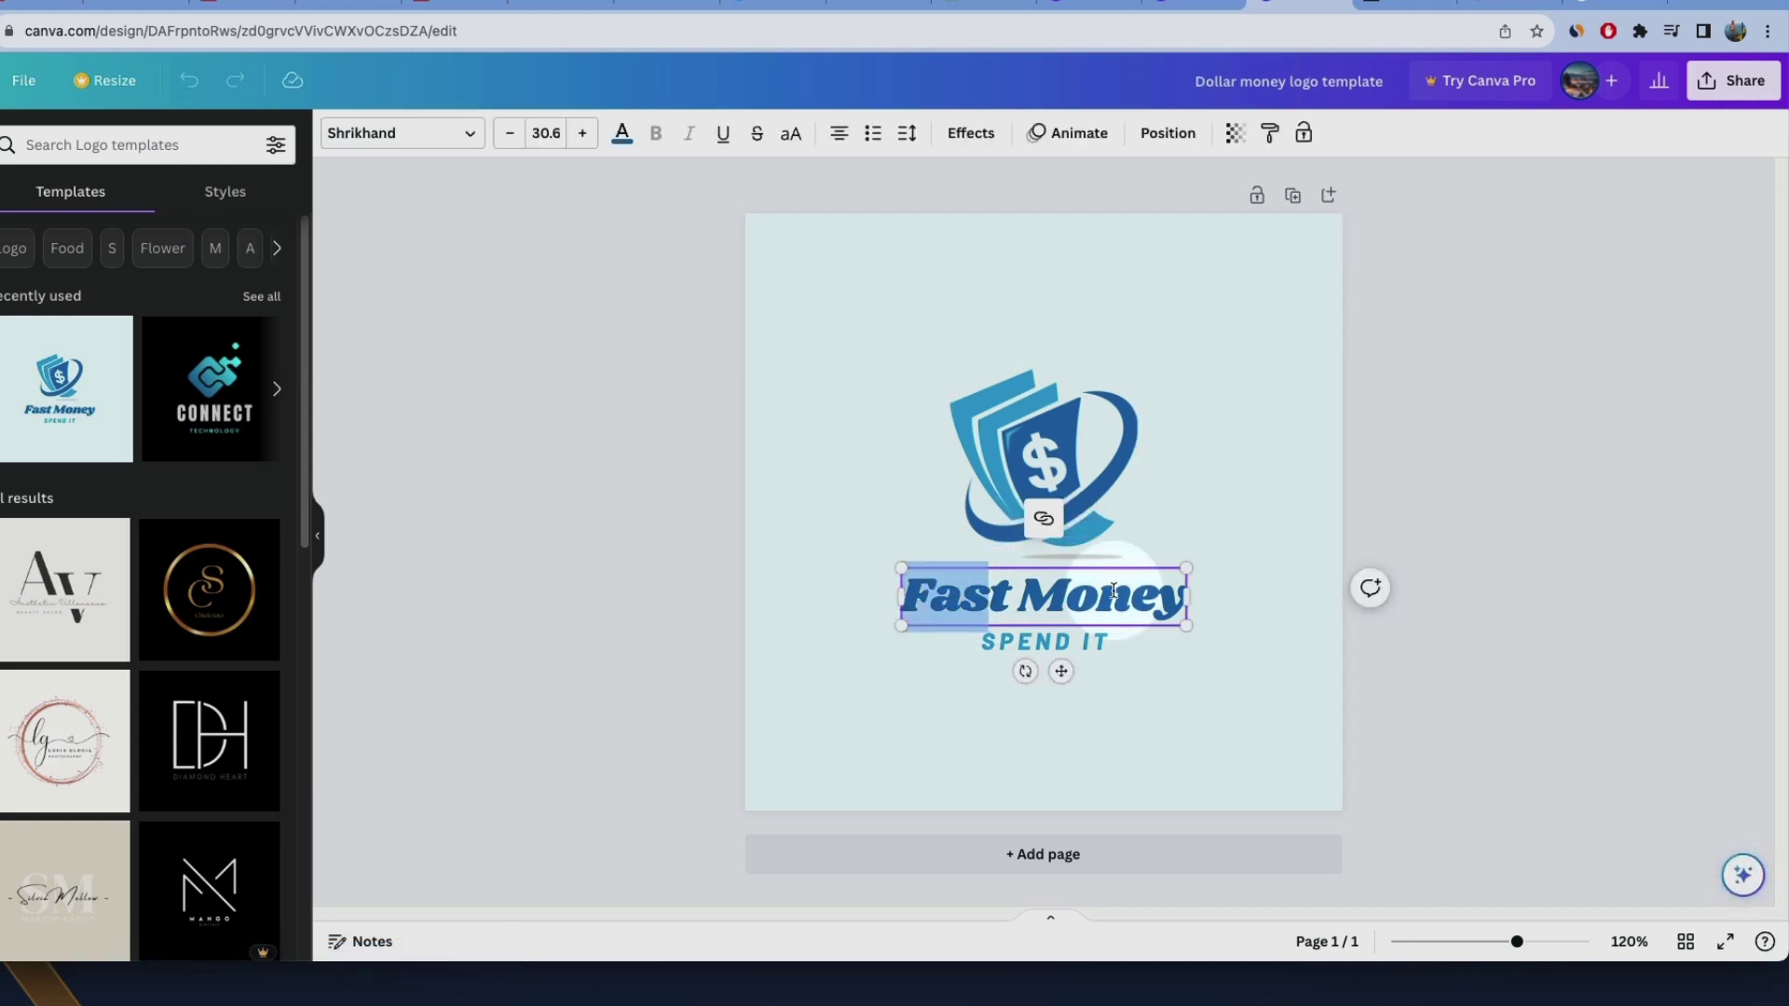
pyautogui.write('WealthWise')
pyautogui.moveTo(1191, 615); pyautogui.dragTo(1253, 607)
pyautogui.click(1607, 549)
pyautogui.click(1024, 653)
pyautogui.press('Delete')
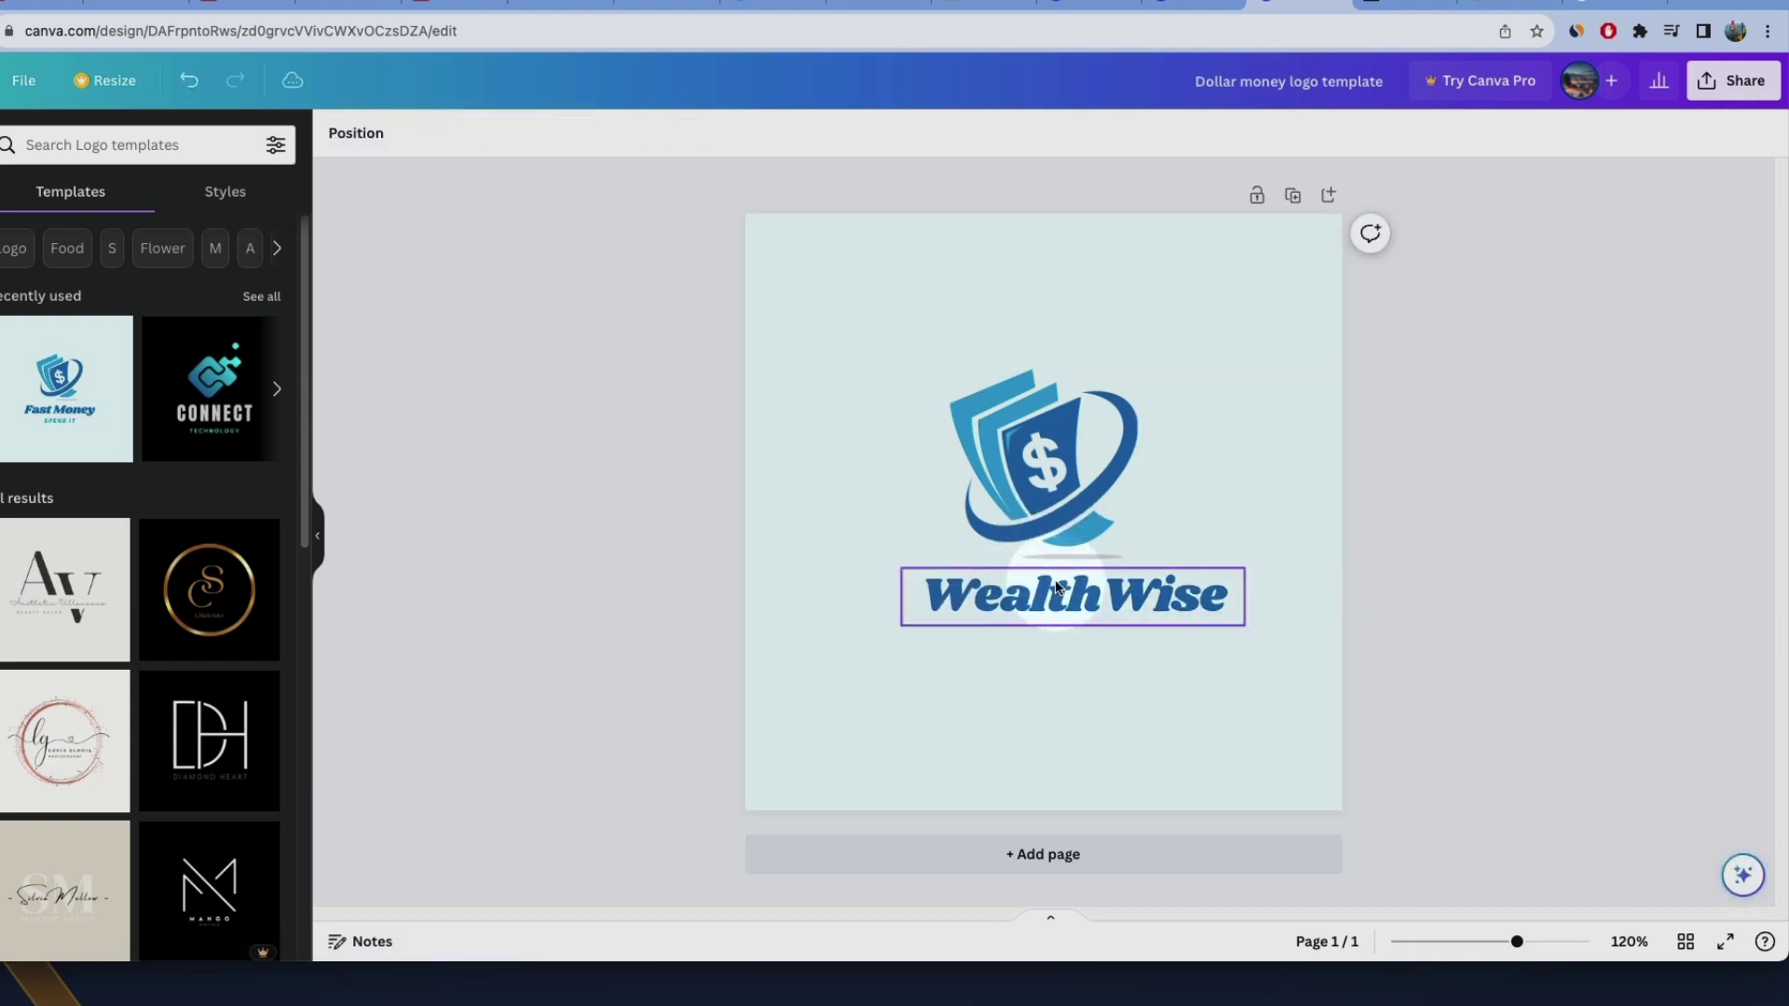
# Enlarge the "WealthWise" title below the money icon so that it nearly spans the logo's width.
pyautogui.click(1059, 587)
pyautogui.moveTo(903, 627); pyautogui.dragTo(719, 766)
pyautogui.moveTo(897, 620); pyautogui.dragTo(963, 634)
pyautogui.click(1057, 708)
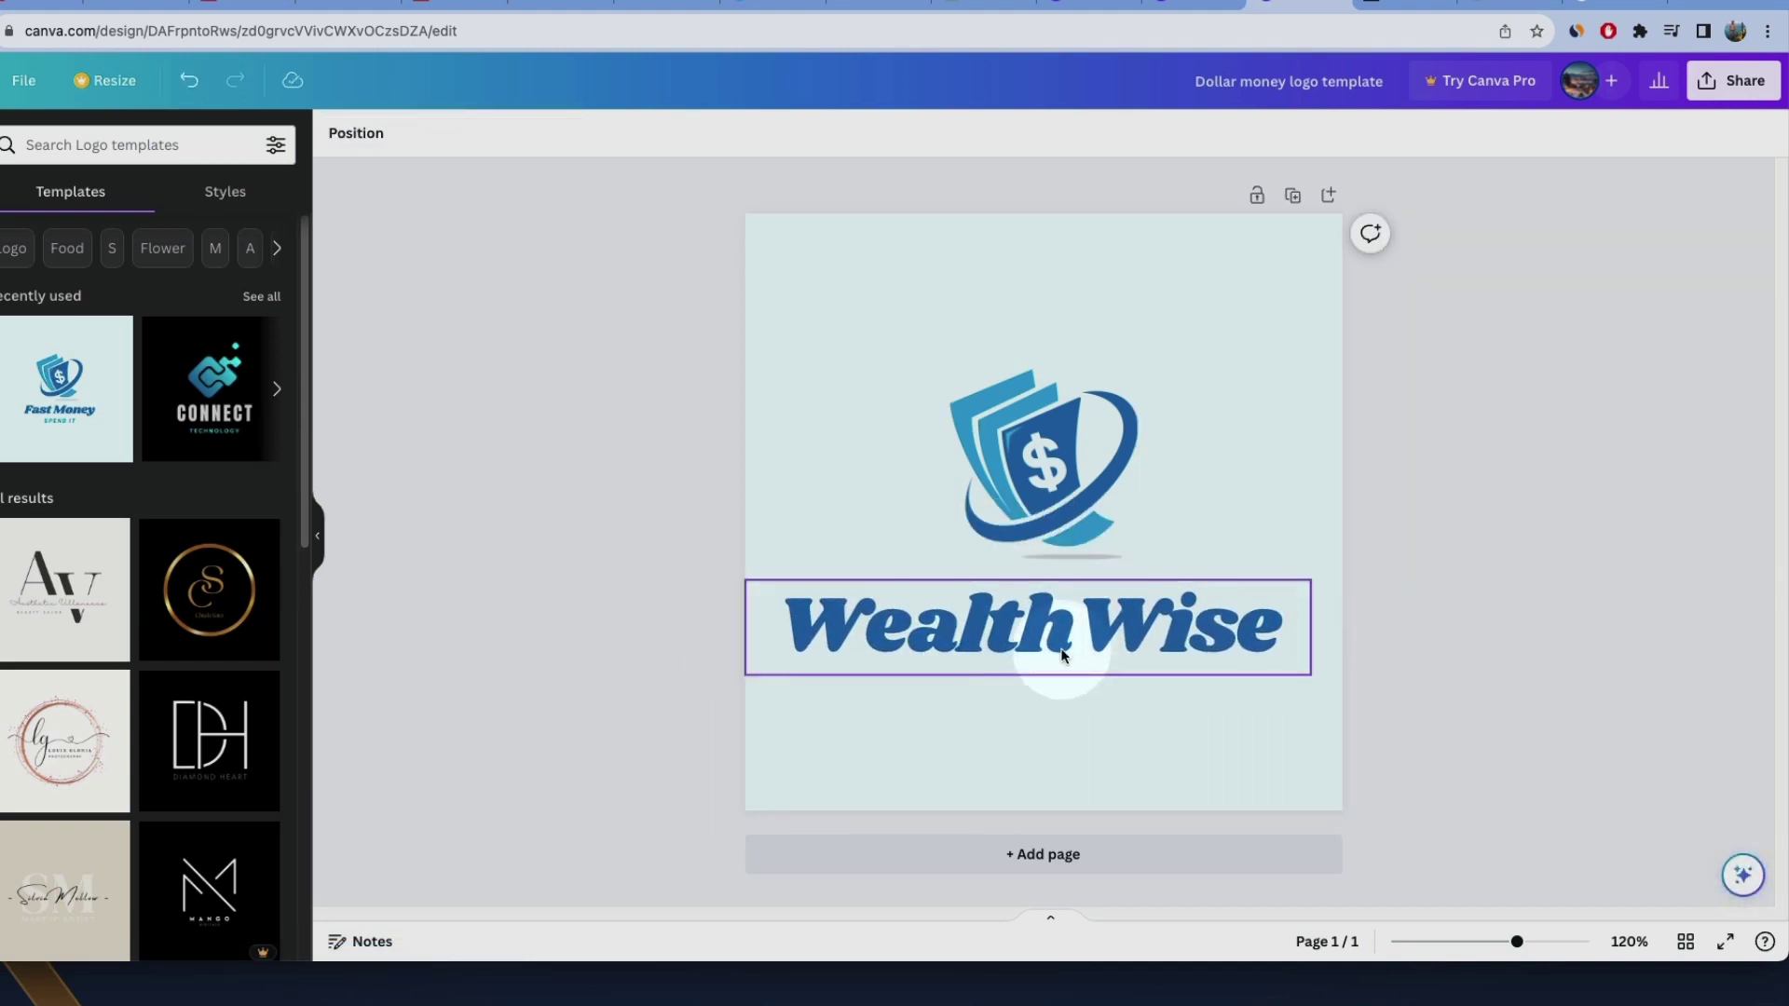
# Try a dark blue background for the logo and undo the colour change.
pyautogui.click(337, 133)
pyautogui.click(266, 597)
pyautogui.click(715, 526)
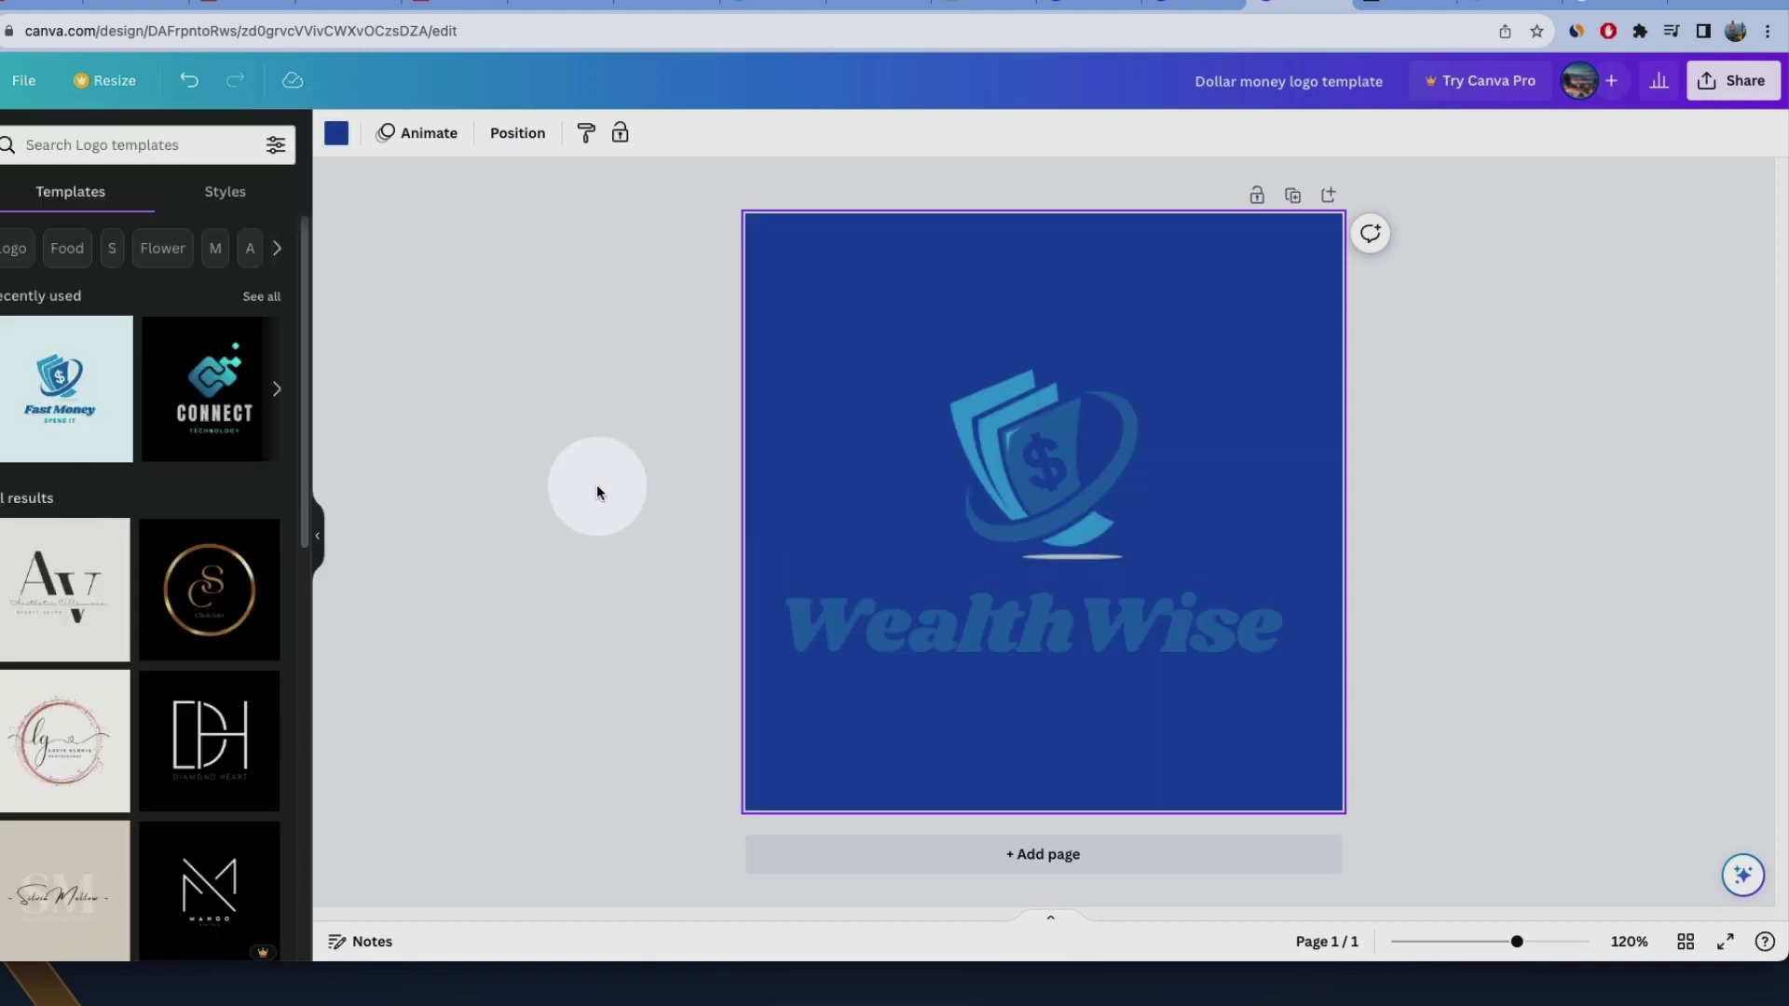
pyautogui.press('super+z')
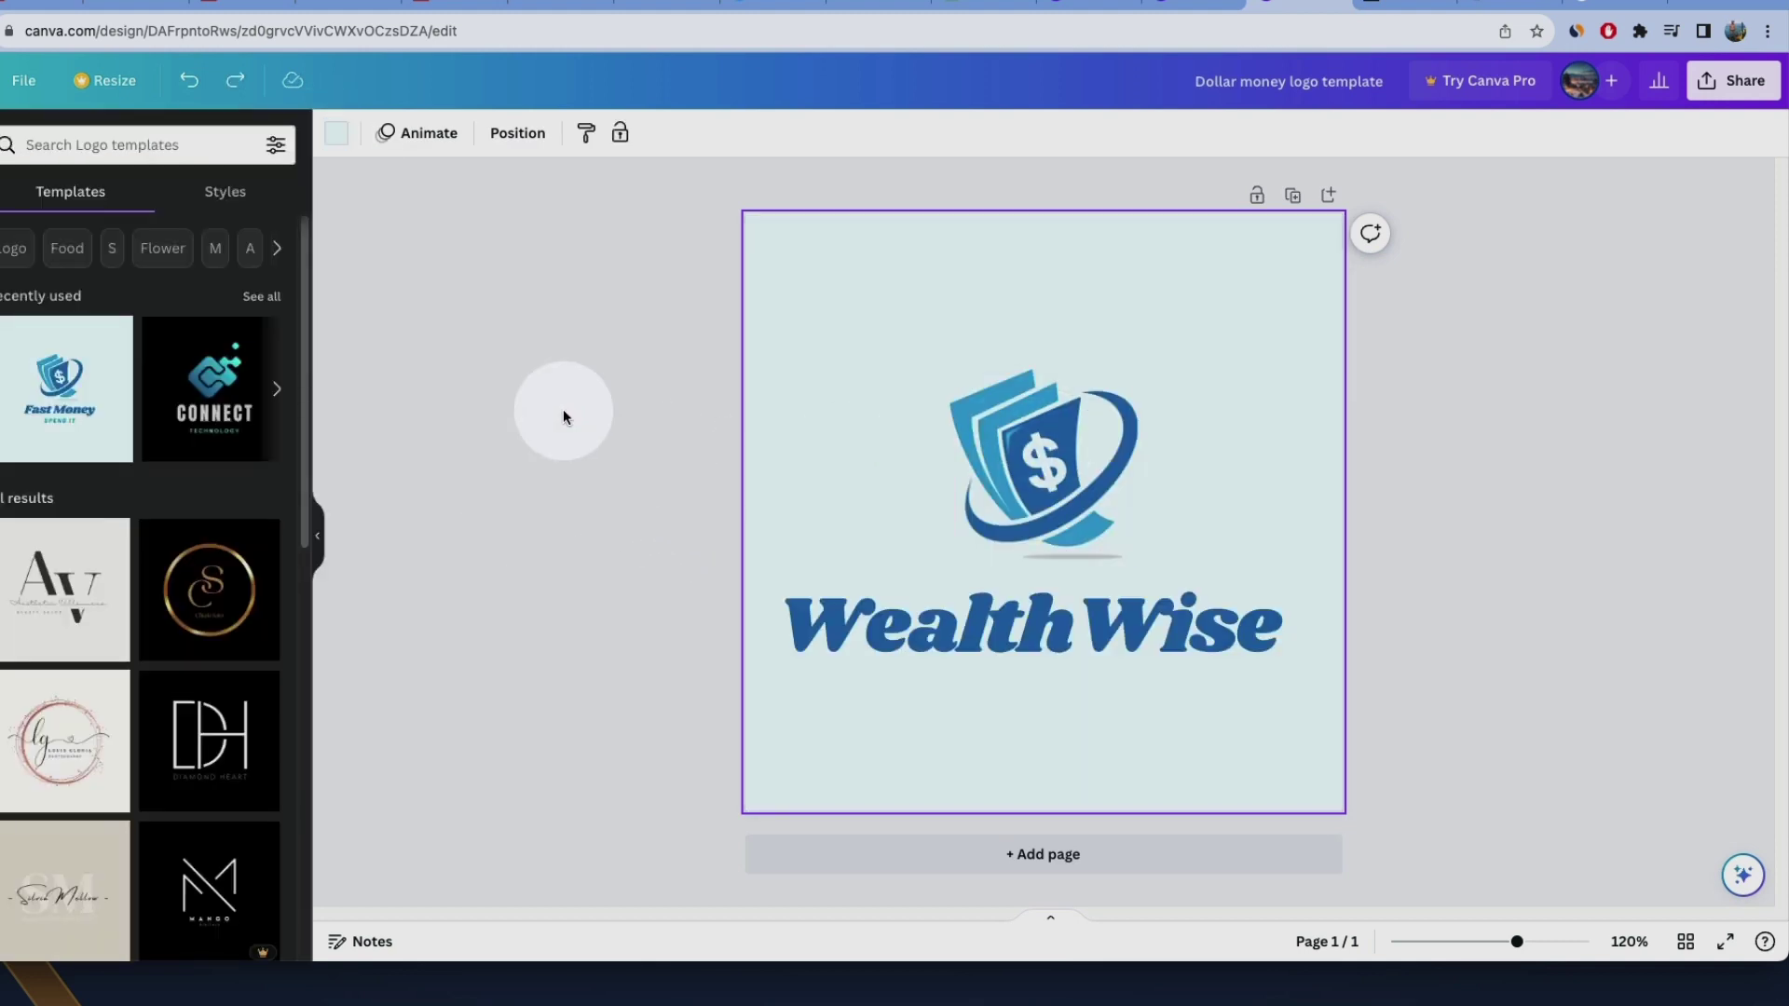
# Try dark blue and black for the logo's background and settle on solid yellow.
pyautogui.click(336, 133)
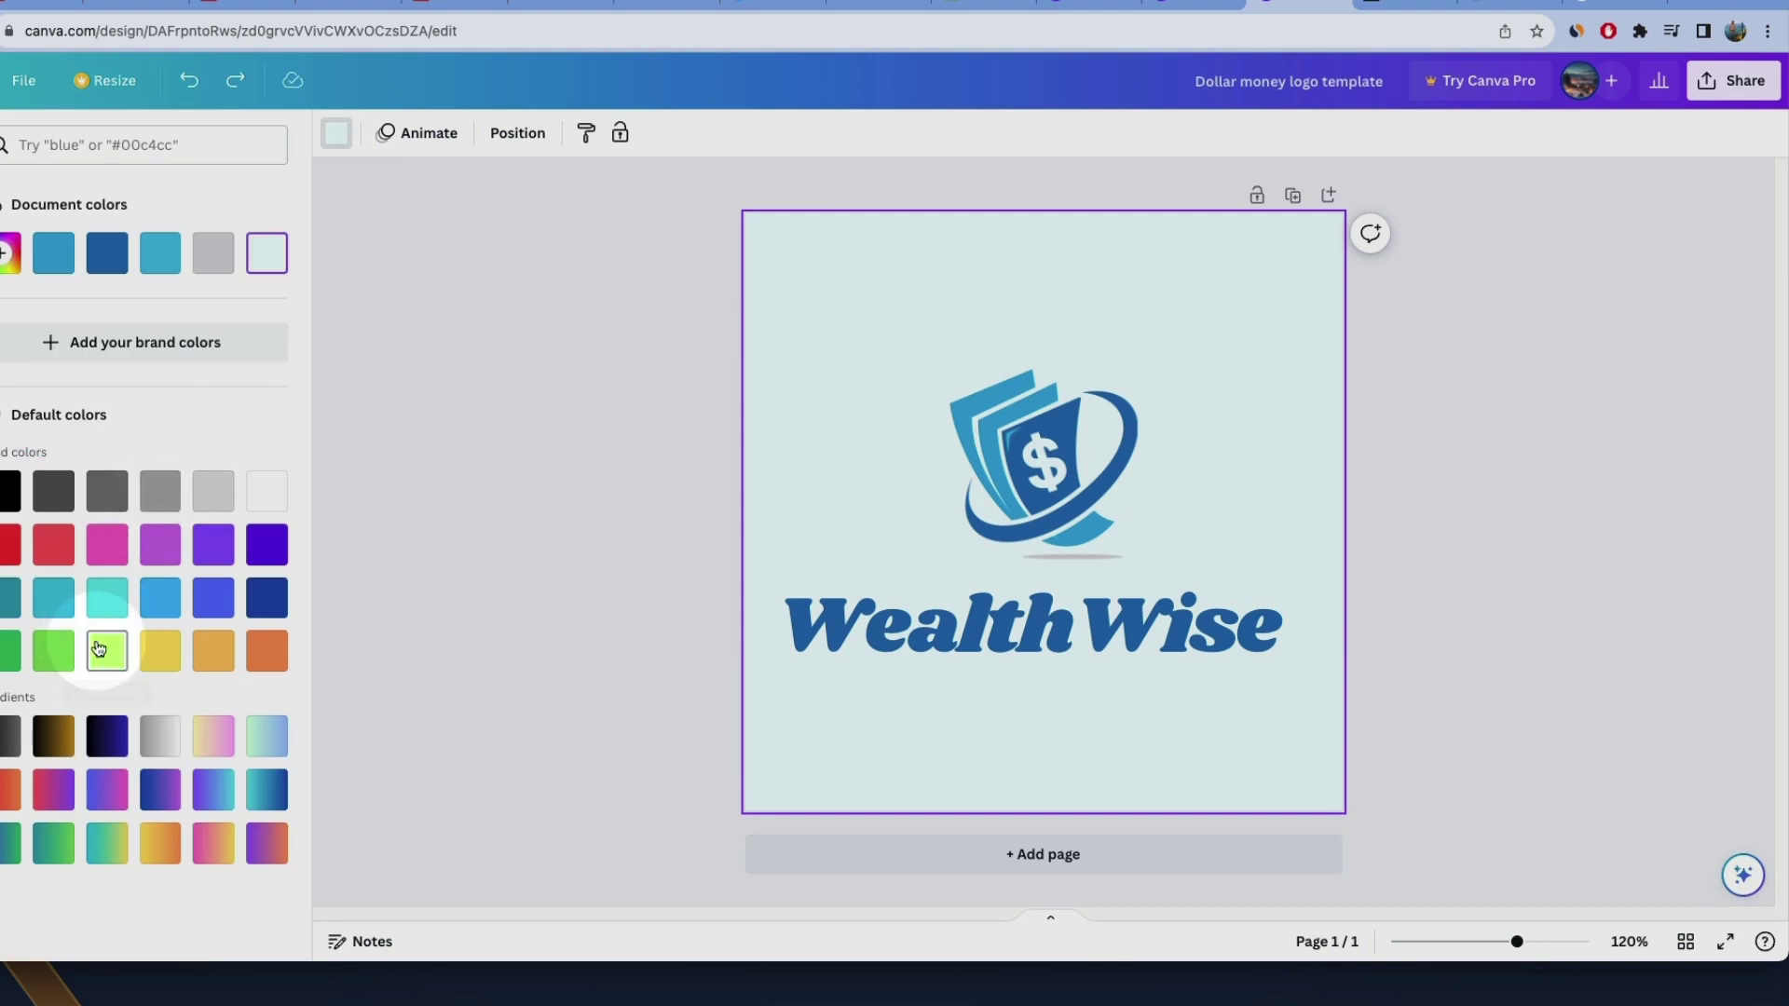
pyautogui.click(266, 597)
pyautogui.click(6, 493)
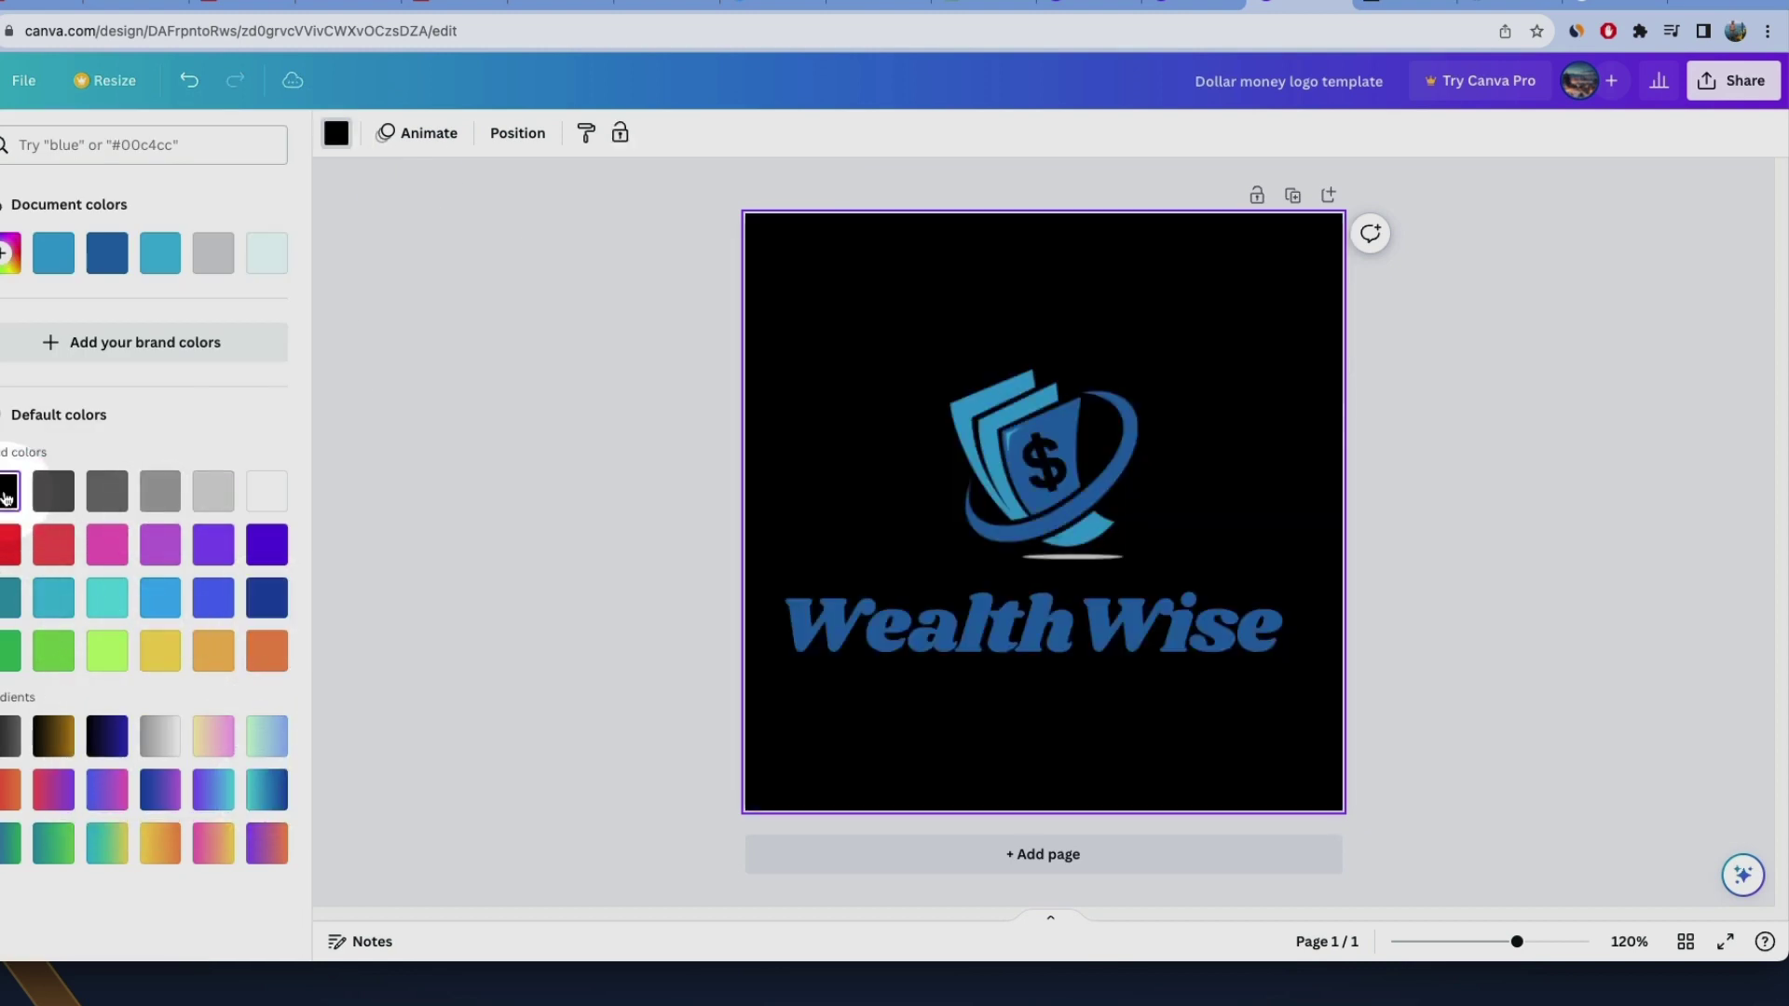
pyautogui.click(172, 662)
pyautogui.click(575, 369)
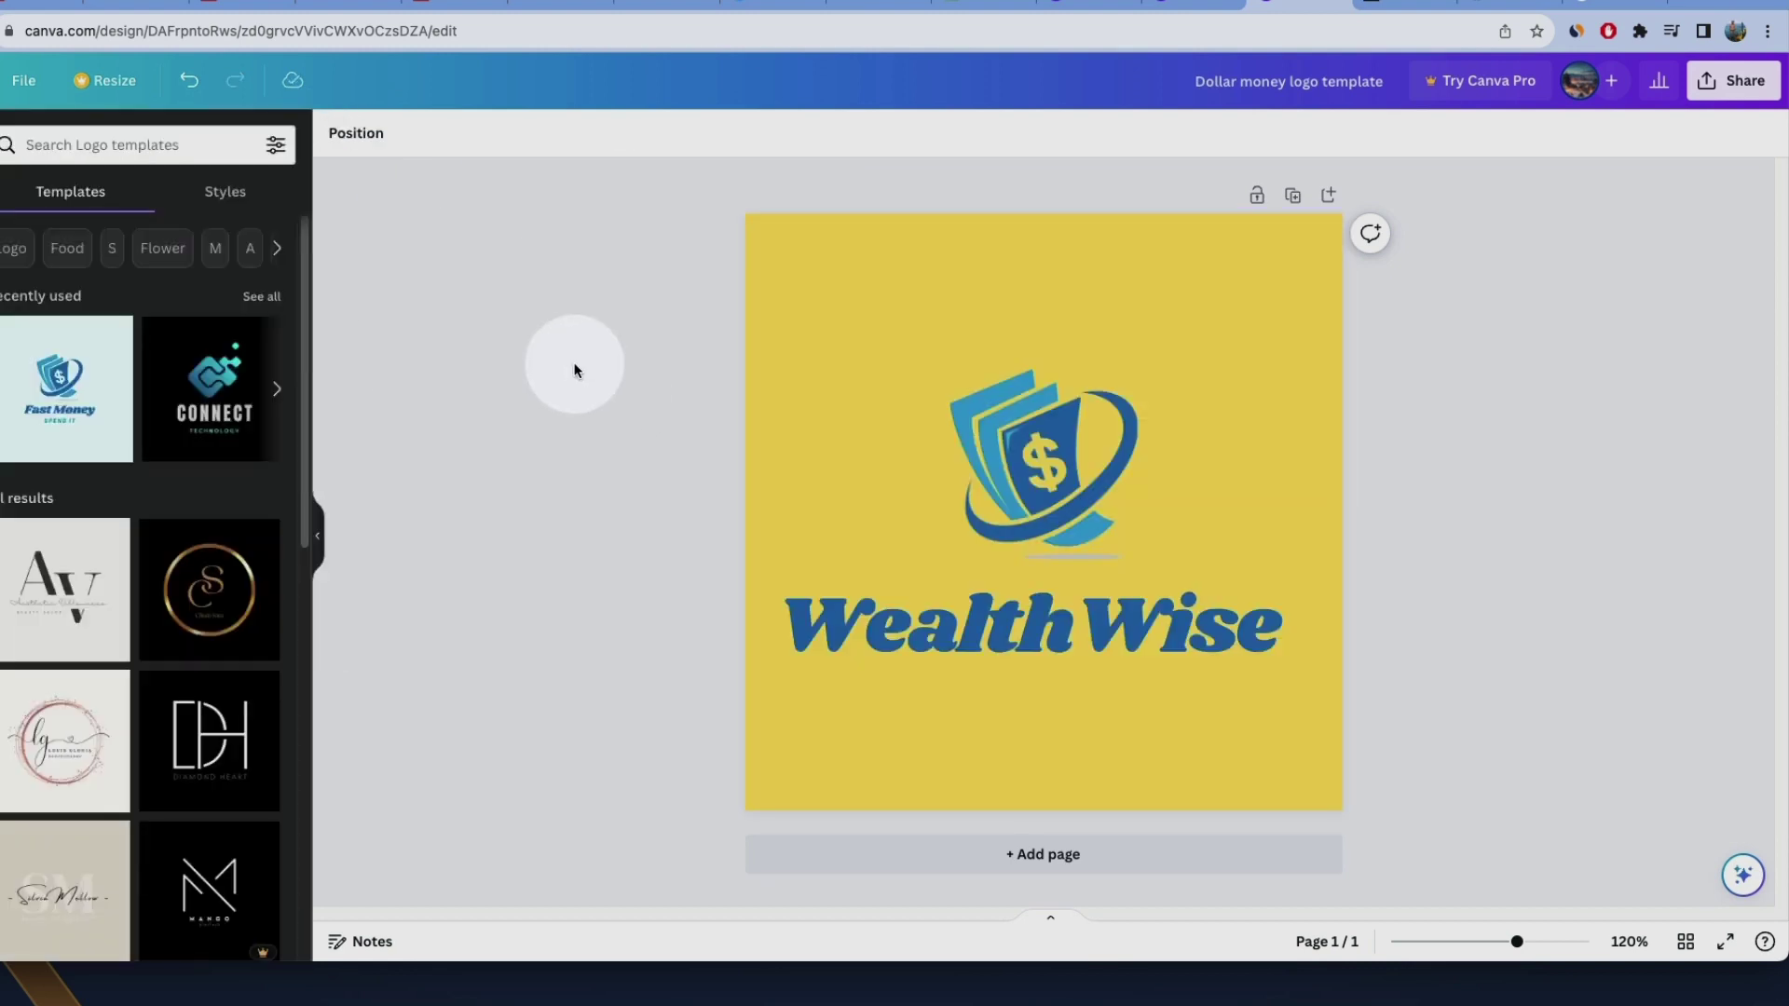
# Enlarge the "WealthWise" title to a font size of about 53 so its text box reaches both canvas edges.
pyautogui.click(1258, 626)
pyautogui.moveTo(1318, 577); pyautogui.dragTo(1365, 587)
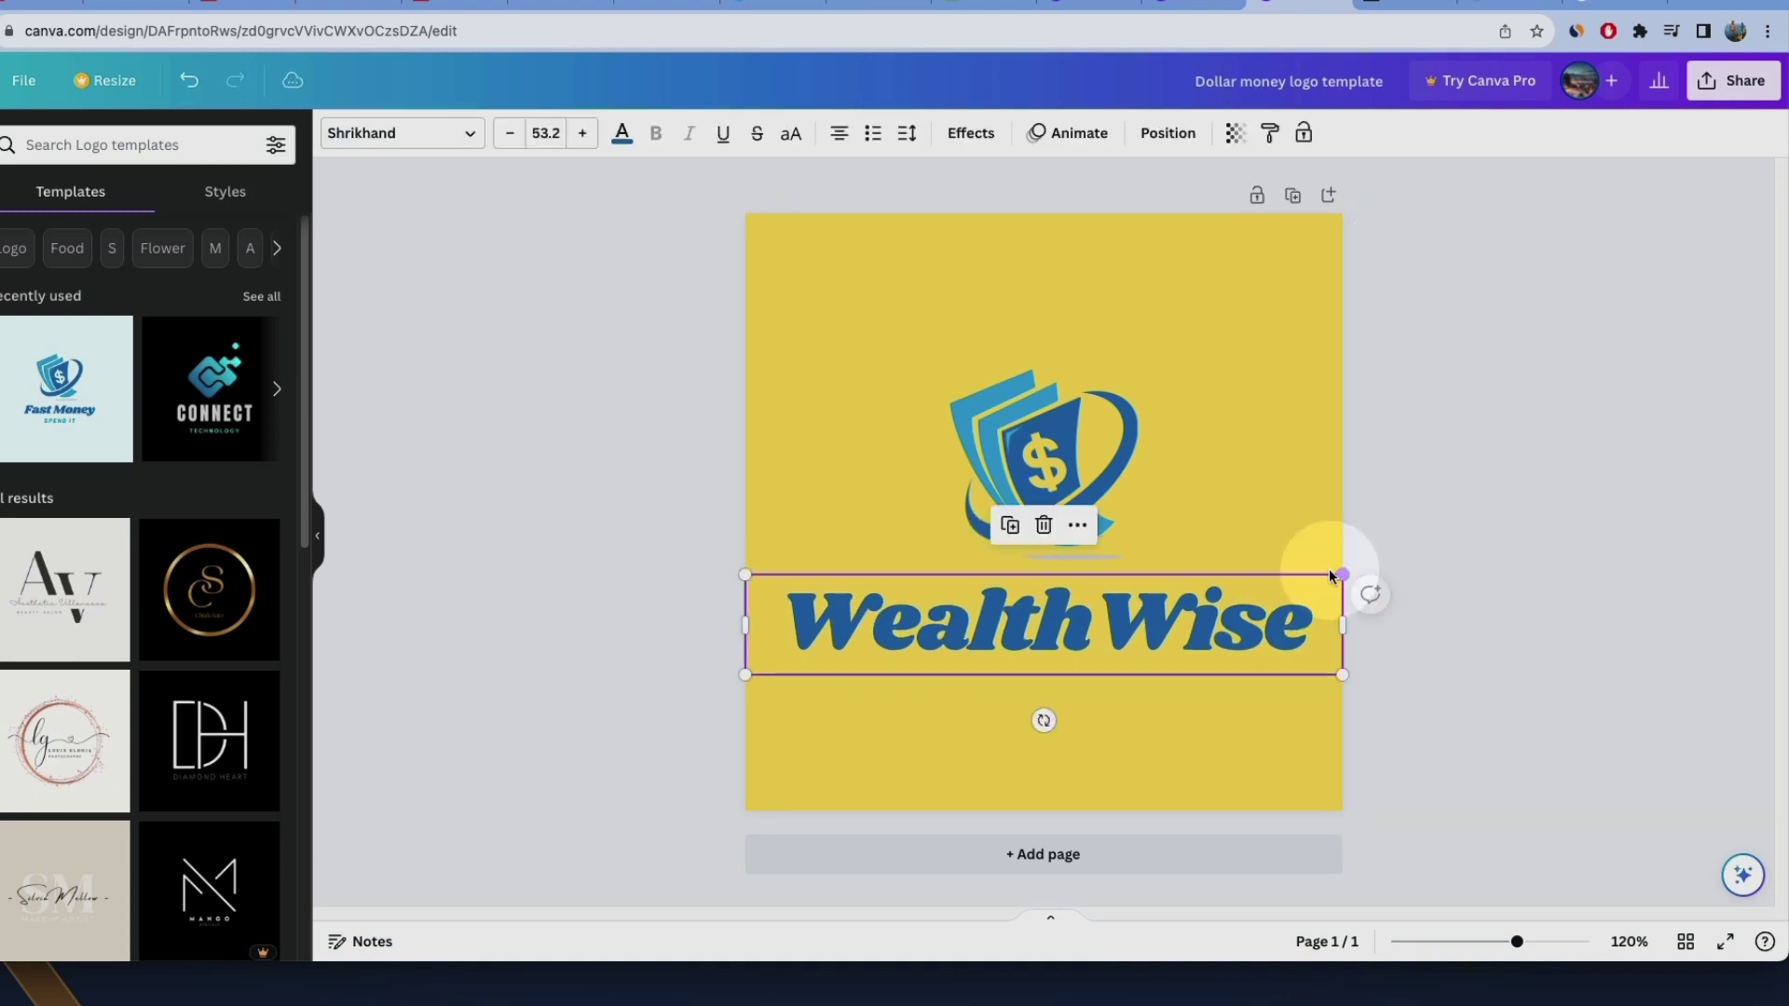
pyautogui.click(1386, 561)
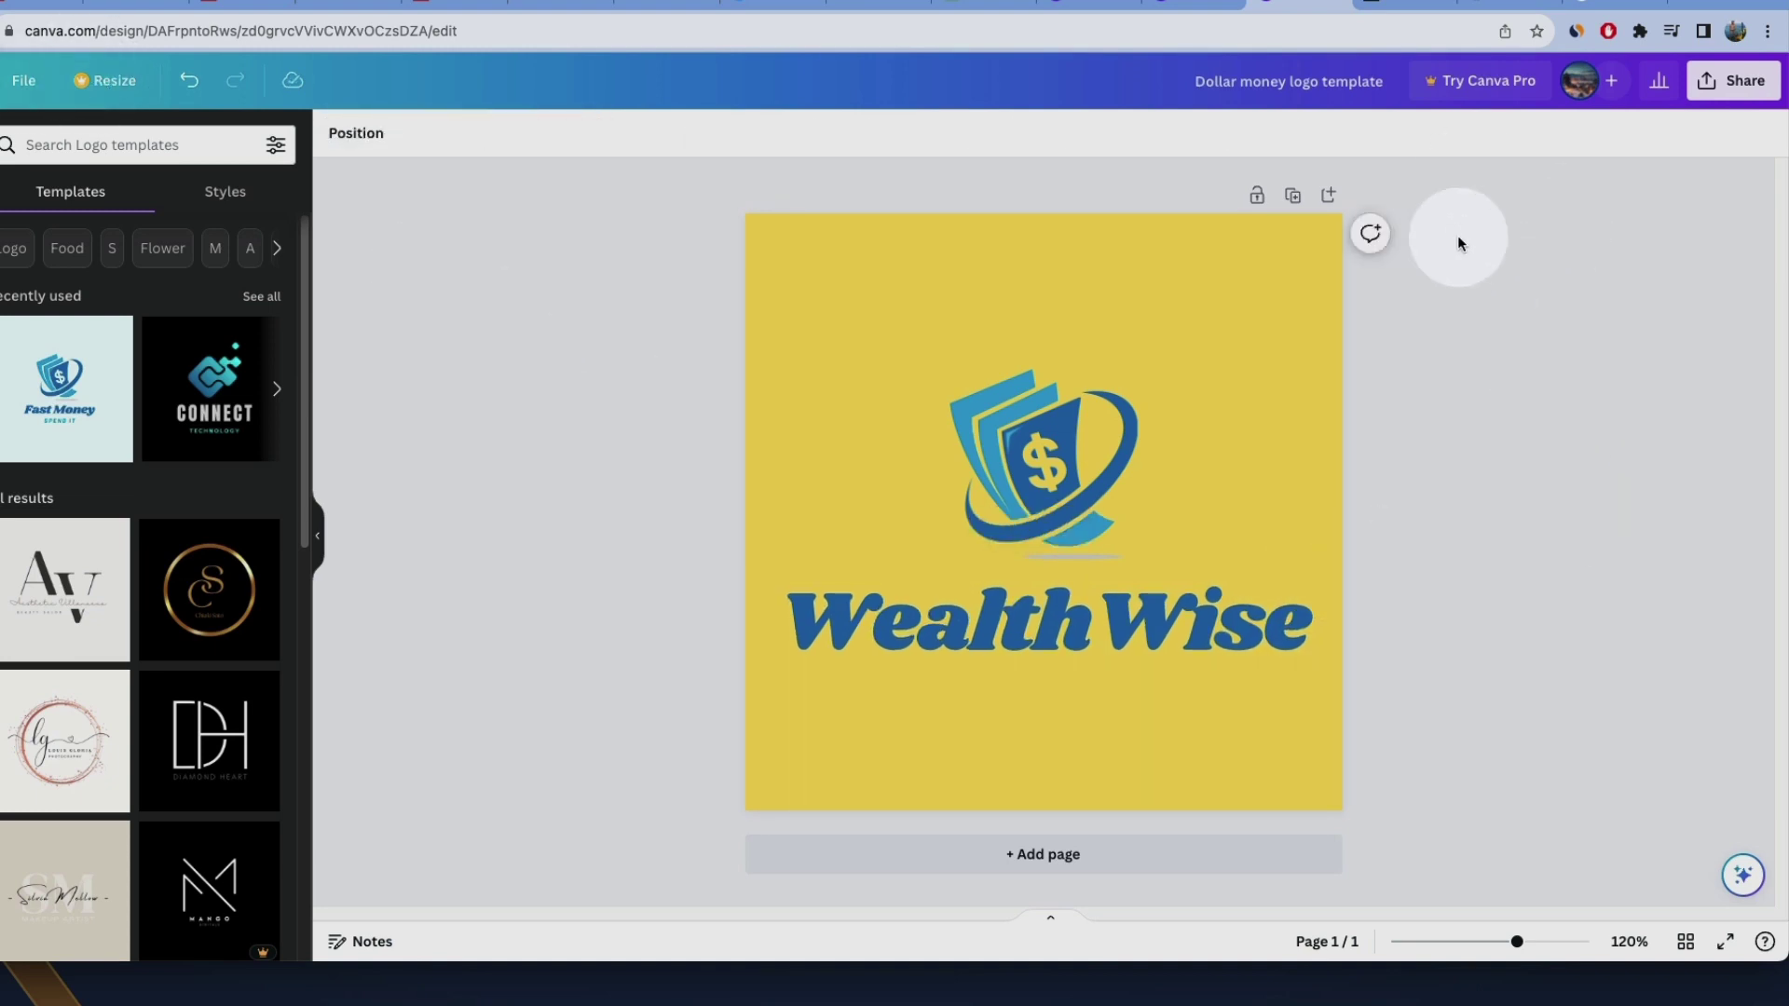
# Download the WealthWise logo as a PNG at 500 × 500 px.
pyautogui.click(1731, 80)
pyautogui.click(1529, 578)
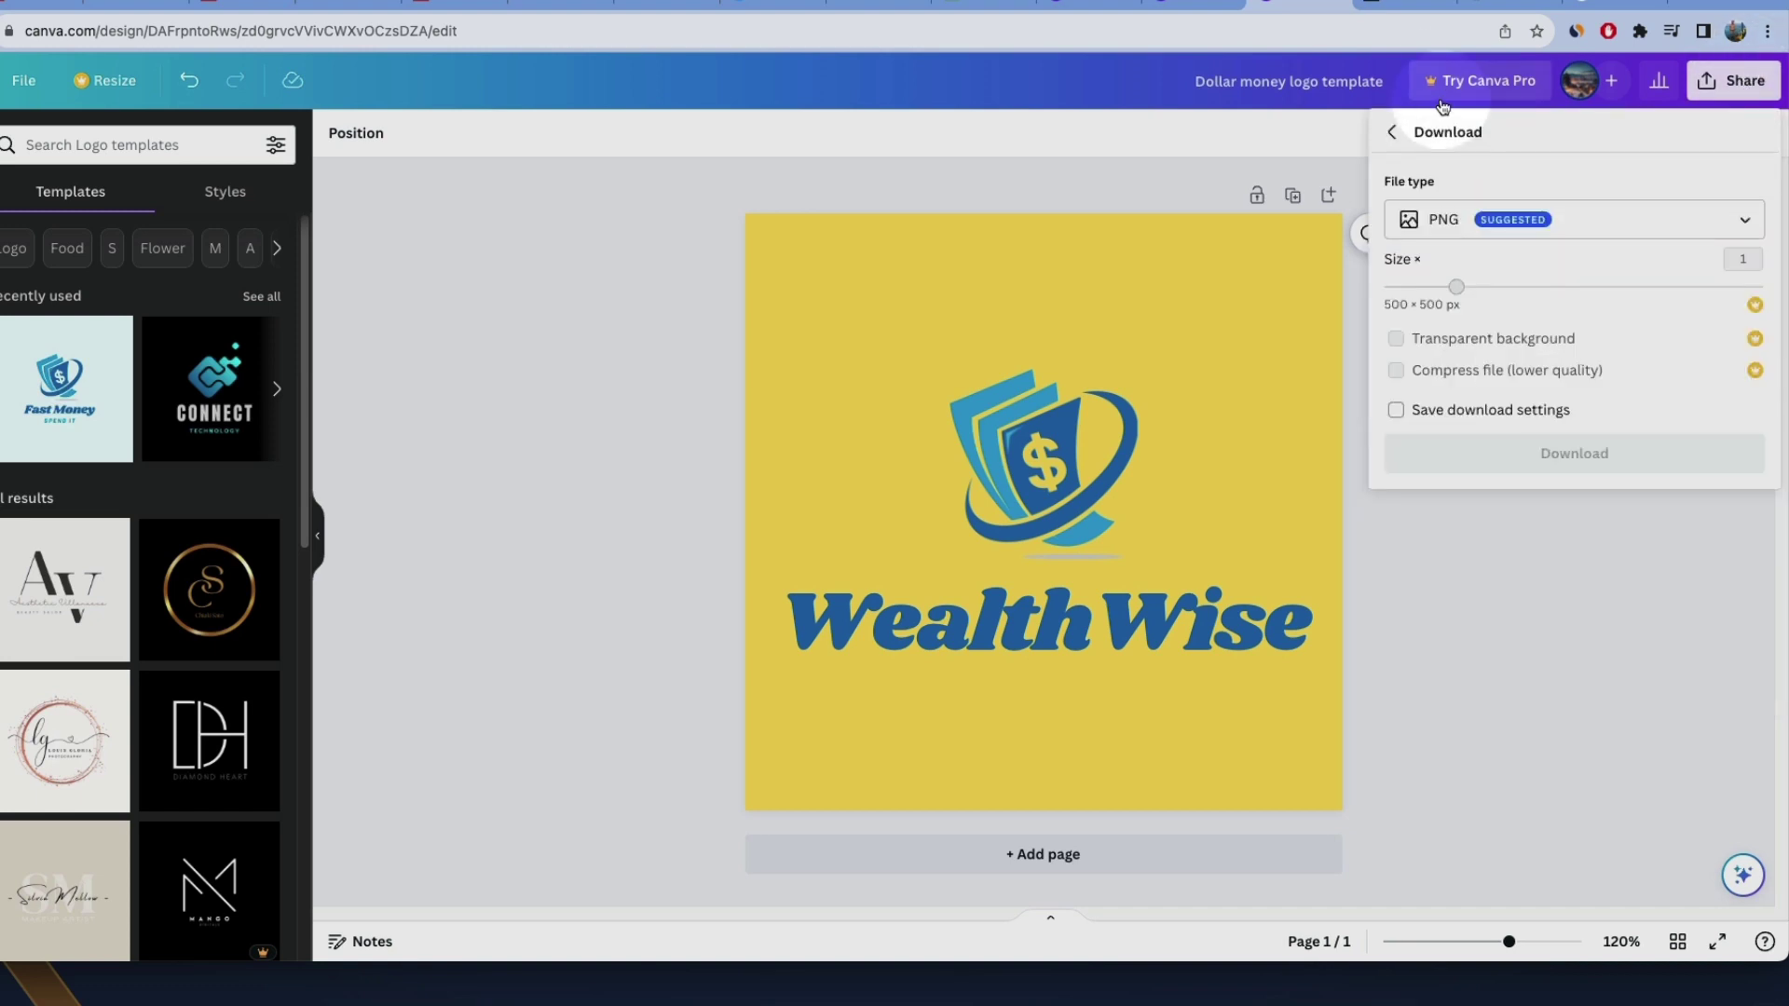
pyautogui.click(1546, 455)
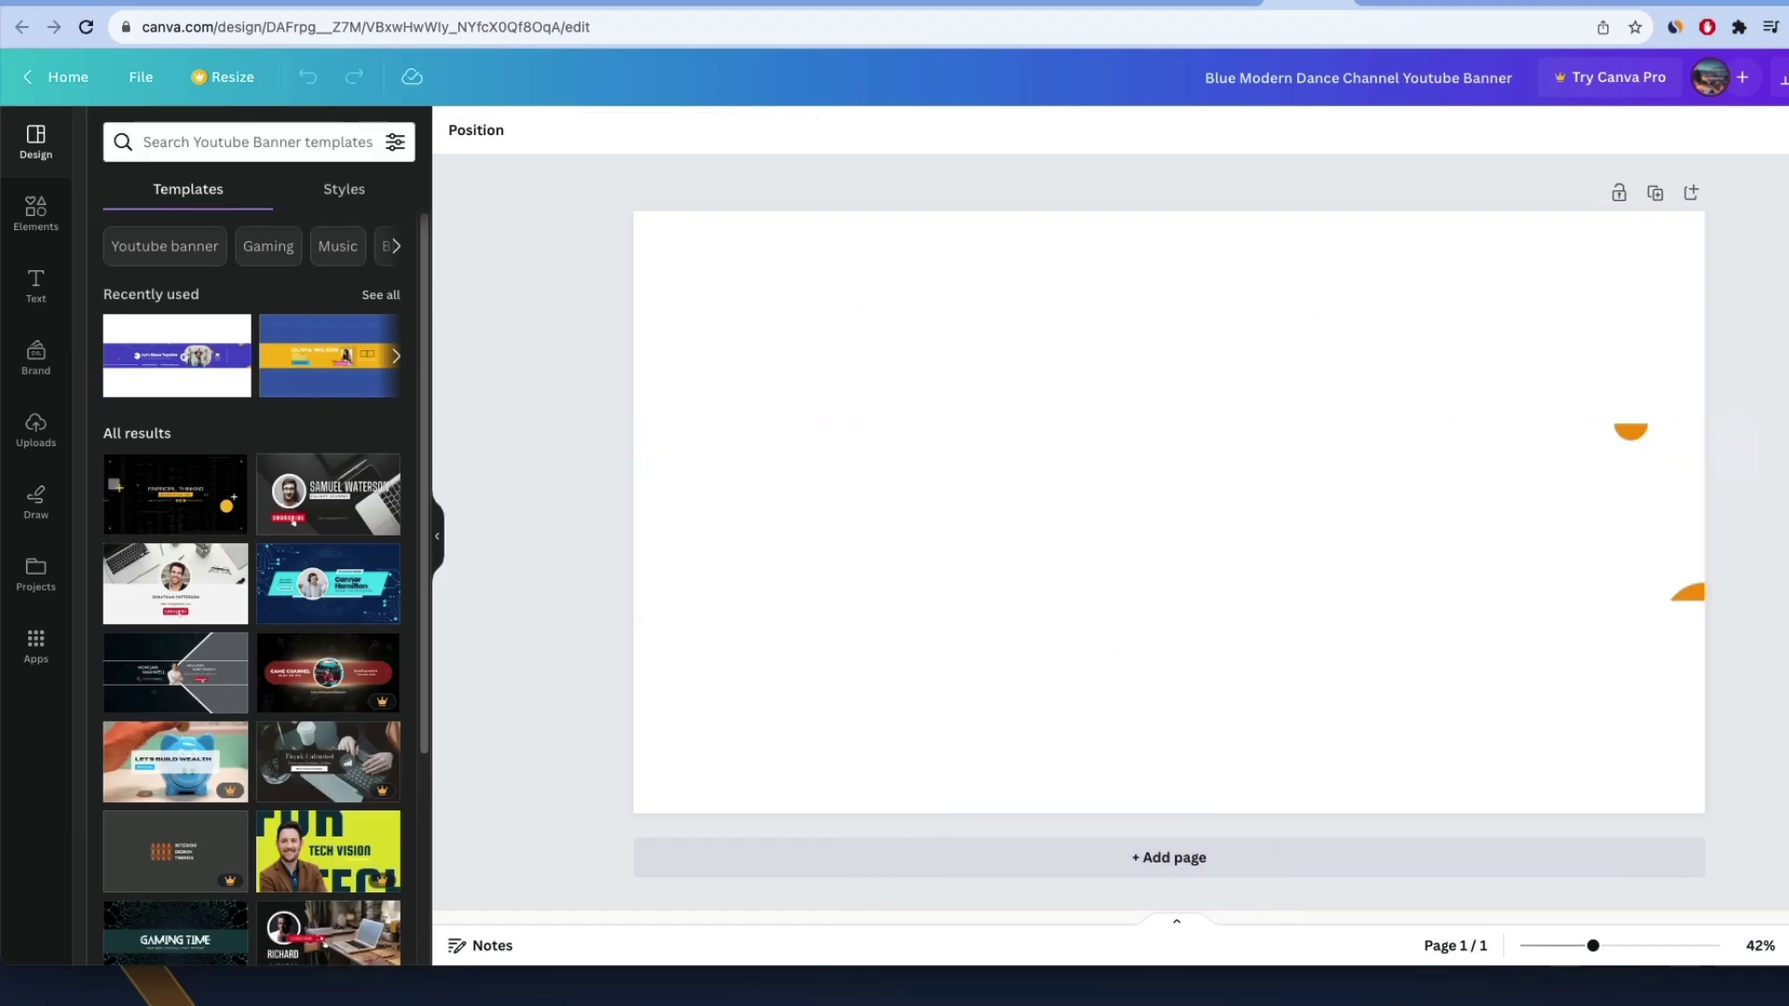
# In the YouTube banner design, fill the background with solid yellow and delete all the remaining template graphics and text.
pyautogui.moveTo(1677, 333); pyautogui.dragTo(1198, 844)
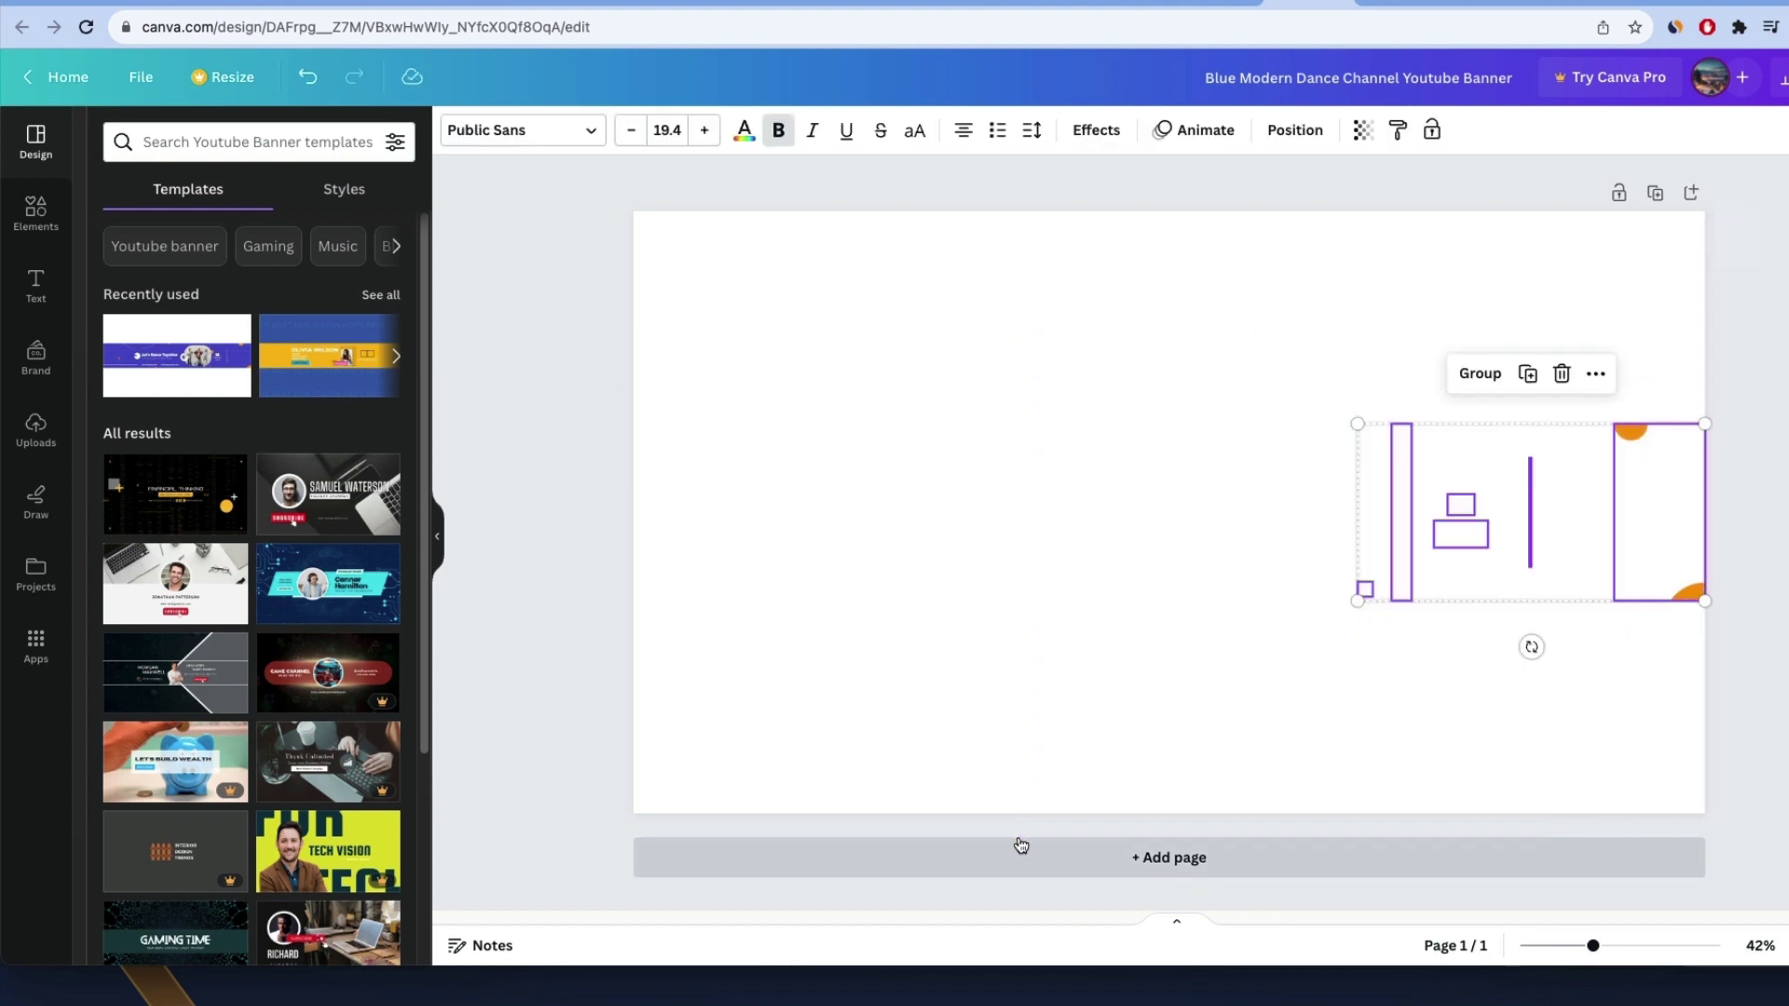
pyautogui.click(838, 280)
pyautogui.click(455, 129)
pyautogui.click(279, 652)
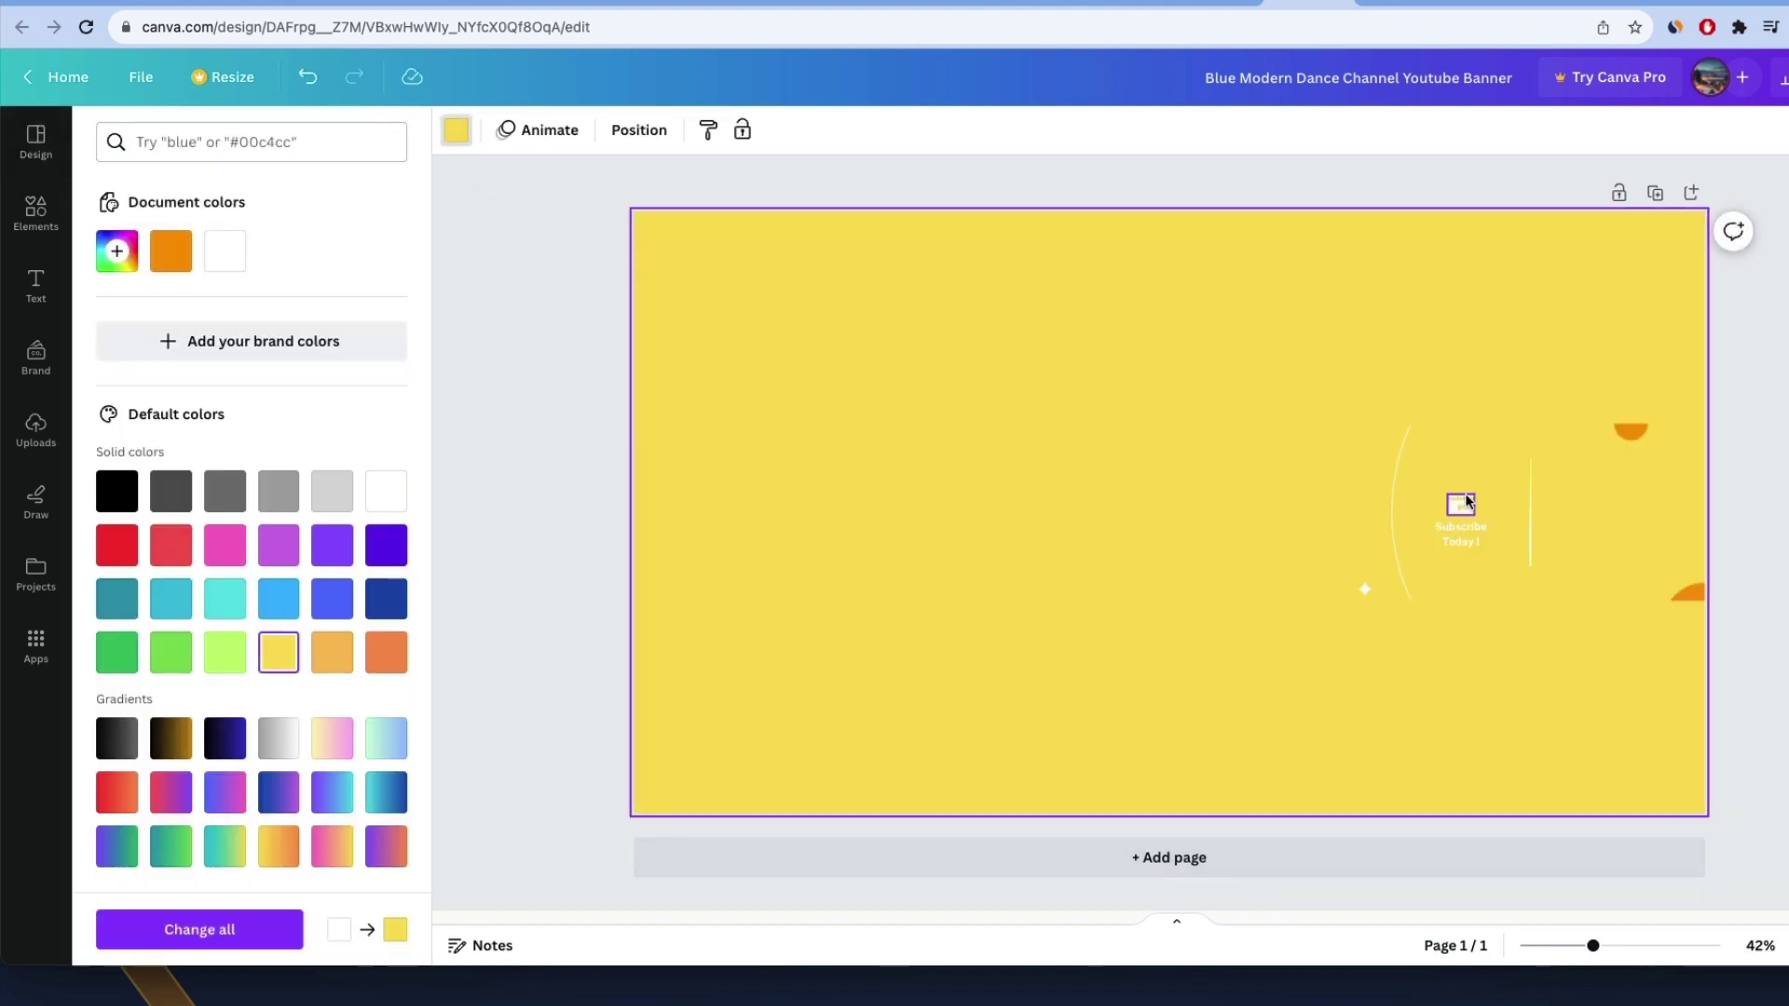
pyautogui.moveTo(1466, 501); pyautogui.dragTo(1649, 698)
pyautogui.press('Delete')
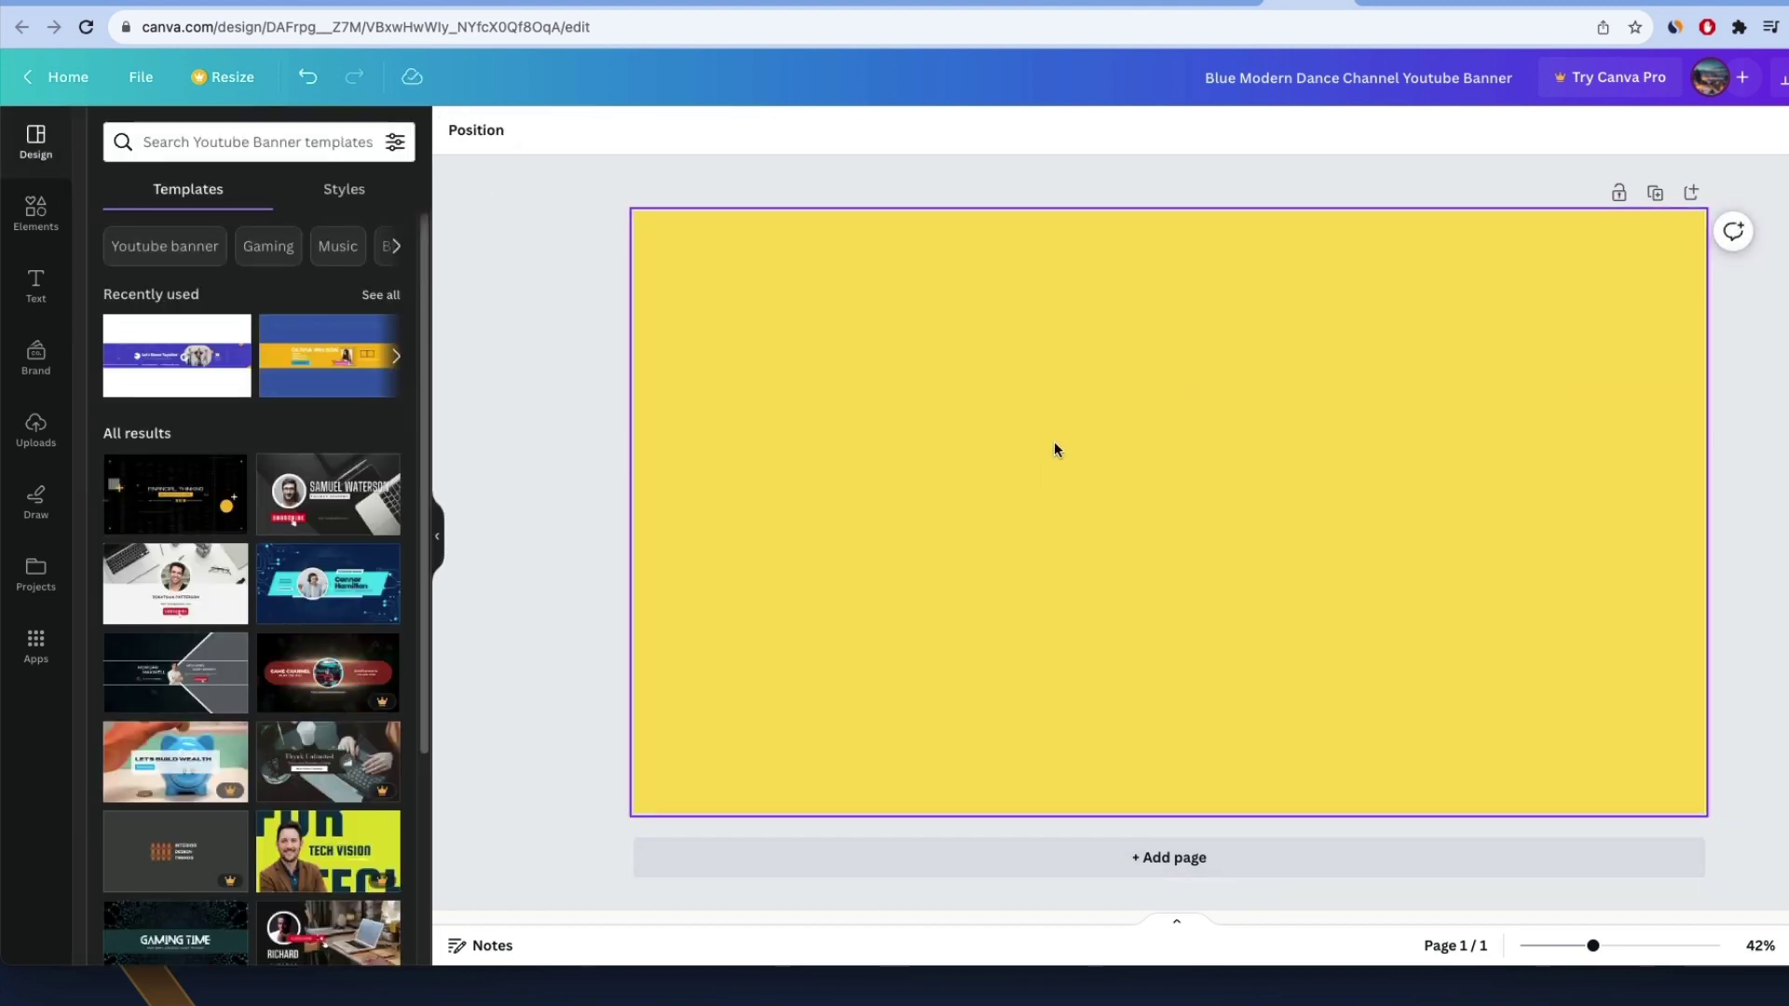
# Paste the money icon and "WealthWise" title onto the banner and centre them.
pyautogui.hotkey('ctrl', 'v')
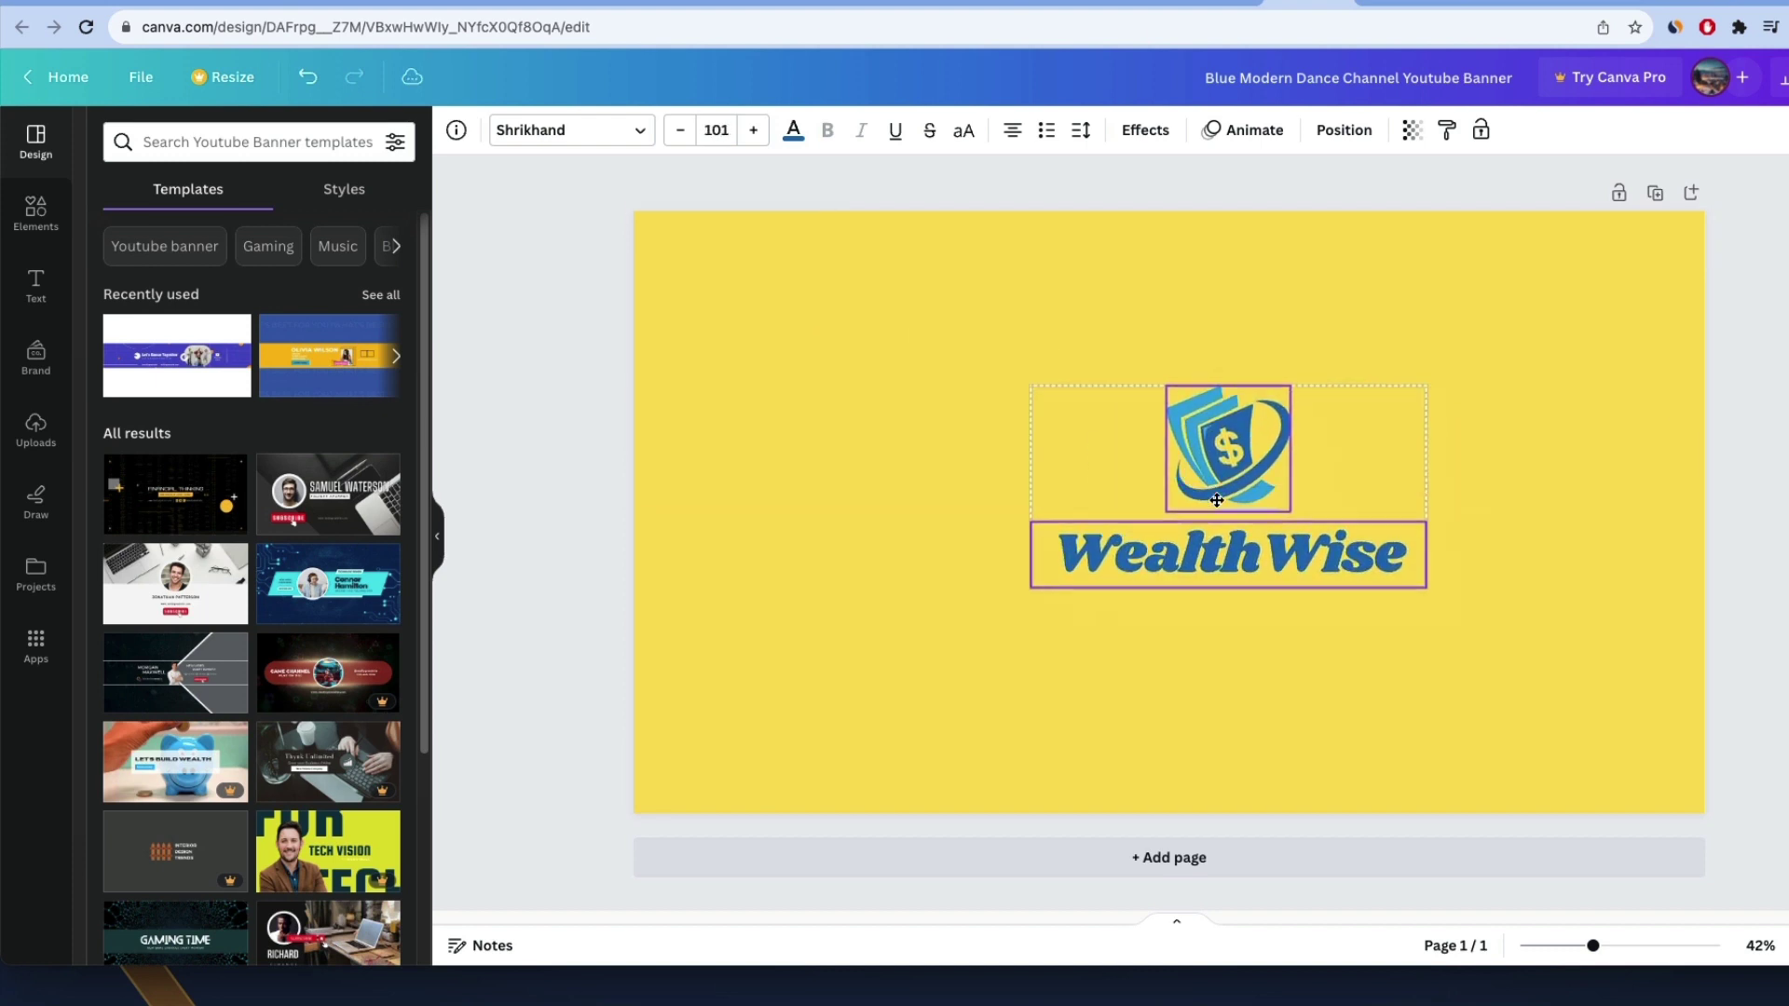
pyautogui.moveTo(1217, 500); pyautogui.dragTo(1158, 509)
pyautogui.click(551, 582)
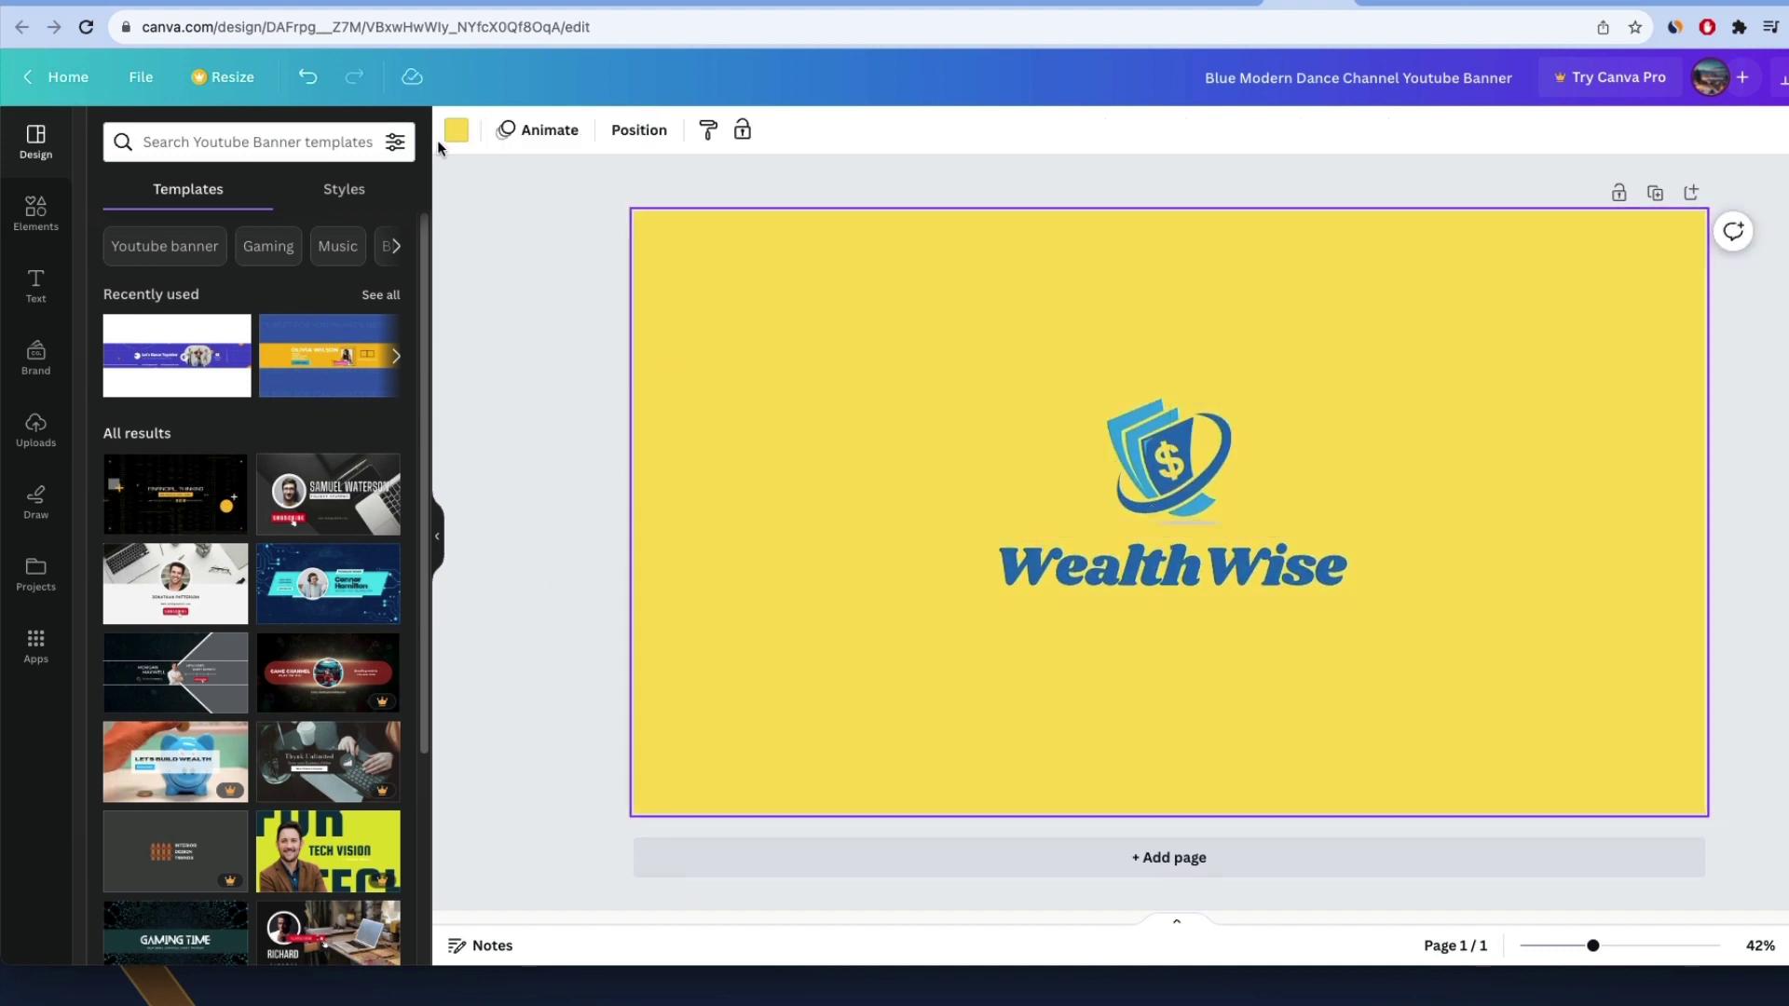
# Try yellow-orange and teal-yellow gradients for the banner background and settle on the black-to-blue gradient.
pyautogui.click(455, 130)
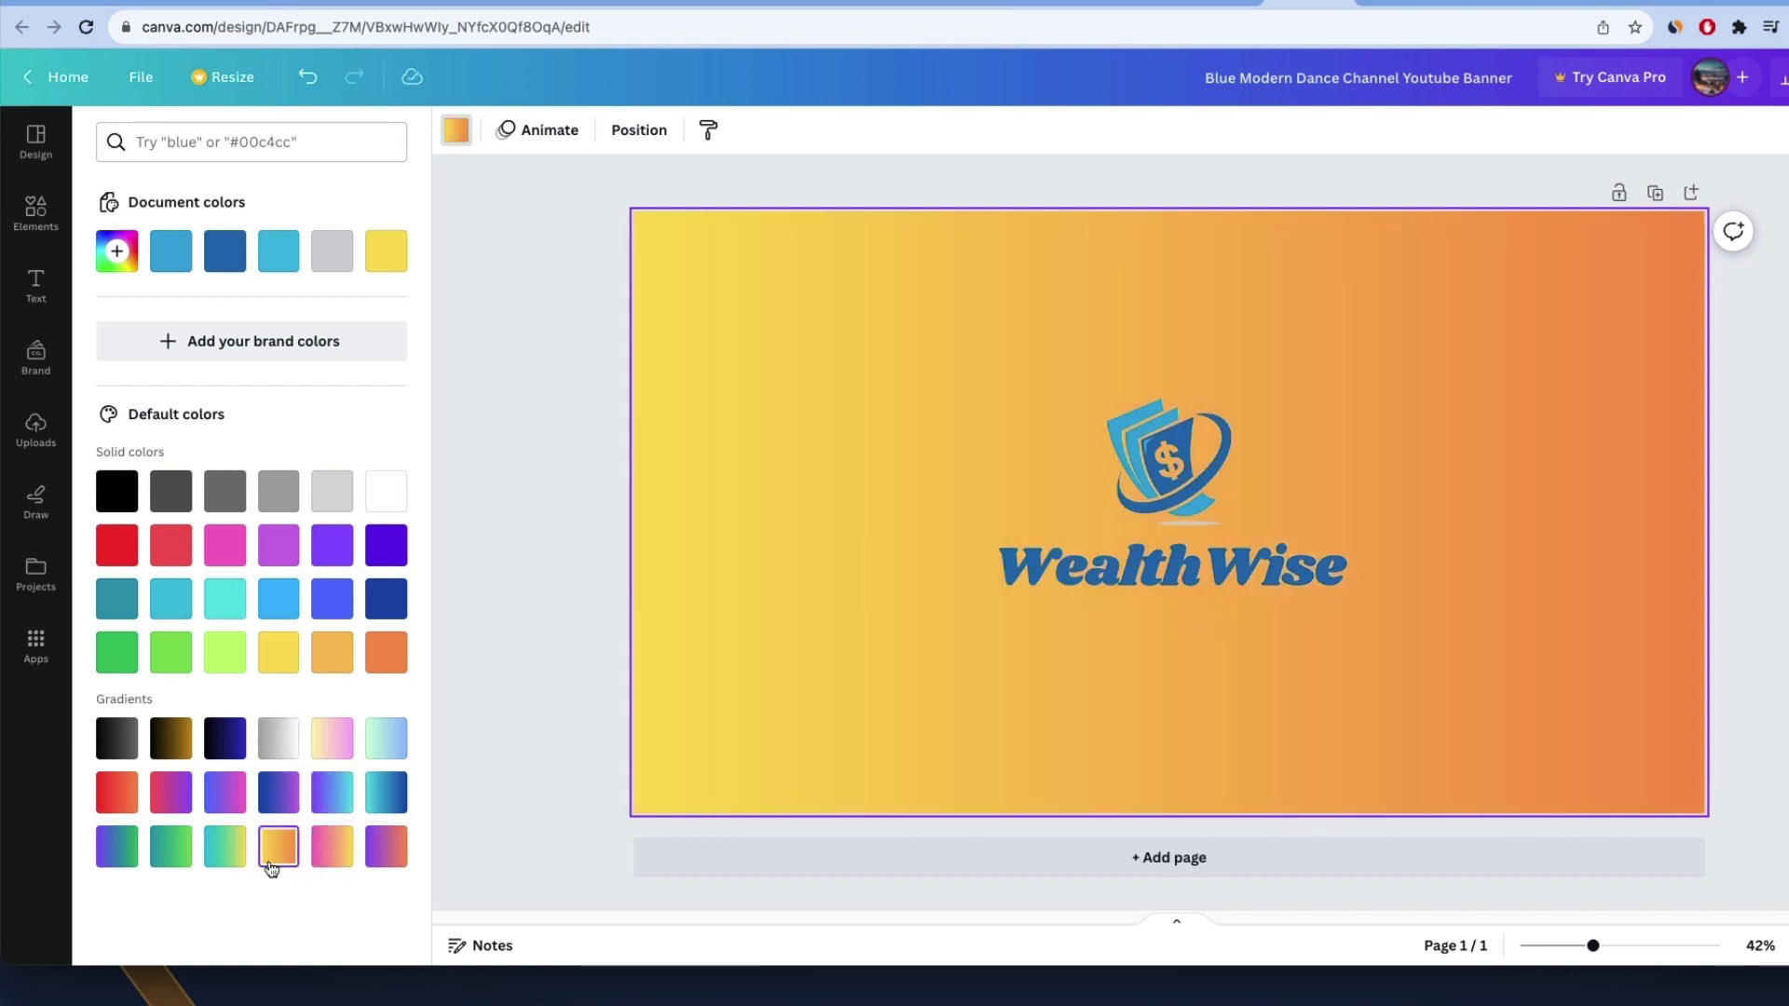
pyautogui.click(216, 860)
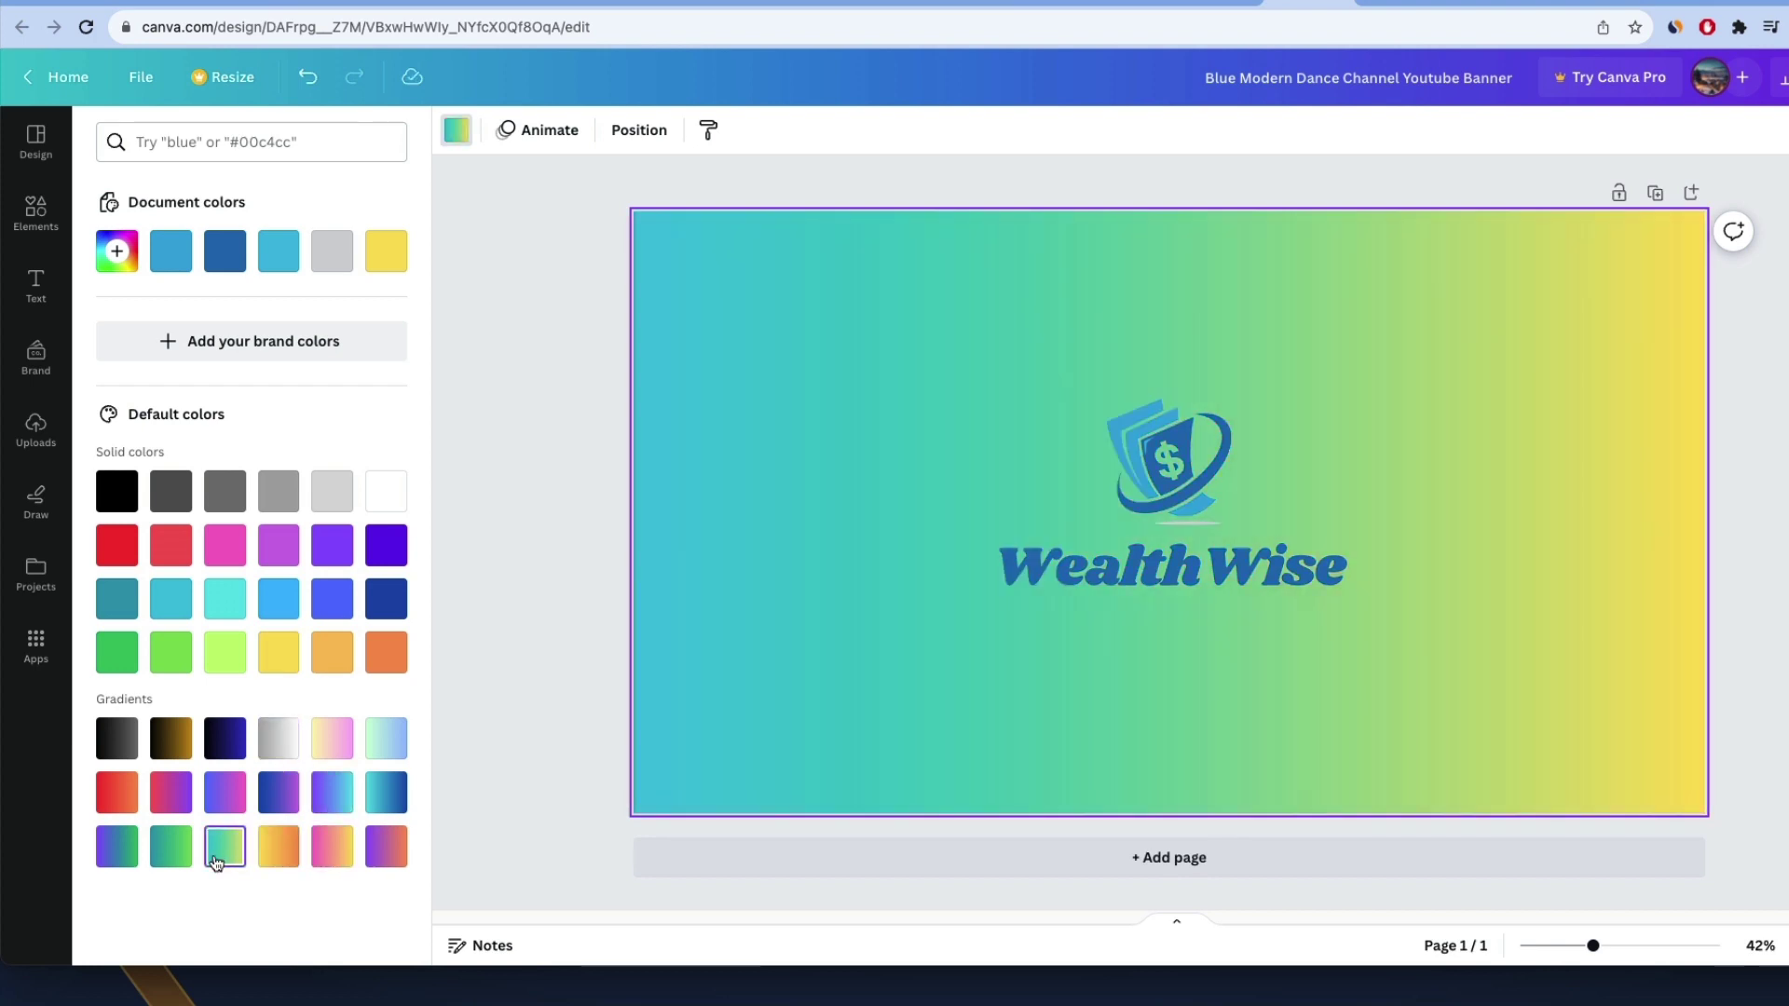
pyautogui.click(218, 734)
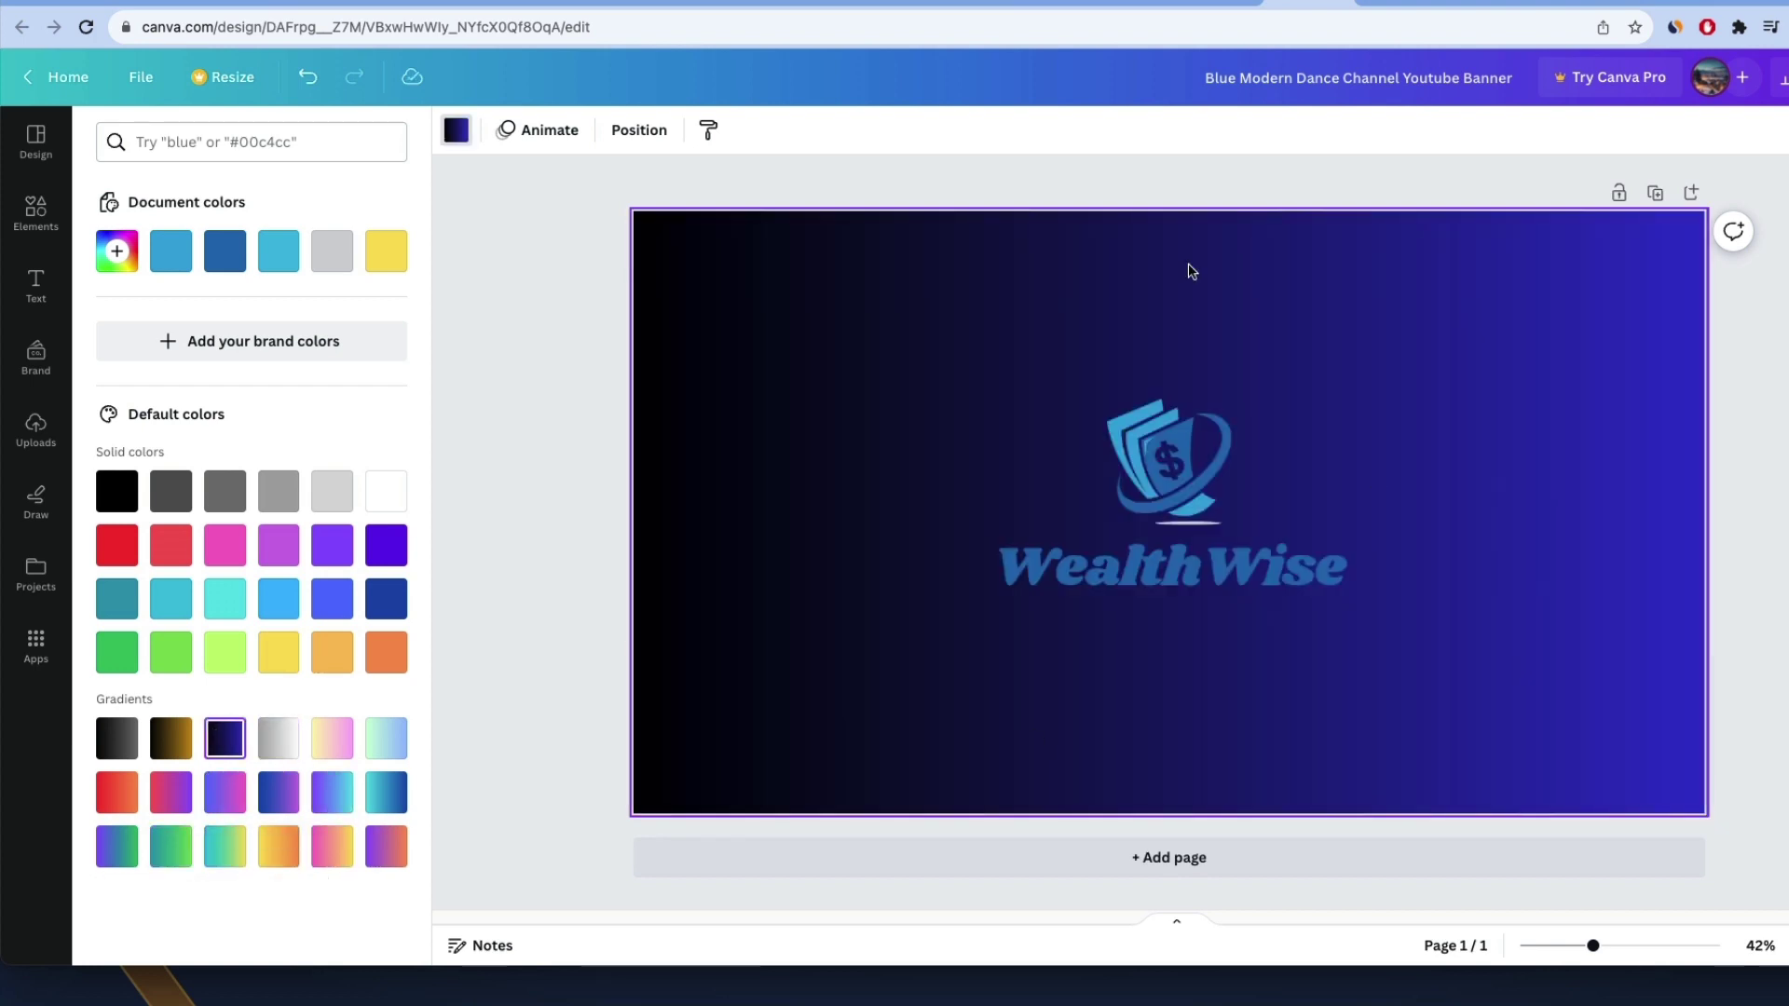
# Recolour the "WealthWise" title and money icon white and add a red Subscribe graphic centred below the title.
pyautogui.click(1188, 270)
pyautogui.click(1165, 568)
pyautogui.click(739, 128)
pyautogui.click(386, 491)
pyautogui.click(1298, 407)
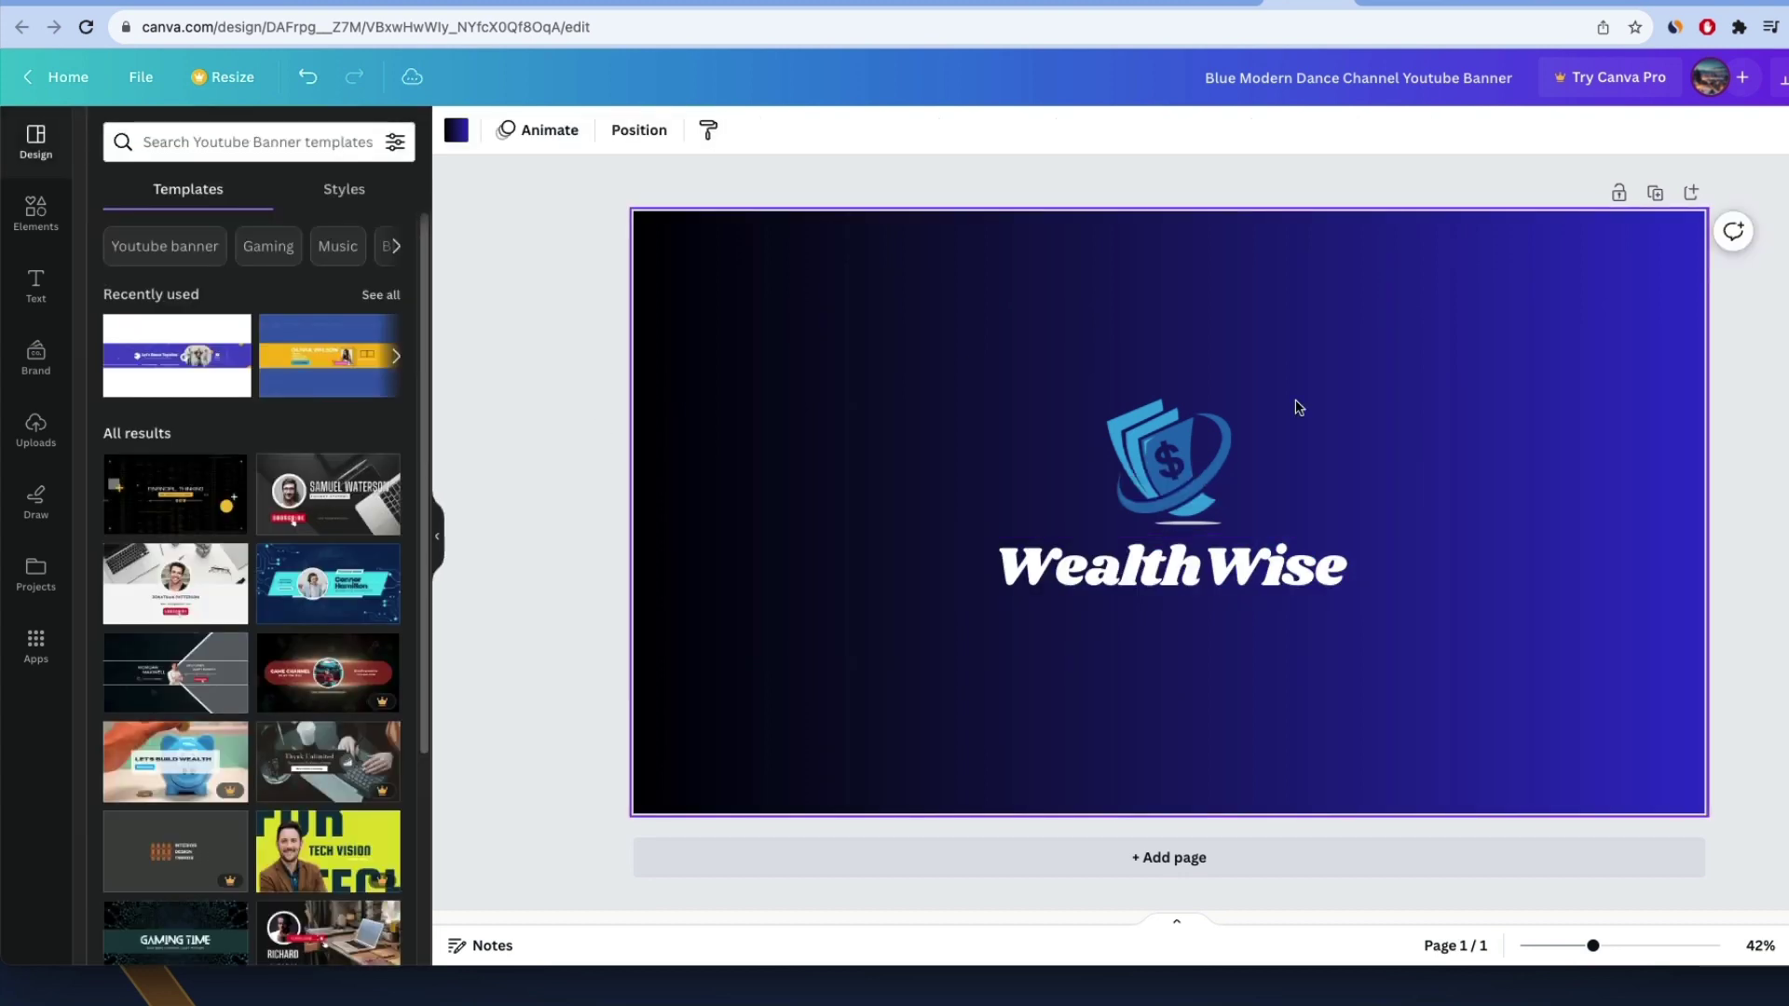
pyautogui.click(1169, 462)
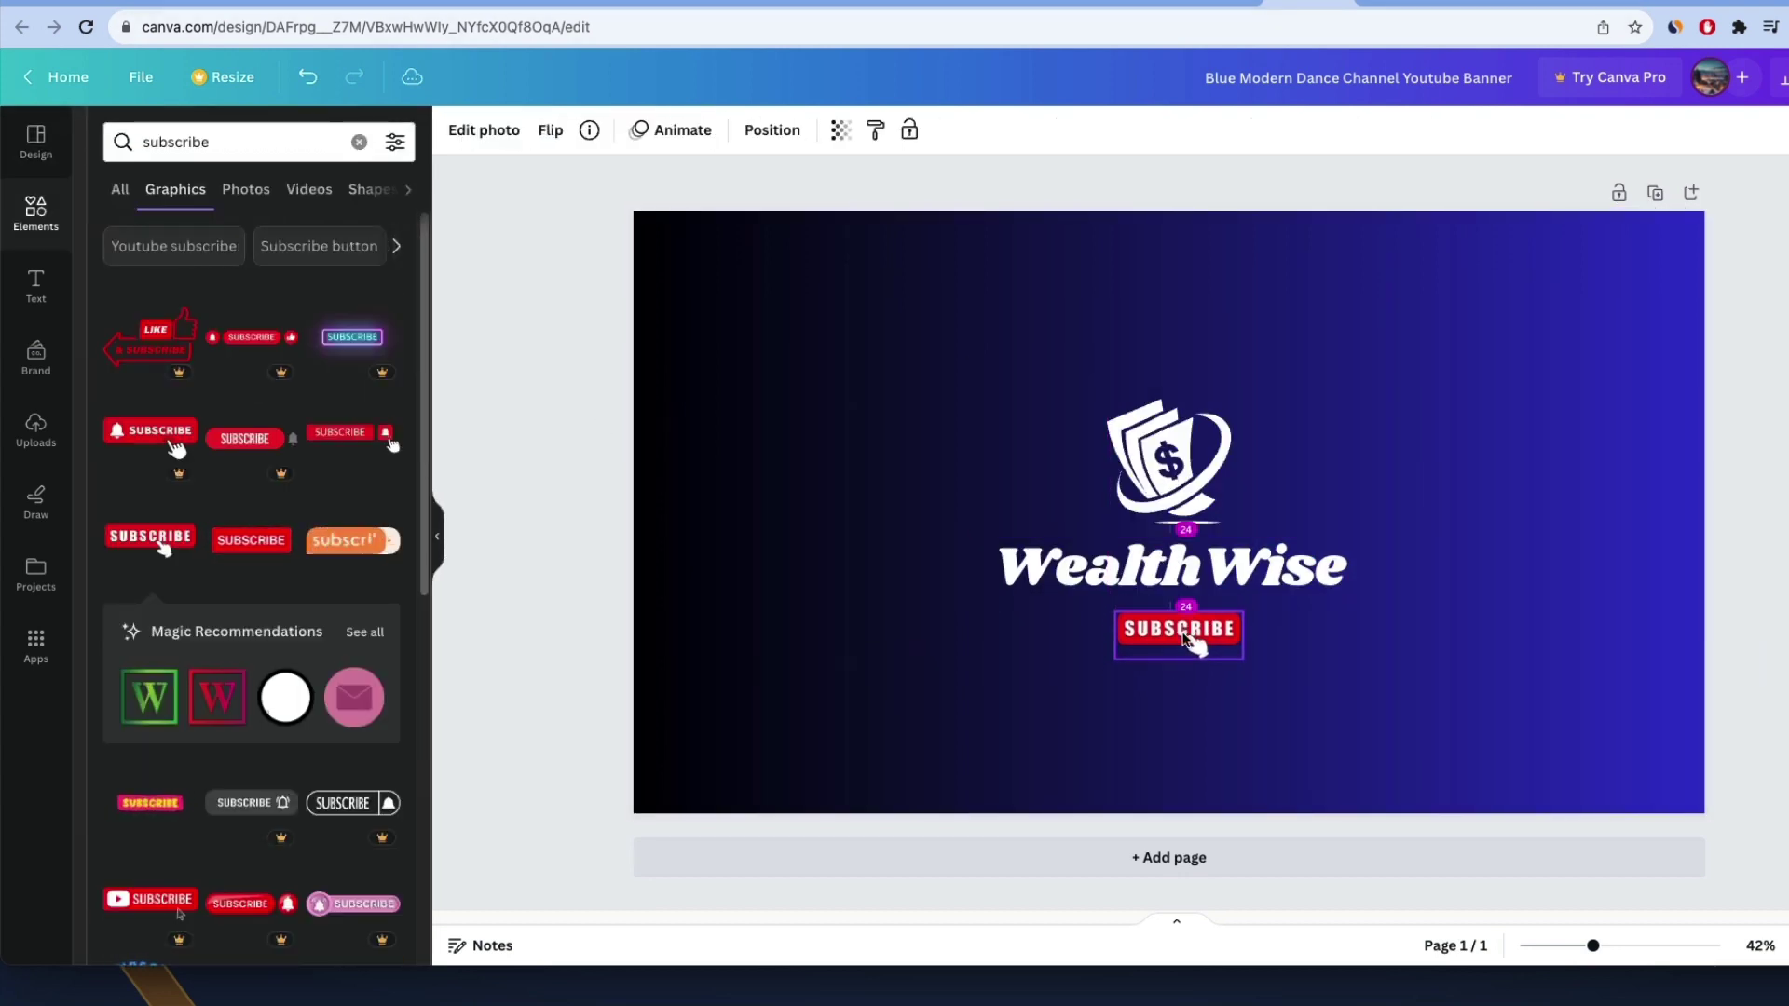
pyautogui.click(1574, 504)
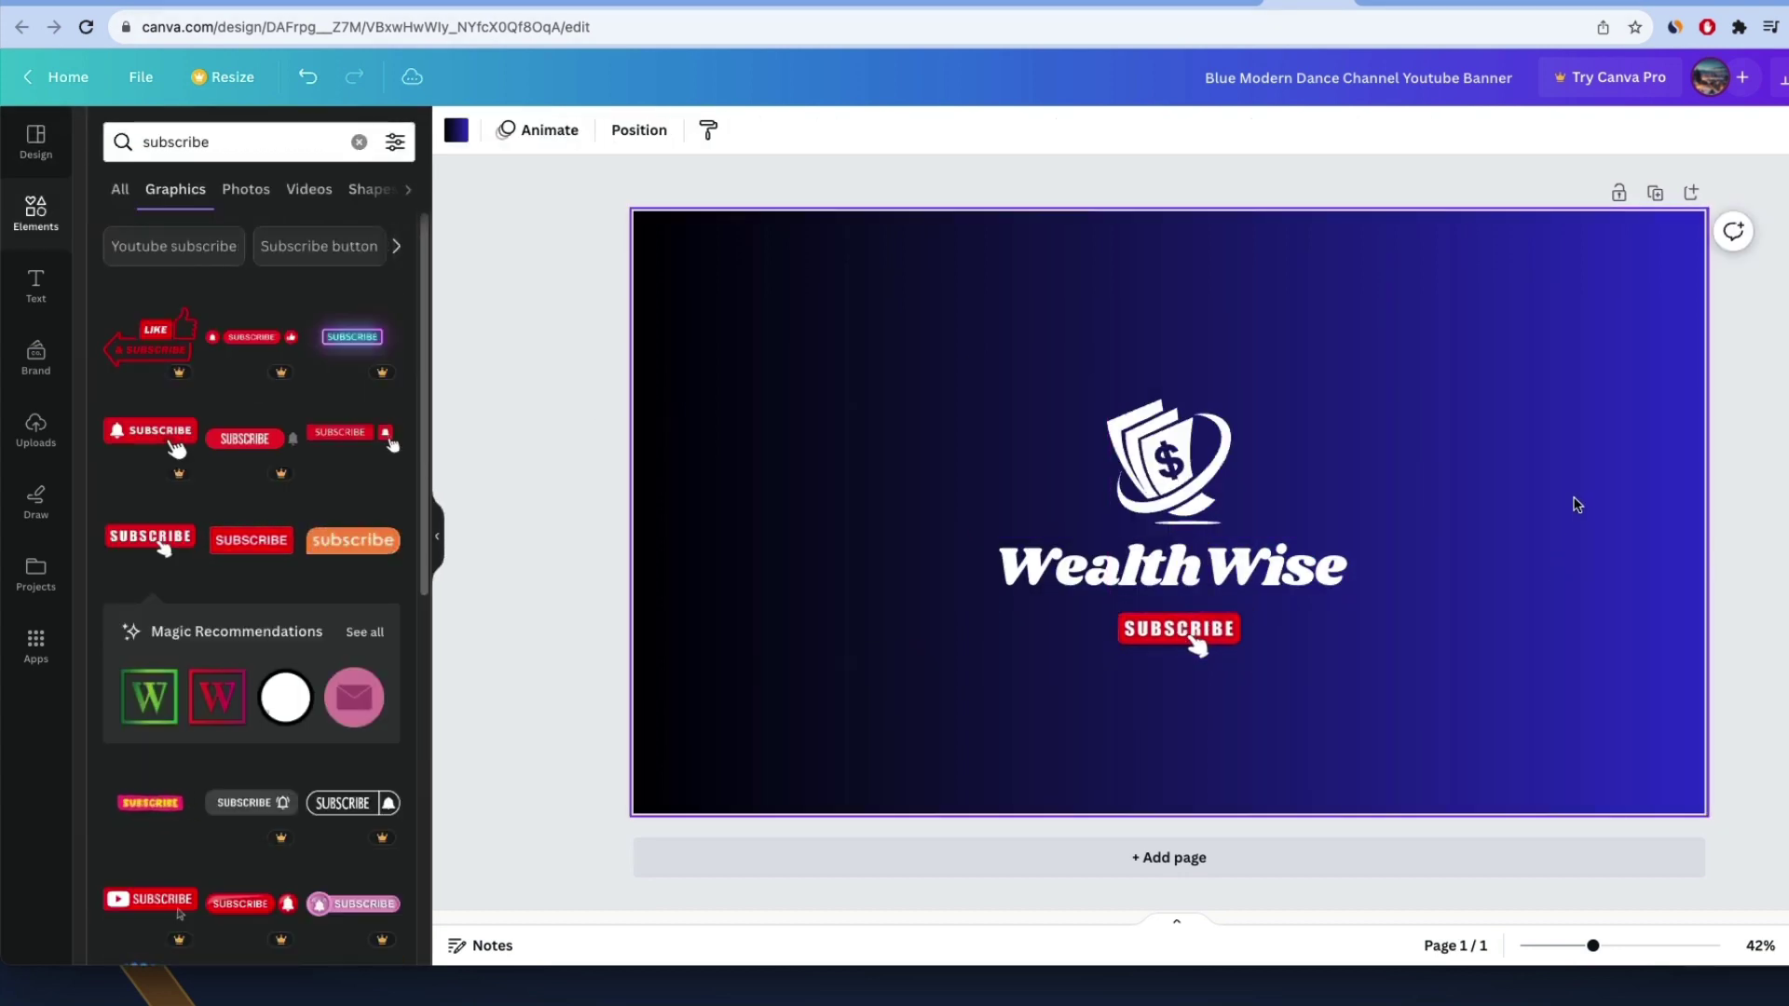
# Scale down the money icon, title and Subscribe graphic together and centre them on the banner.
pyautogui.moveTo(1411, 307); pyautogui.dragTo(858, 785)
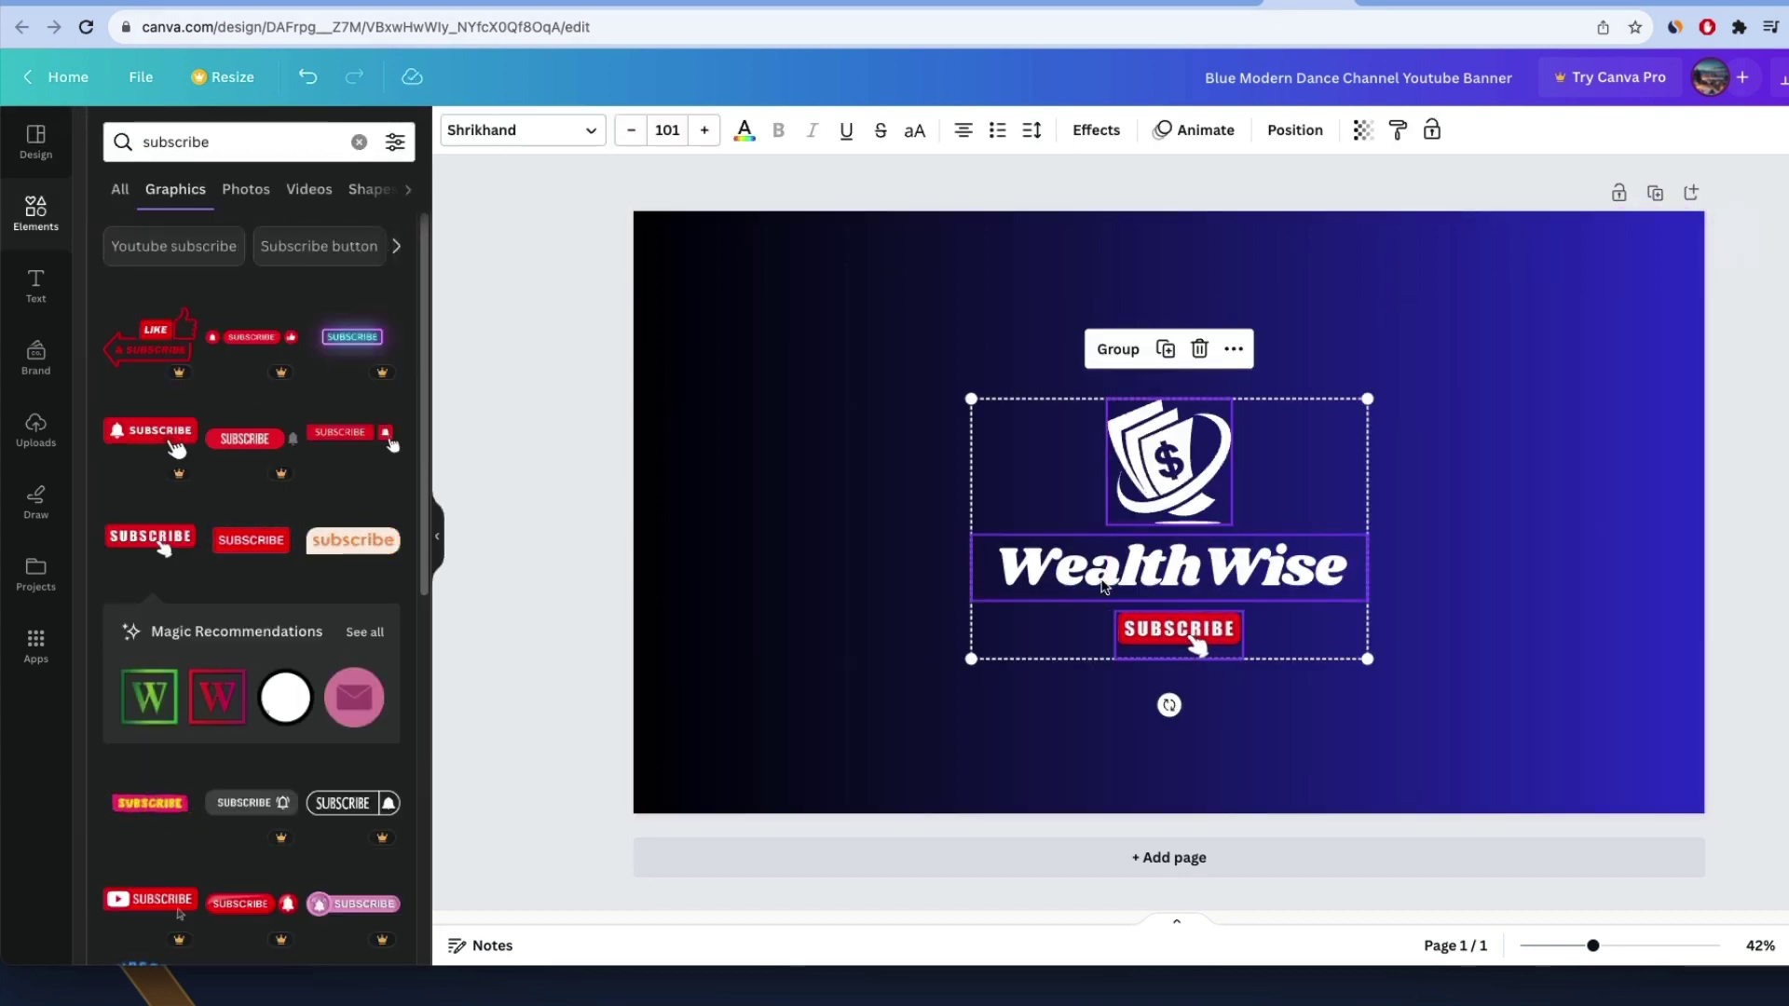
pyautogui.moveTo(1169, 567); pyautogui.dragTo(1170, 549)
pyautogui.click(1454, 503)
pyautogui.click(1782, 78)
pyautogui.moveTo(1411, 312); pyautogui.dragTo(934, 743)
pyautogui.moveTo(1367, 642); pyautogui.dragTo(1243, 558)
pyautogui.moveTo(1127, 549); pyautogui.dragTo(1148, 506)
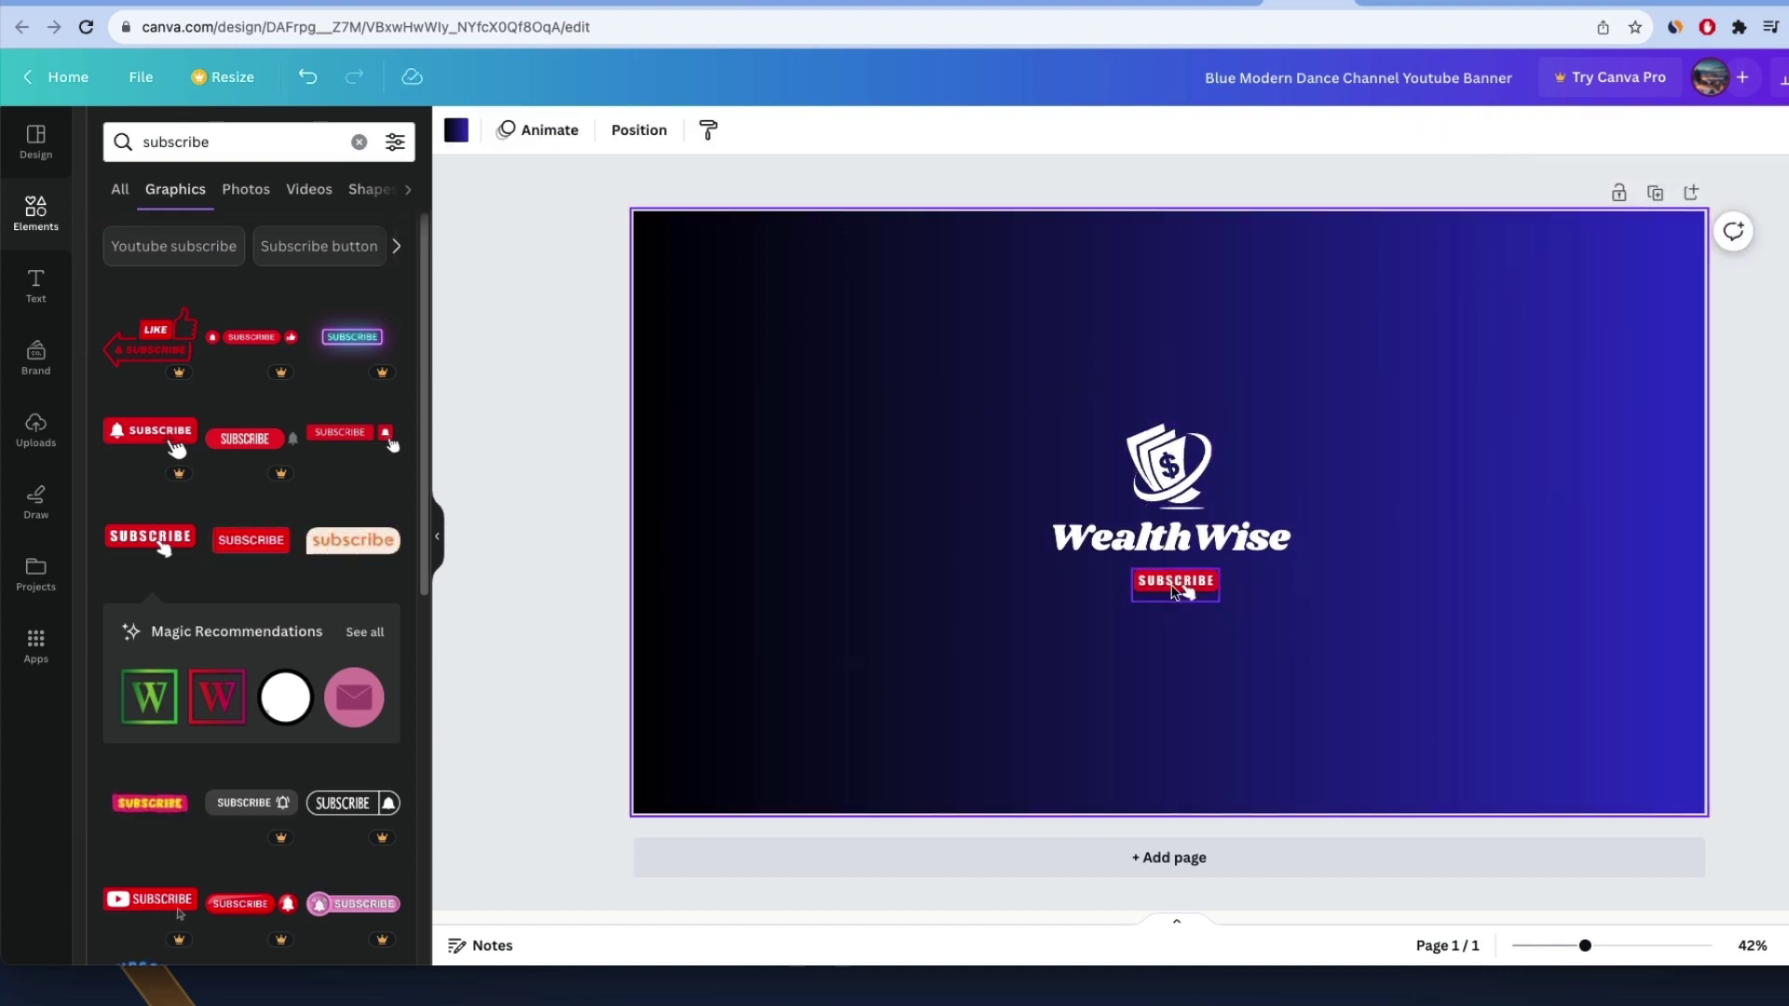
# Enlarge the Subscribe graphic to the right of the logo and place a small "WEEKLY VIDEOS" heading above it.
pyautogui.moveTo(1182, 587); pyautogui.dragTo(1536, 532)
pyautogui.click(1284, 443)
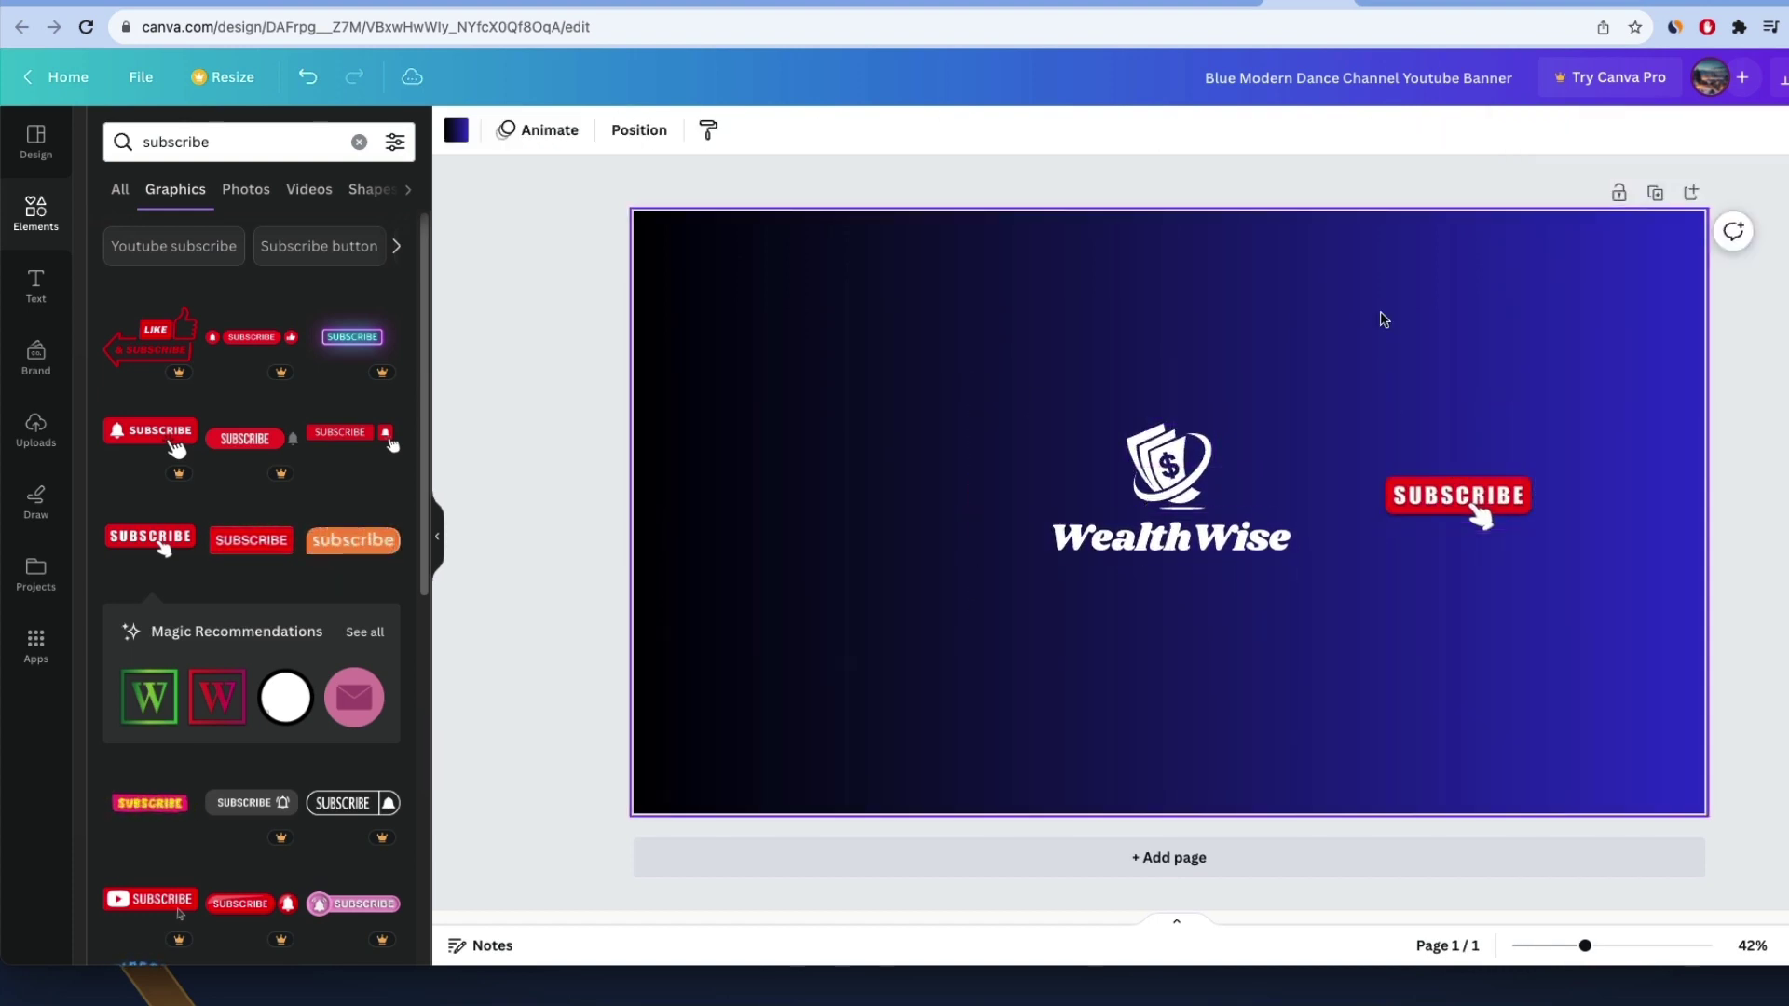
pyautogui.click(35, 284)
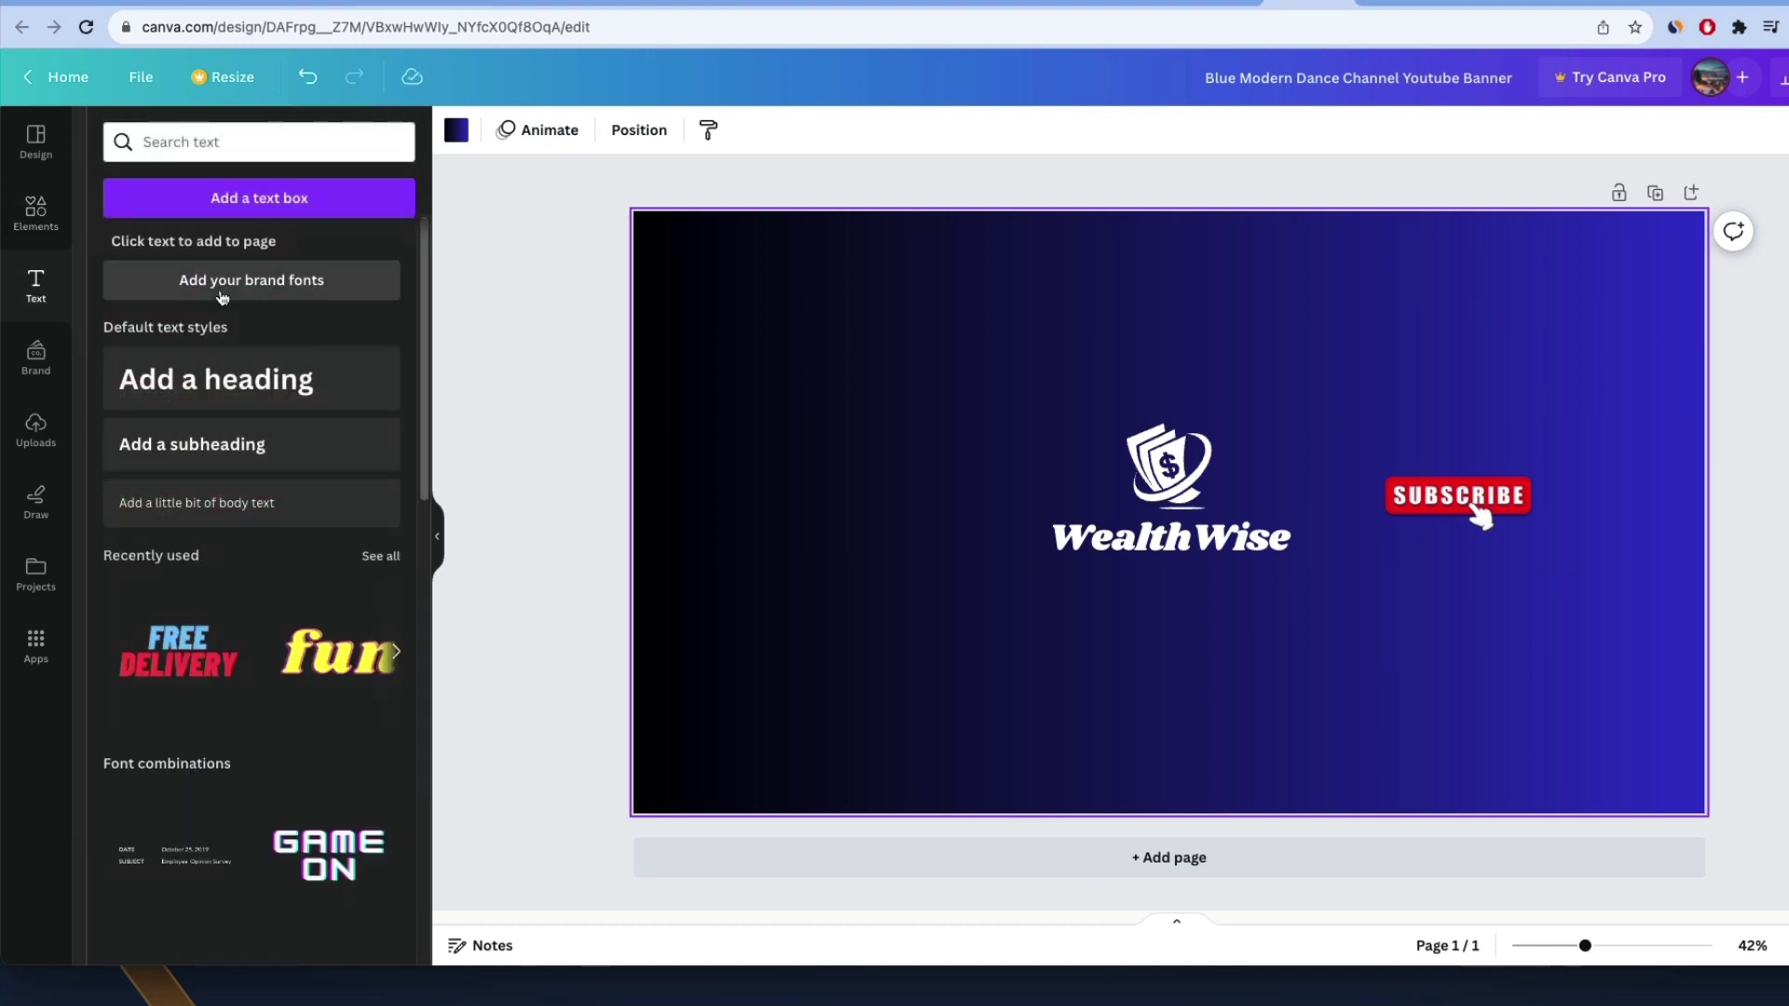
pyautogui.click(216, 379)
pyautogui.write('WEEKLY VIDEO')
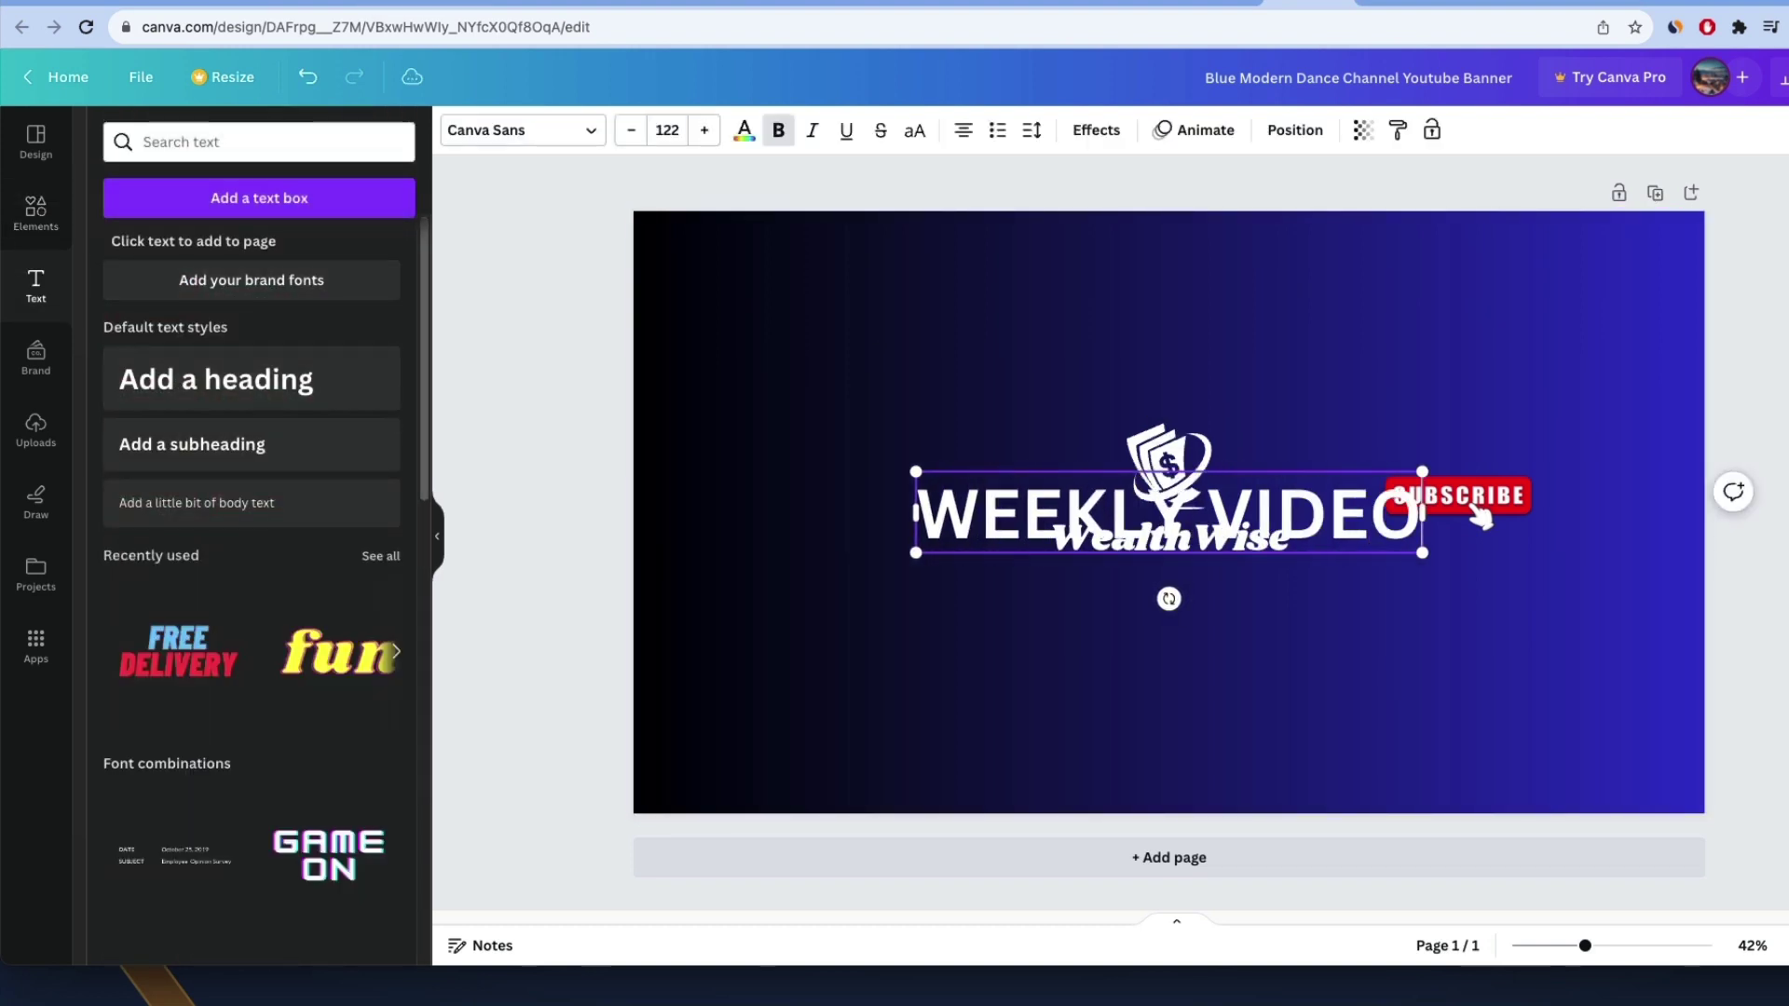
pyautogui.write('S')
pyautogui.moveTo(1445, 552); pyautogui.dragTo(1436, 467)
pyautogui.click(988, 539)
pyautogui.click(1421, 678)
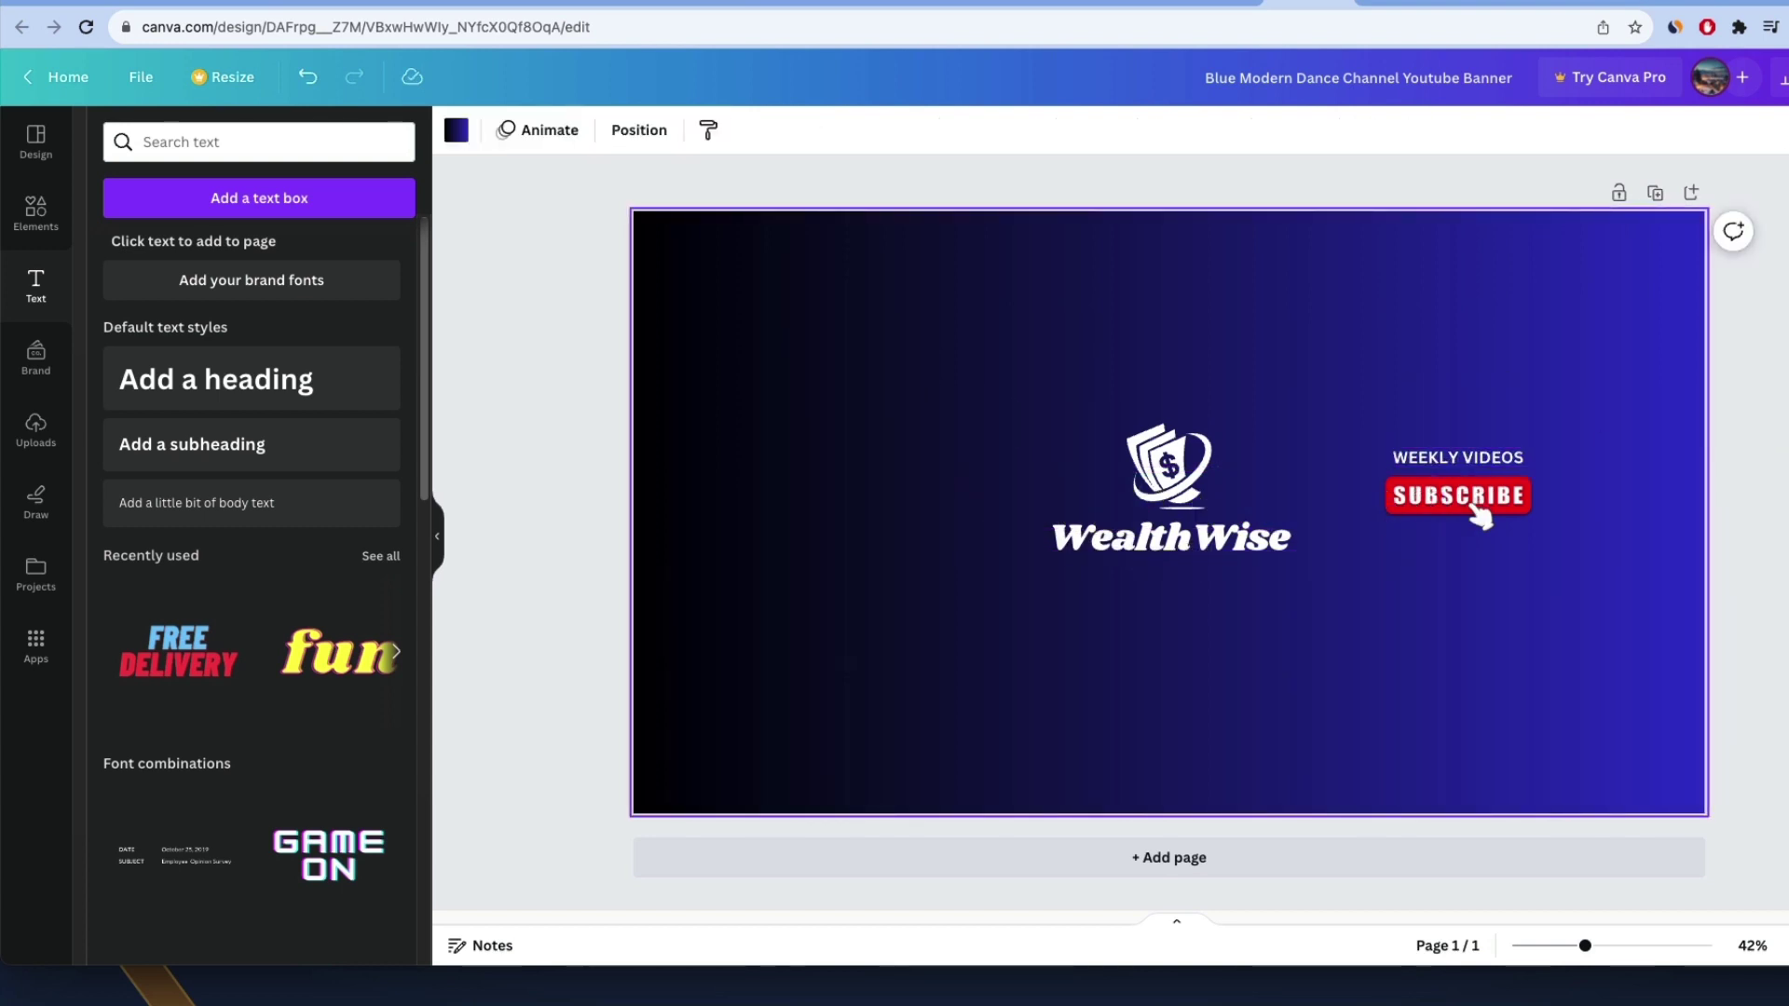
# Download the finished WealthWise banner.
pyautogui.click(1780, 78)
pyautogui.click(1590, 578)
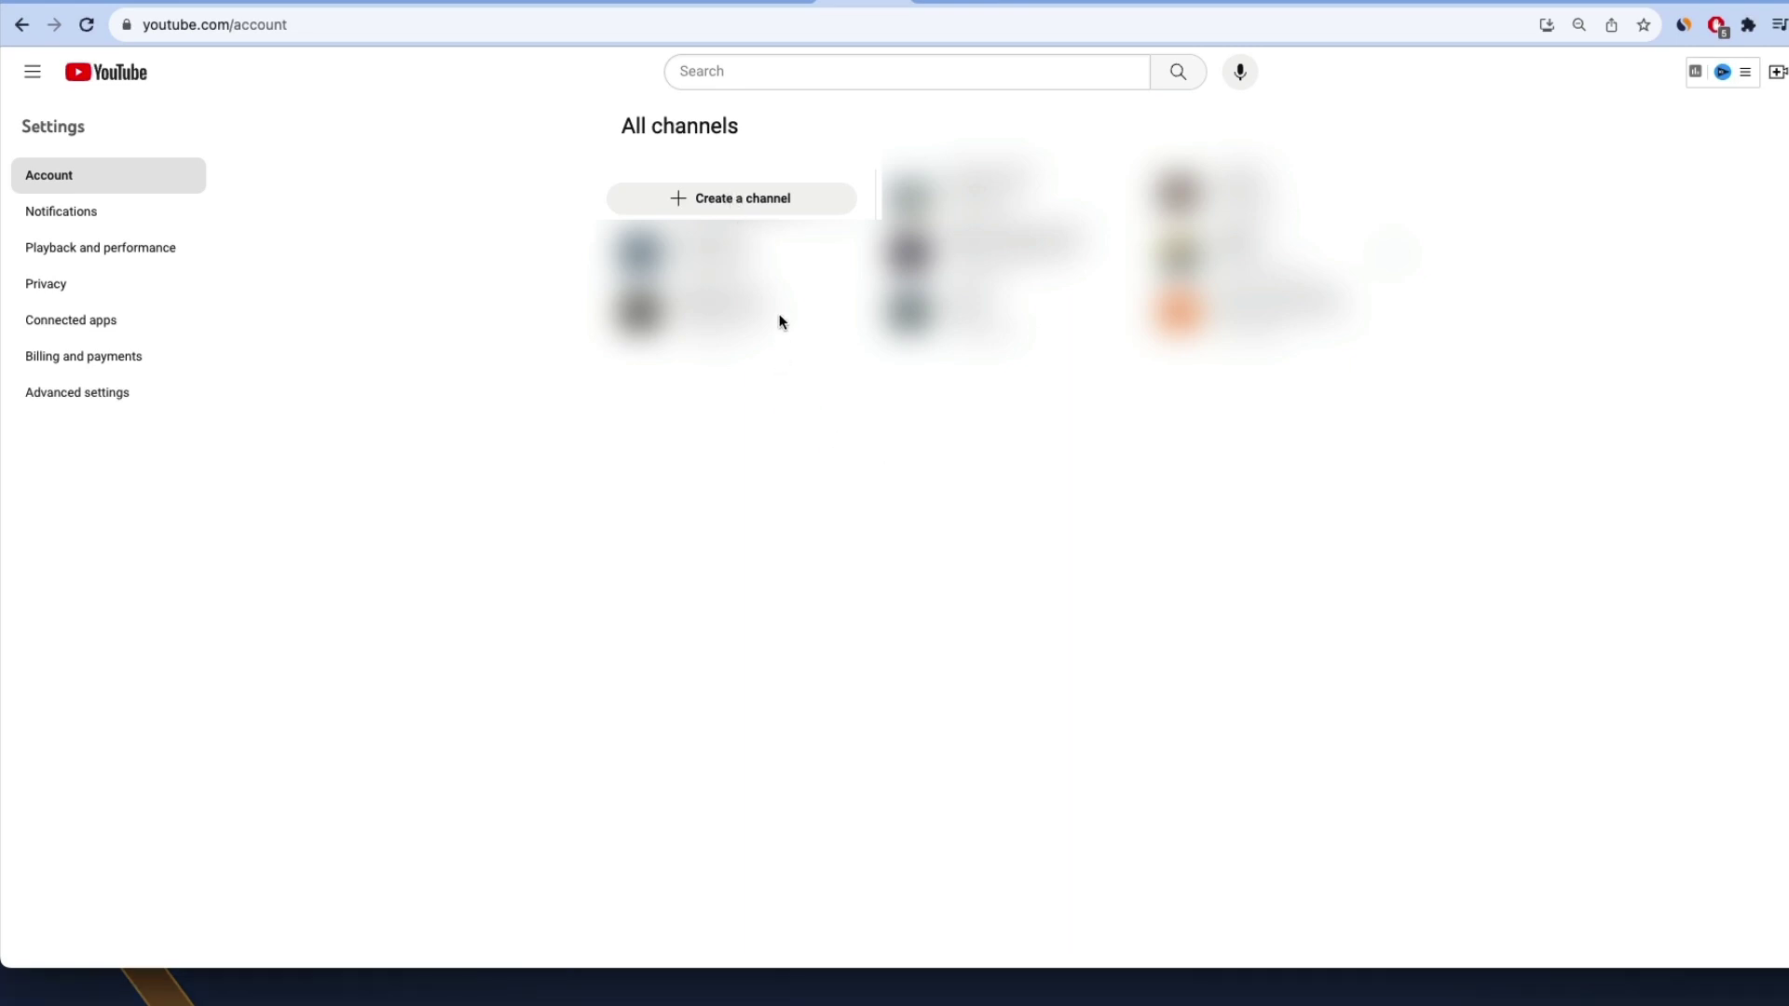
# Switch to YouTube, create a new channel named "WealthWise" accepting the account acknowledgement, and continue into YouTube Studio.
pyautogui.click(753, 207)
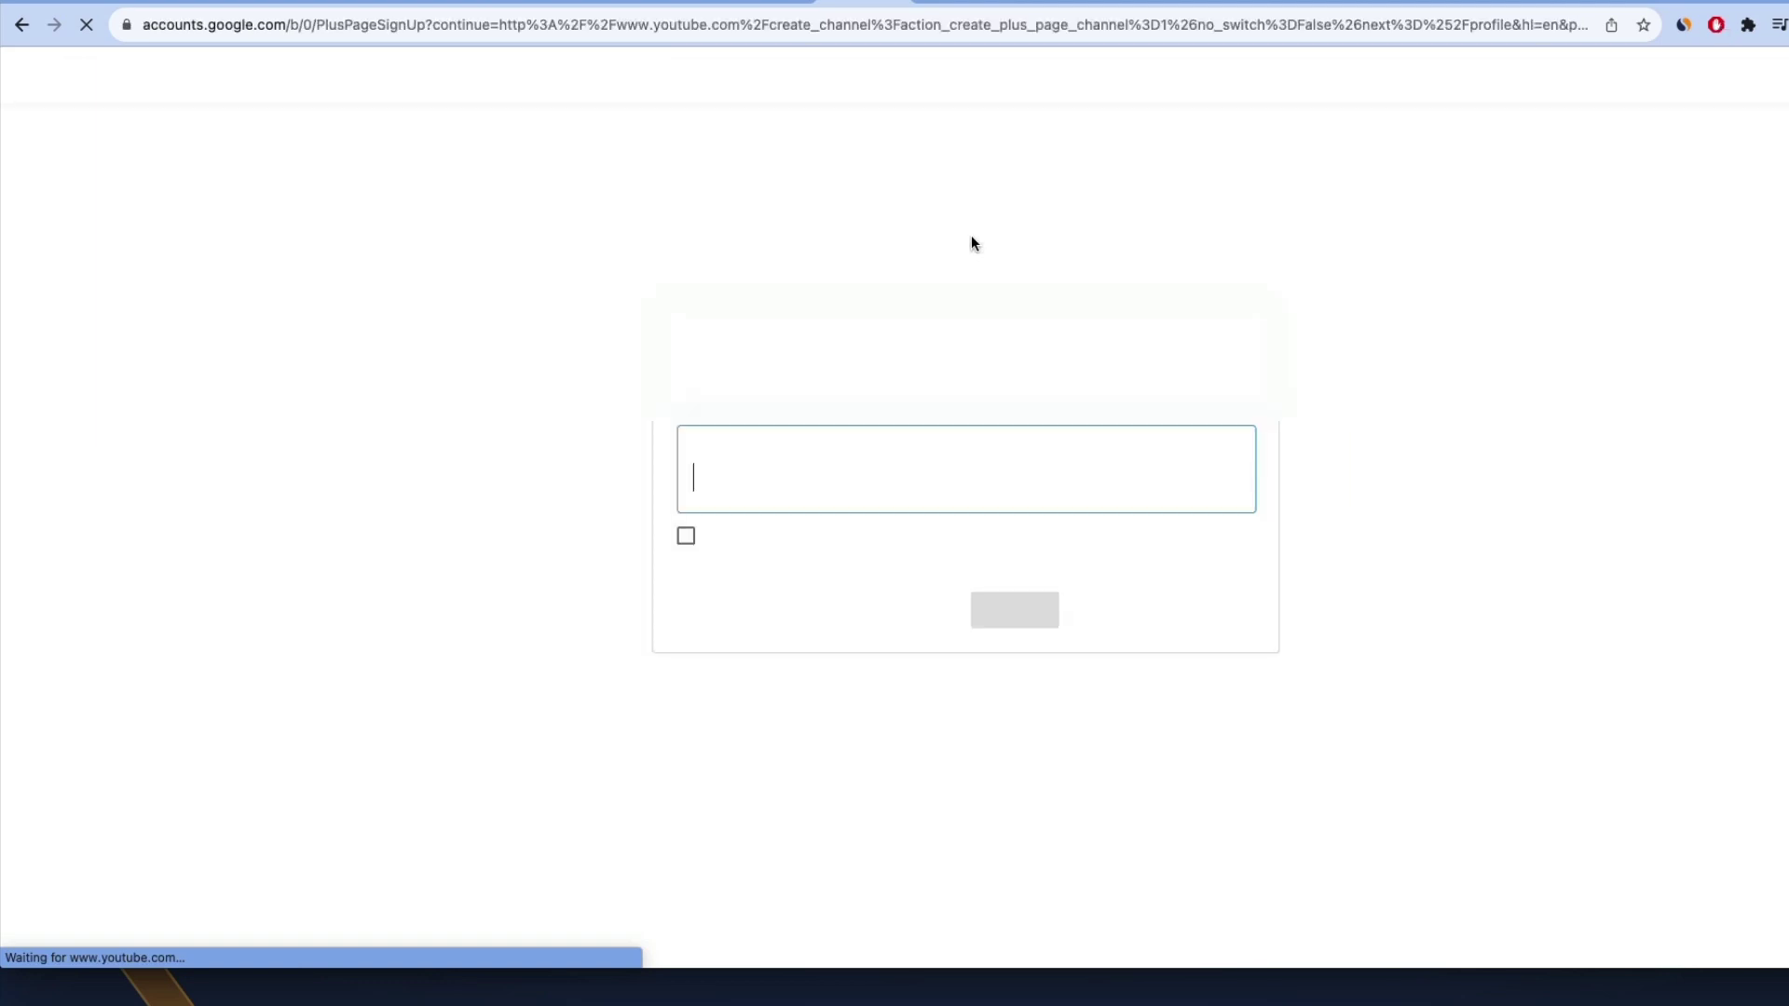
pyautogui.click(870, 477)
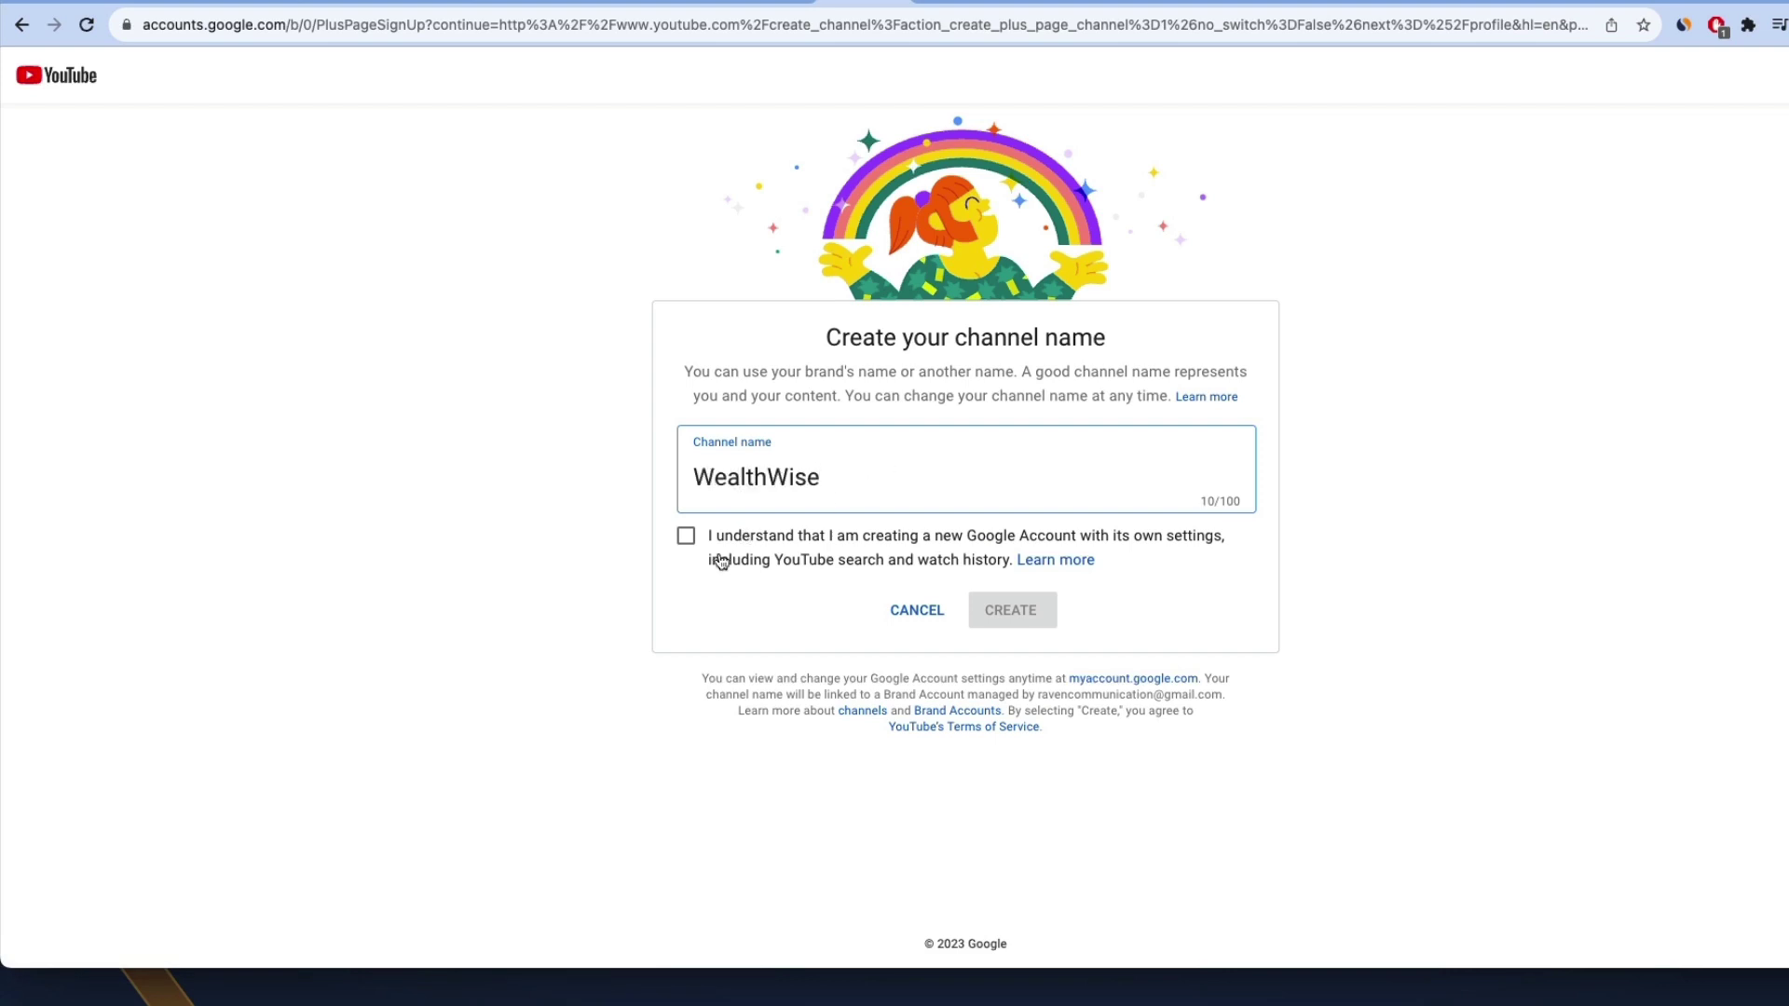
pyautogui.click(1001, 614)
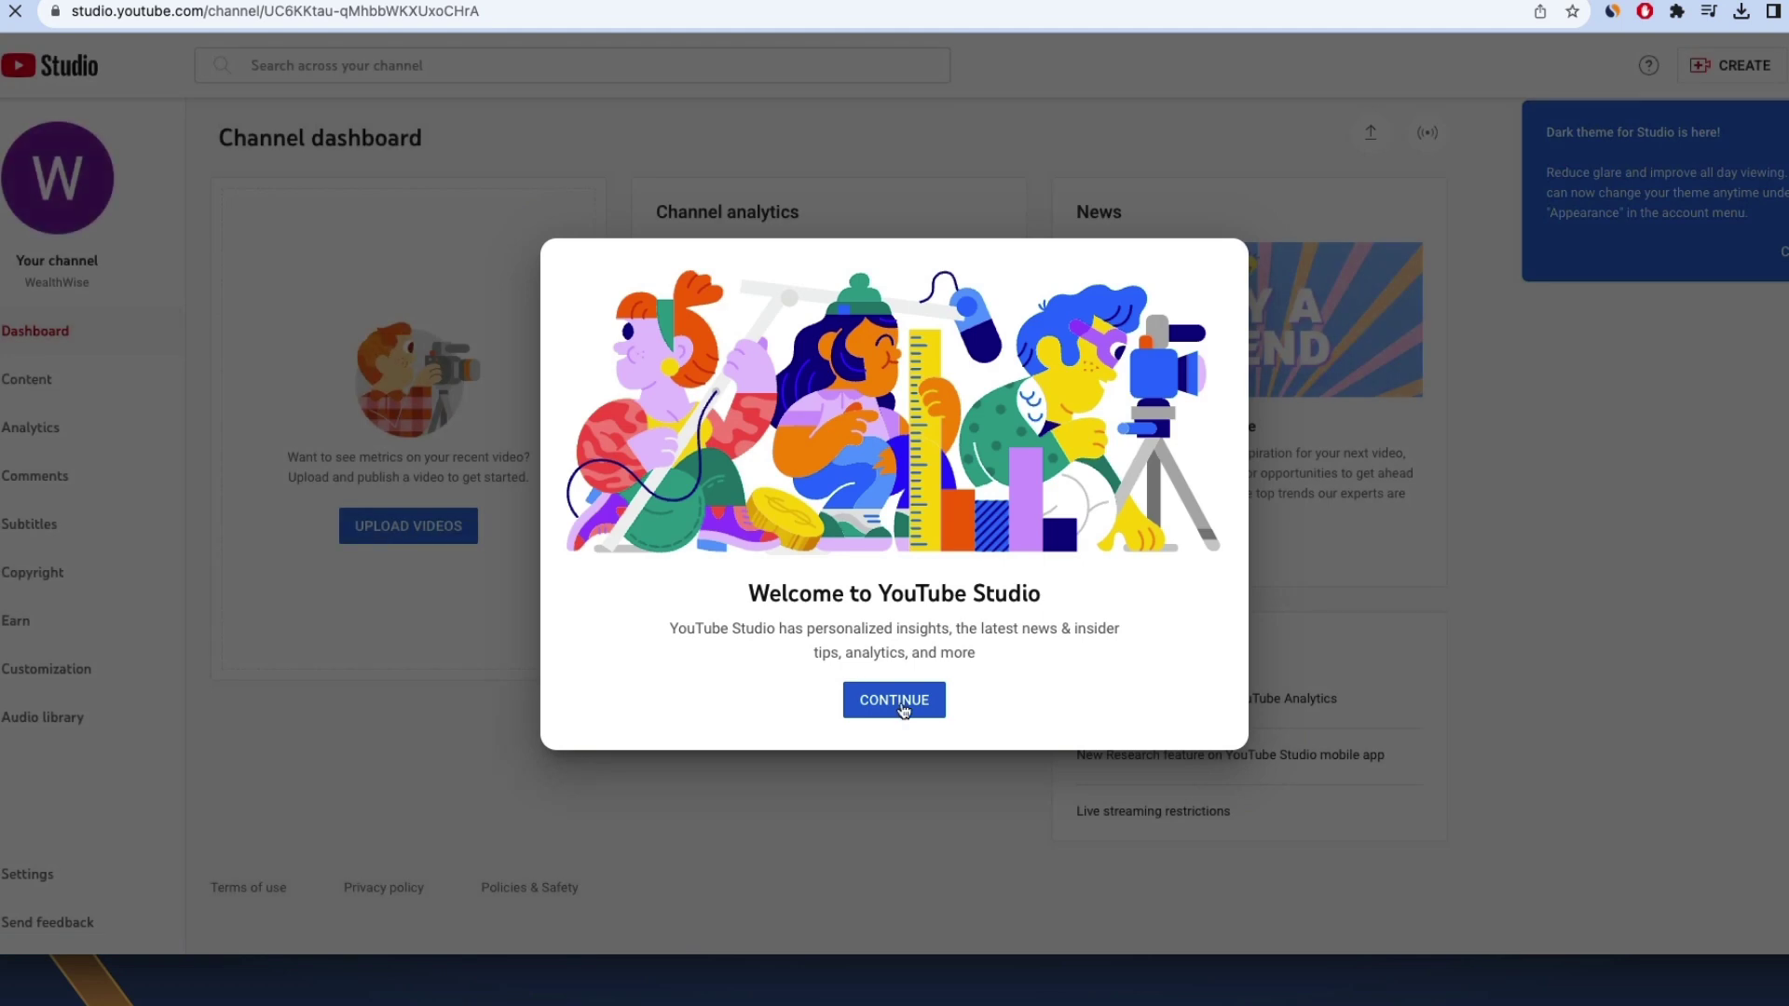
pyautogui.click(894, 701)
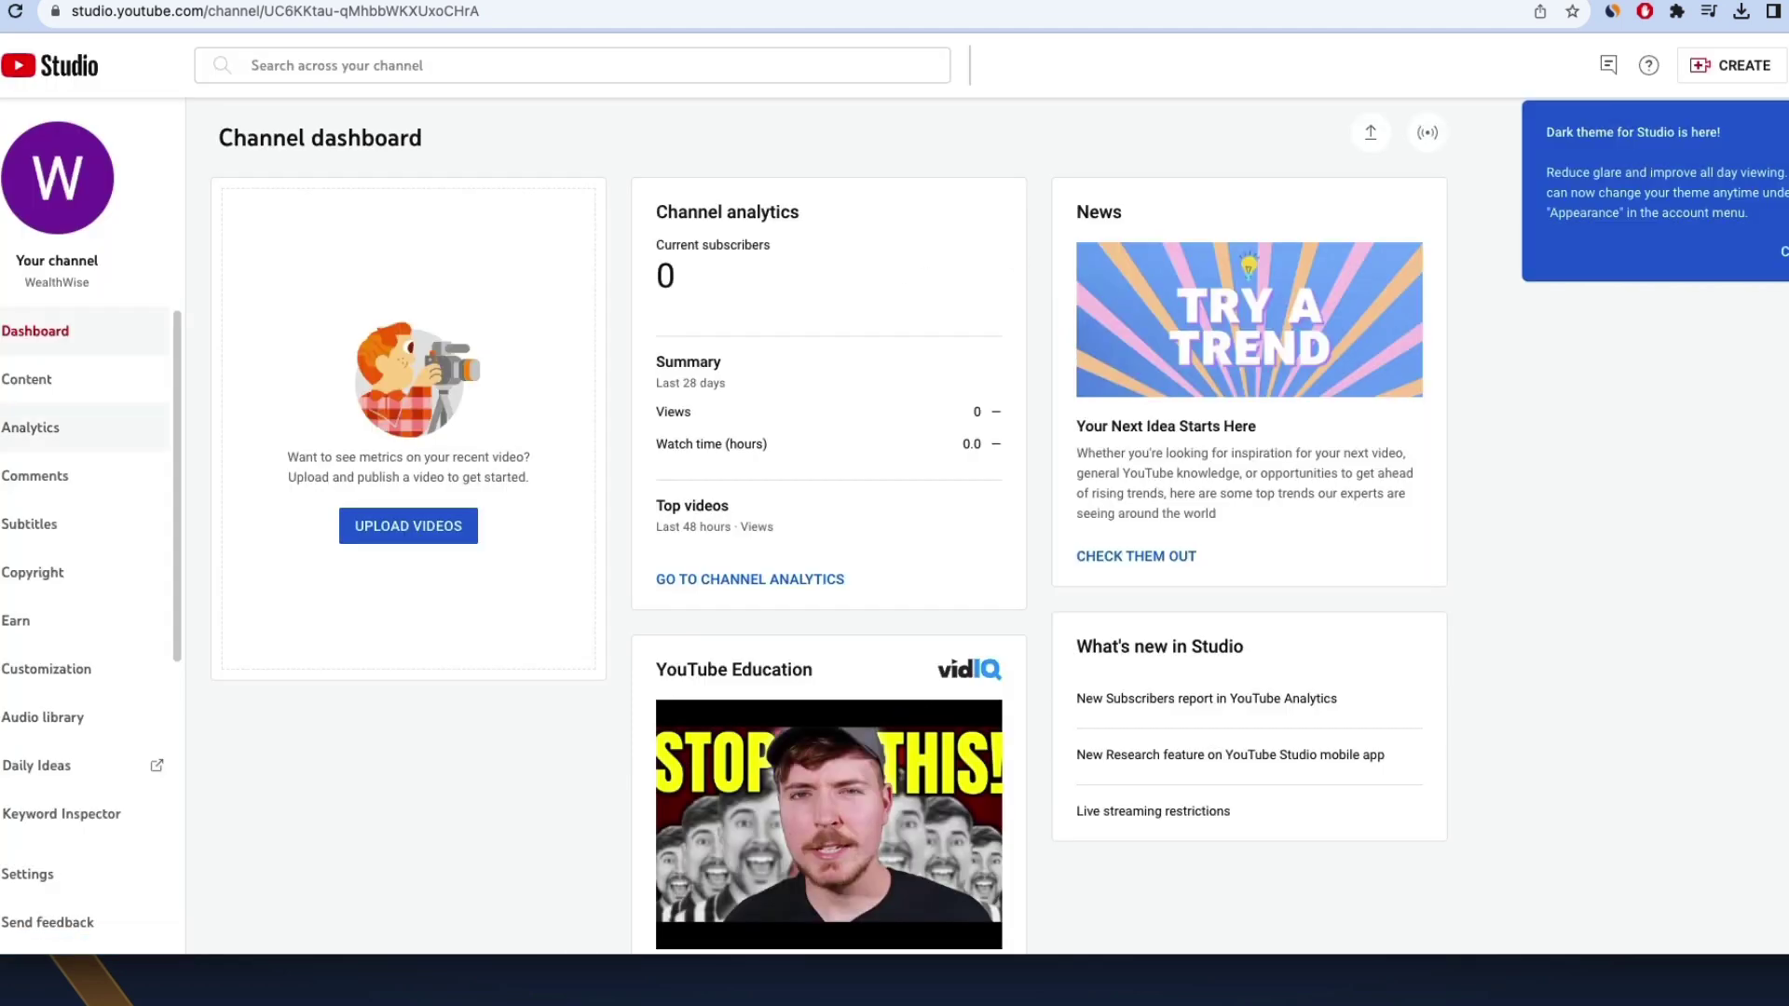
# Upload the yellow WealthWise logo as the channel's profile picture in the branding customization.
pyautogui.click(46, 668)
pyautogui.click(335, 192)
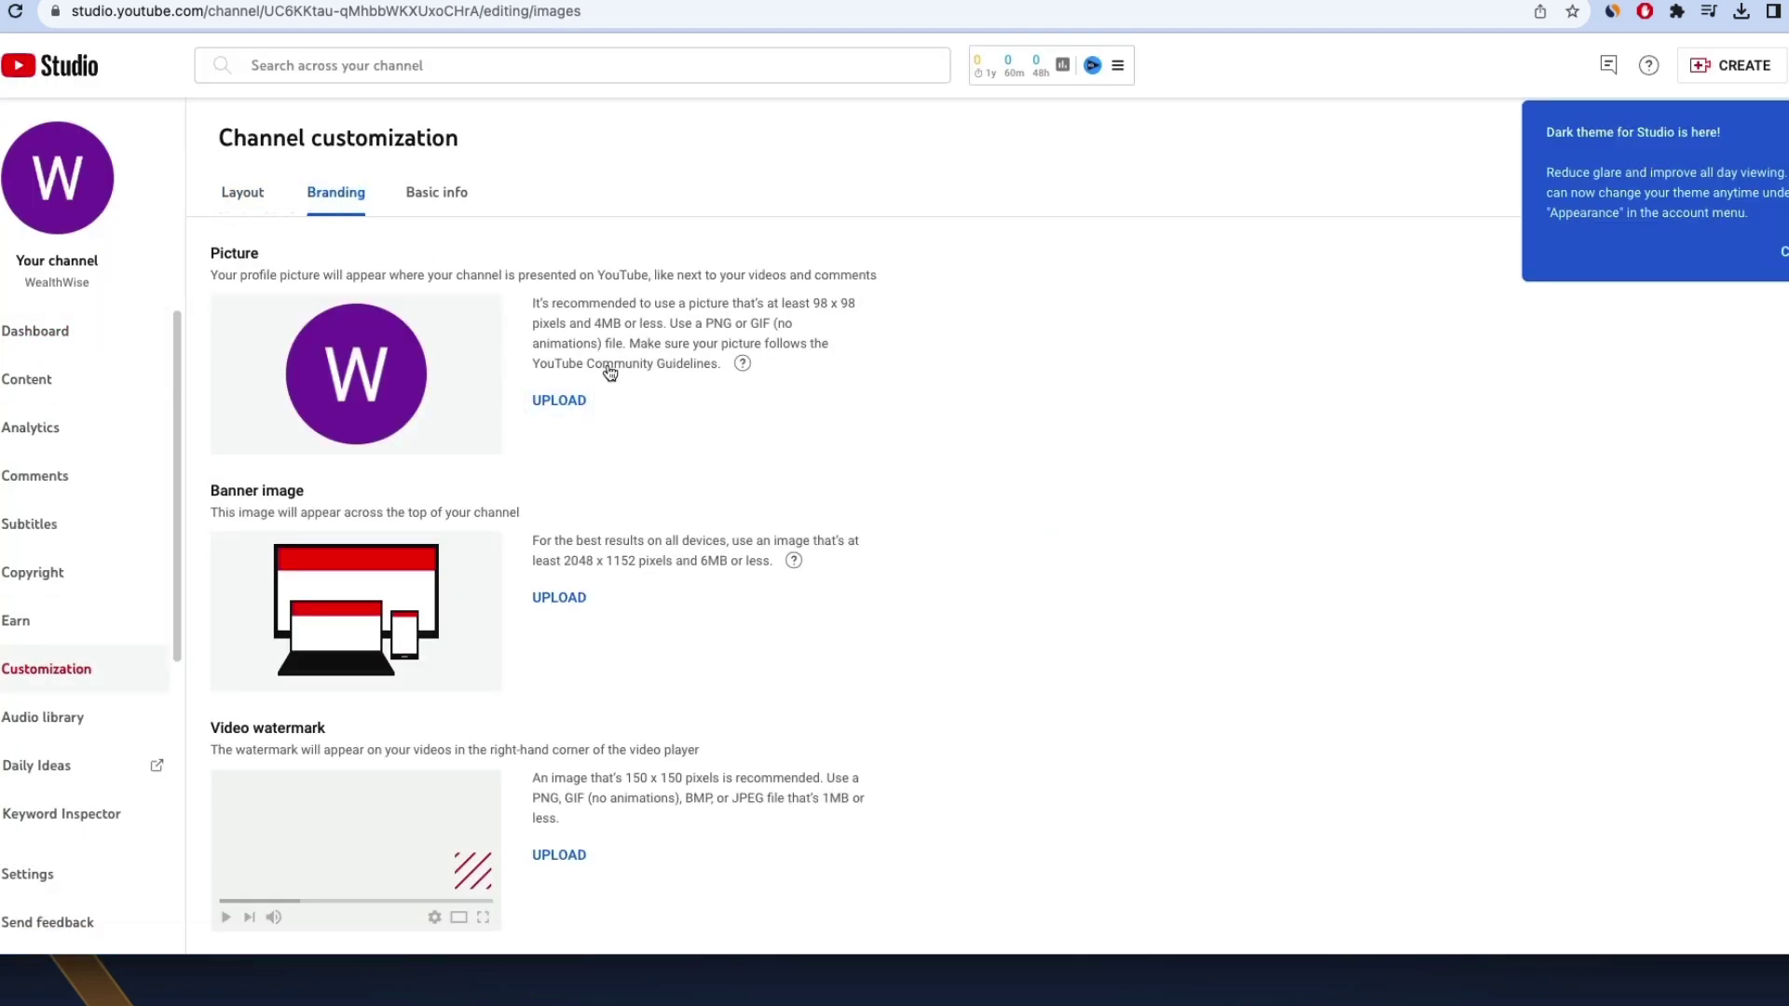
pyautogui.click(559, 400)
pyautogui.click(571, 357)
pyautogui.click(1409, 643)
pyautogui.click(1323, 823)
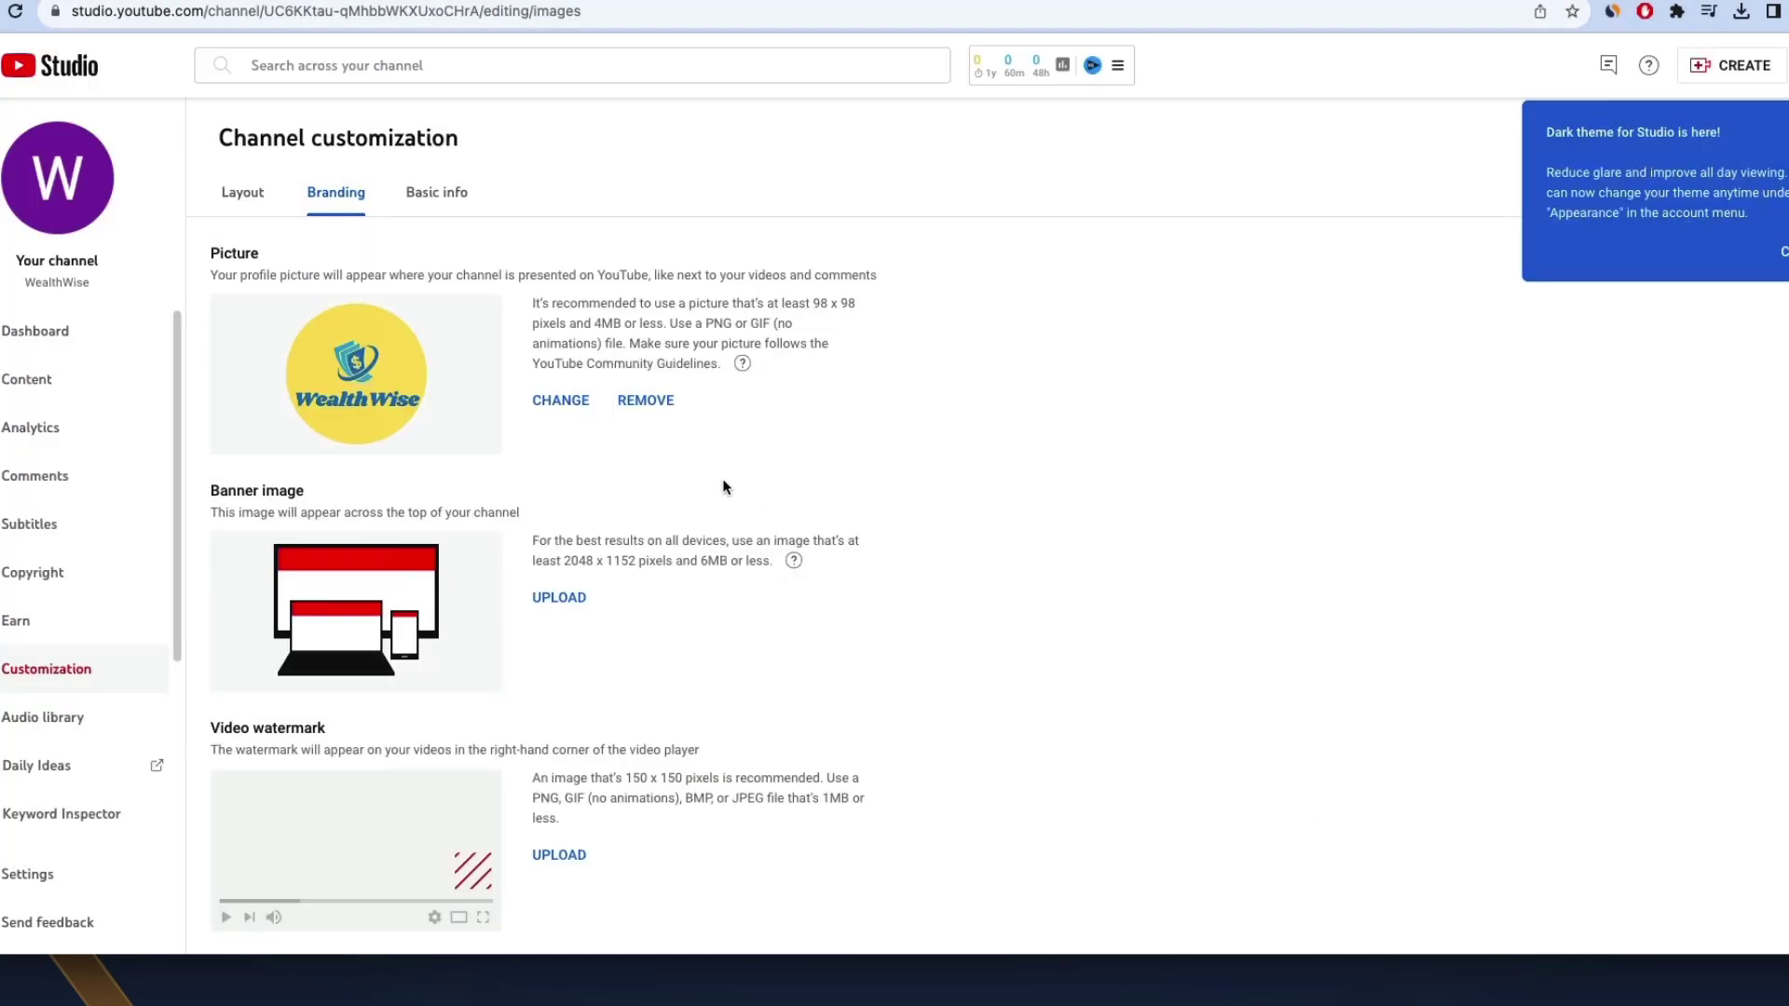
# Upload the WealthWise banner as the channel's banner image and crop it tighter from the lower-left corner.
pyautogui.click(559, 598)
pyautogui.click(656, 523)
pyautogui.click(1519, 642)
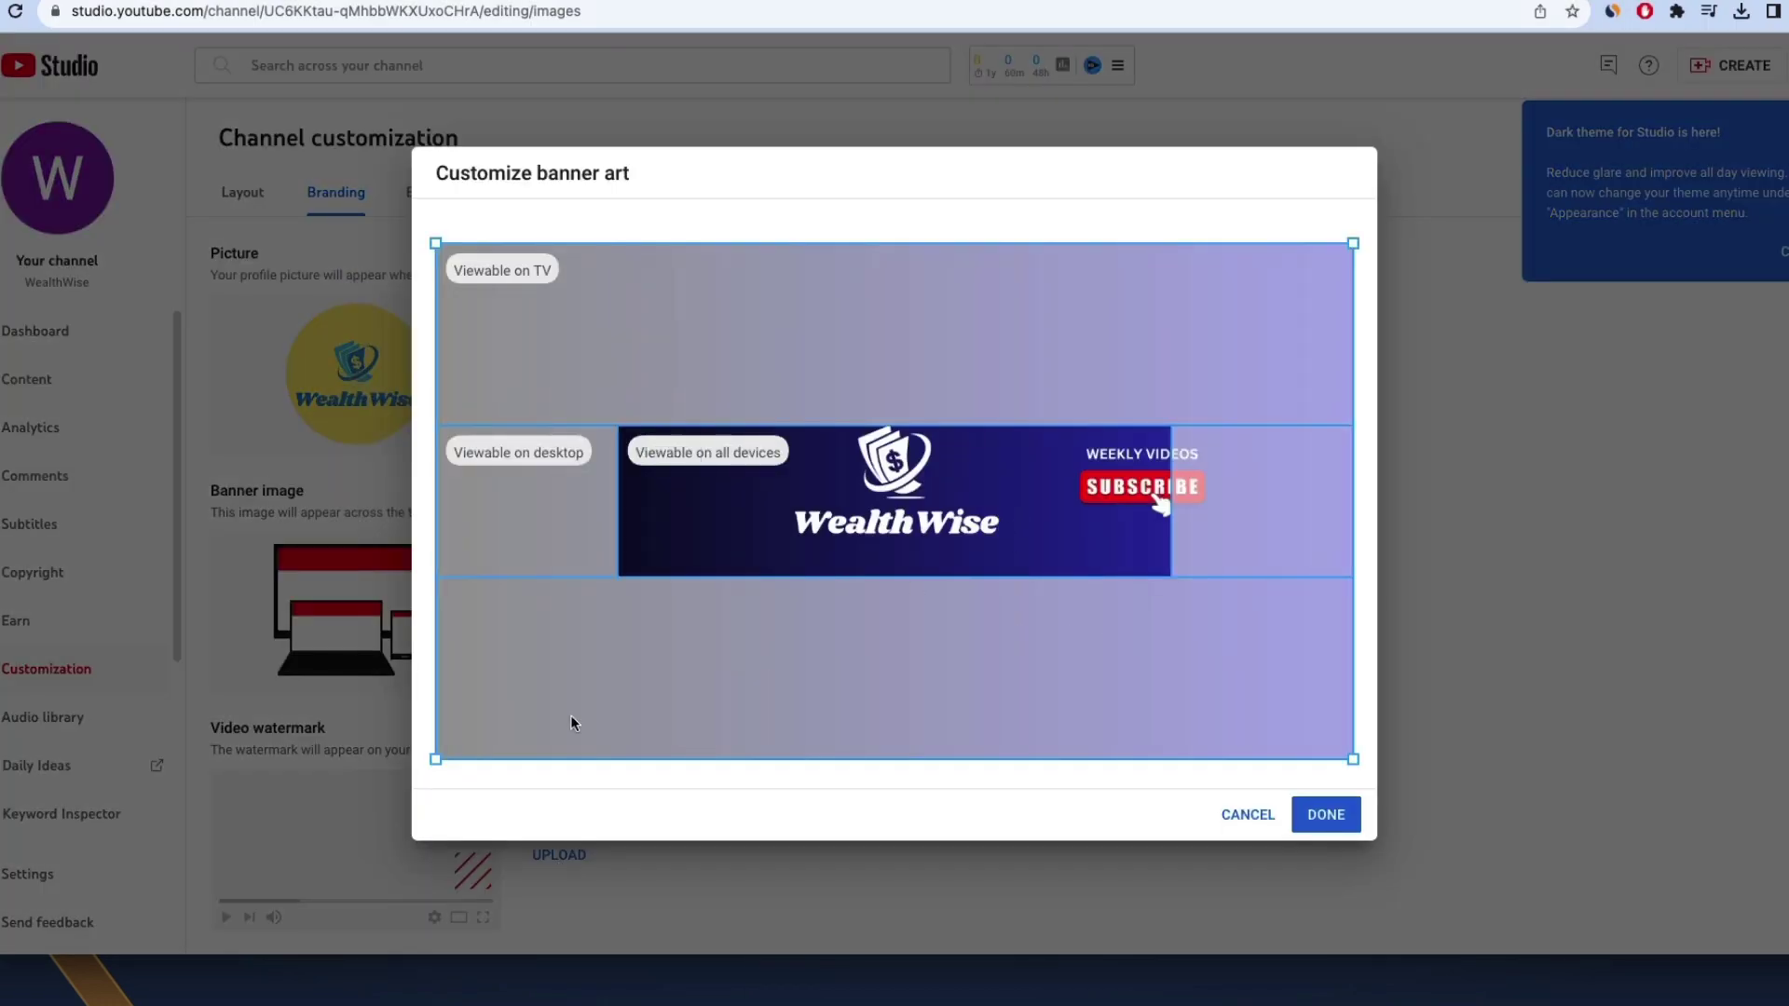
pyautogui.moveTo(435, 759); pyautogui.dragTo(518, 713)
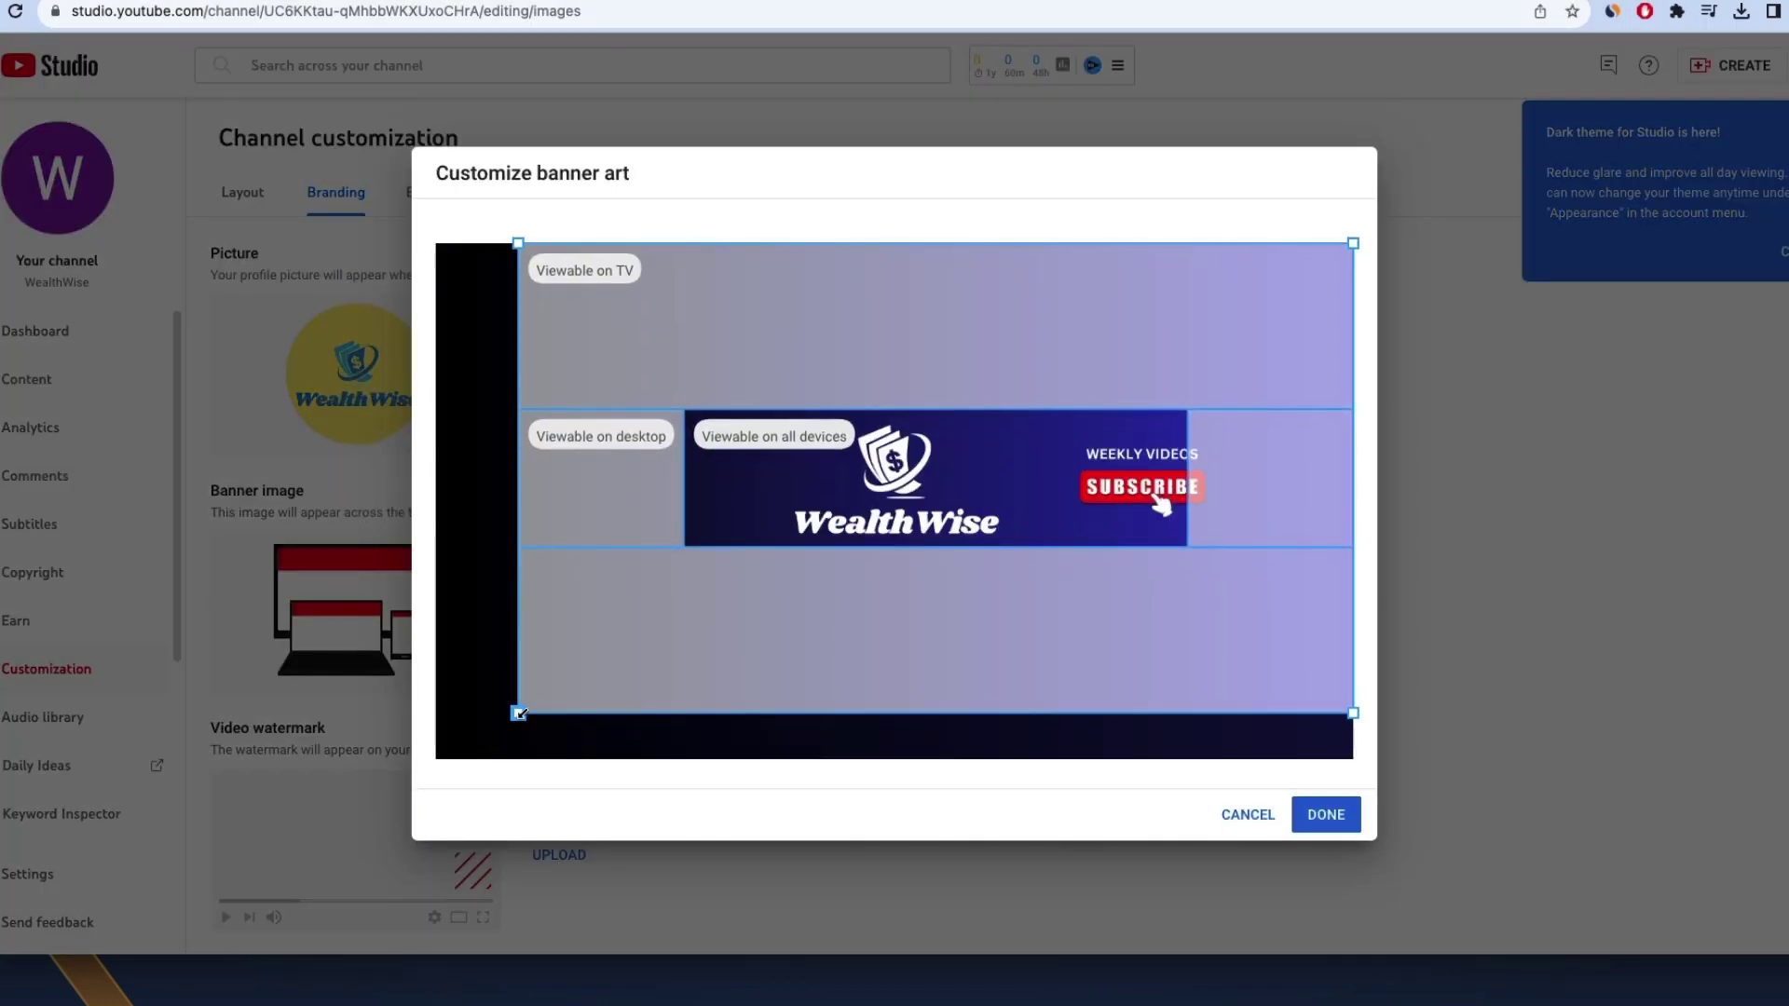
pyautogui.click(1326, 815)
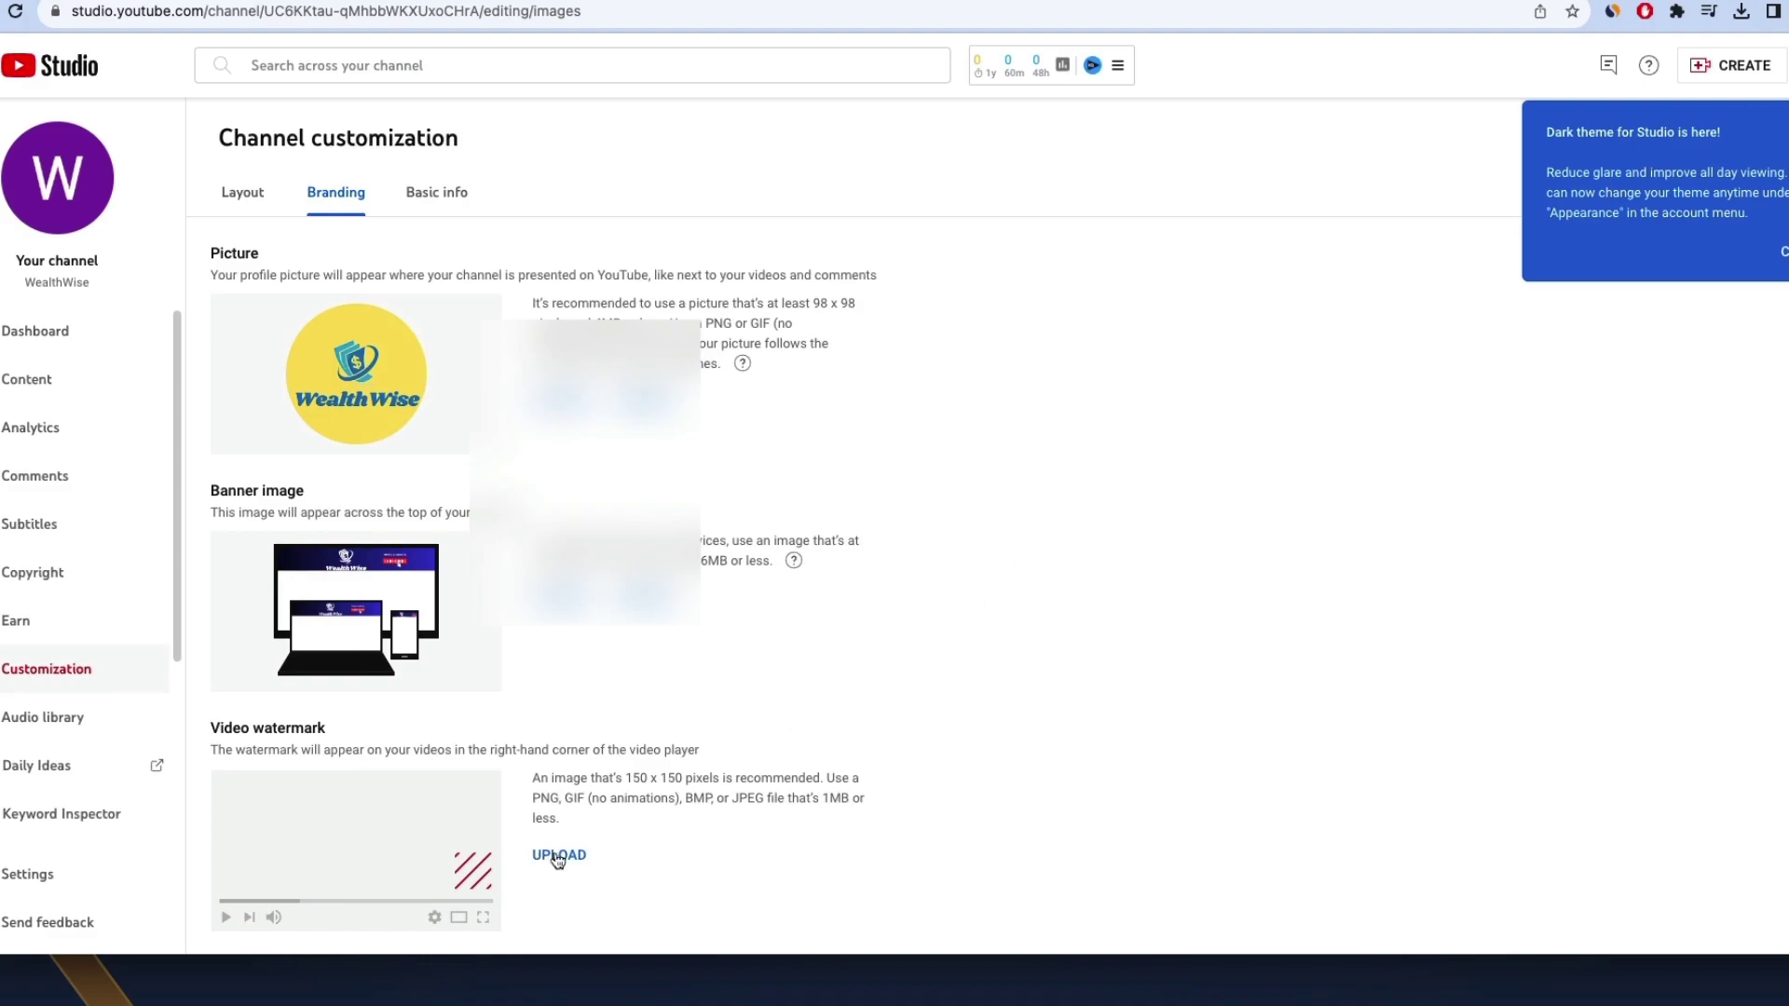
# Upload an image as the channel's video watermark.
pyautogui.click(558, 856)
pyautogui.doubleClick(538, 368)
pyautogui.click(1322, 823)
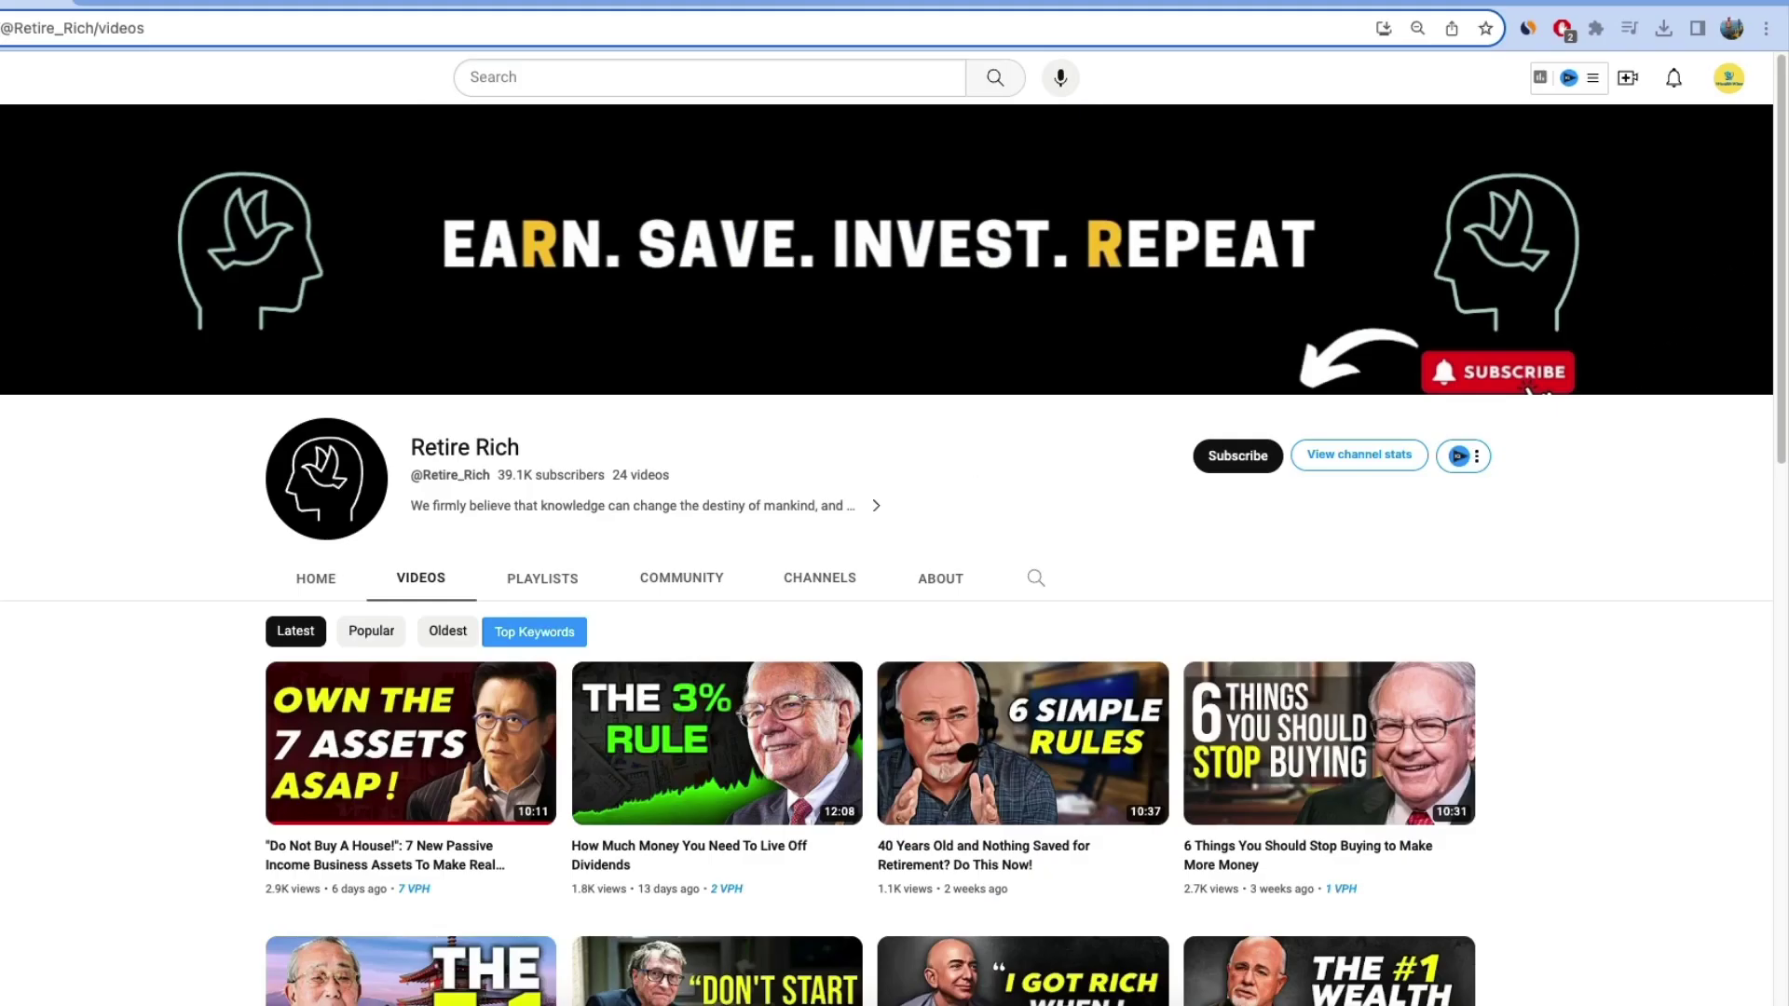
# Search the Retire Rich channel's page code in Developer Tools for "is_monetization_enabled" and examine its value.
pyautogui.click(1766, 30)
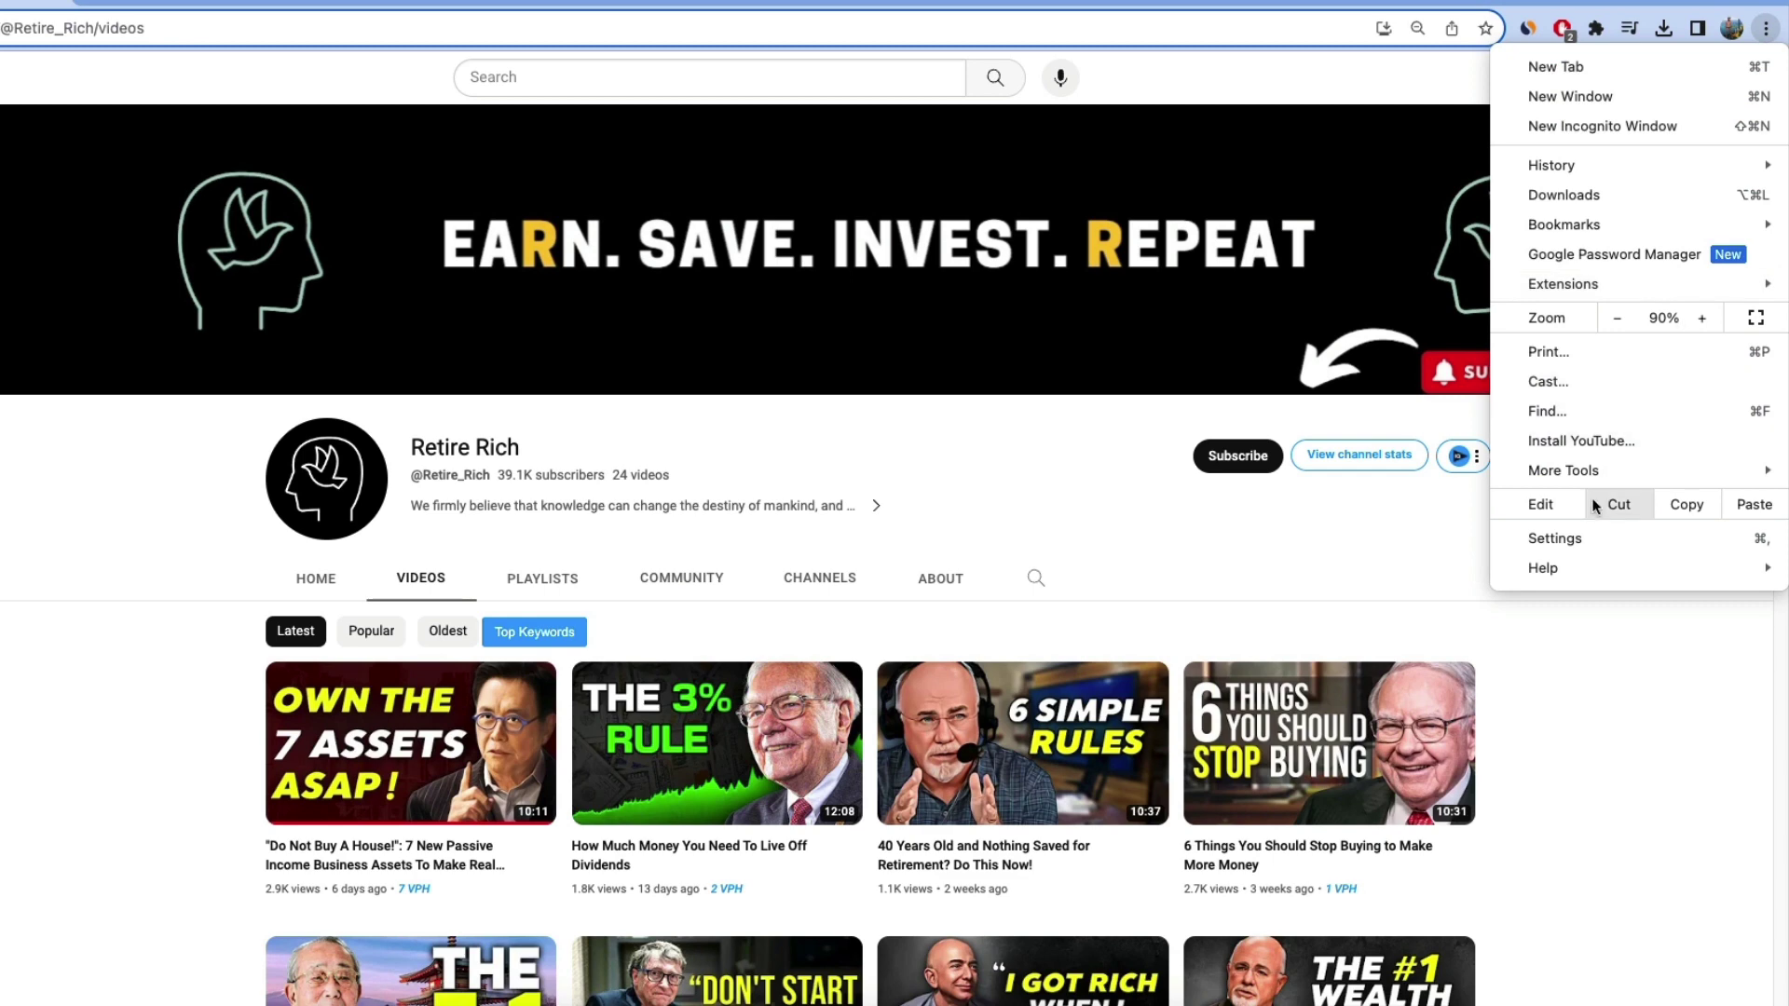
pyautogui.moveTo(1598, 481)
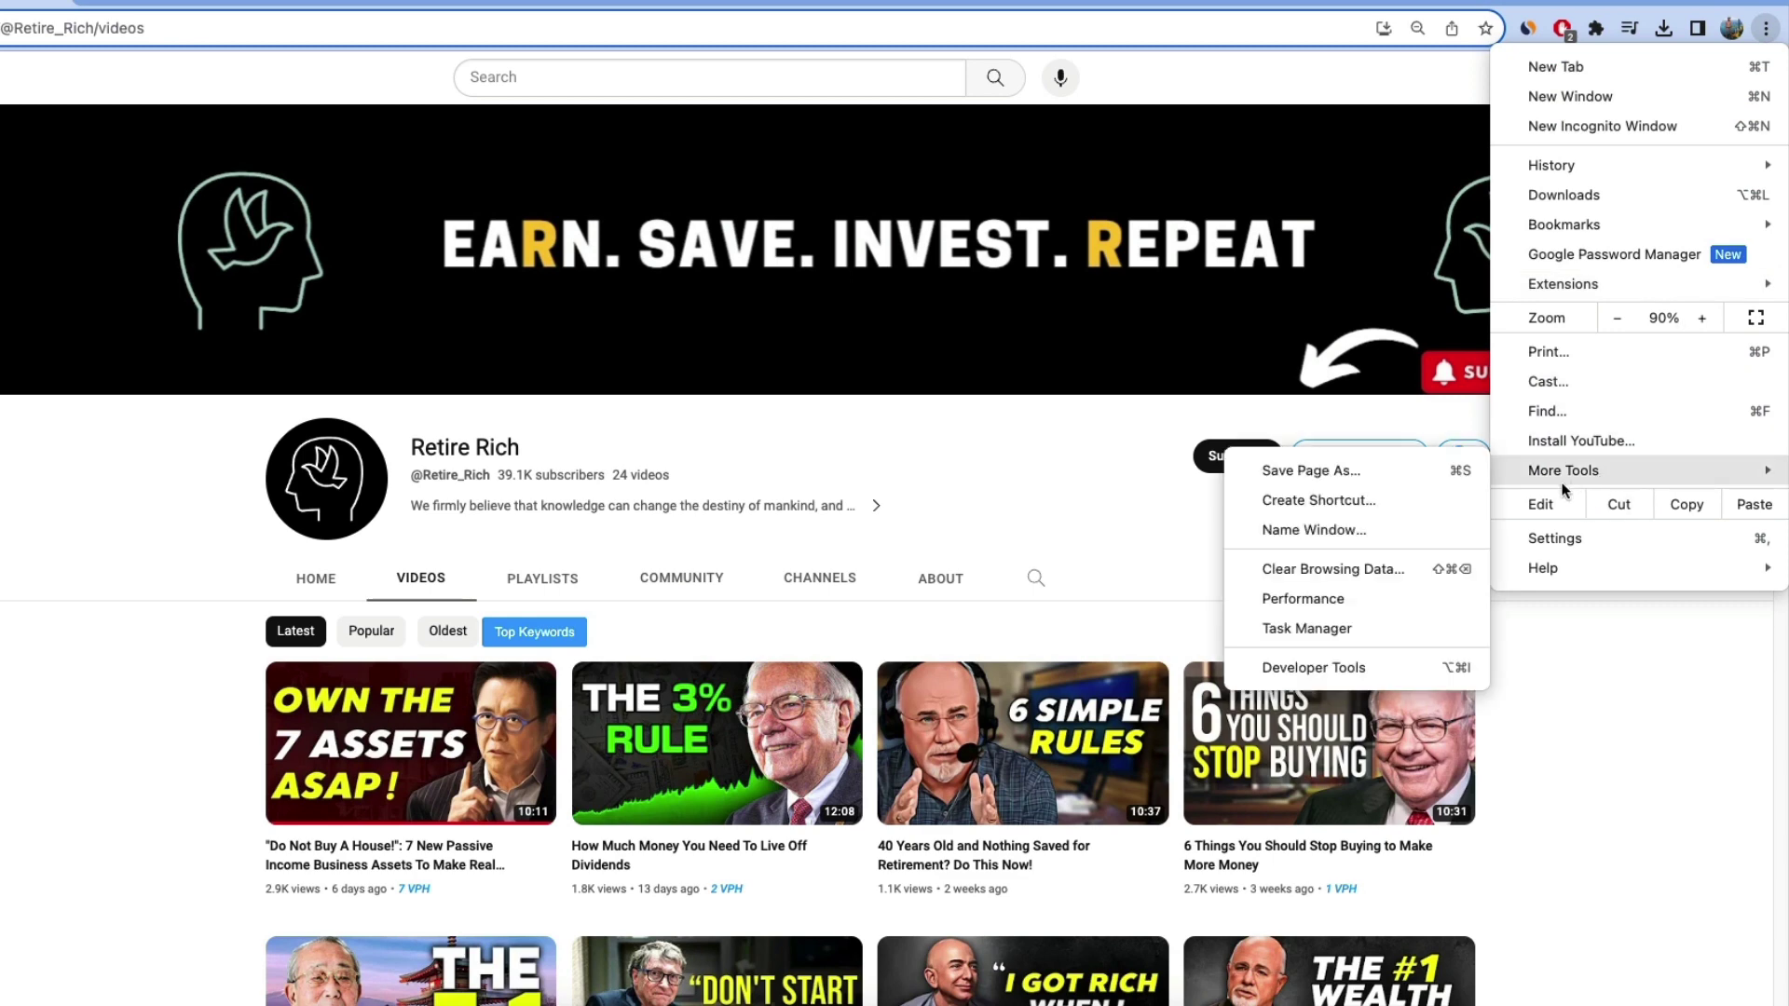
pyautogui.click(1341, 671)
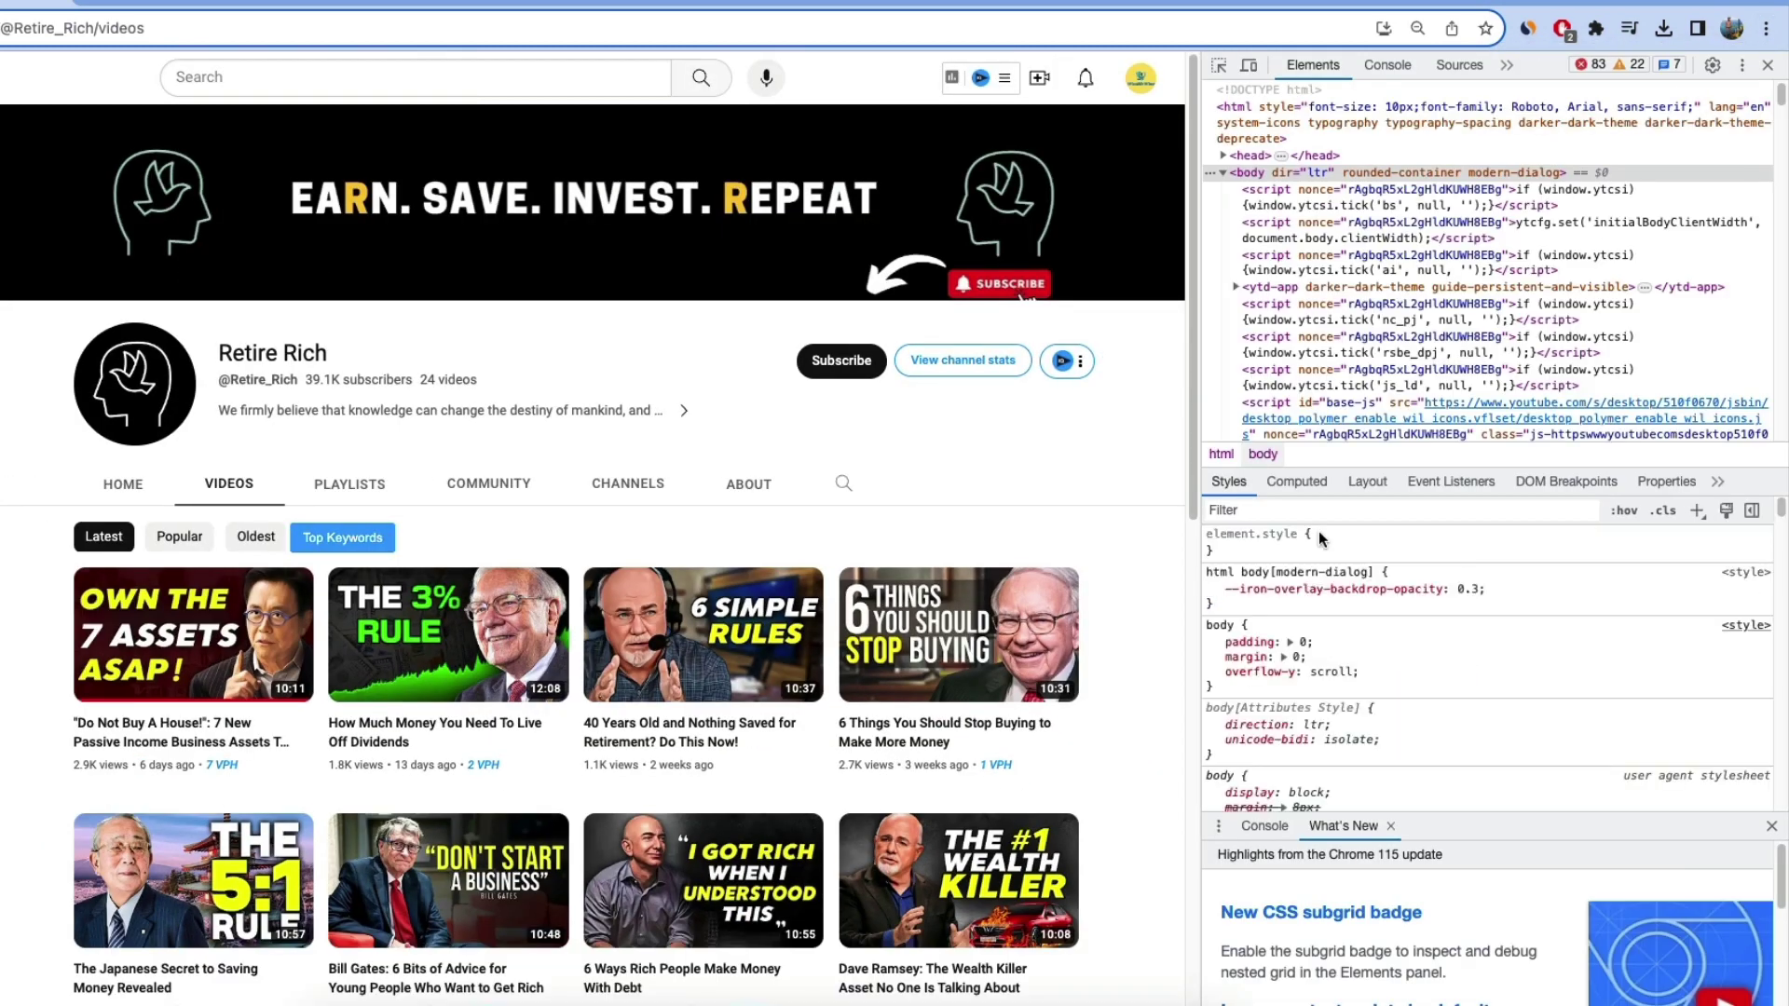
pyautogui.hotkey('ctrl', 'f')
pyautogui.write('is_monetization_enabled')
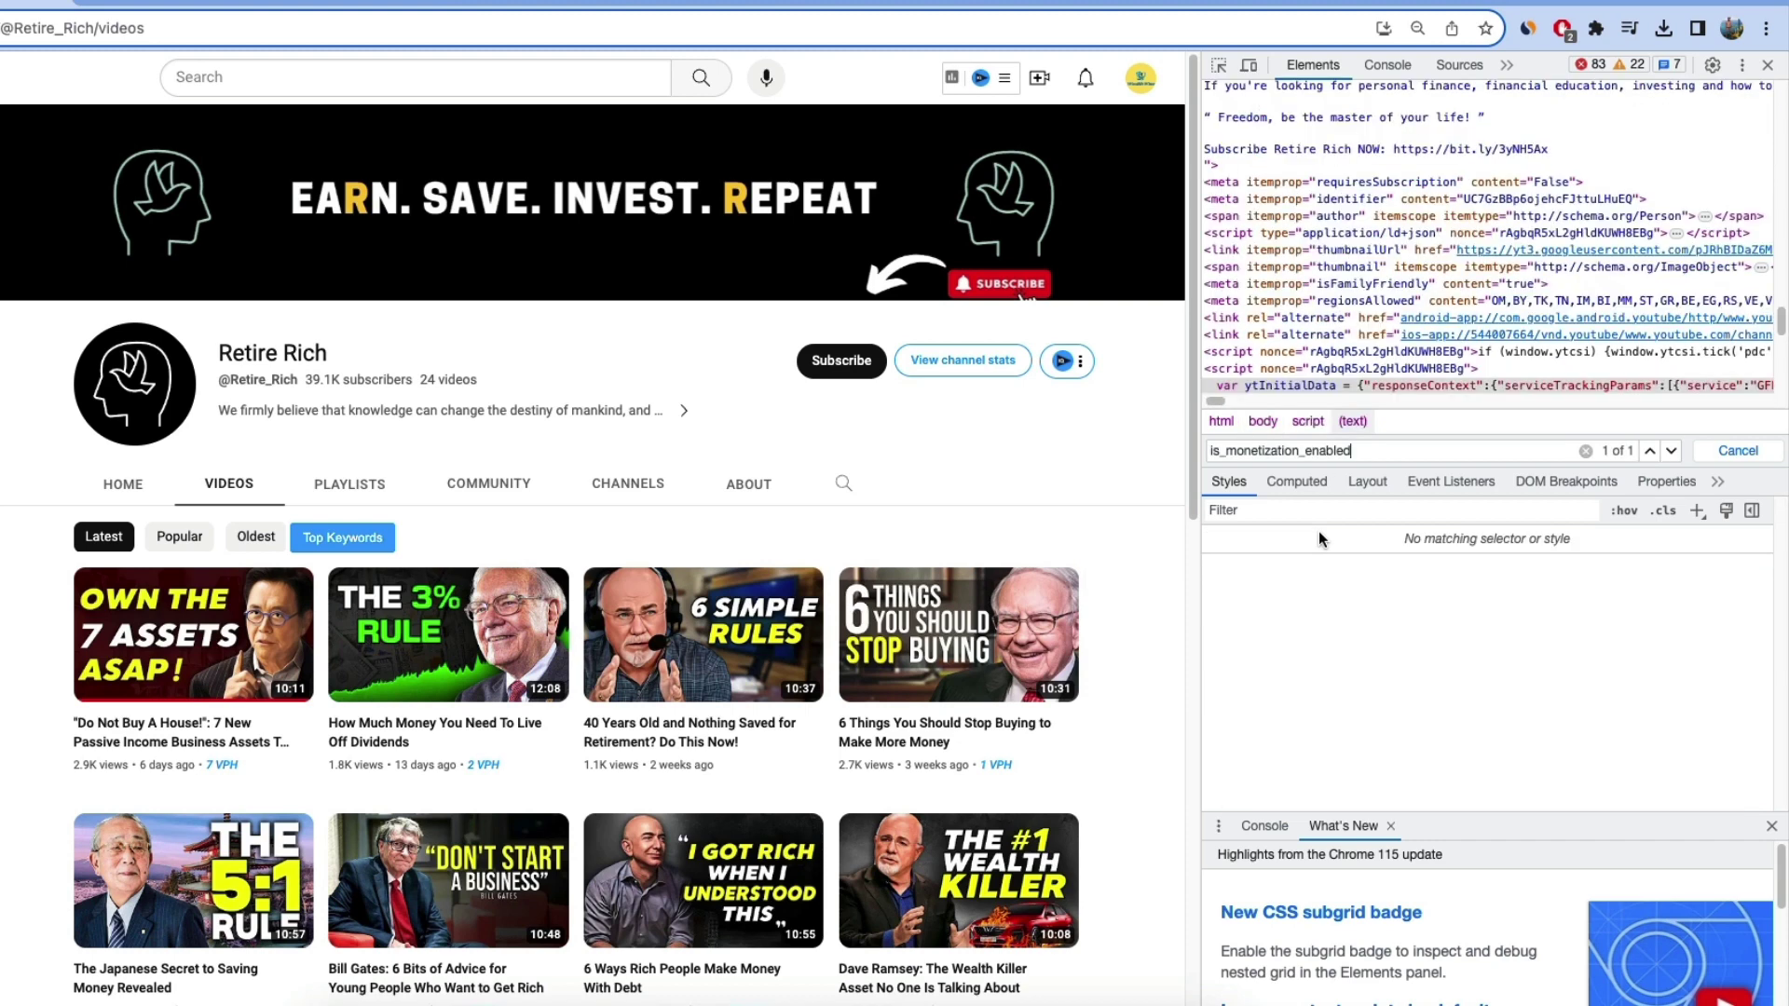
pyautogui.moveTo(1220, 399); pyautogui.dragTo(1282, 399)
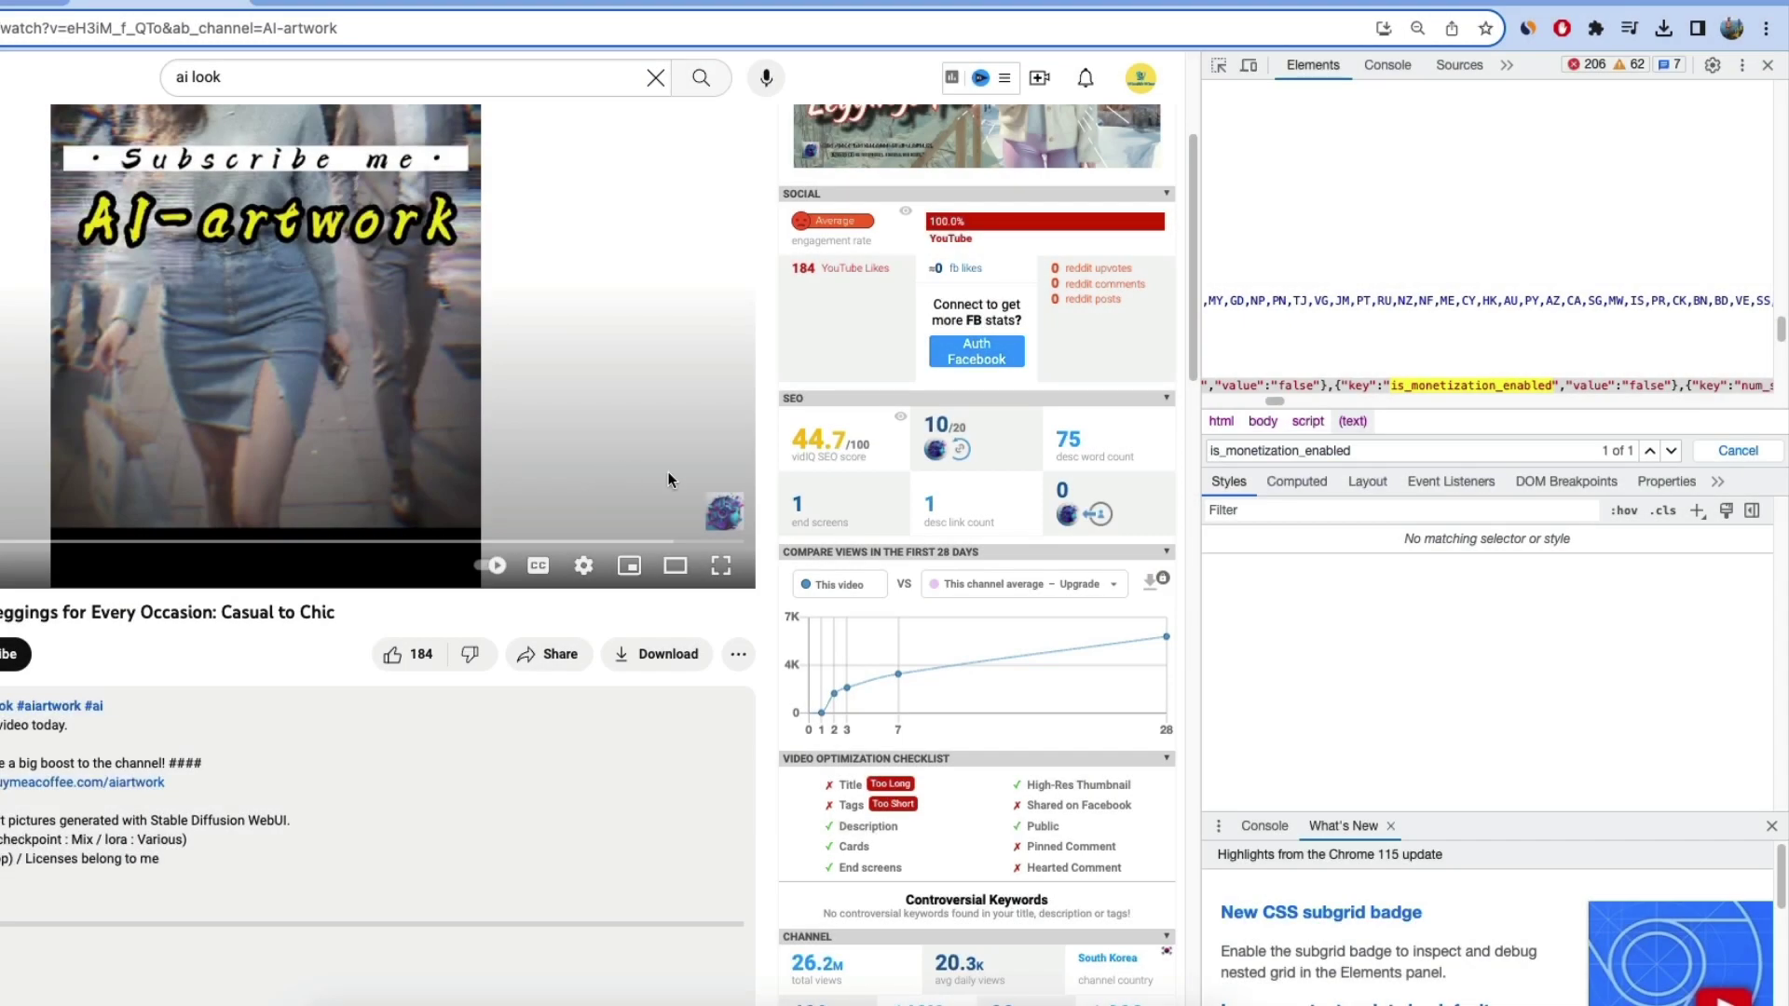
# Switch to the AI-artwork channel's About page and examine its description, links and stats.
pyautogui.scroll(1, 668, 471)
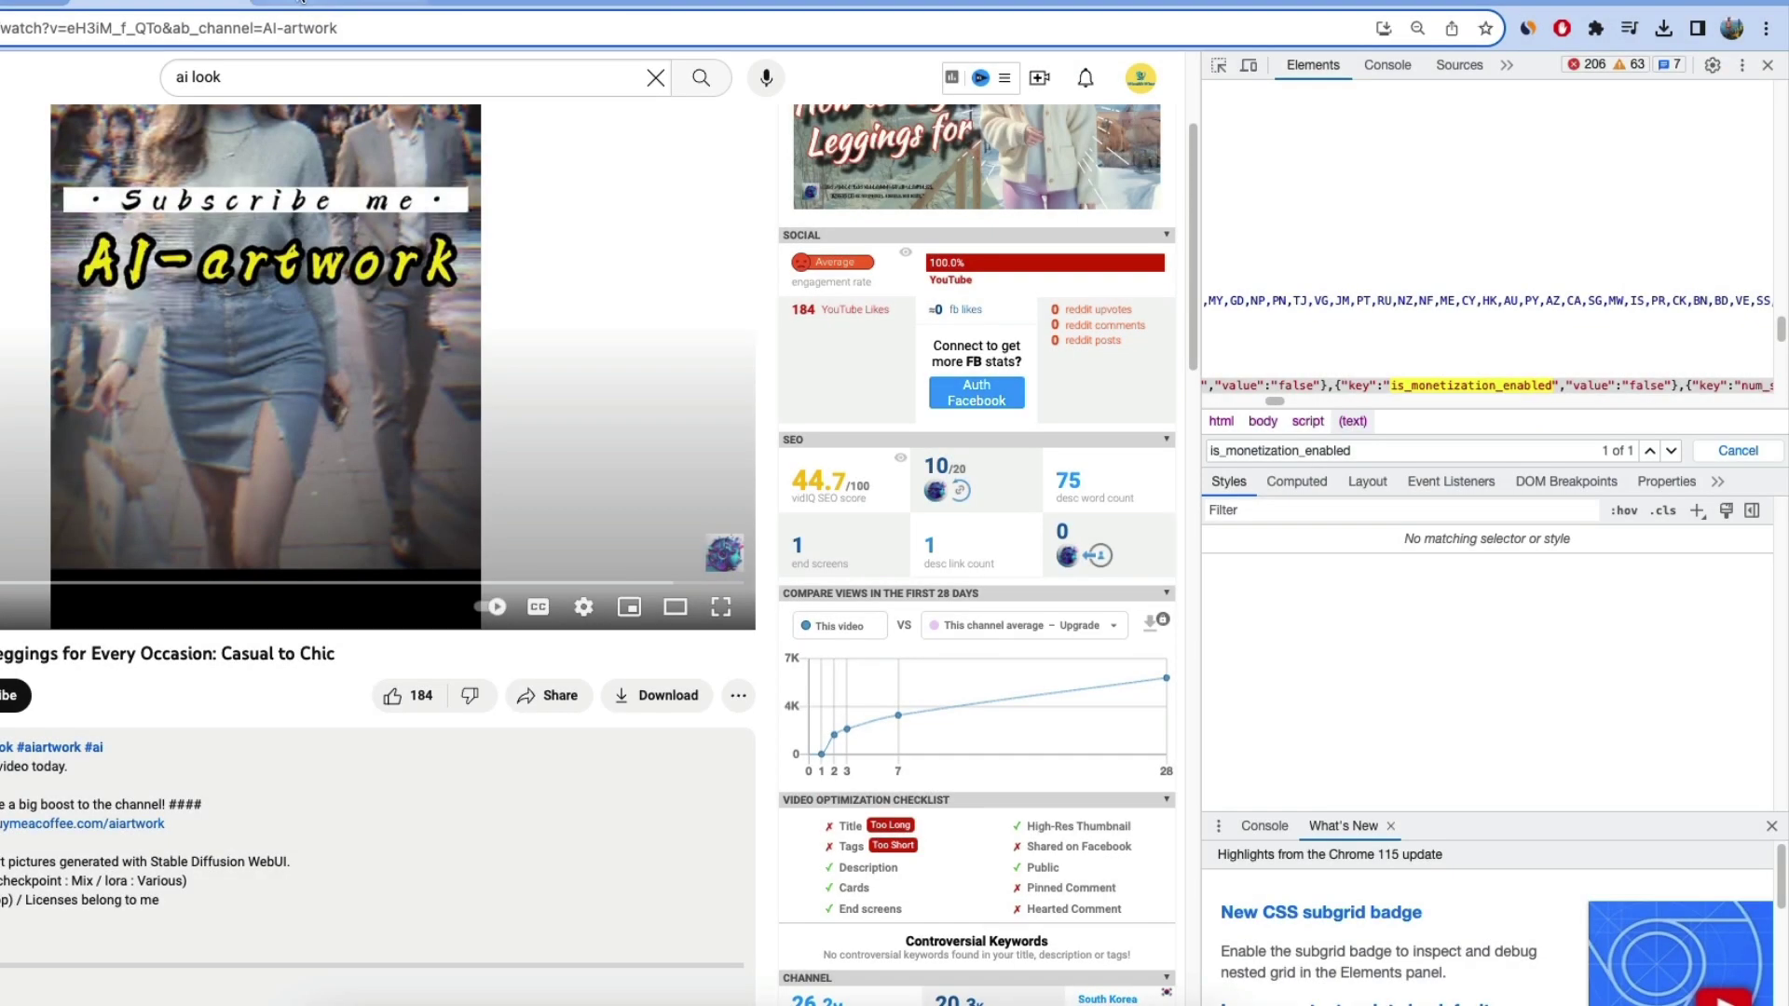
pyautogui.click(290, 7)
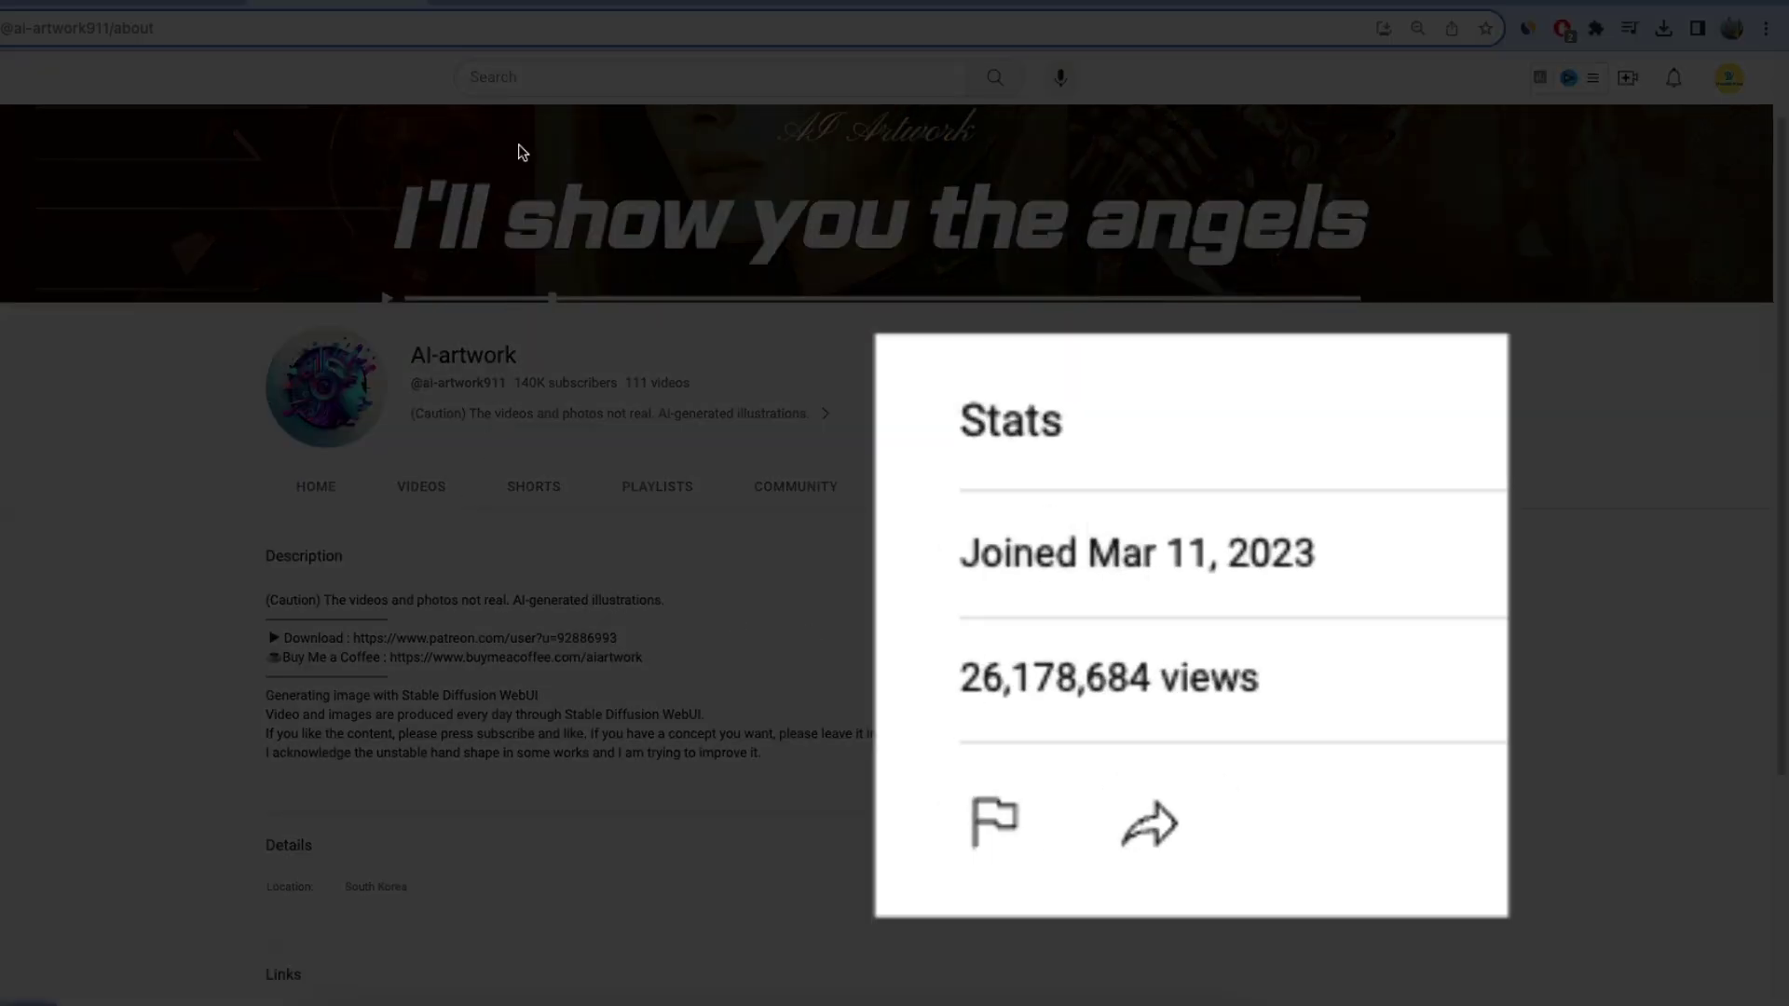
pyautogui.scroll(-3, 339, 818)
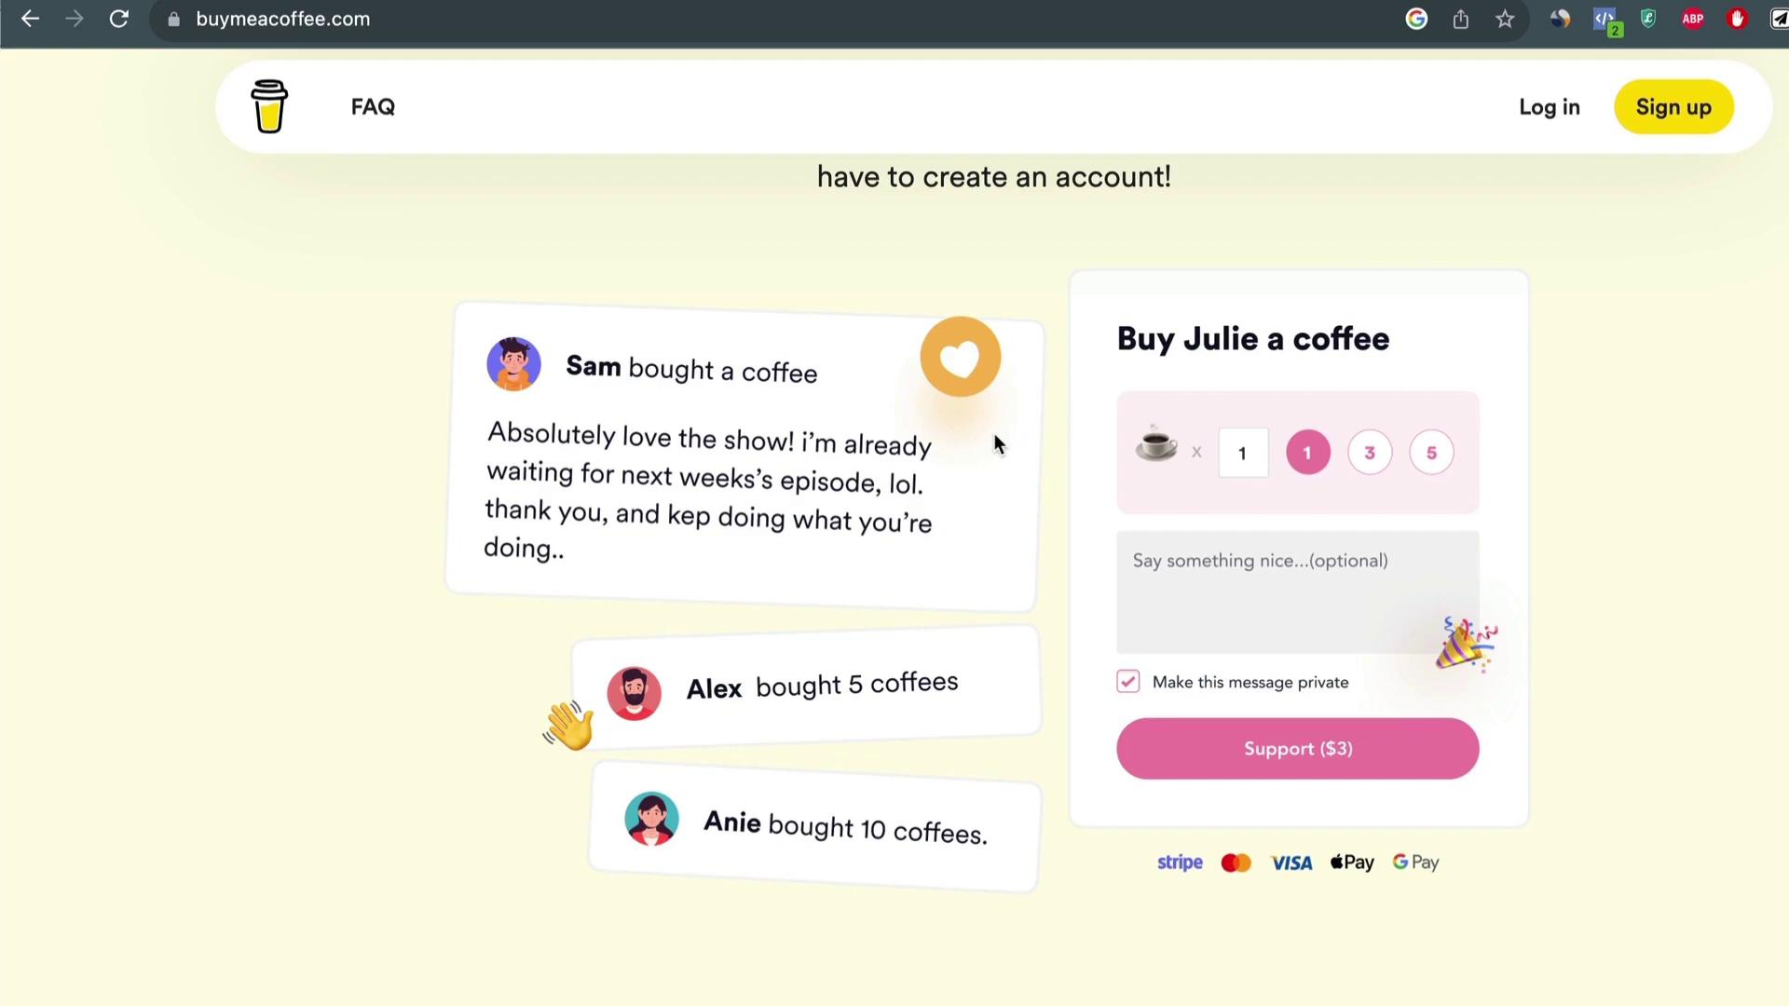
# Examine the Buy Me a Coffee homepage's sections on supporter donations, monthly memberships and creators' paid extras.
pyautogui.scroll(-10, 993, 433)
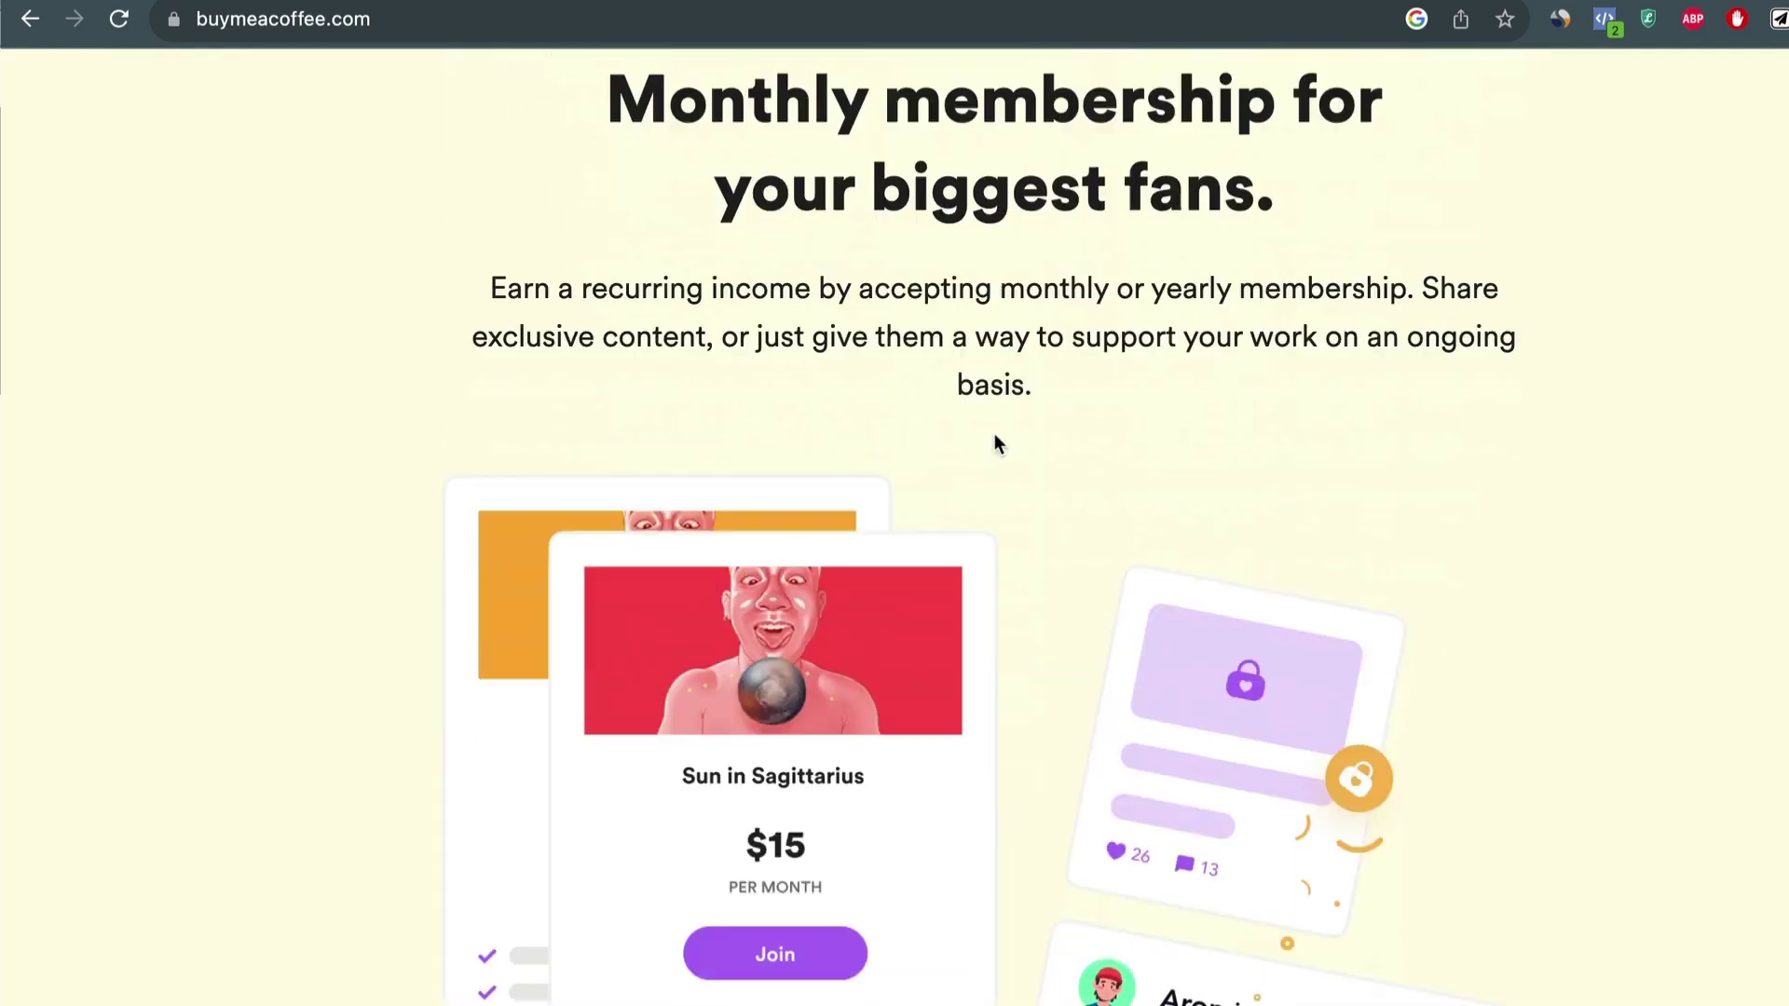
pyautogui.scroll(-15, 994, 435)
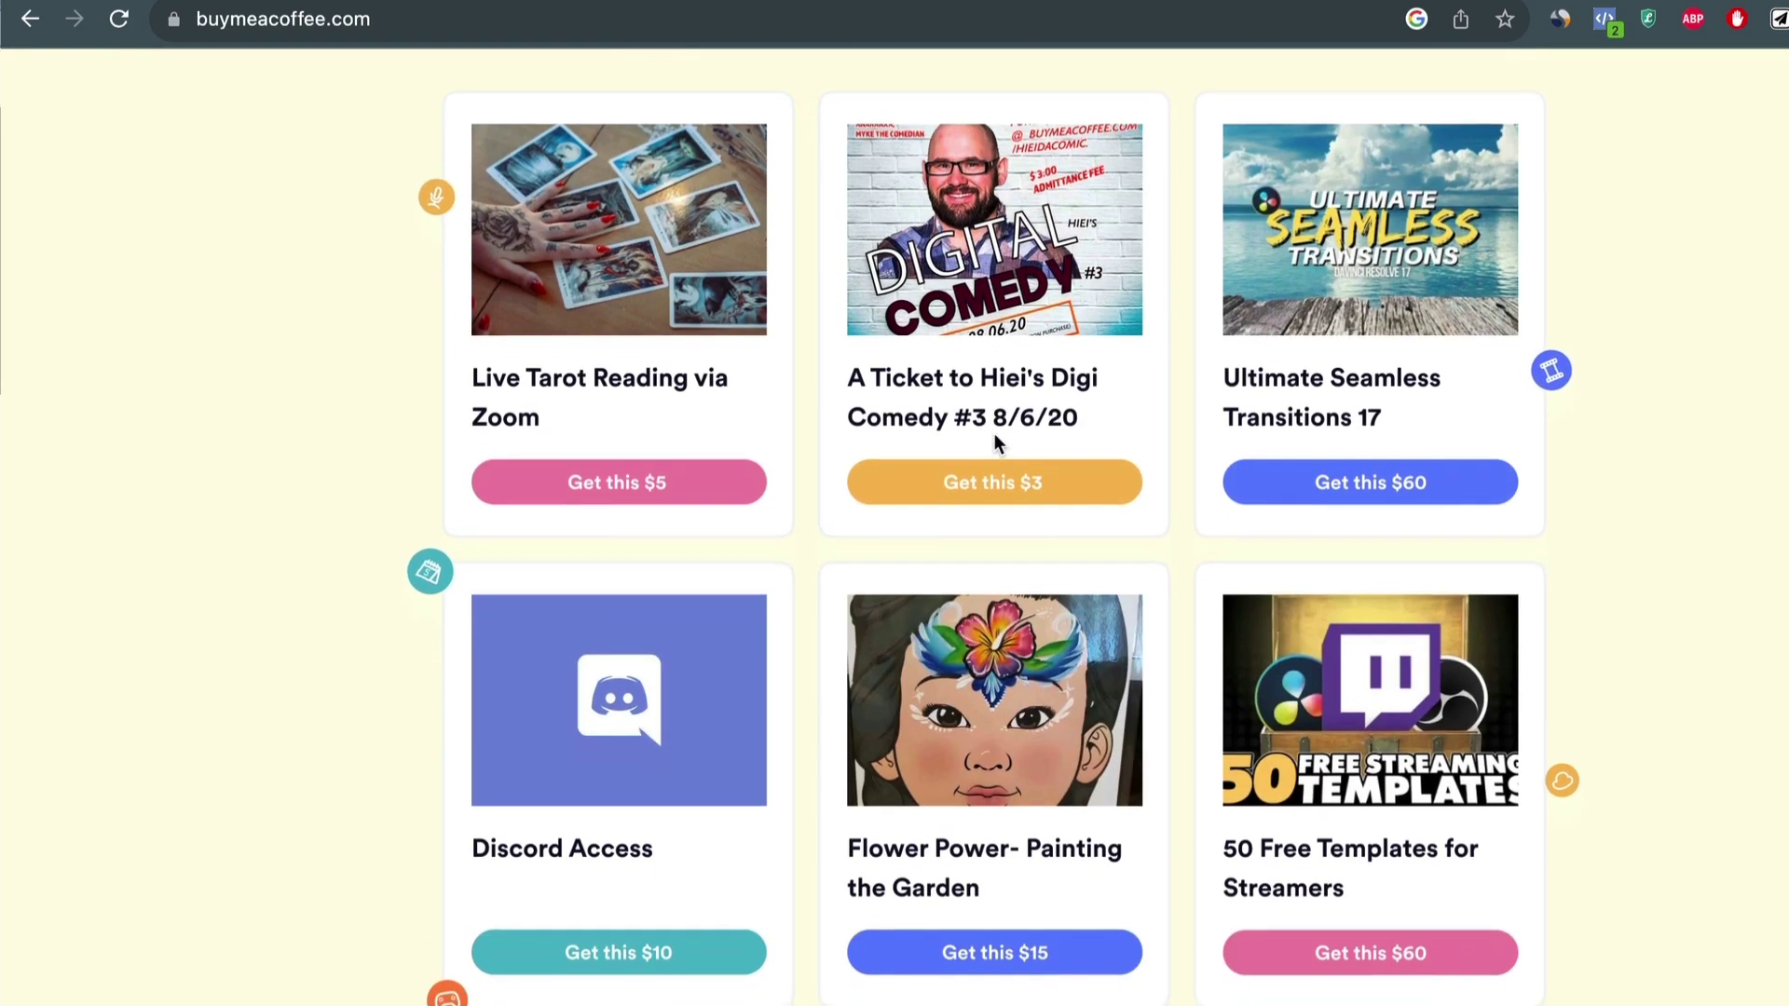
pyautogui.scroll(-1, 993, 438)
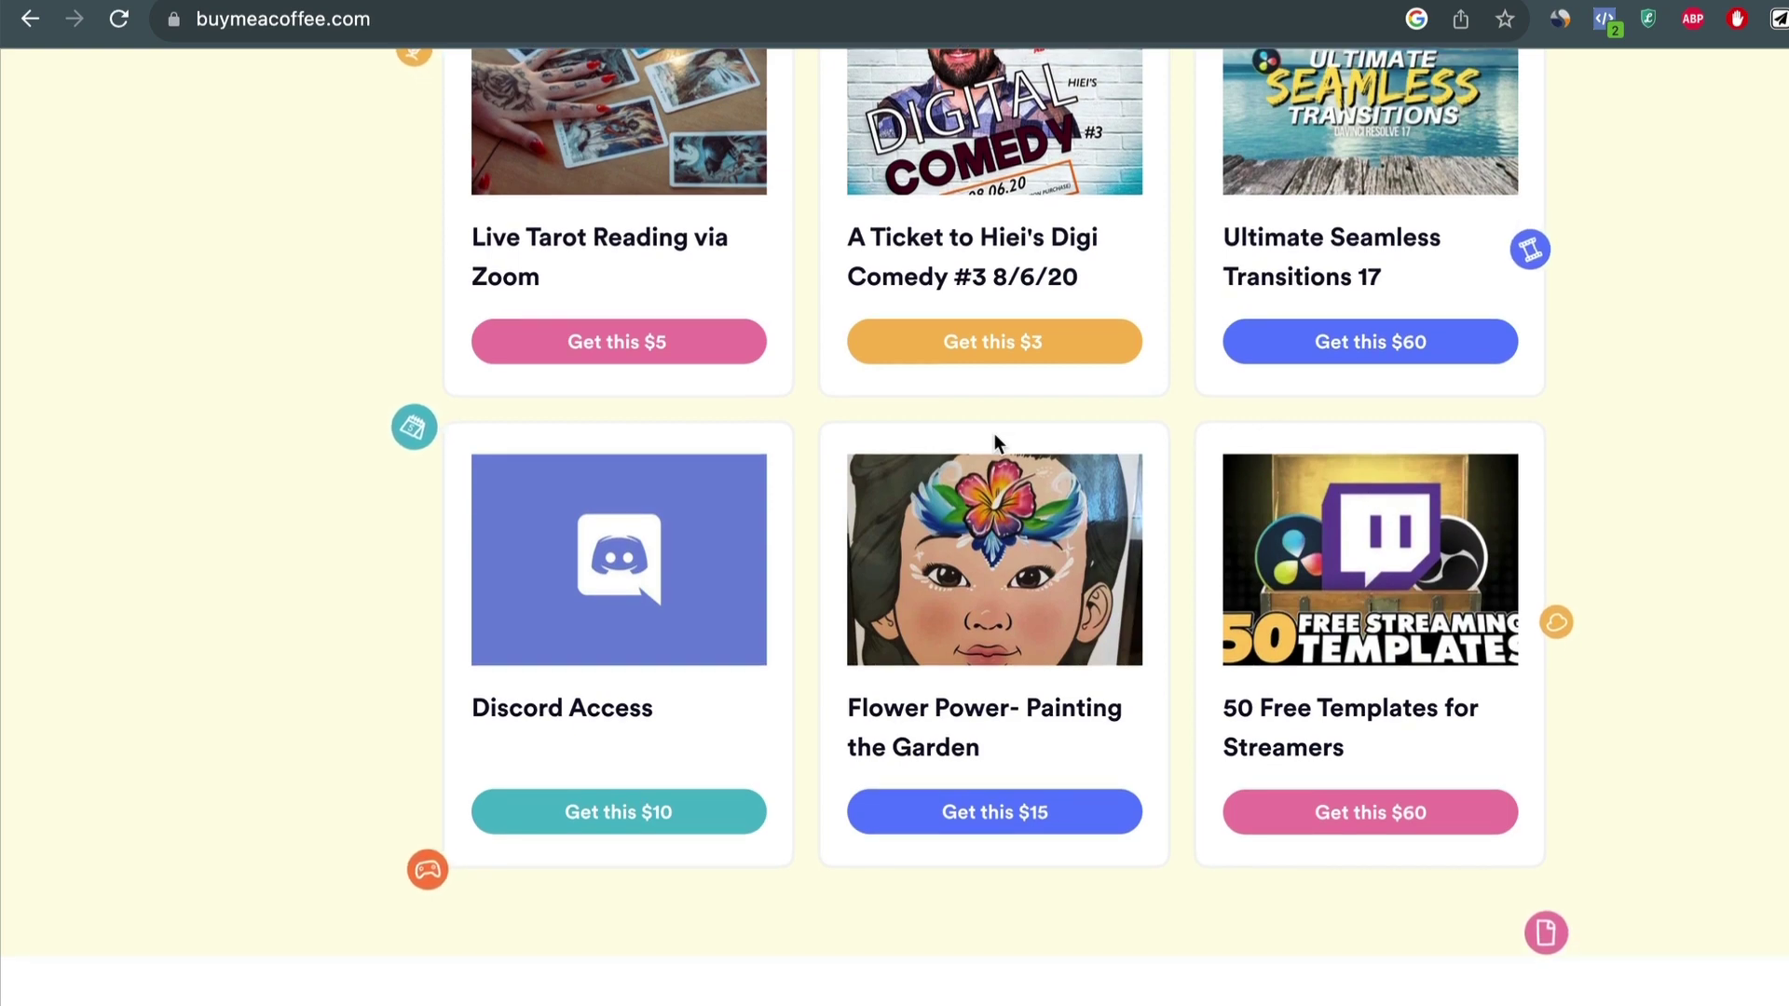